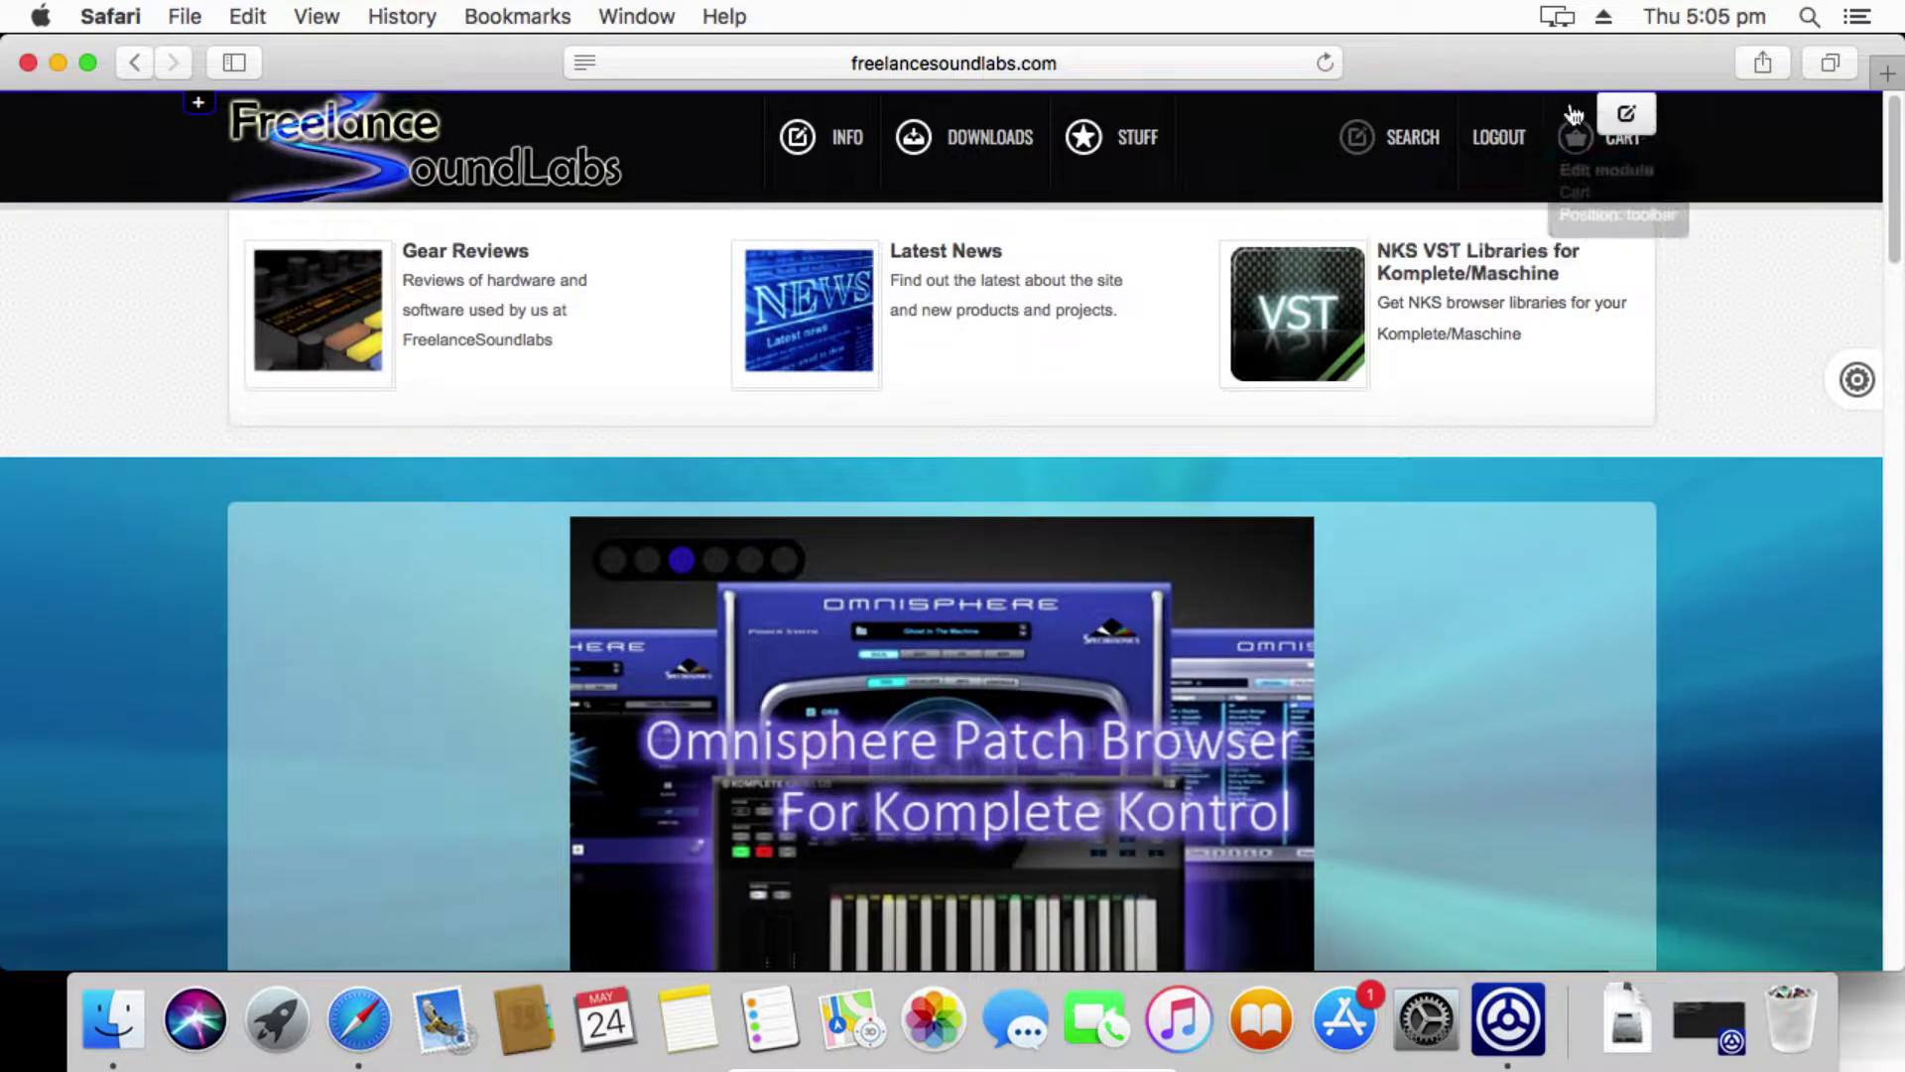
# Step: Check the contents of the Freelance SoundLabs shopping cart
pyautogui.click(1602, 139)
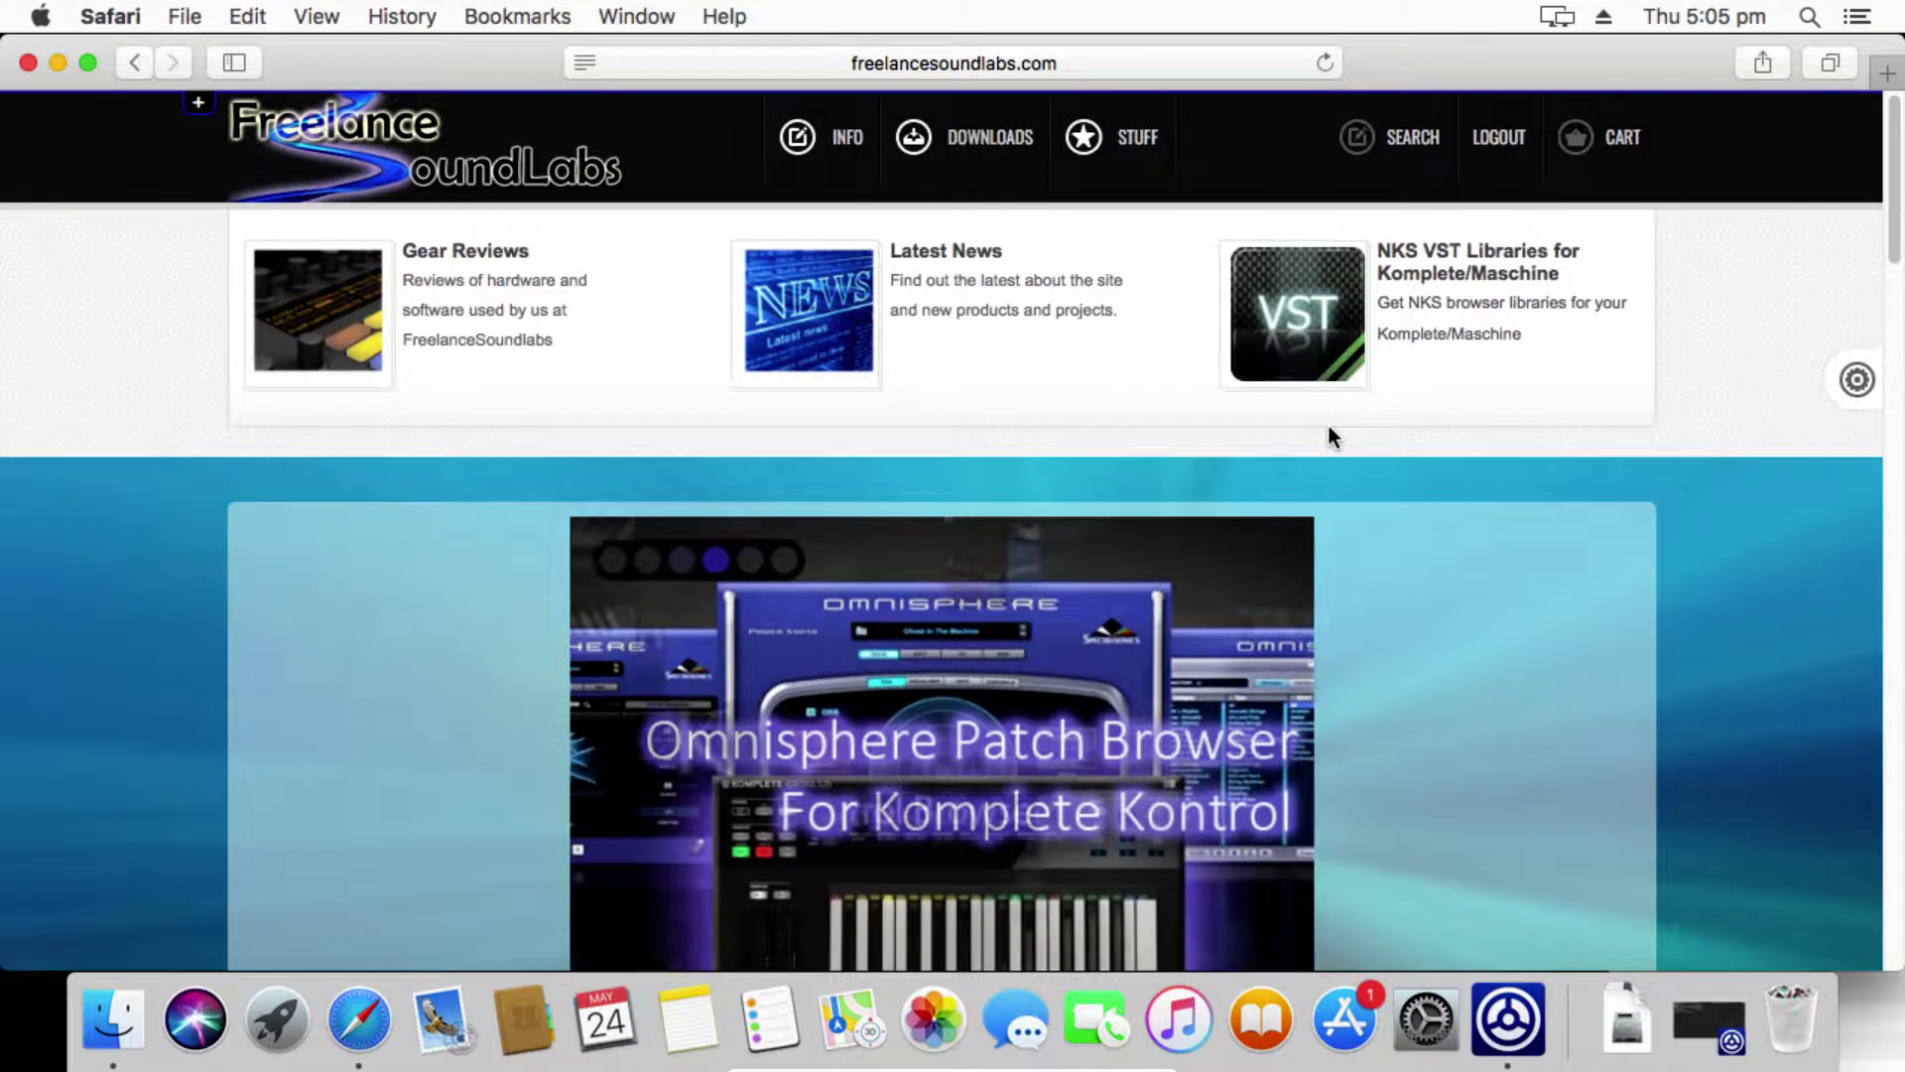
# Step: Go to the site's My Downloads page from the DOWNLOADS menu
pyautogui.moveTo(1578, 307)
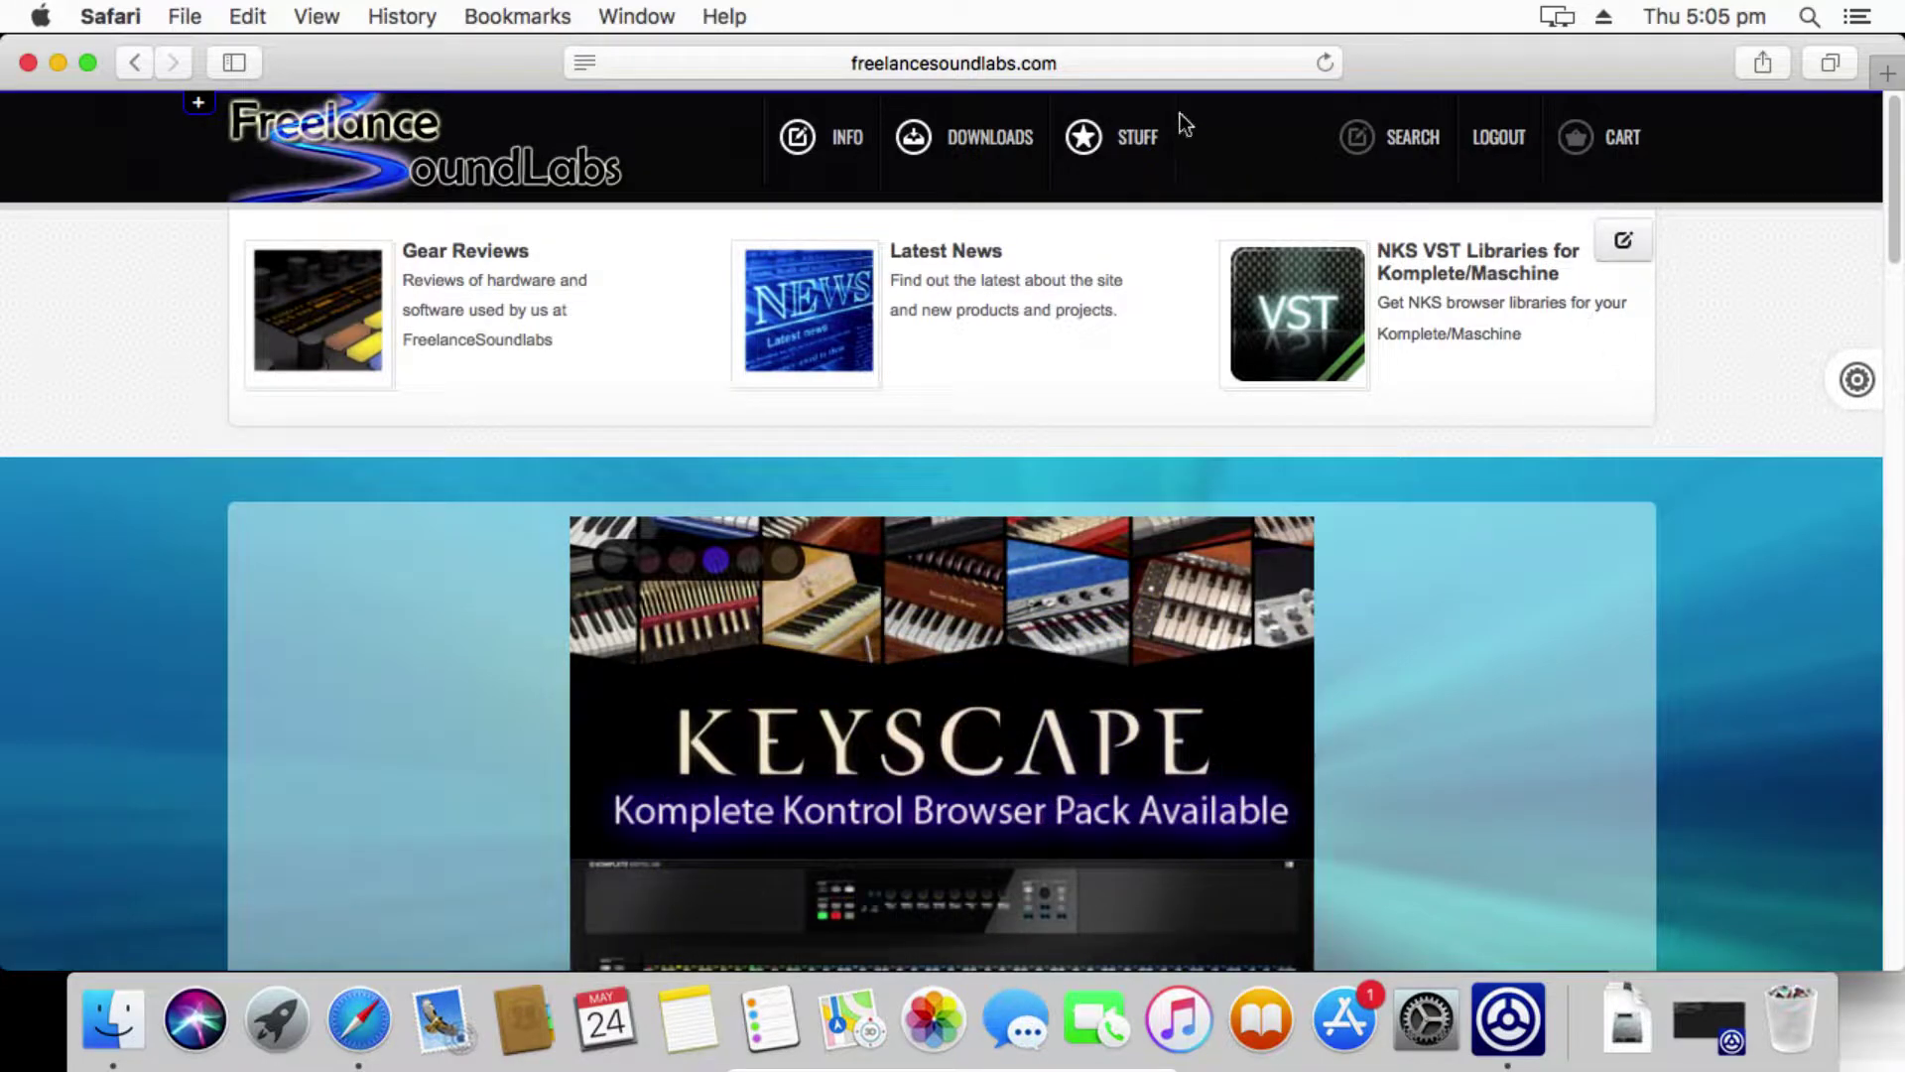
pyautogui.moveTo(1077, 132)
pyautogui.moveTo(986, 132)
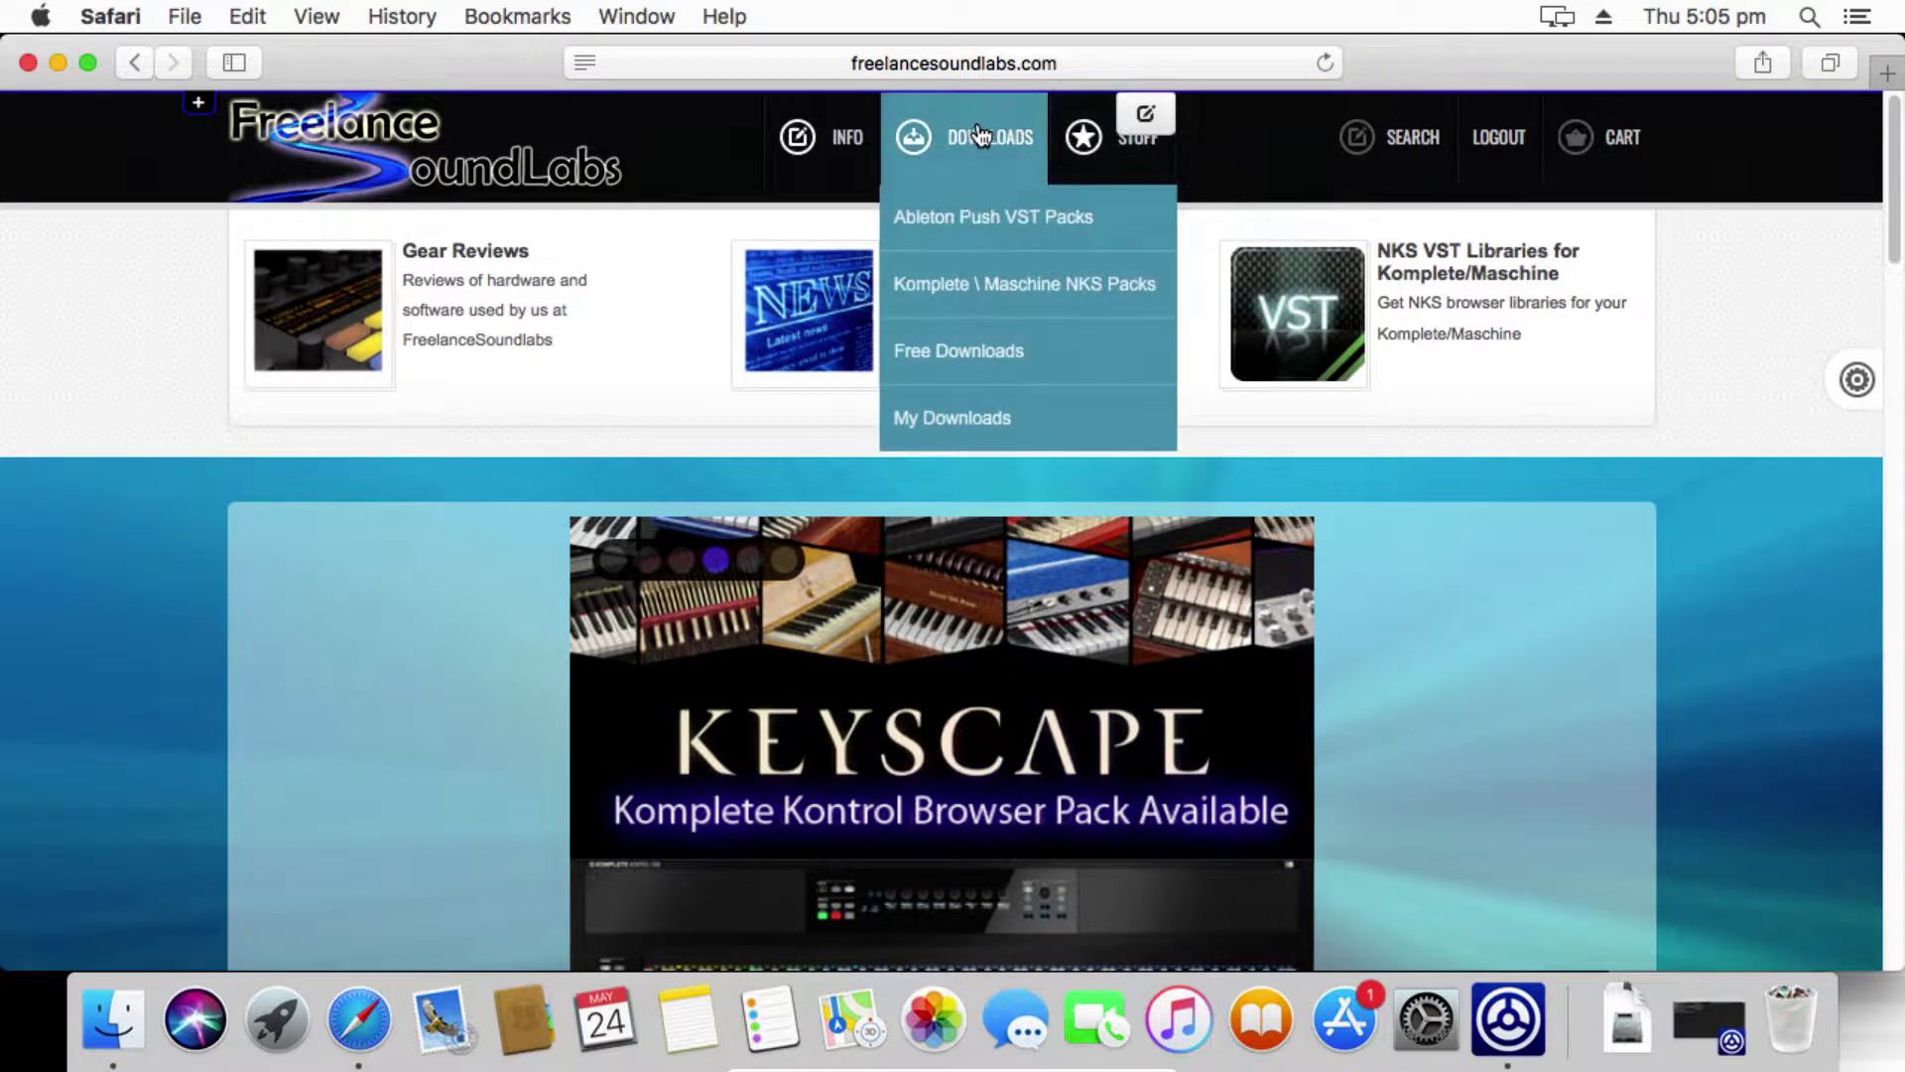
pyautogui.click(963, 427)
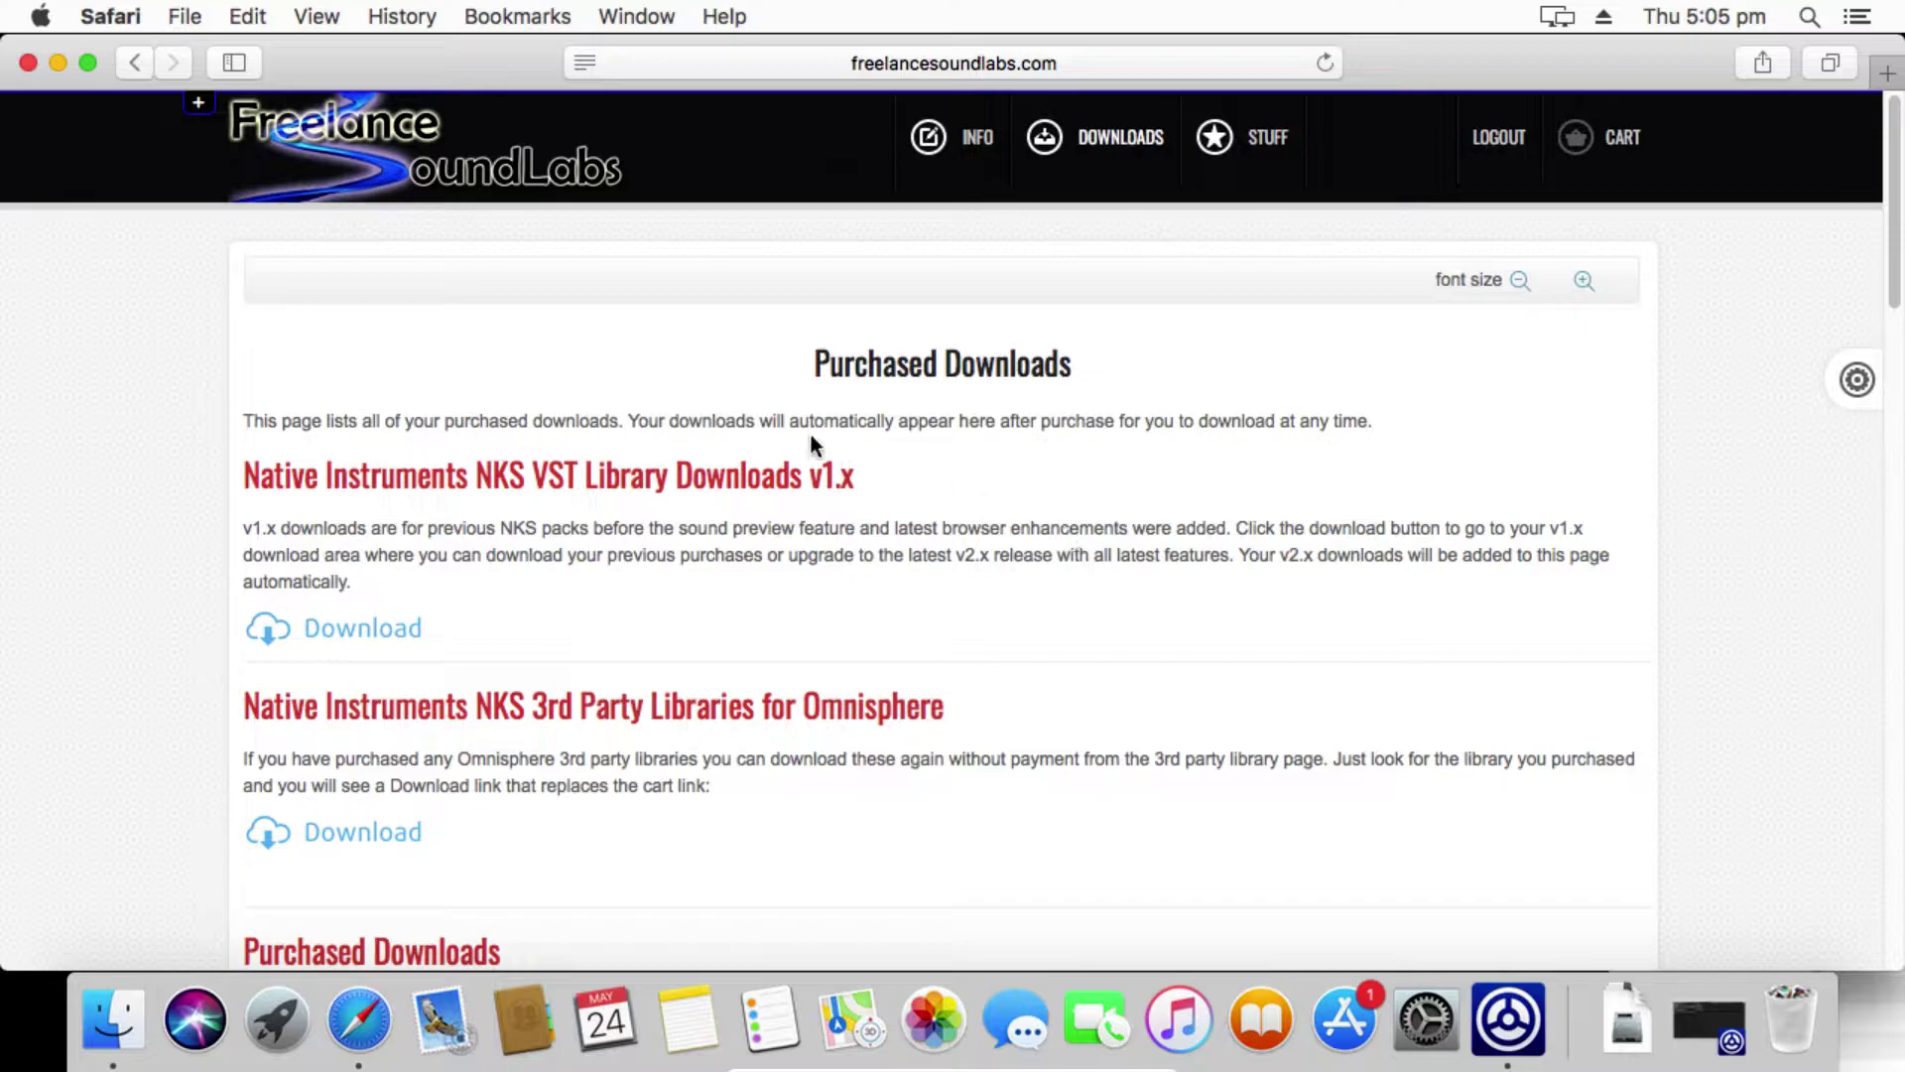
# Step: Highlight the v1.x heading and scroll through the purchased NKS library download links
pyautogui.moveTo(823, 476); pyautogui.dragTo(865, 477)
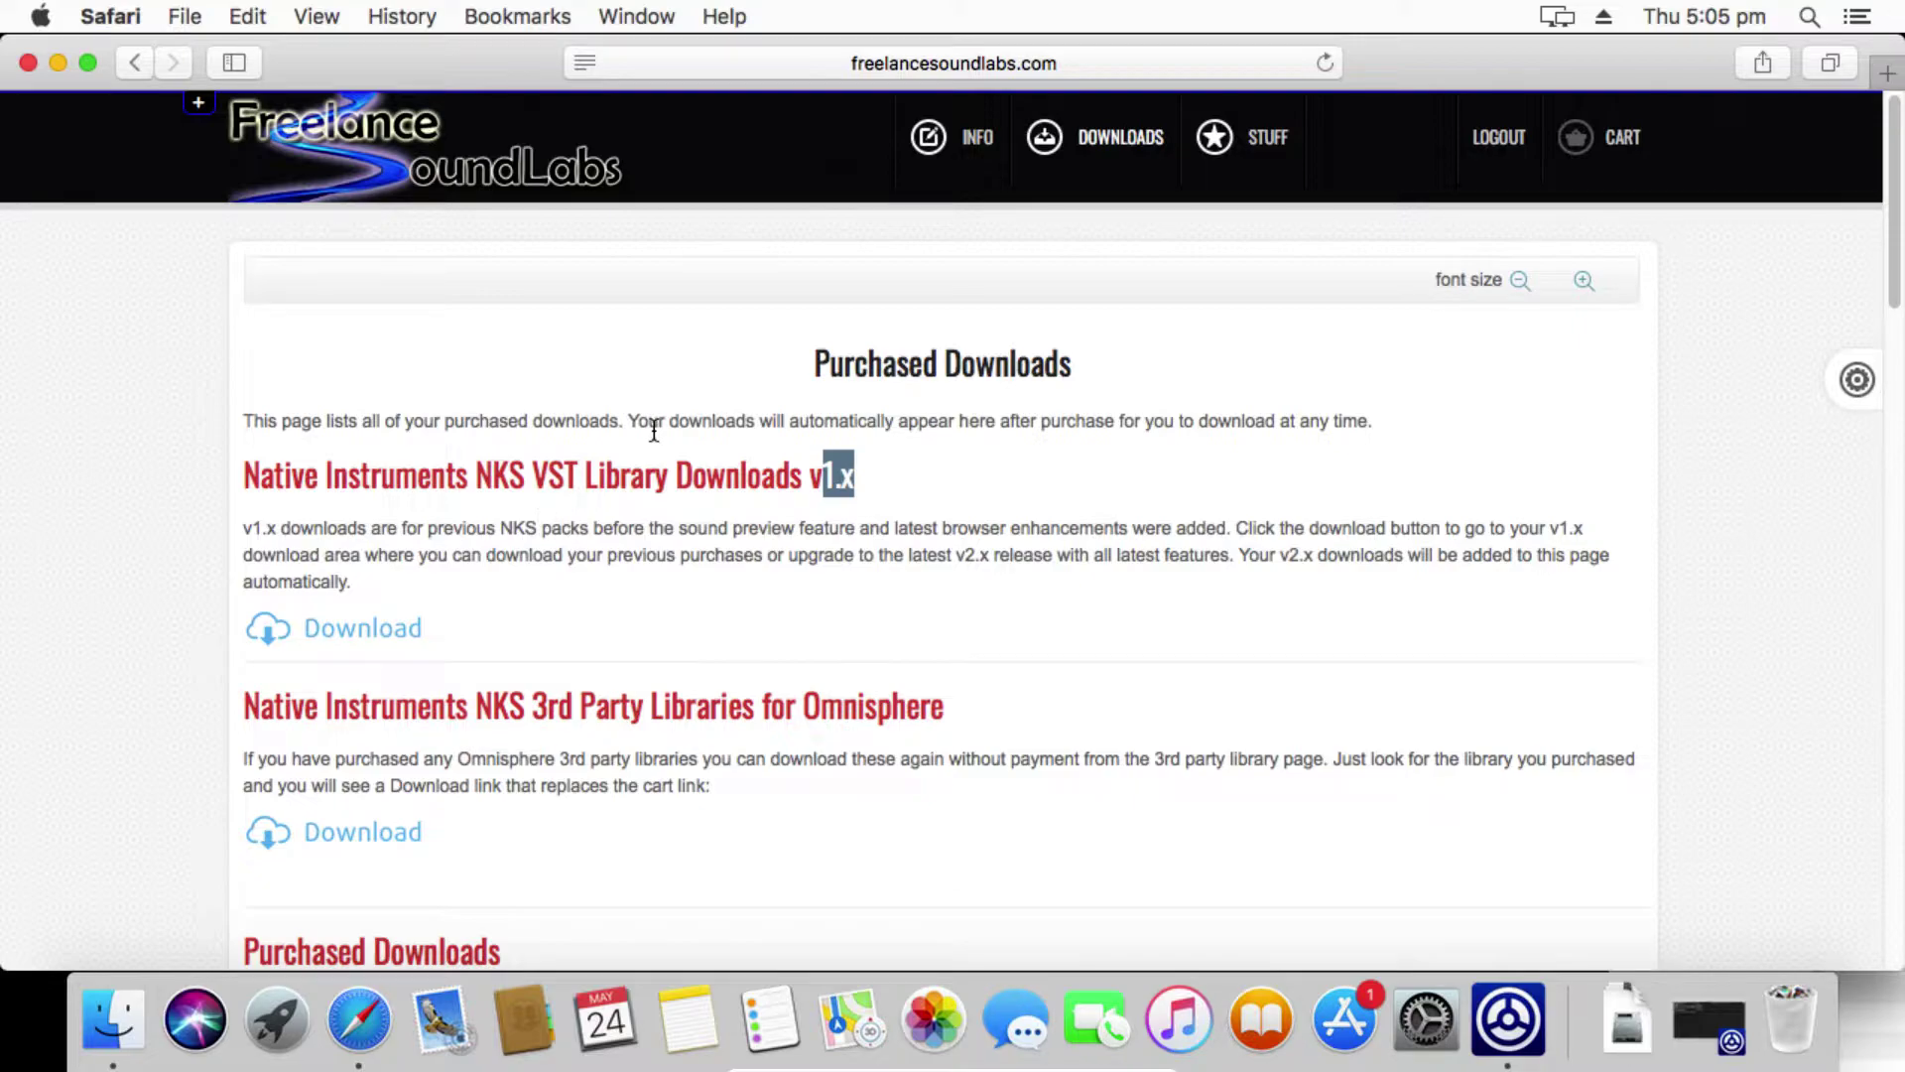
pyautogui.scroll(-5, 653, 429)
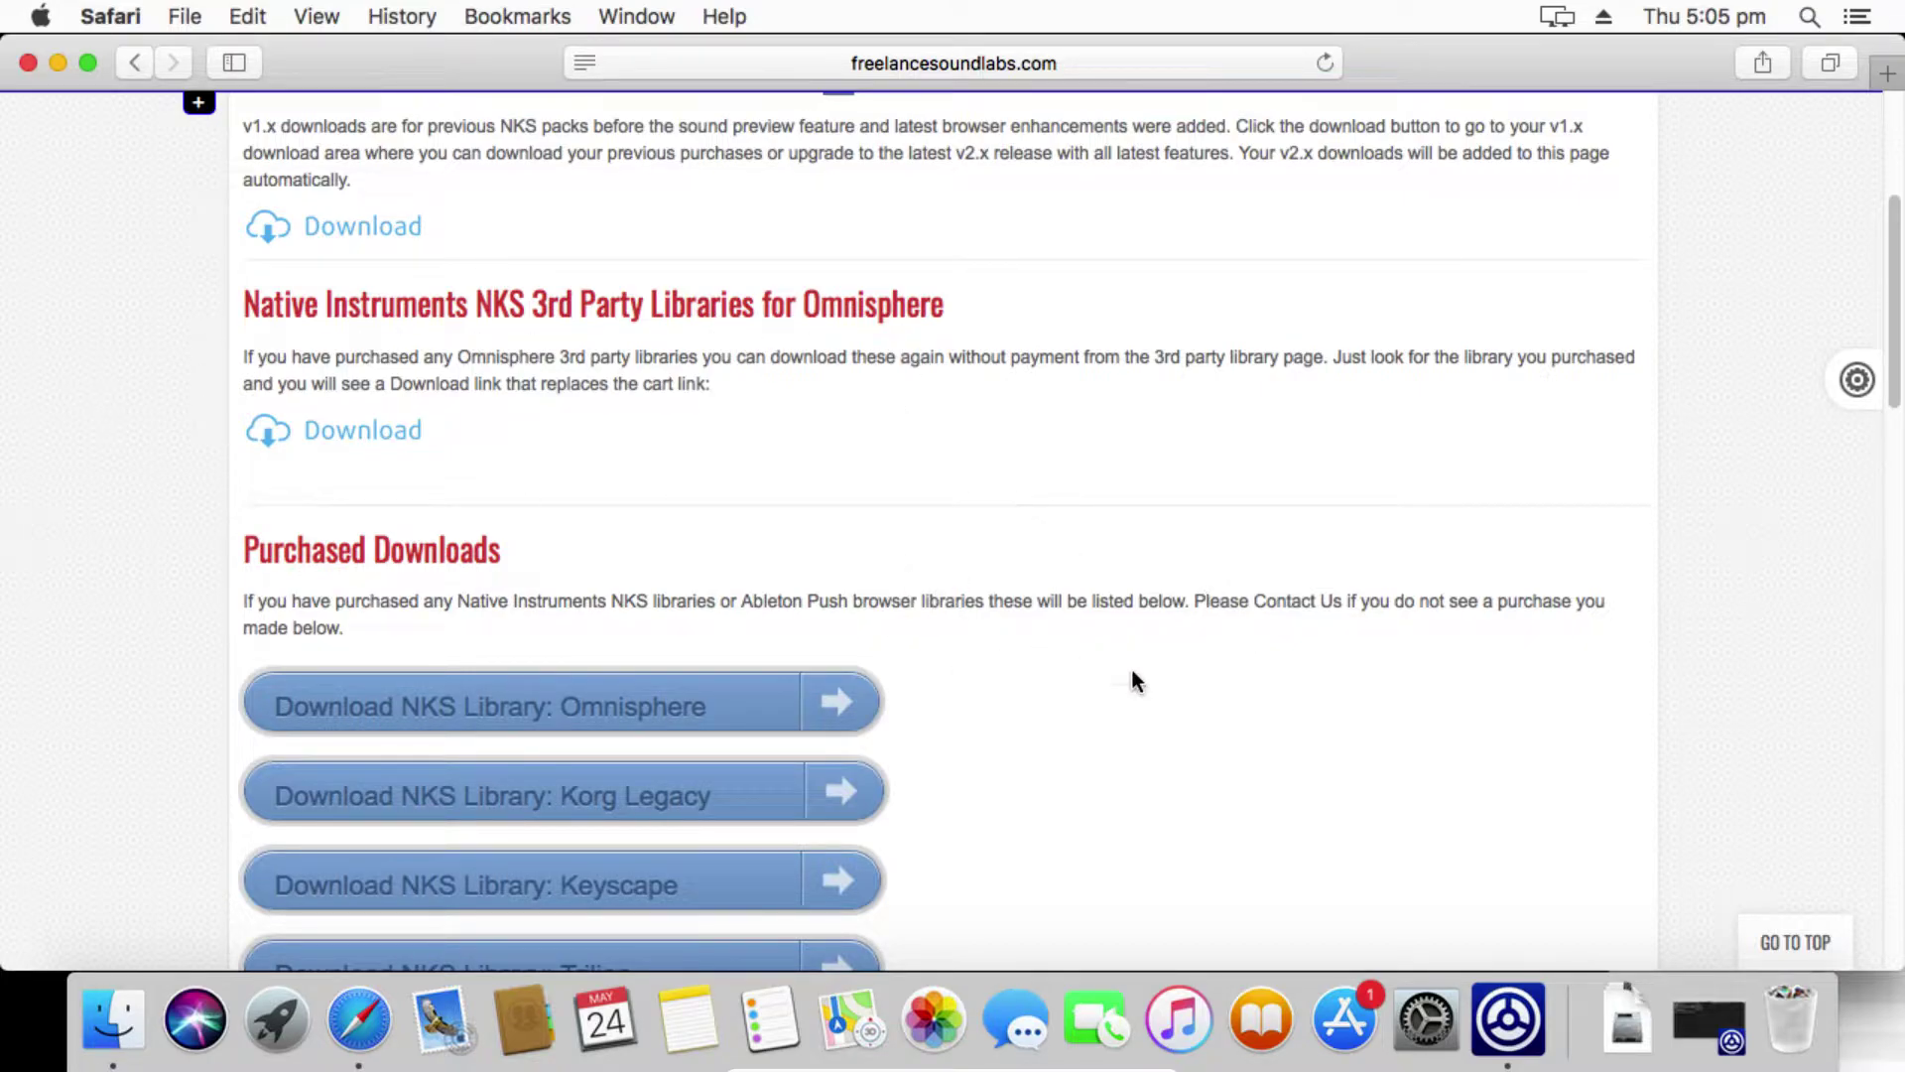
pyautogui.scroll(-2, 1137, 680)
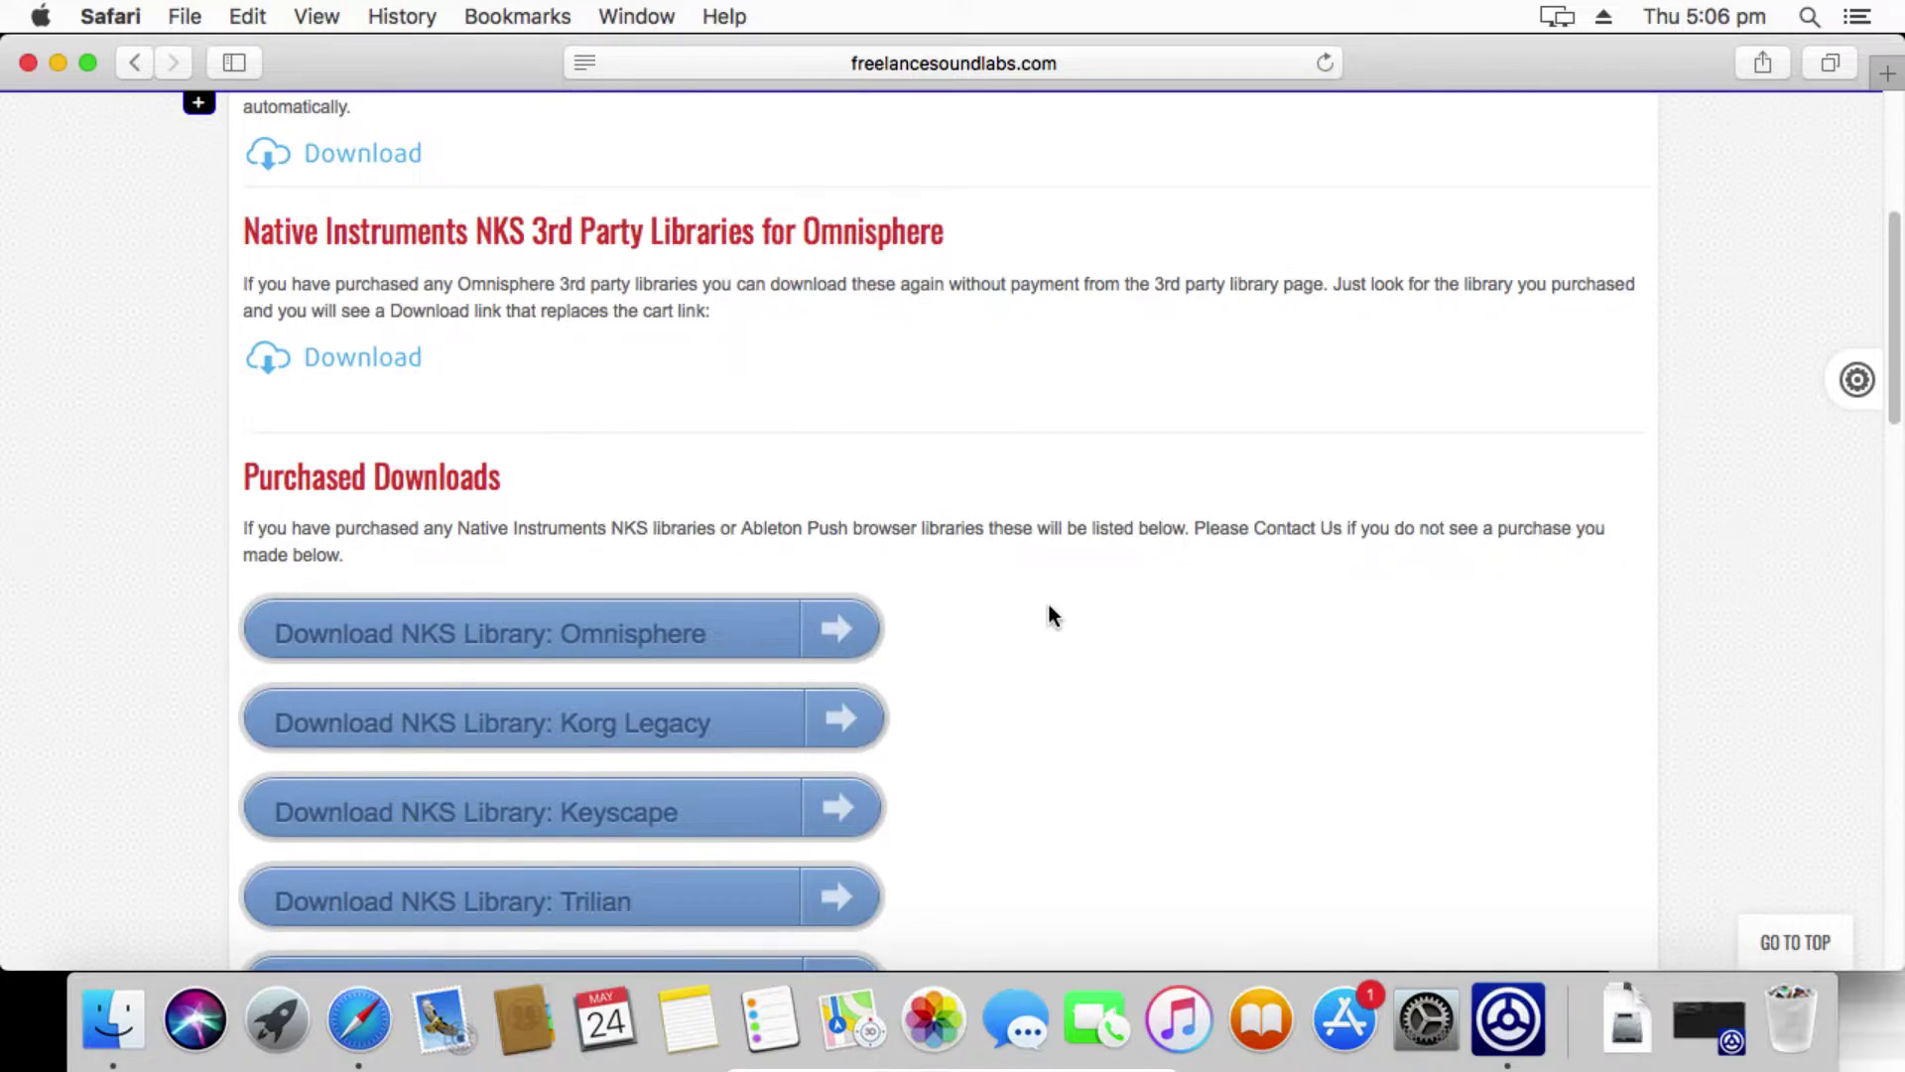
pyautogui.scroll(-2, 1046, 599)
pyautogui.scroll(8, 1051, 585)
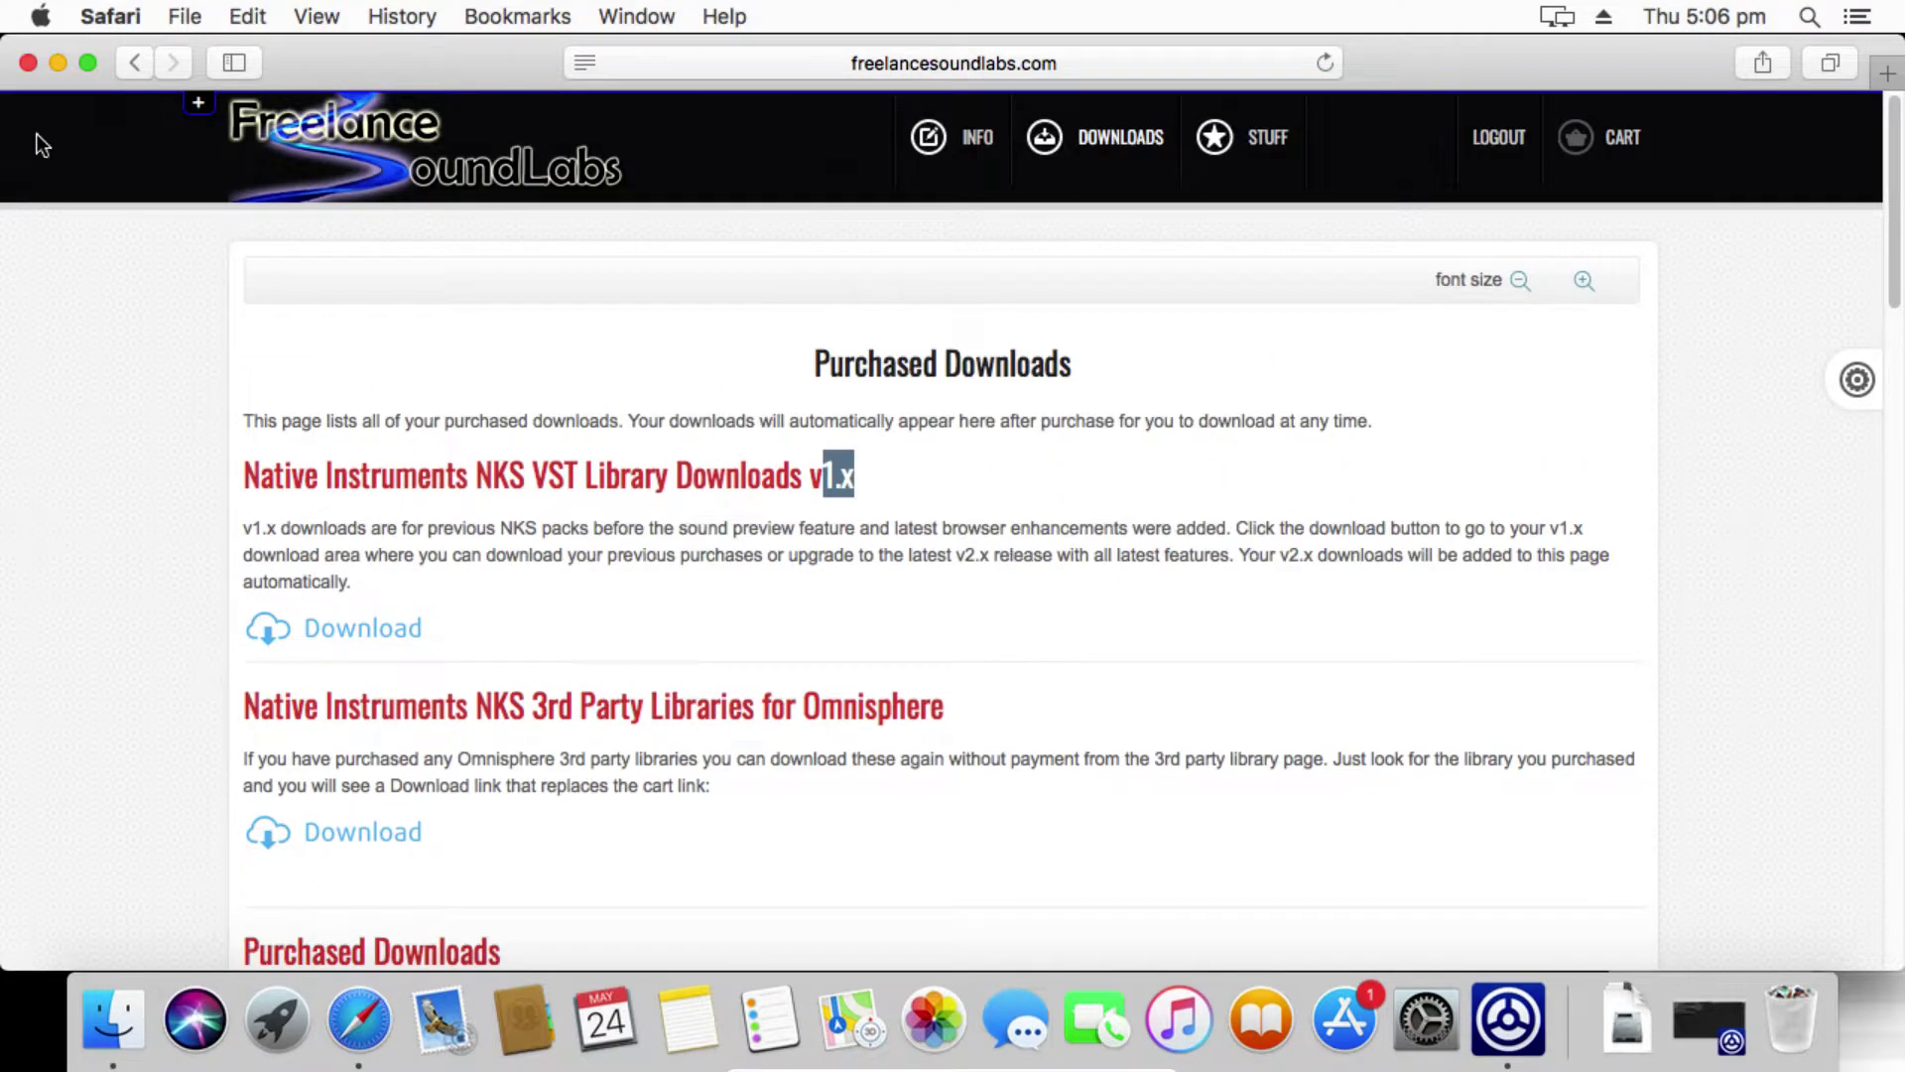
# Step: Minimize Safari and move the NI Resources and Downloads Finder windows to the middle
pyautogui.click(57, 64)
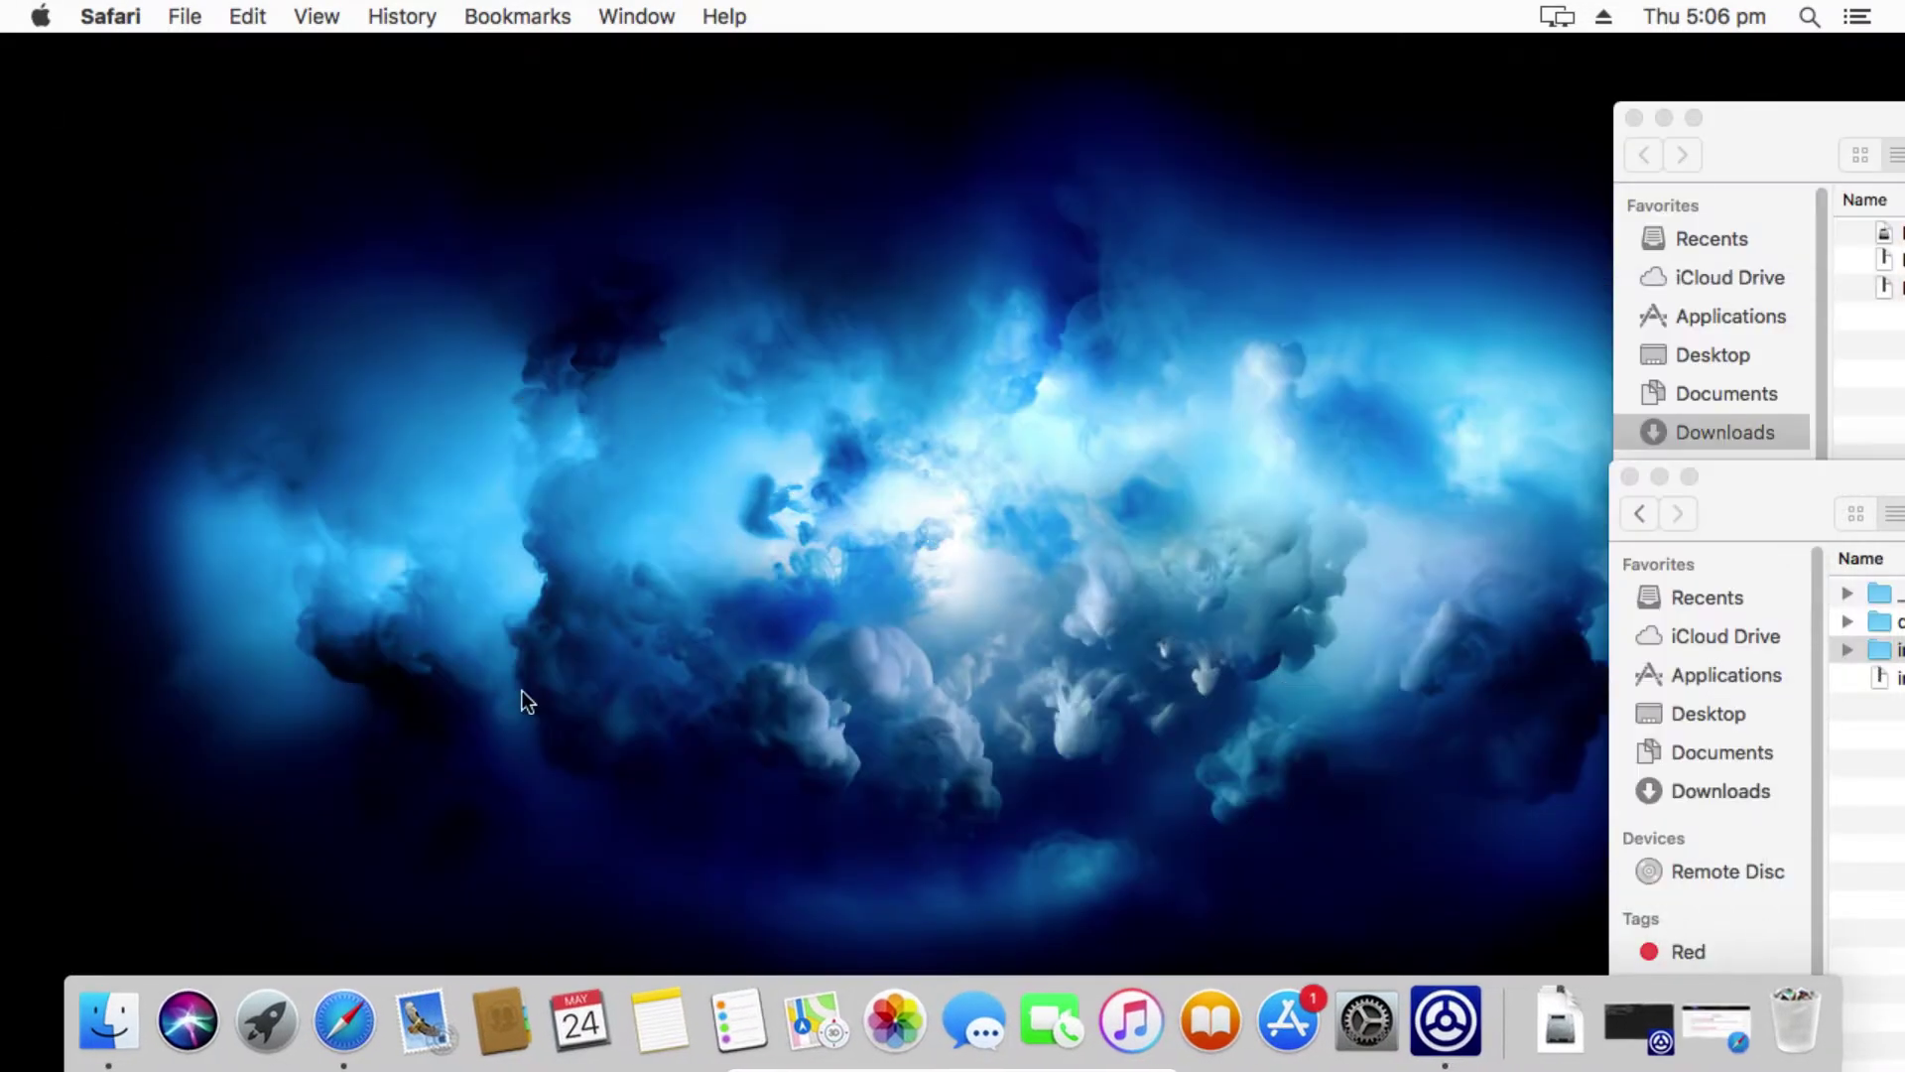
pyautogui.moveTo(1812, 482); pyautogui.dragTo(1541, 453)
pyautogui.moveTo(1784, 120); pyautogui.dragTo(520, 208)
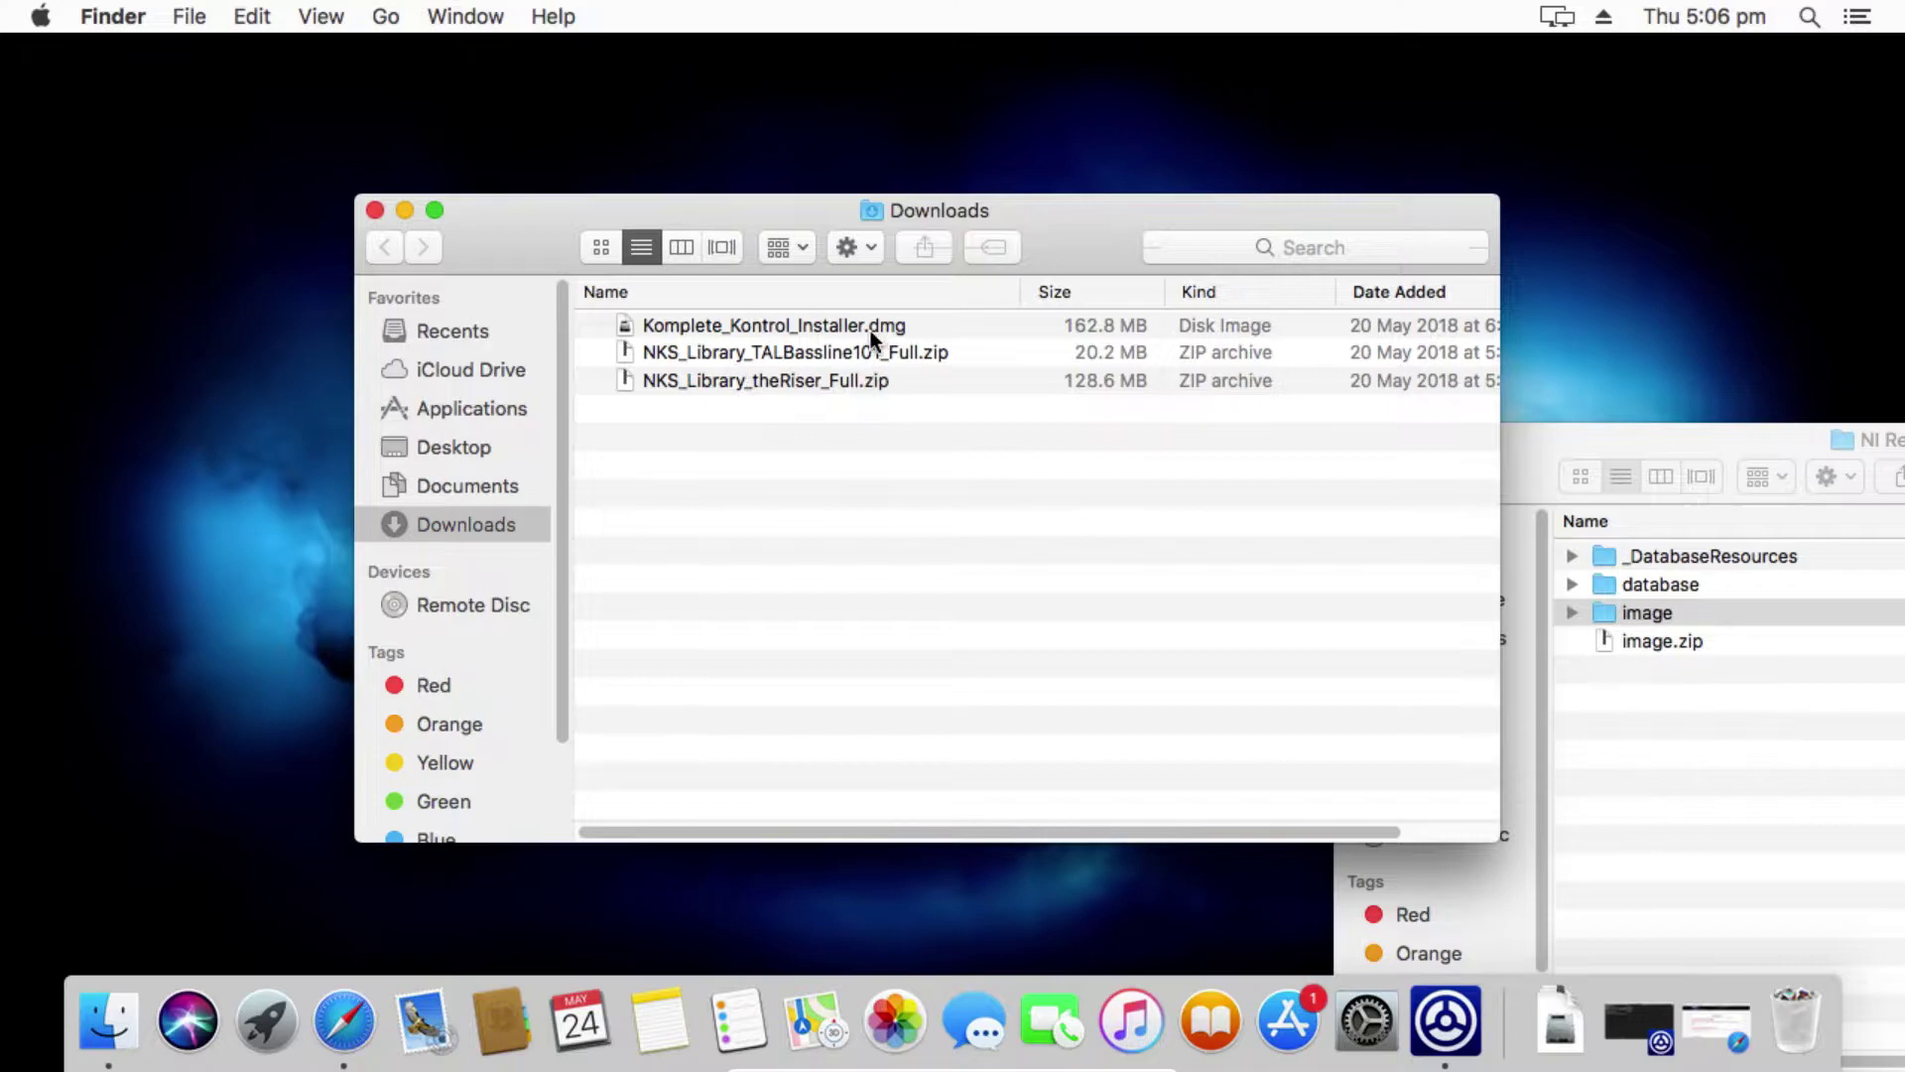
# Step: Unzip NKS_Library_theRiser_Full.zip and expand the extracted folder to show its contents
pyautogui.click(738, 384)
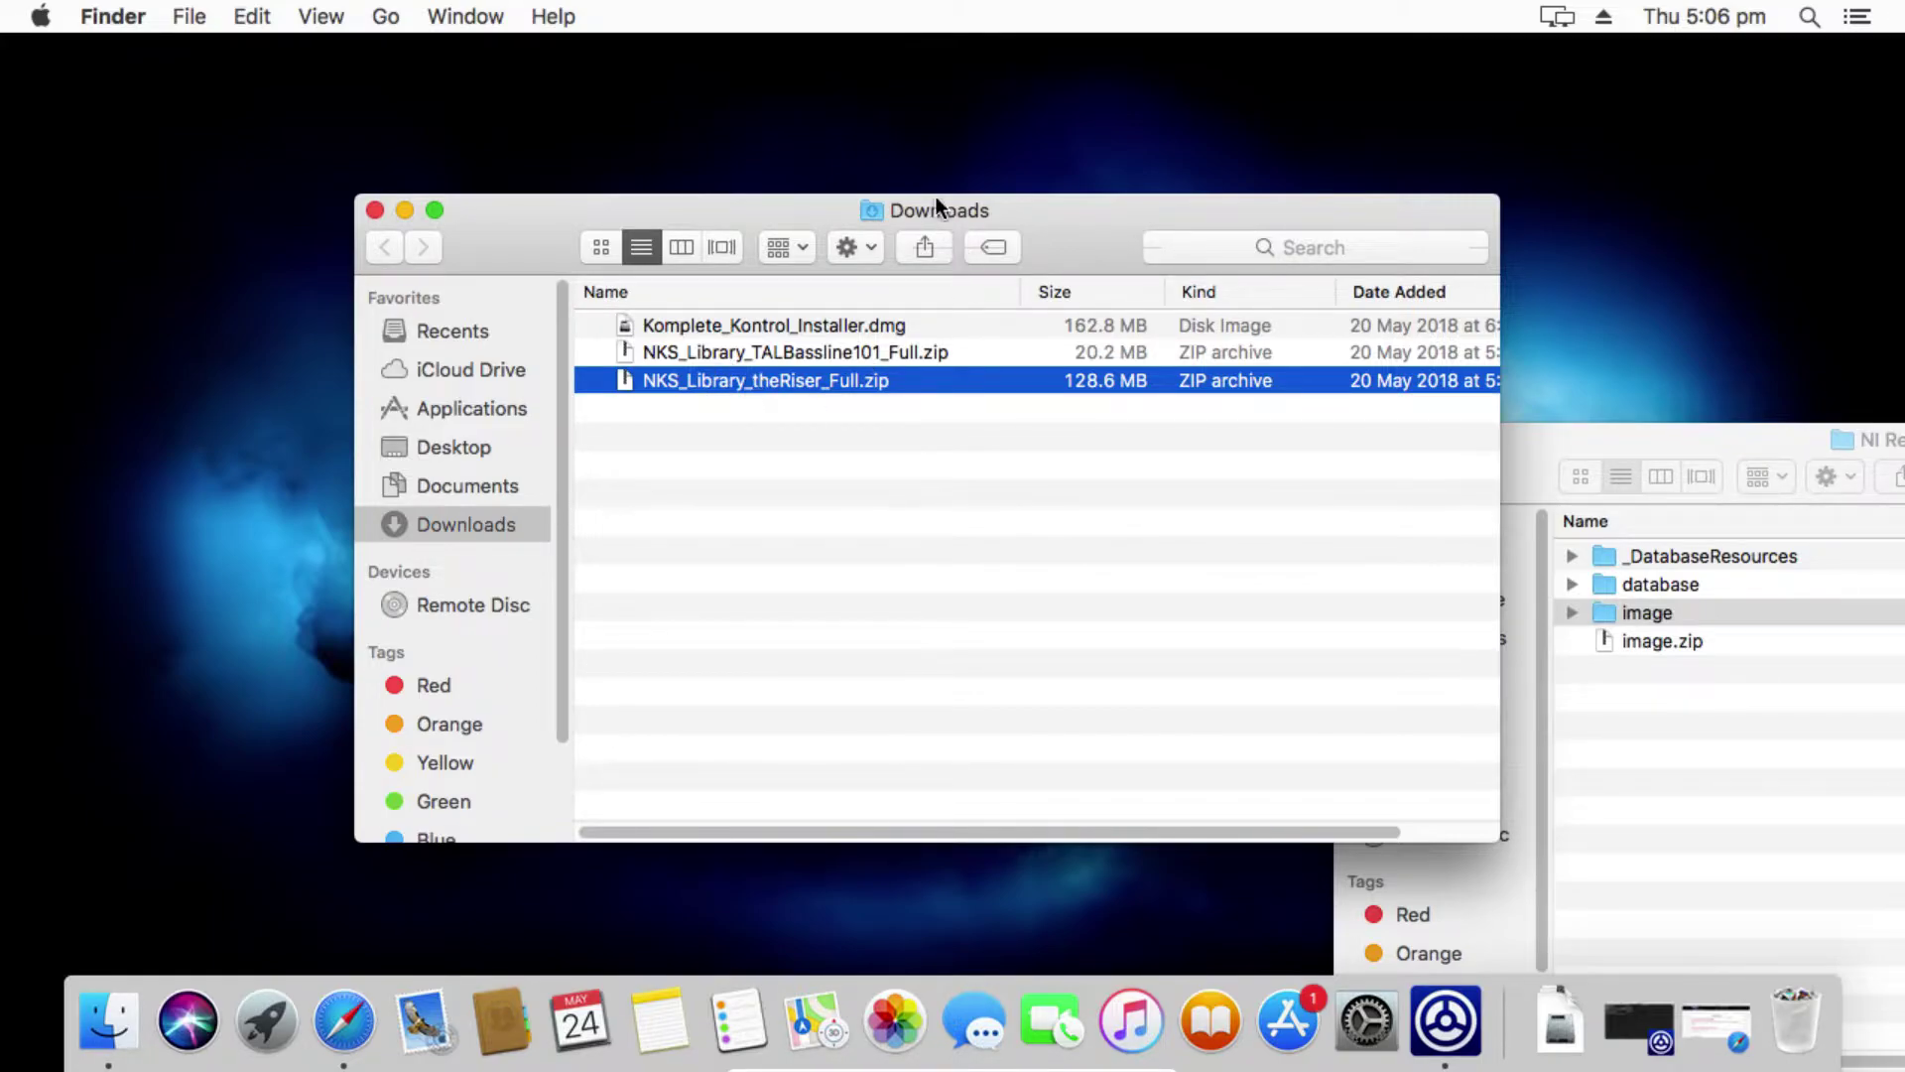
pyautogui.doubleClick(674, 387)
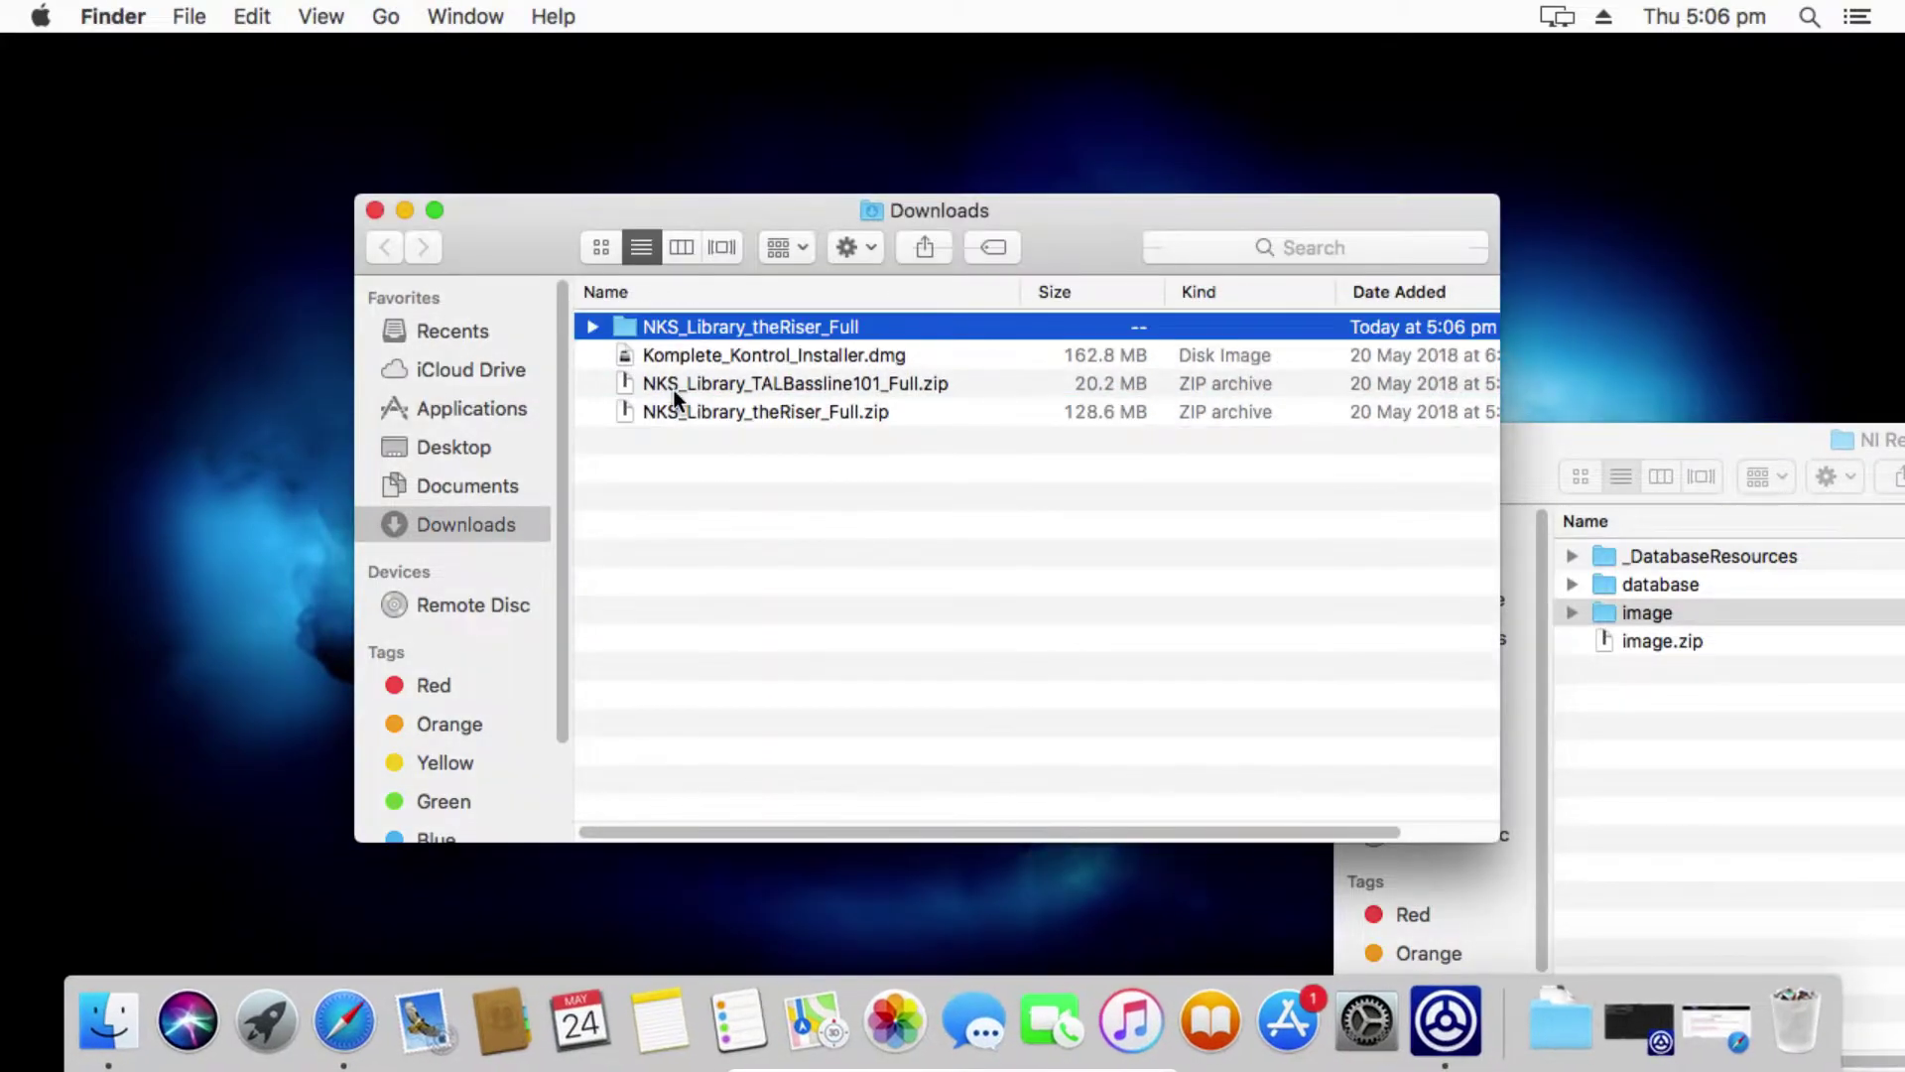
pyautogui.click(593, 326)
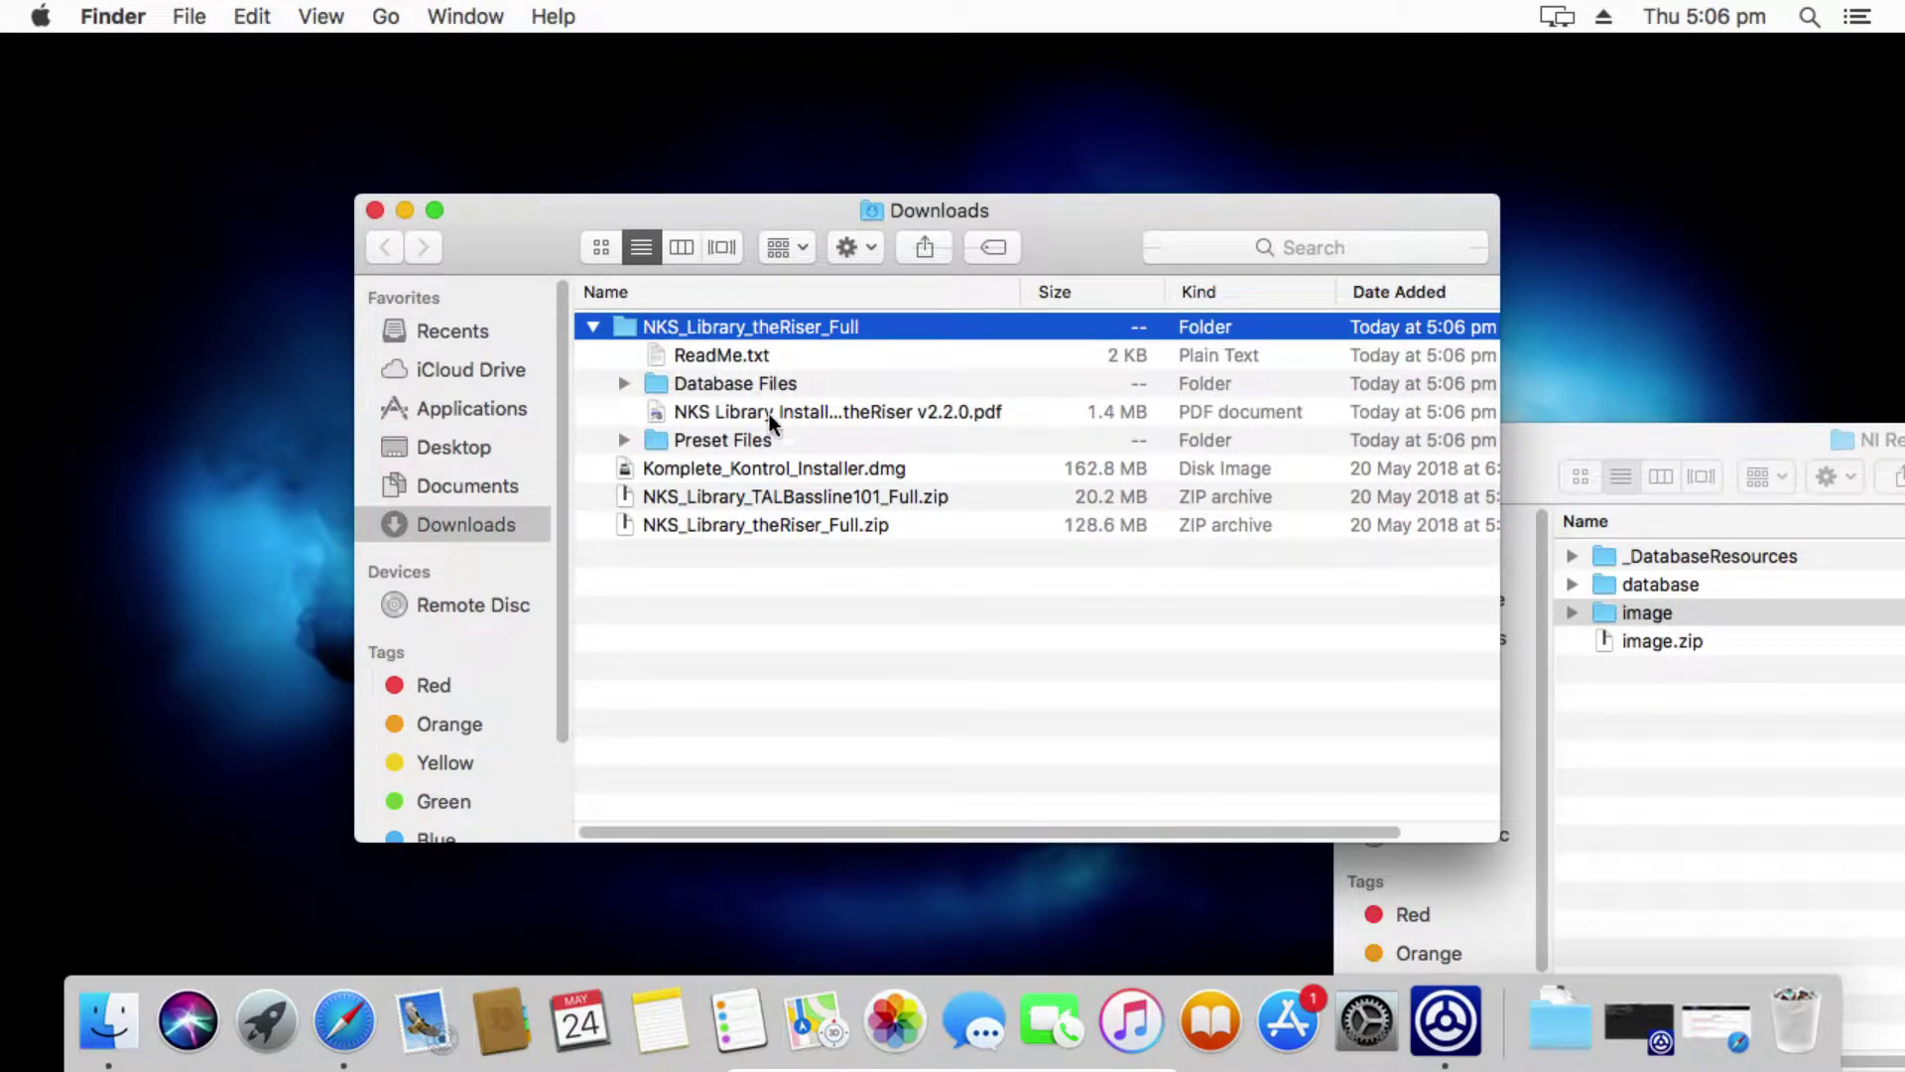
pyautogui.click(729, 436)
pyautogui.click(729, 385)
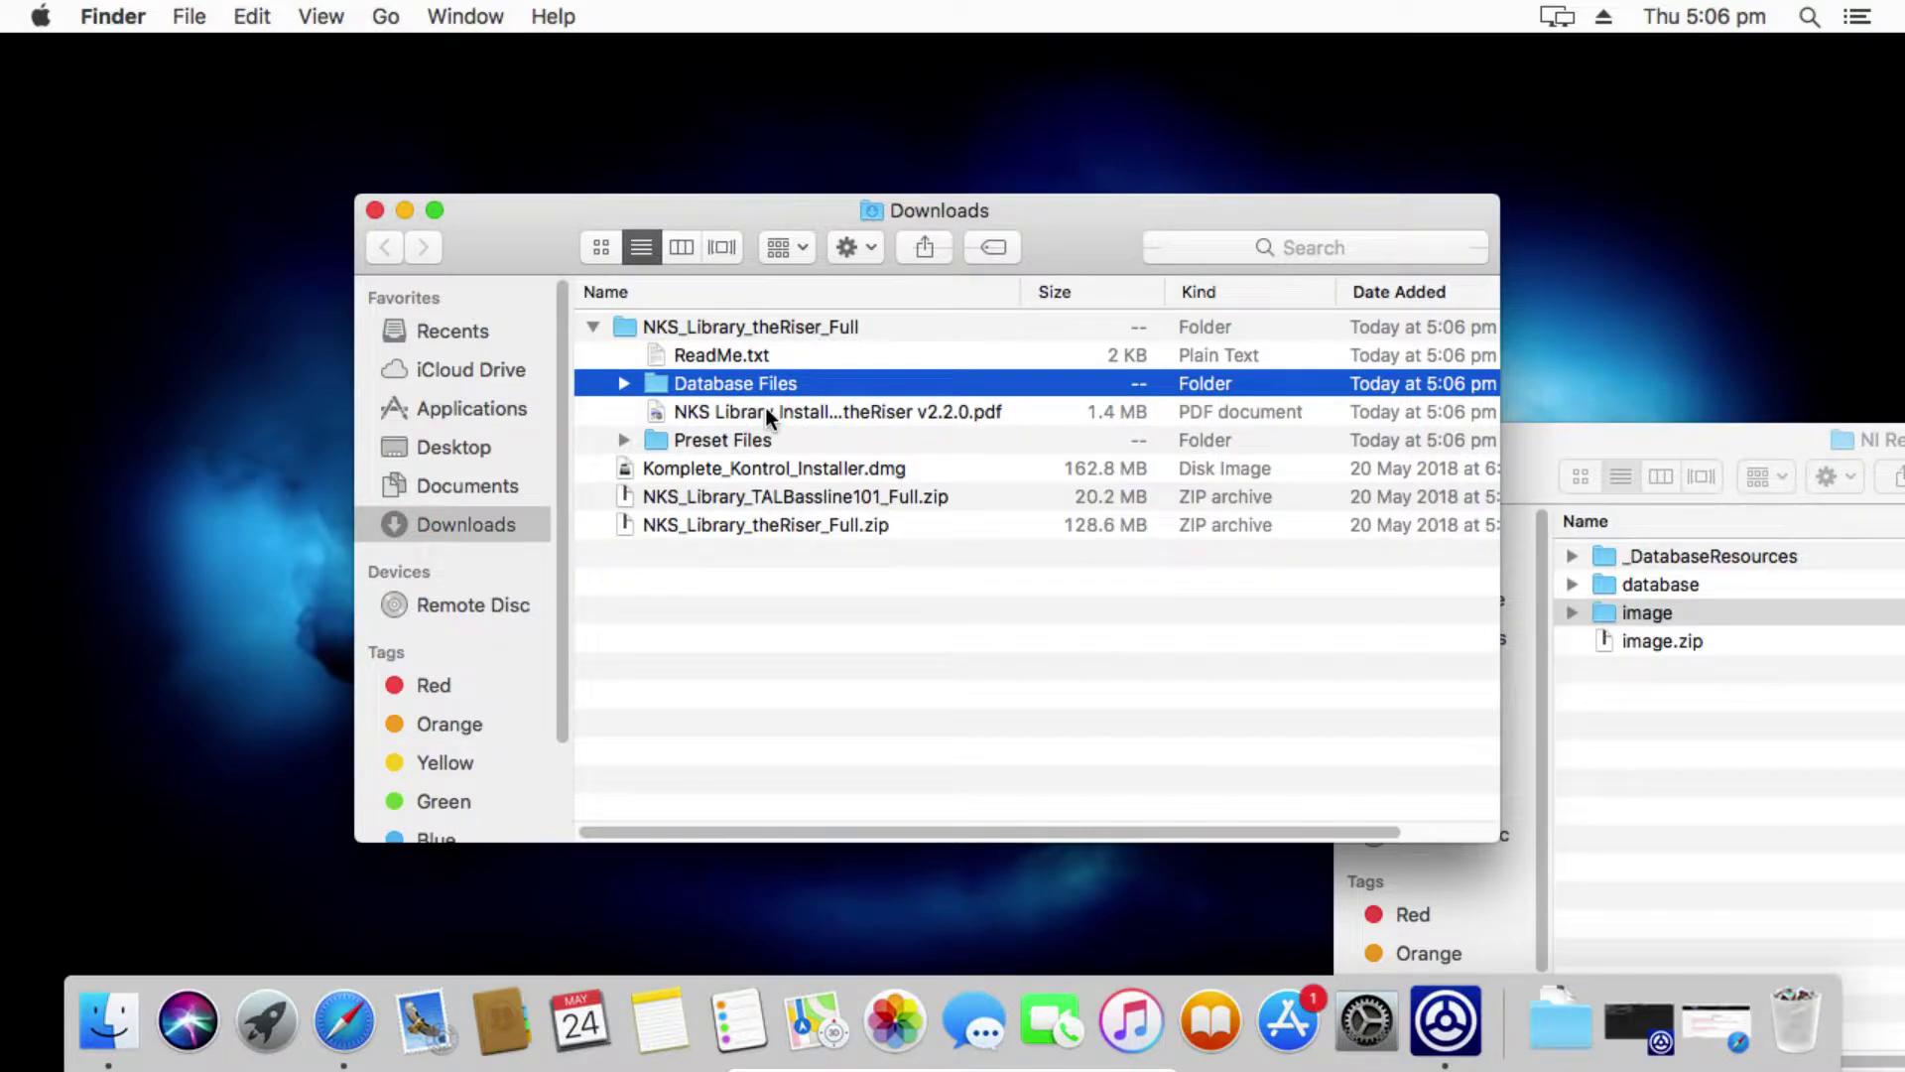
# Step: Read the Komplete Kontrol and Maschine version requirements in theRiser installation PDF, then close it
pyautogui.doubleClick(766, 411)
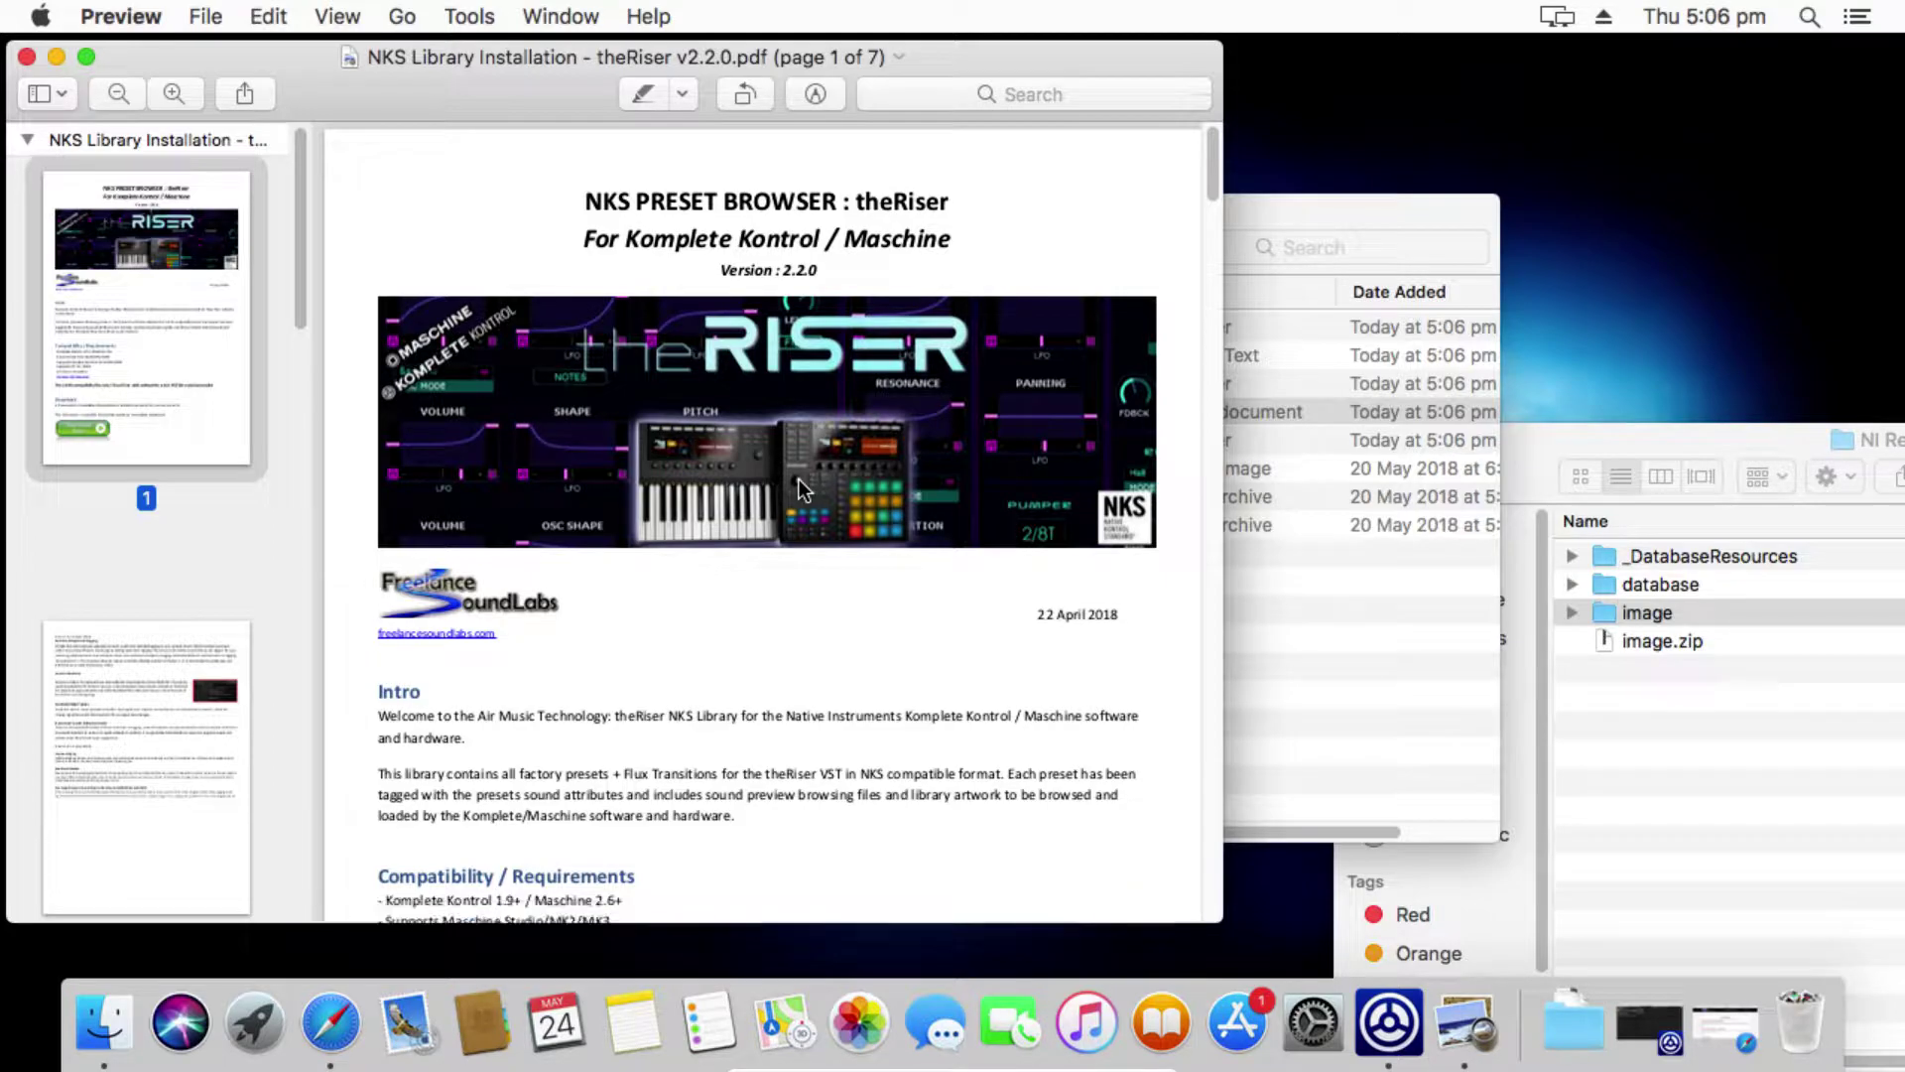
pyautogui.scroll(-2, 799, 479)
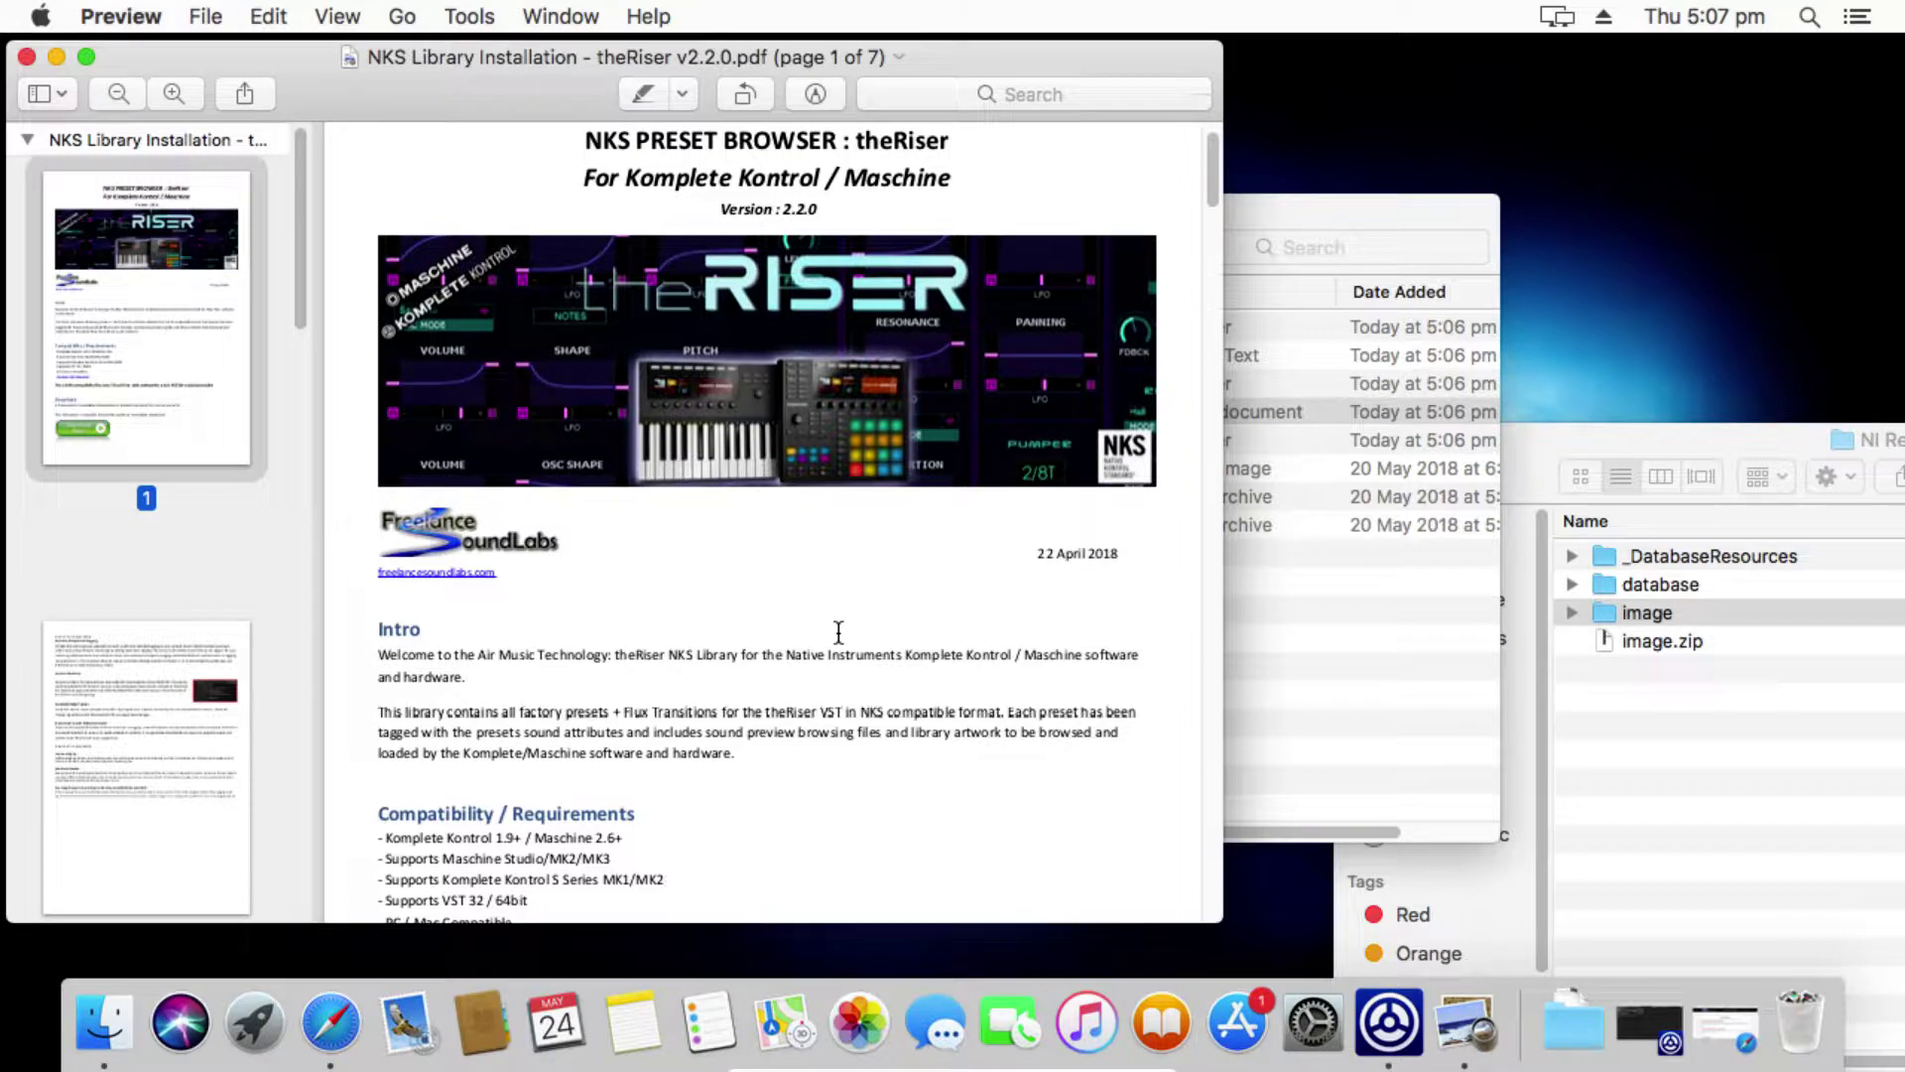
pyautogui.scroll(-3, 838, 633)
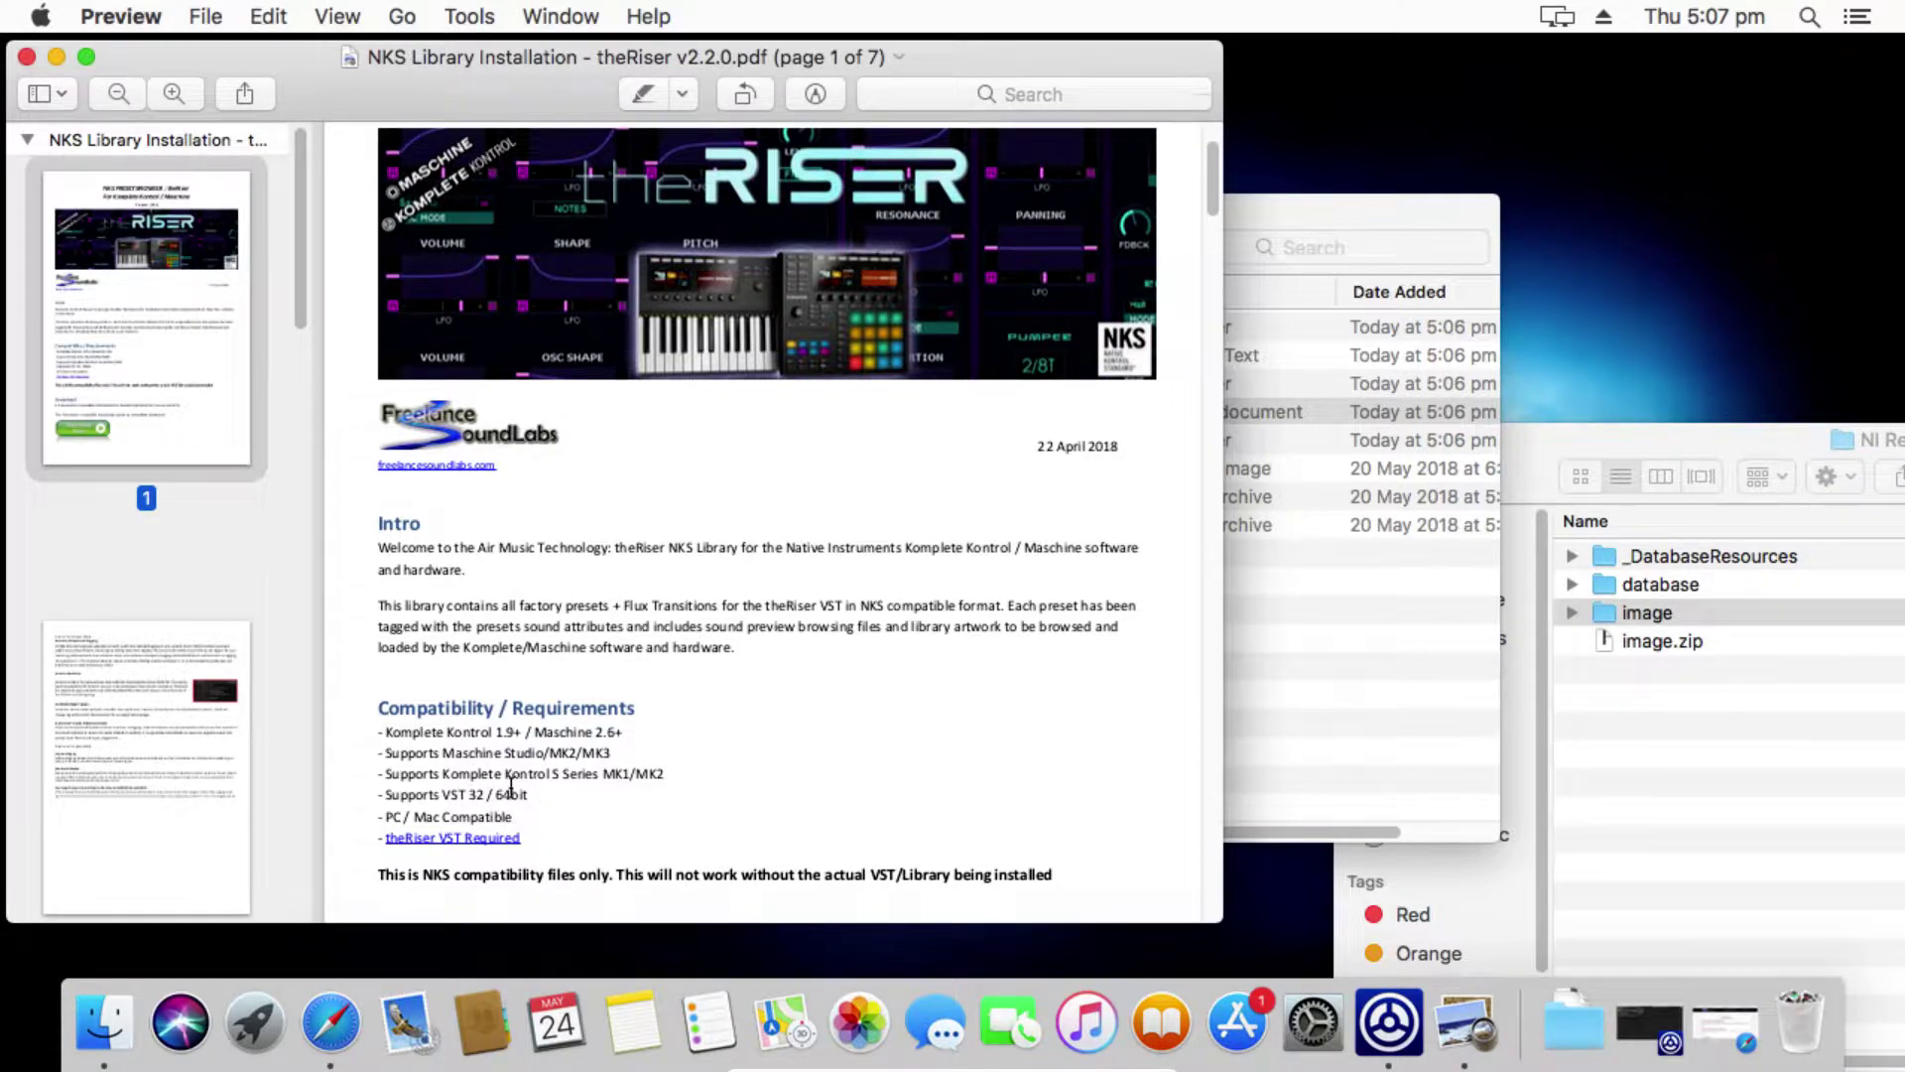
pyautogui.moveTo(447, 731); pyautogui.dragTo(633, 735)
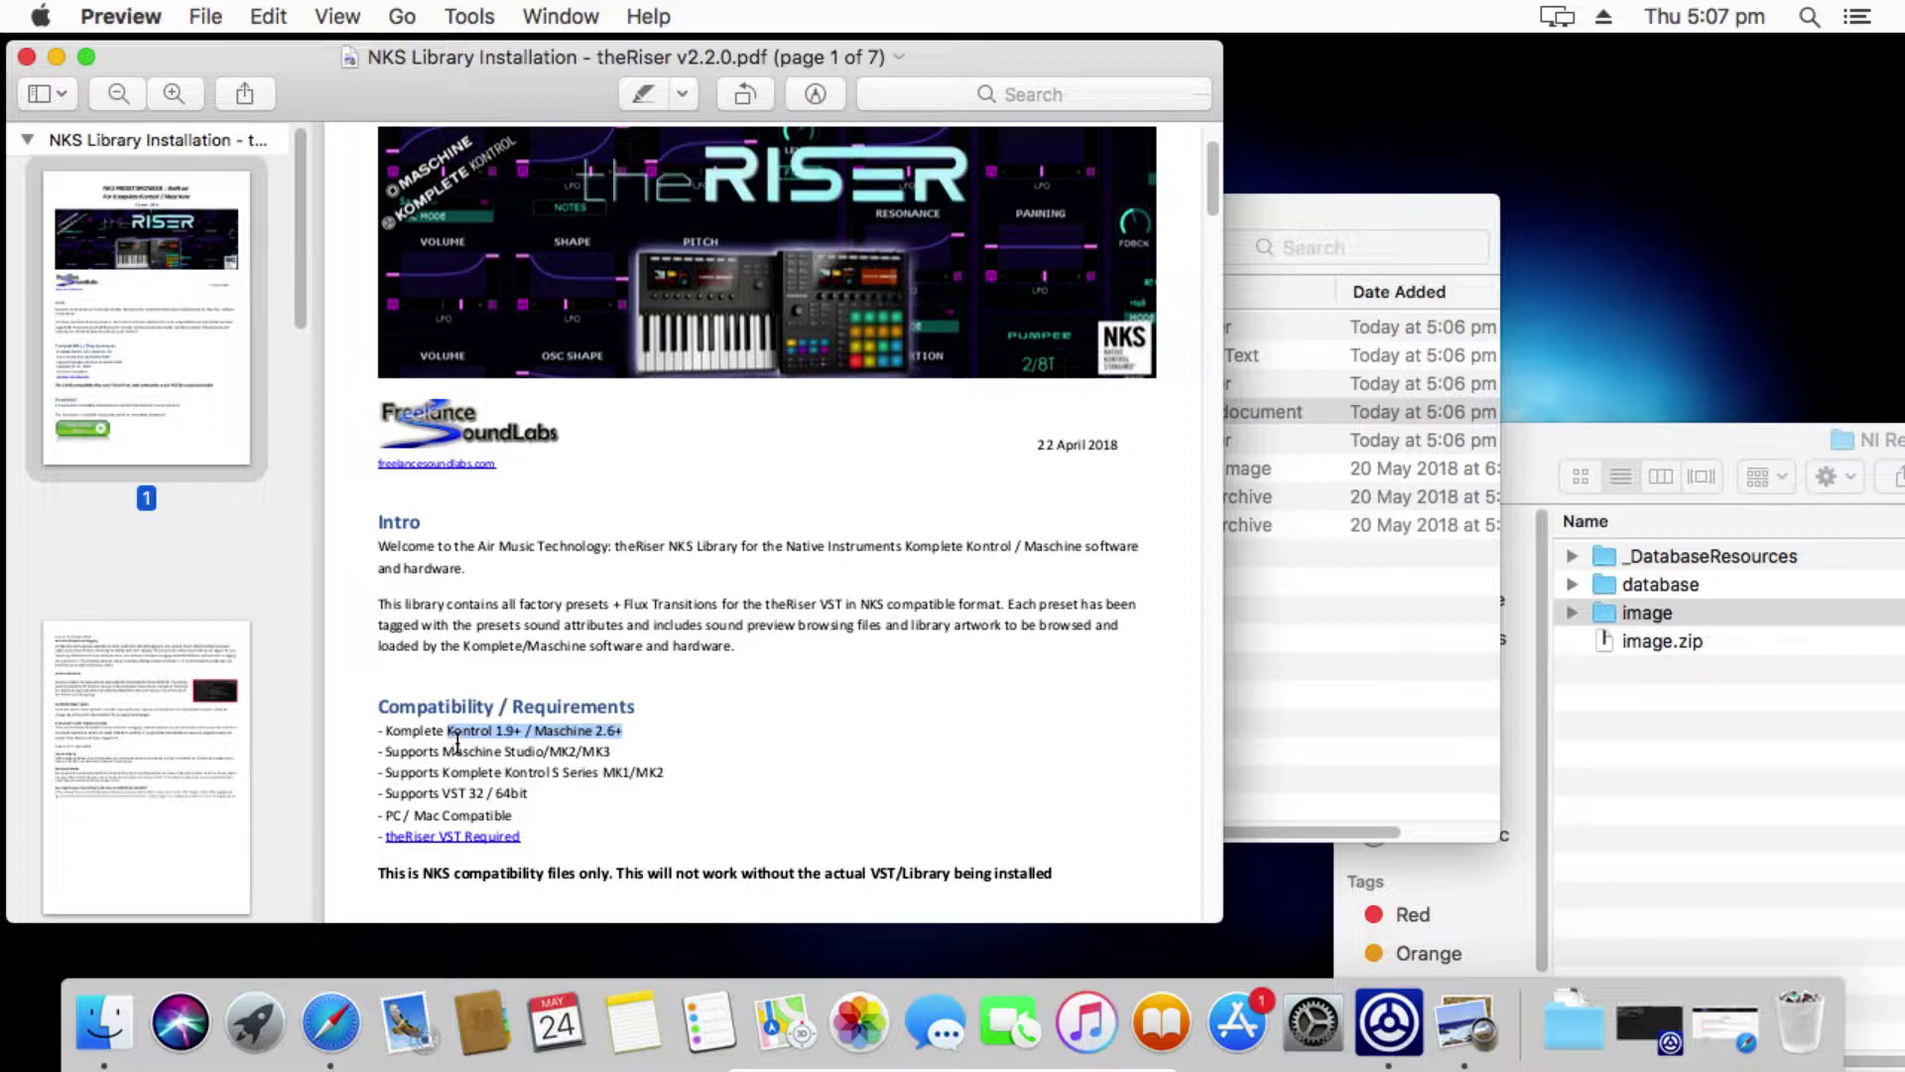
pyautogui.click(27, 56)
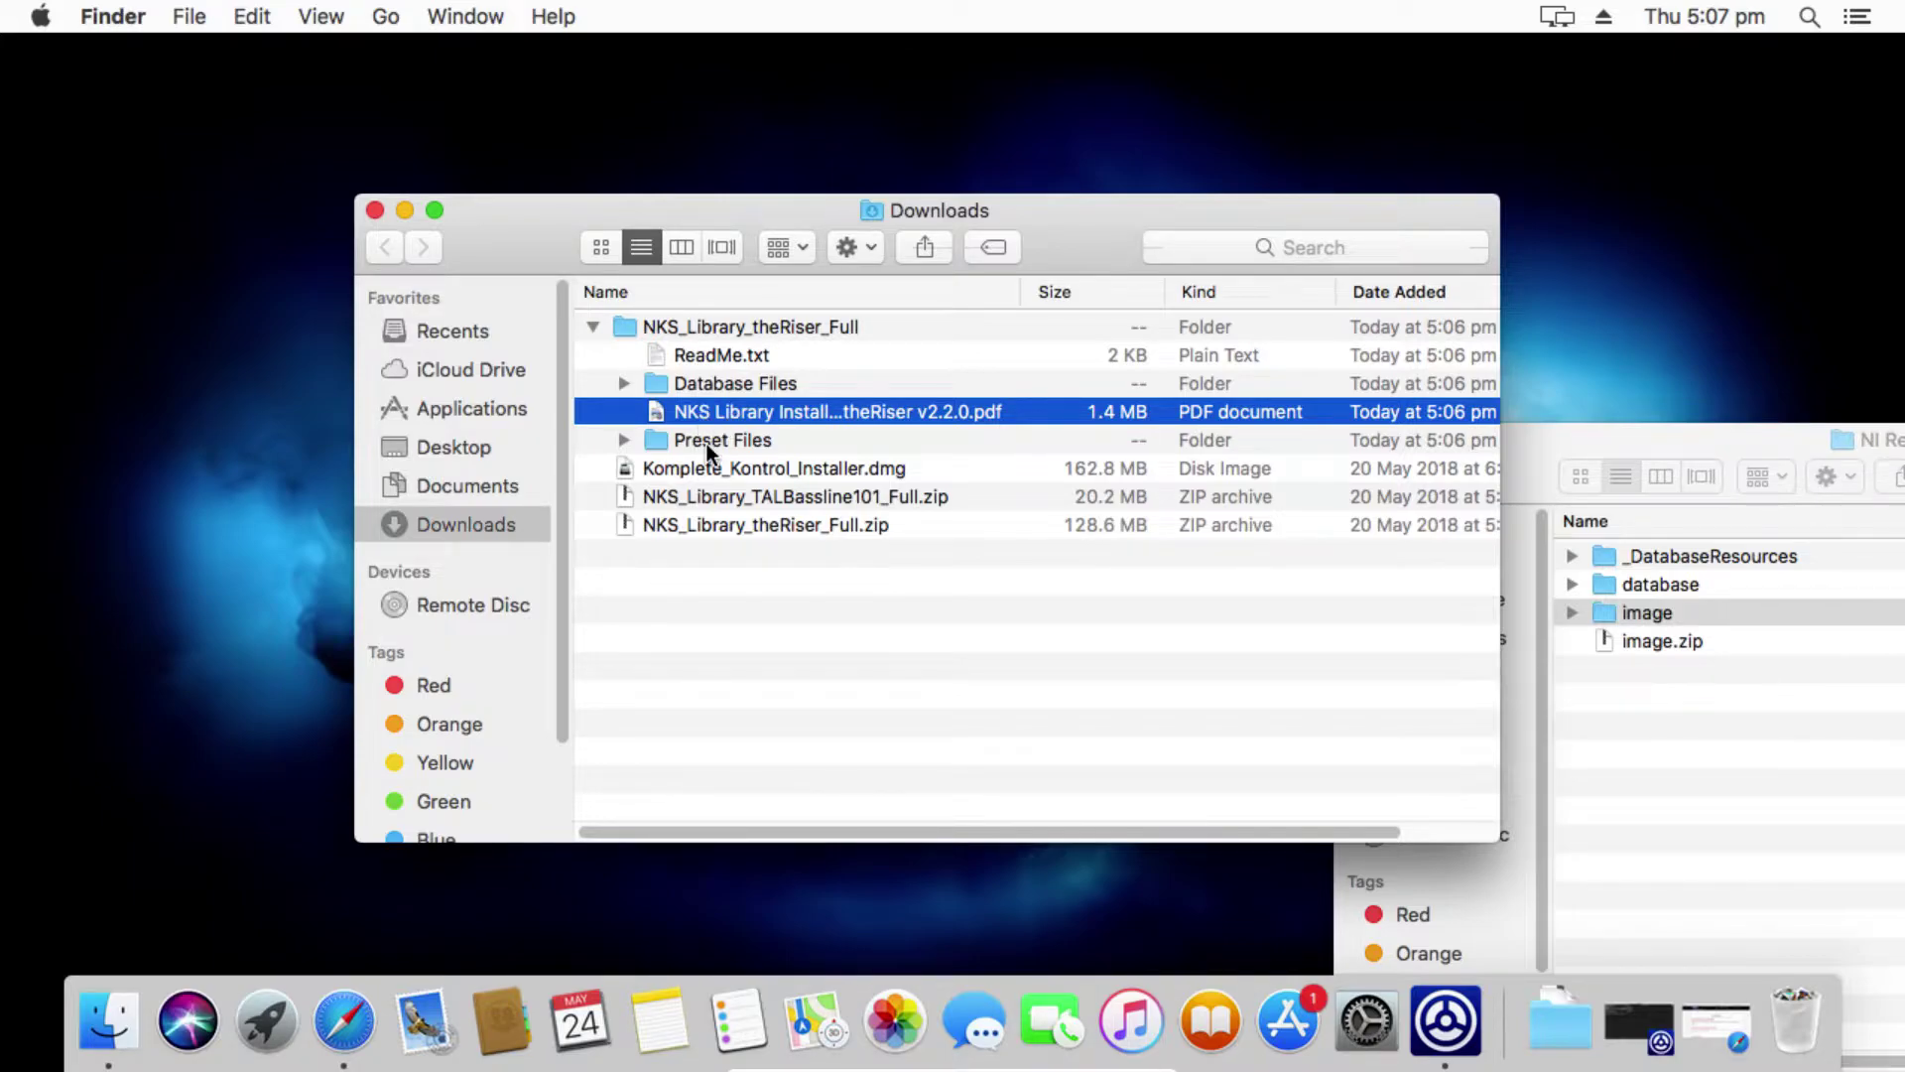
# Step: Expand Preset Files to reveal theRiser_x64, peek inside it, and collapse it again
pyautogui.click(623, 442)
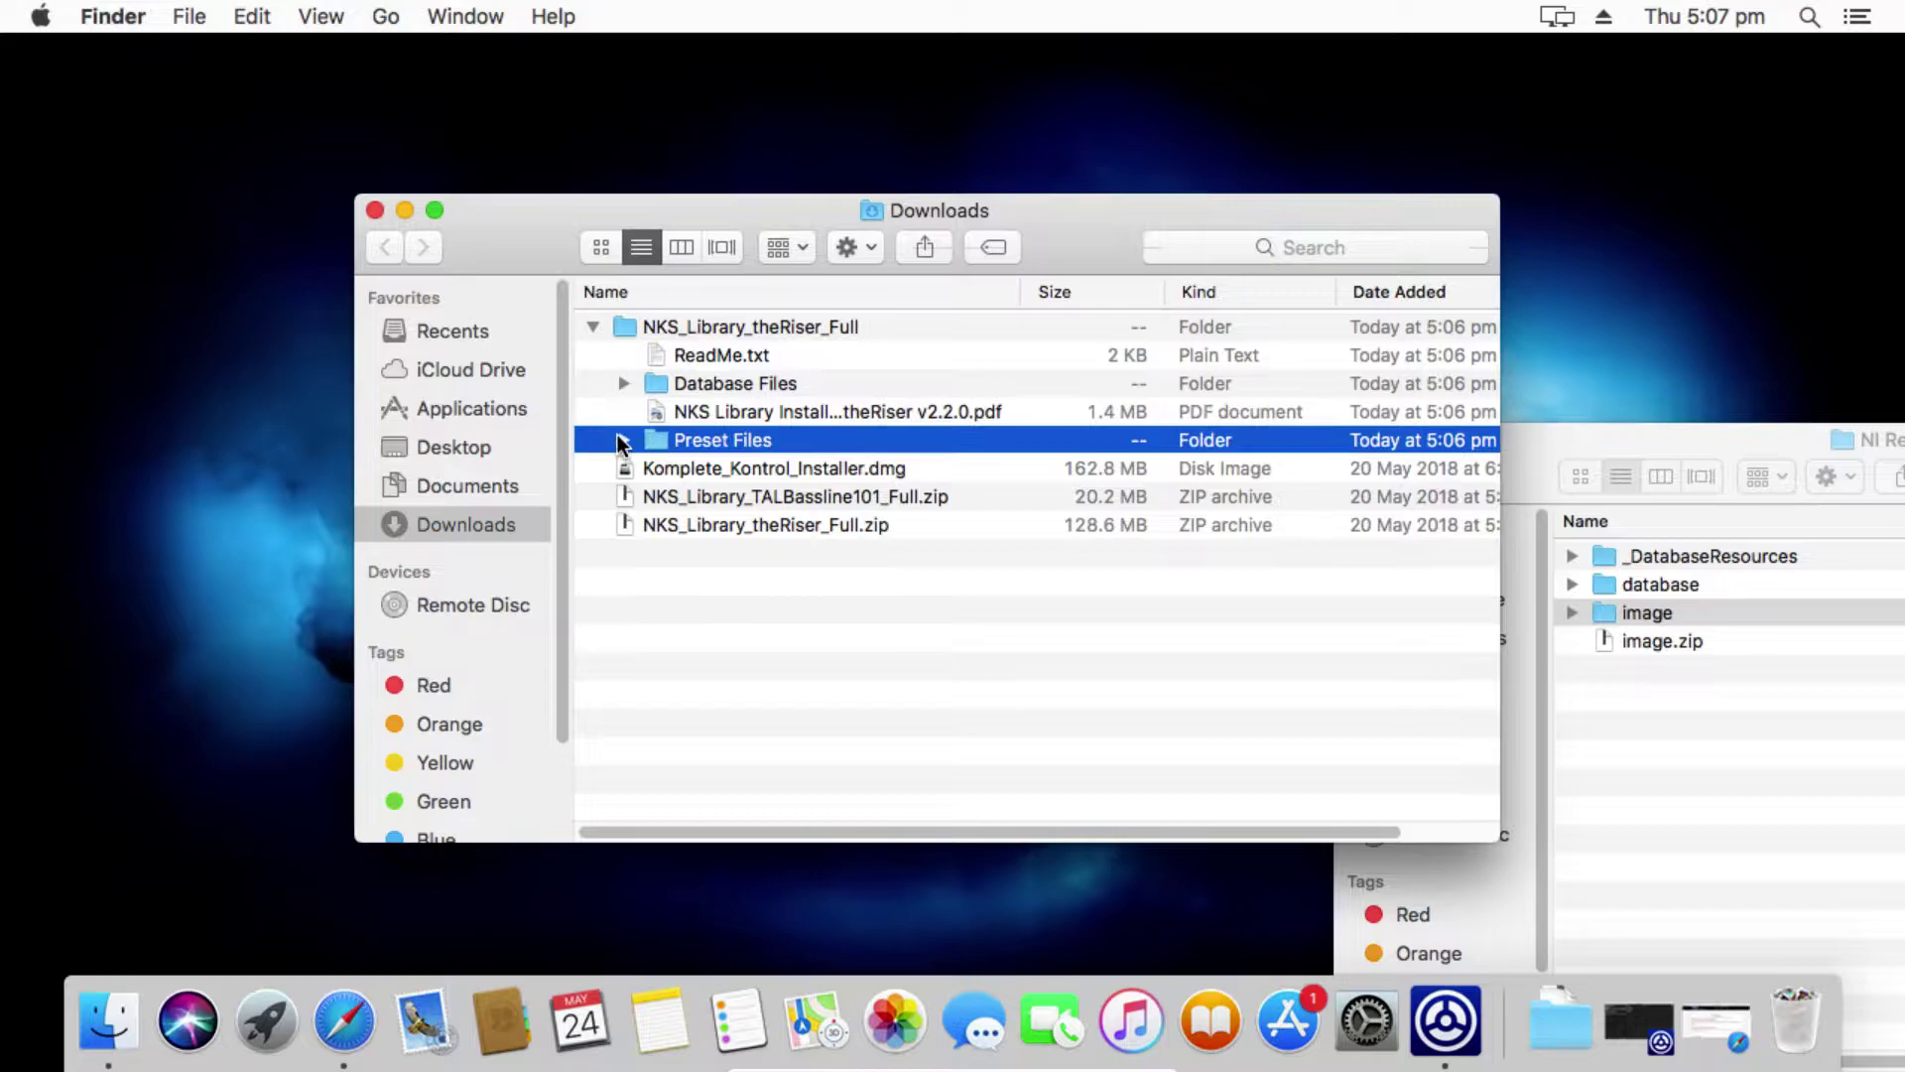
pyautogui.click(624, 441)
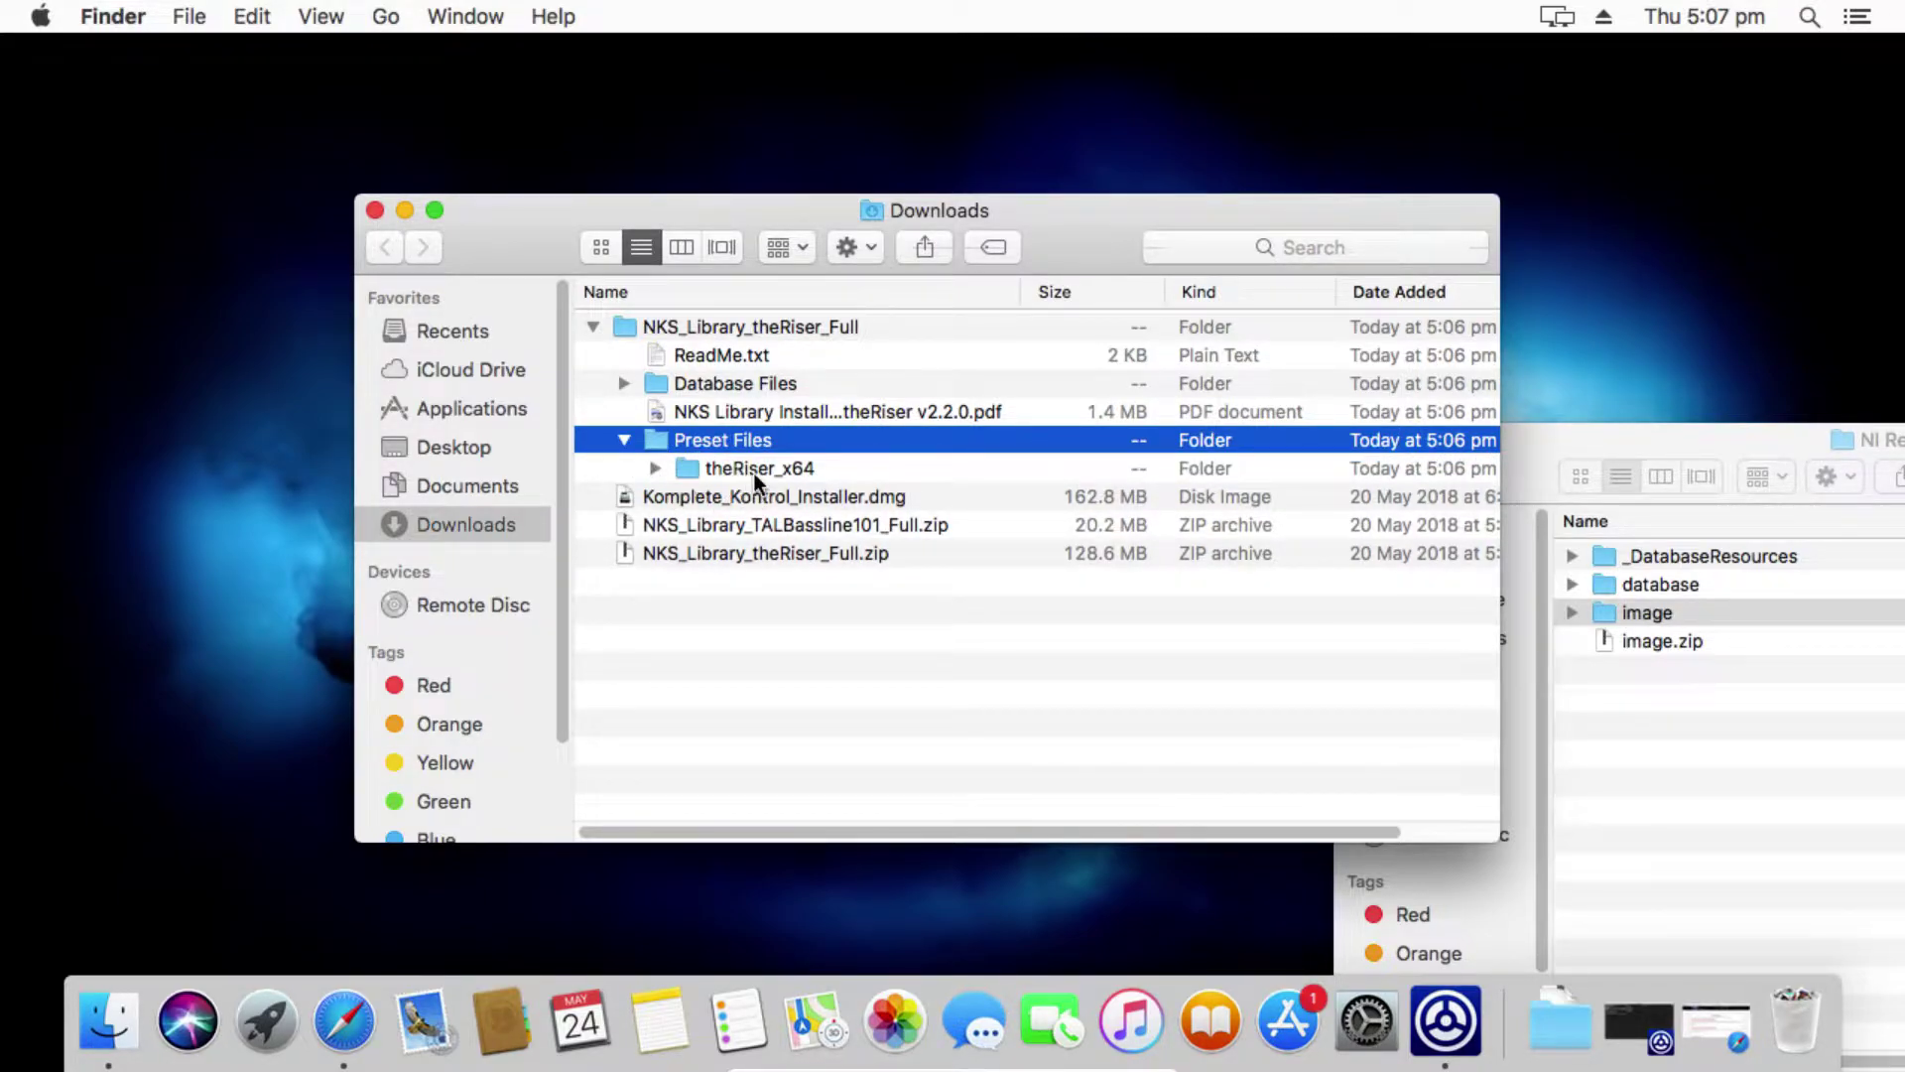
pyautogui.click(688, 471)
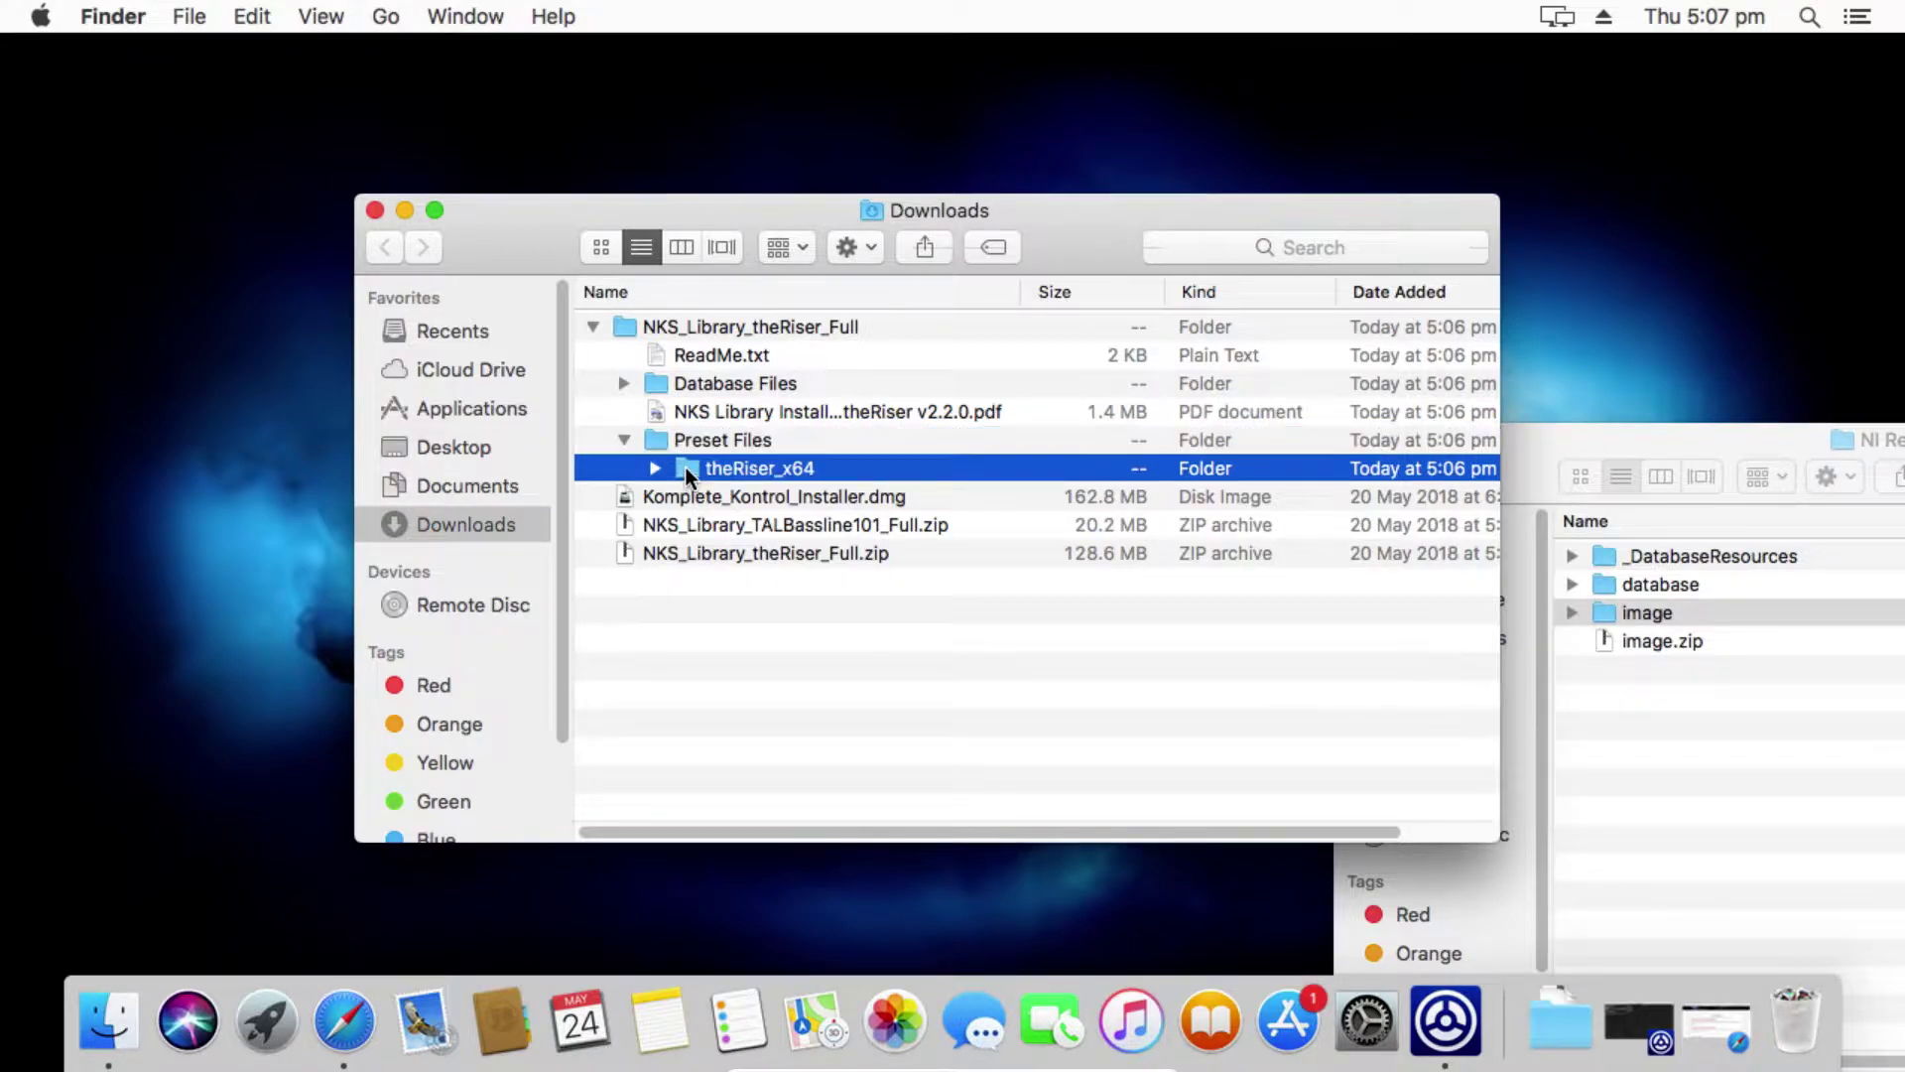
pyautogui.click(654, 469)
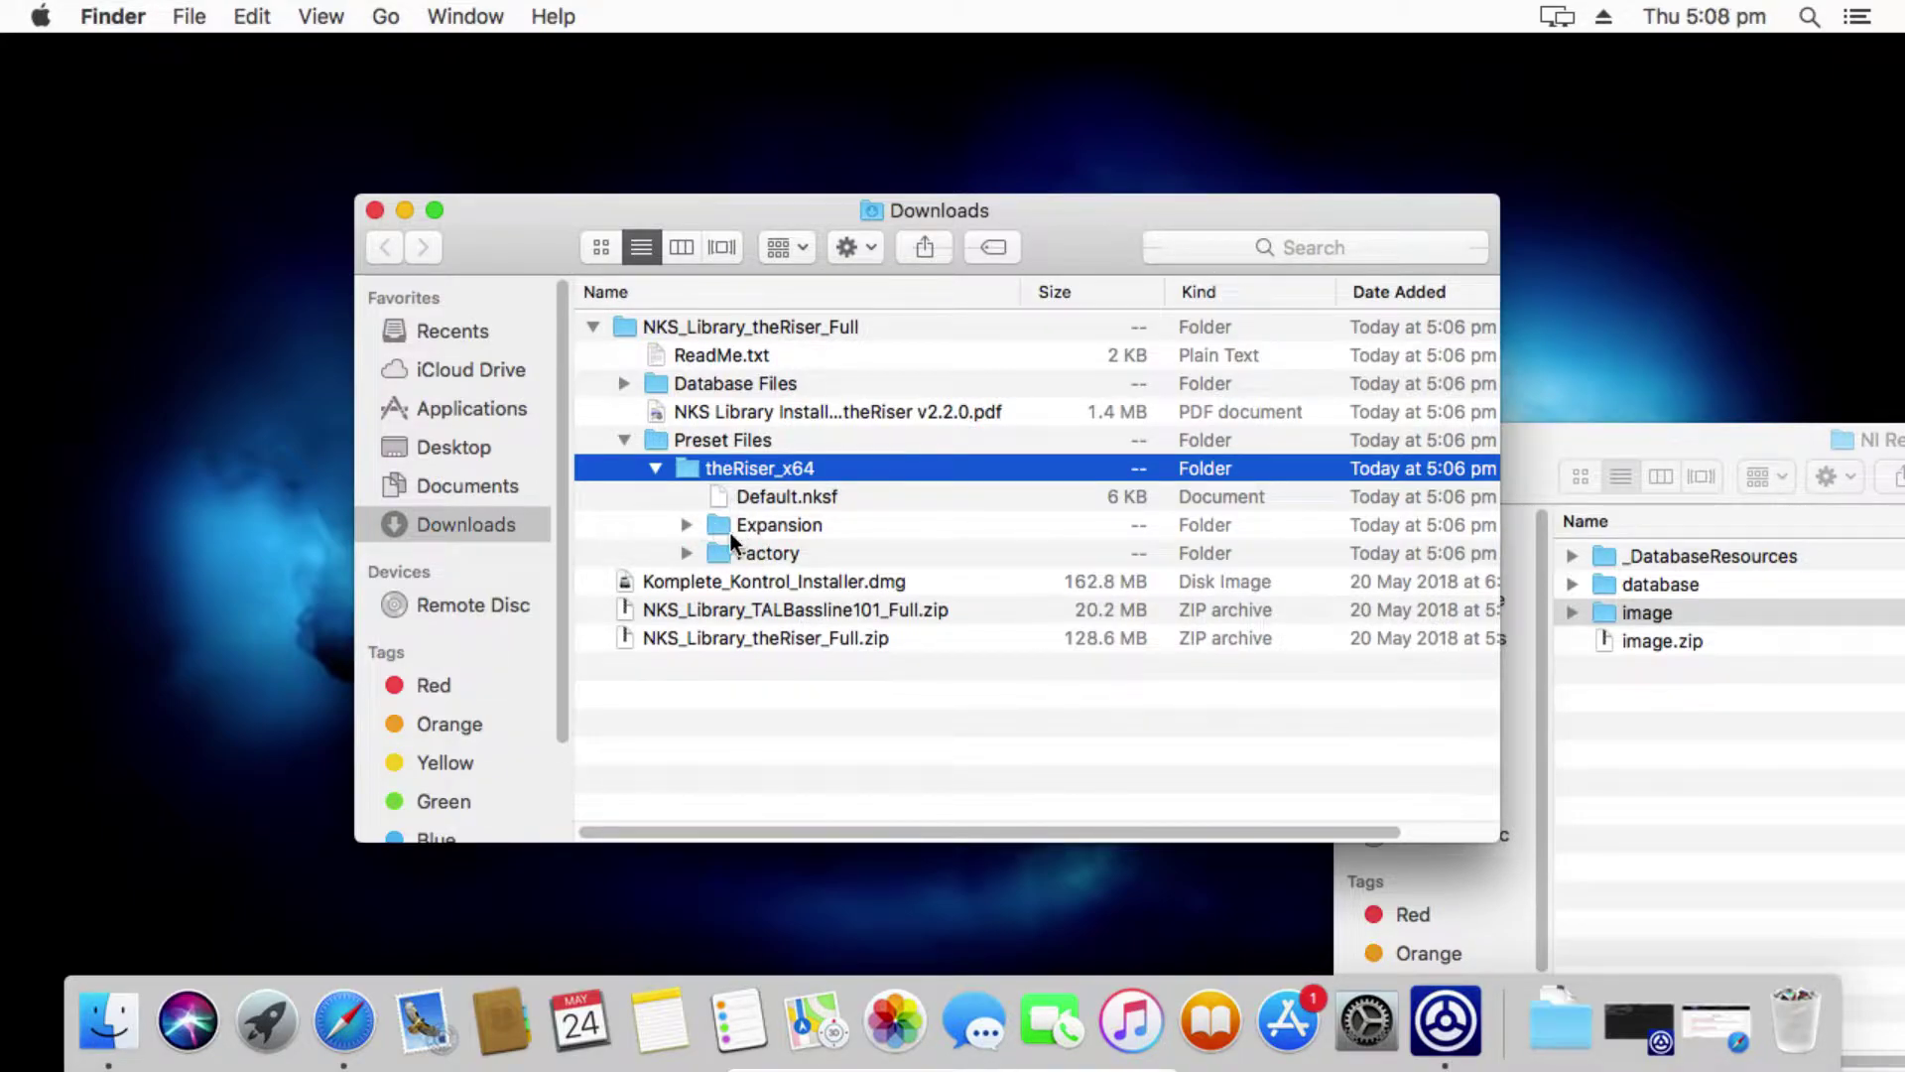
pyautogui.click(656, 467)
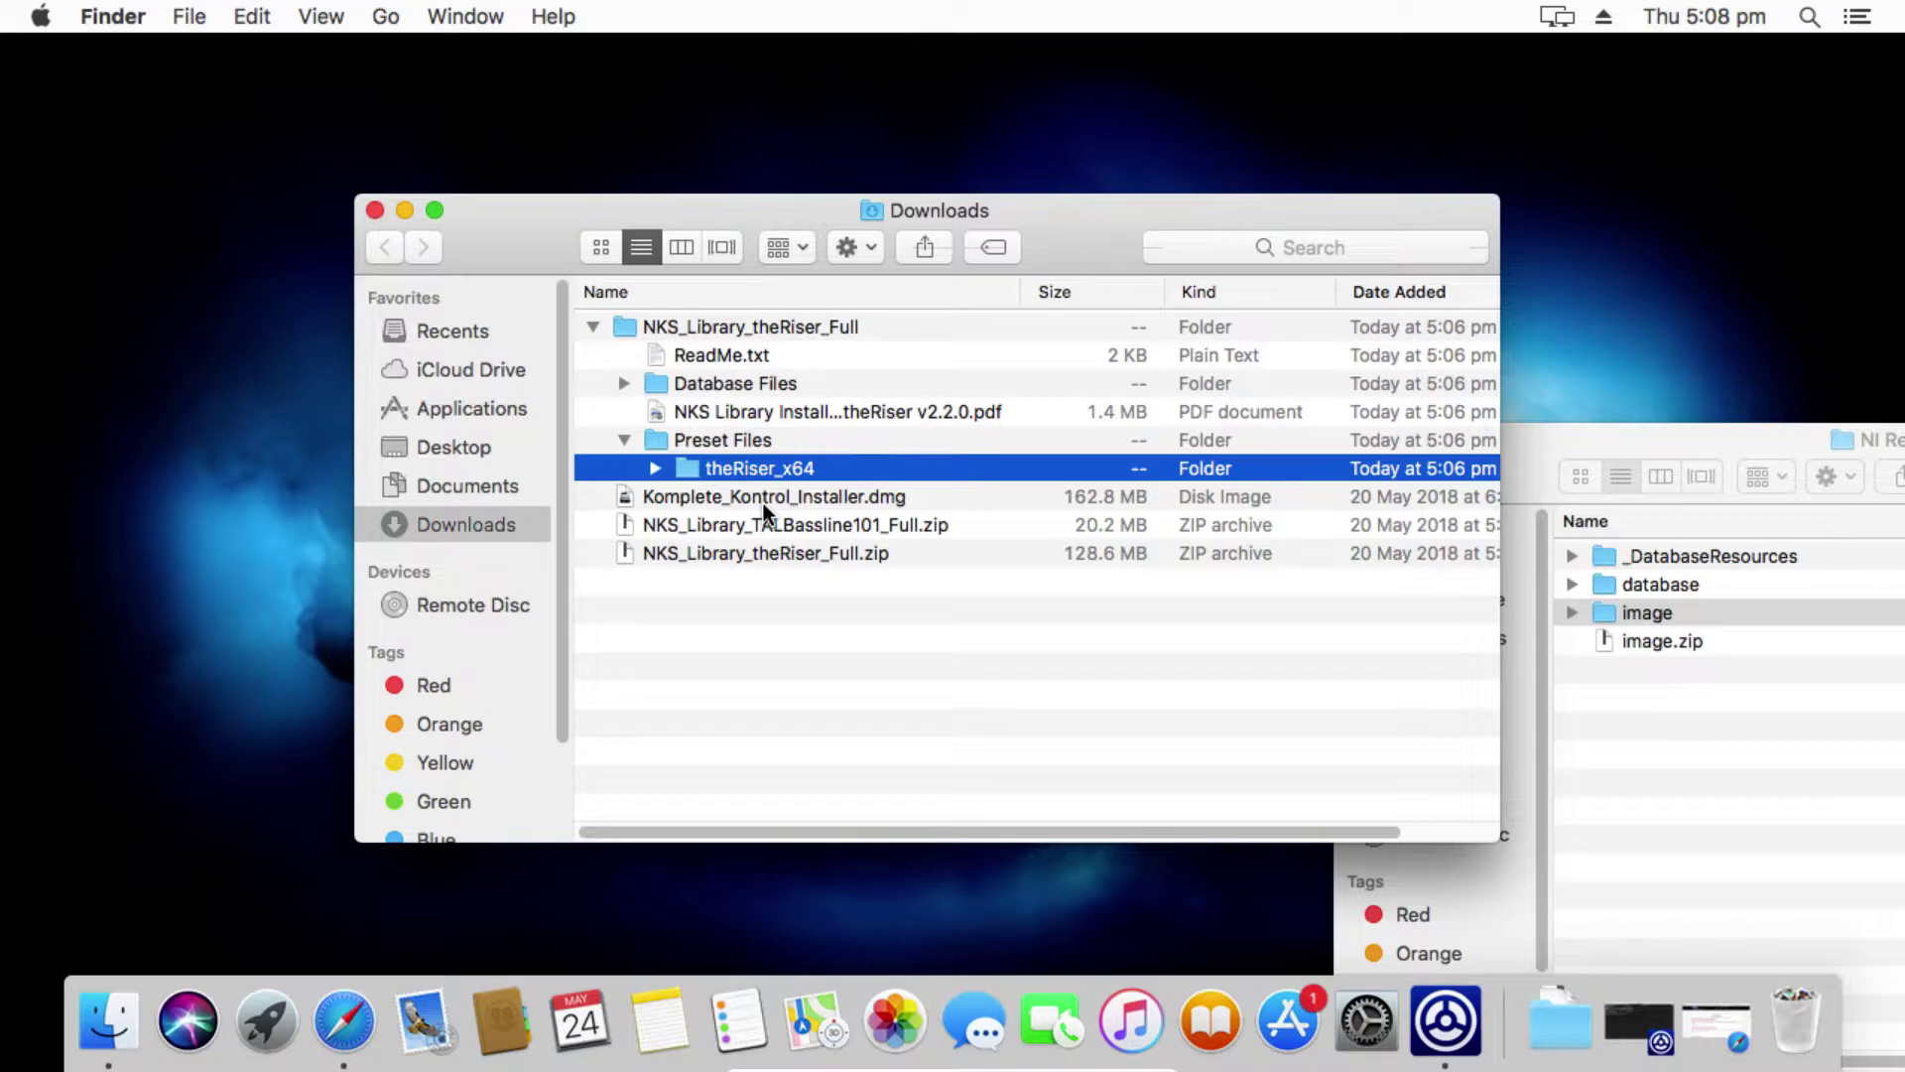
# Step: Copy theRiser_x64 and paste it into Documents › Native Instruments › User Content
pyautogui.rightClick(705, 470)
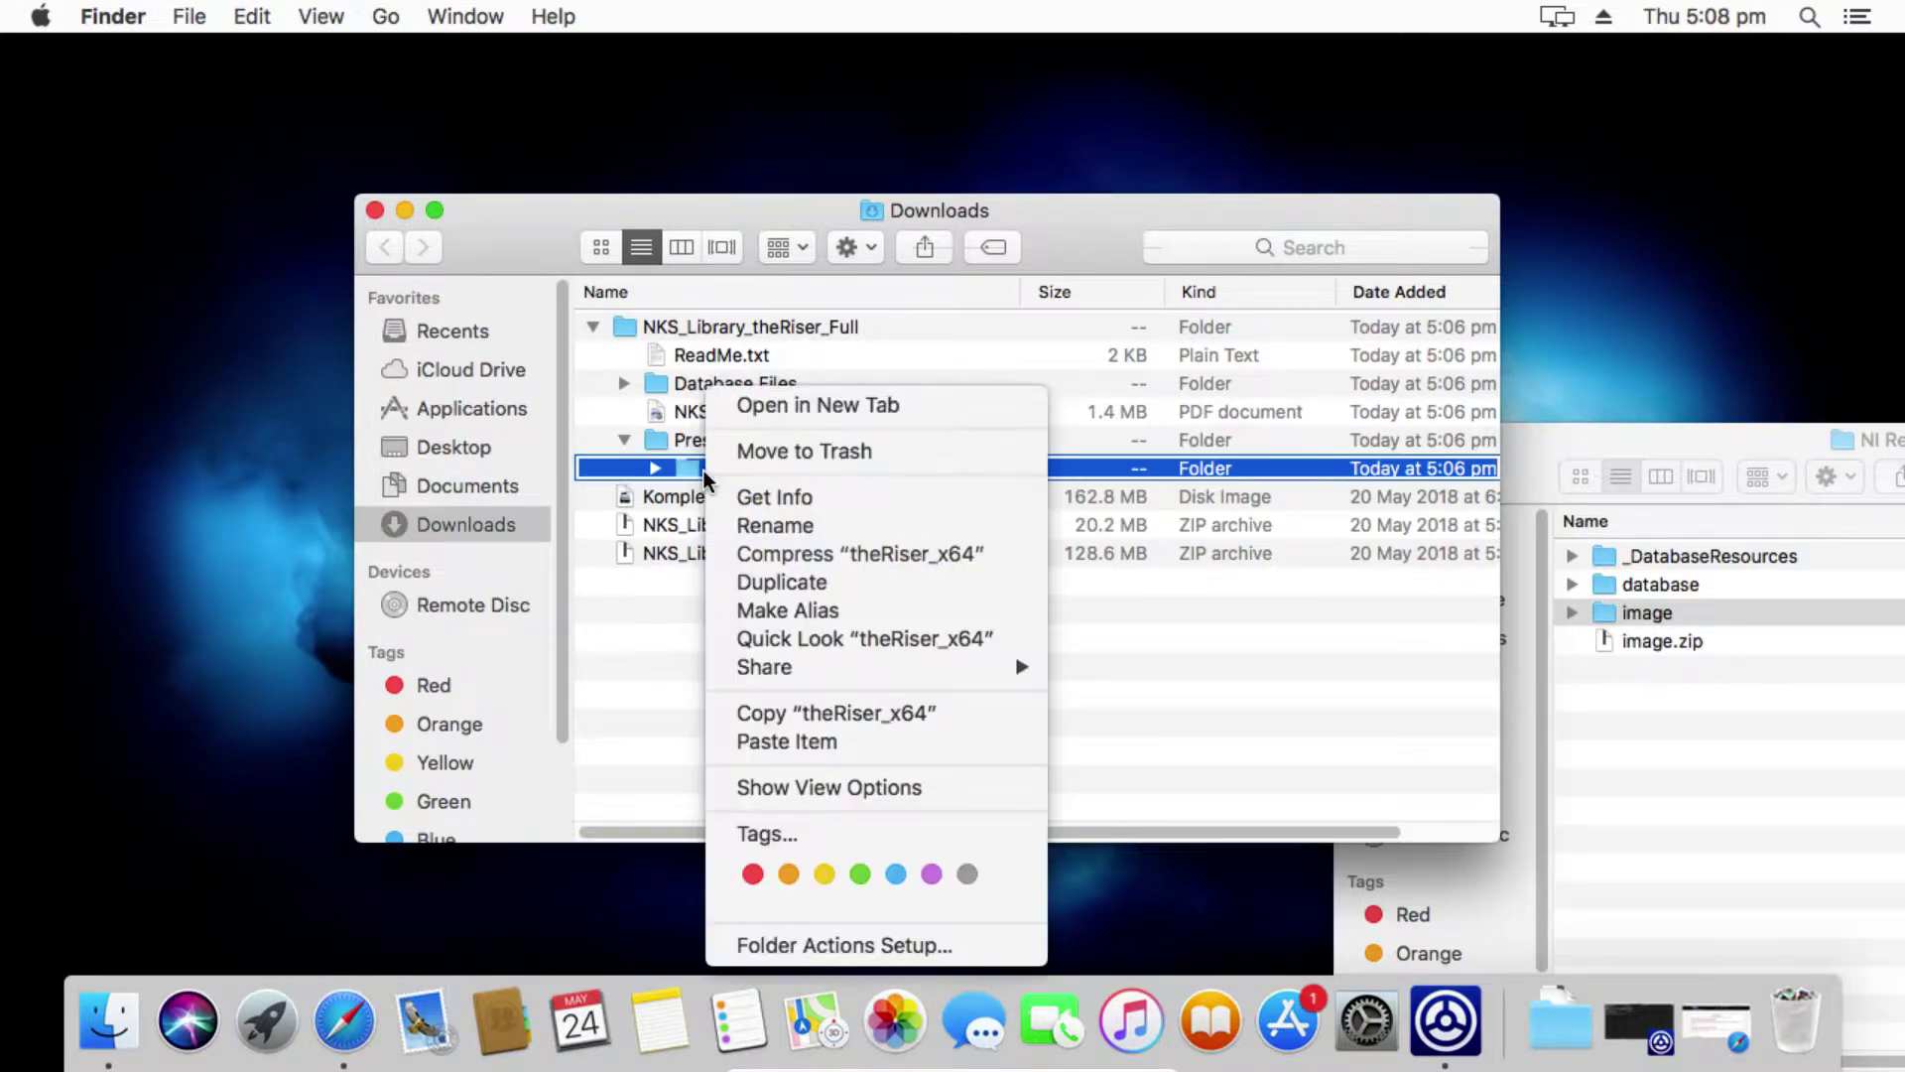
pyautogui.click(844, 714)
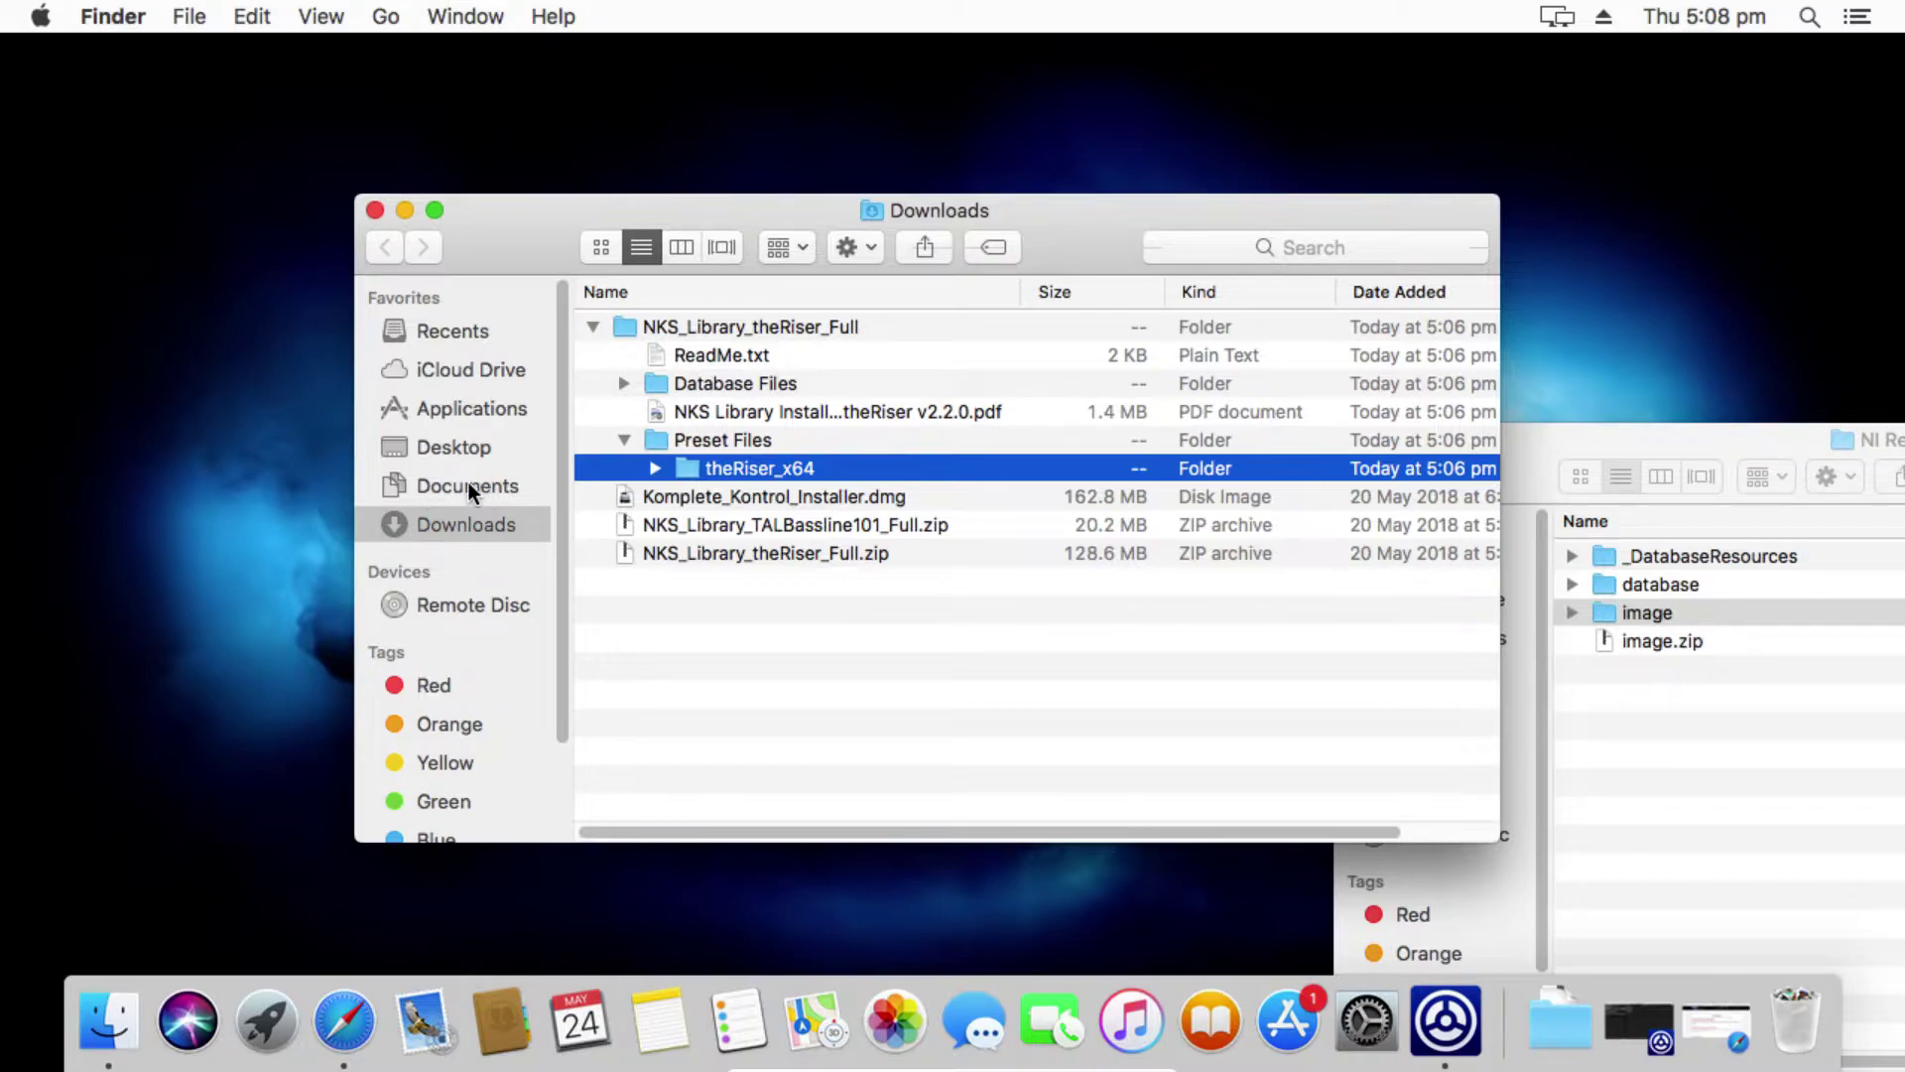
pyautogui.click(417, 485)
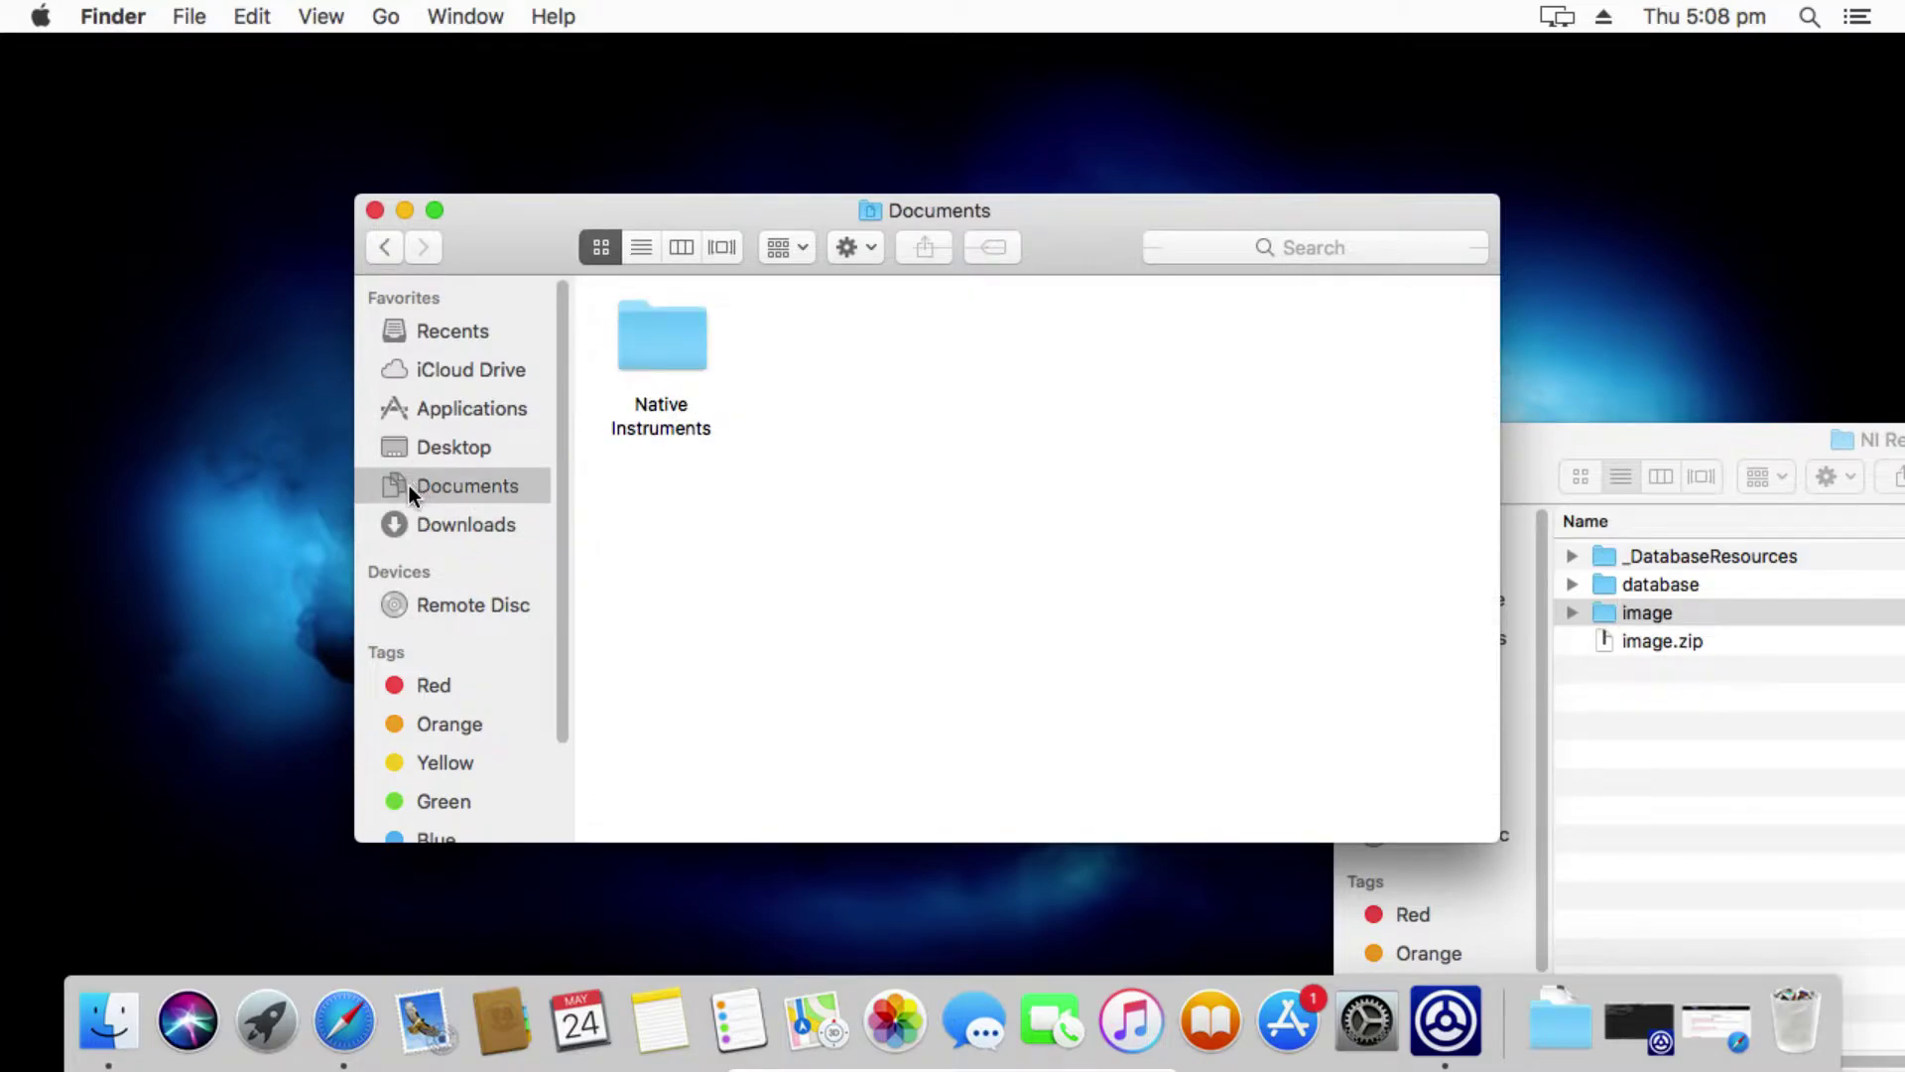
pyautogui.doubleClick(671, 322)
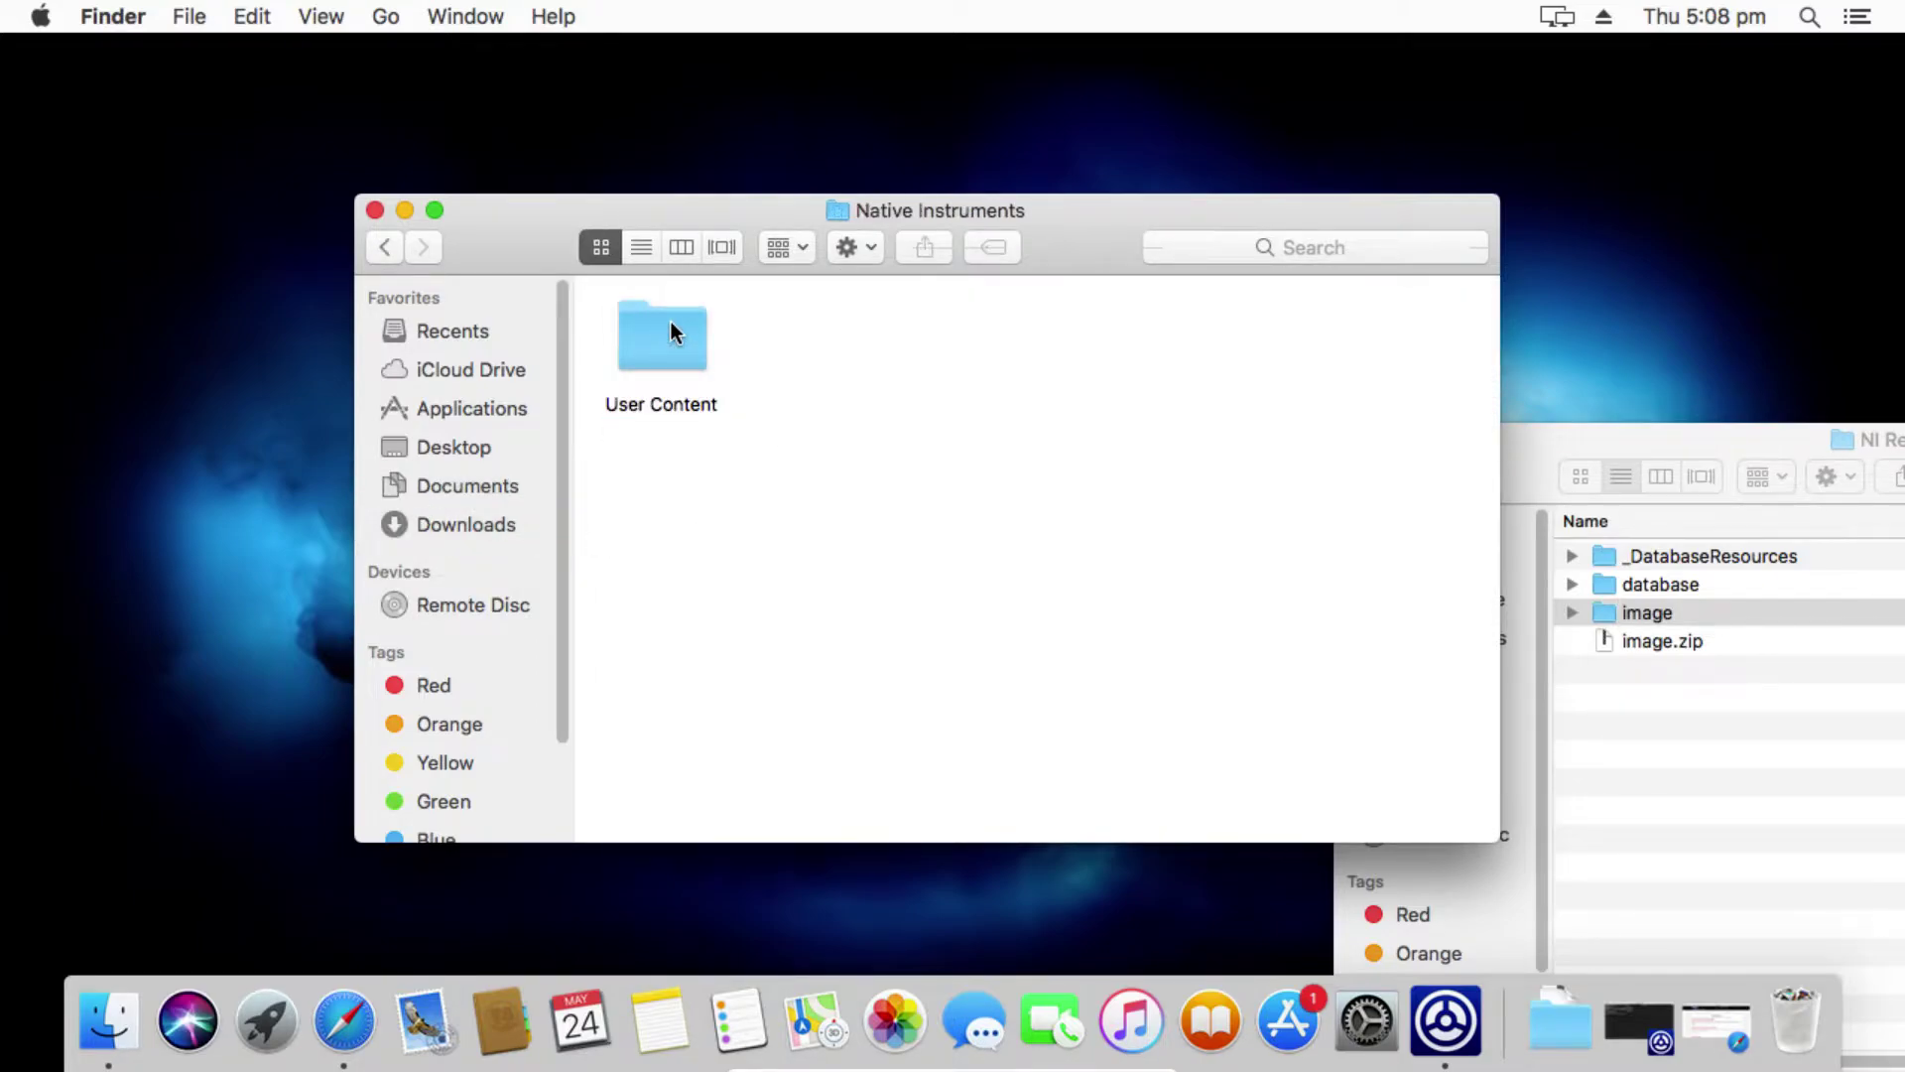
pyautogui.doubleClick(675, 337)
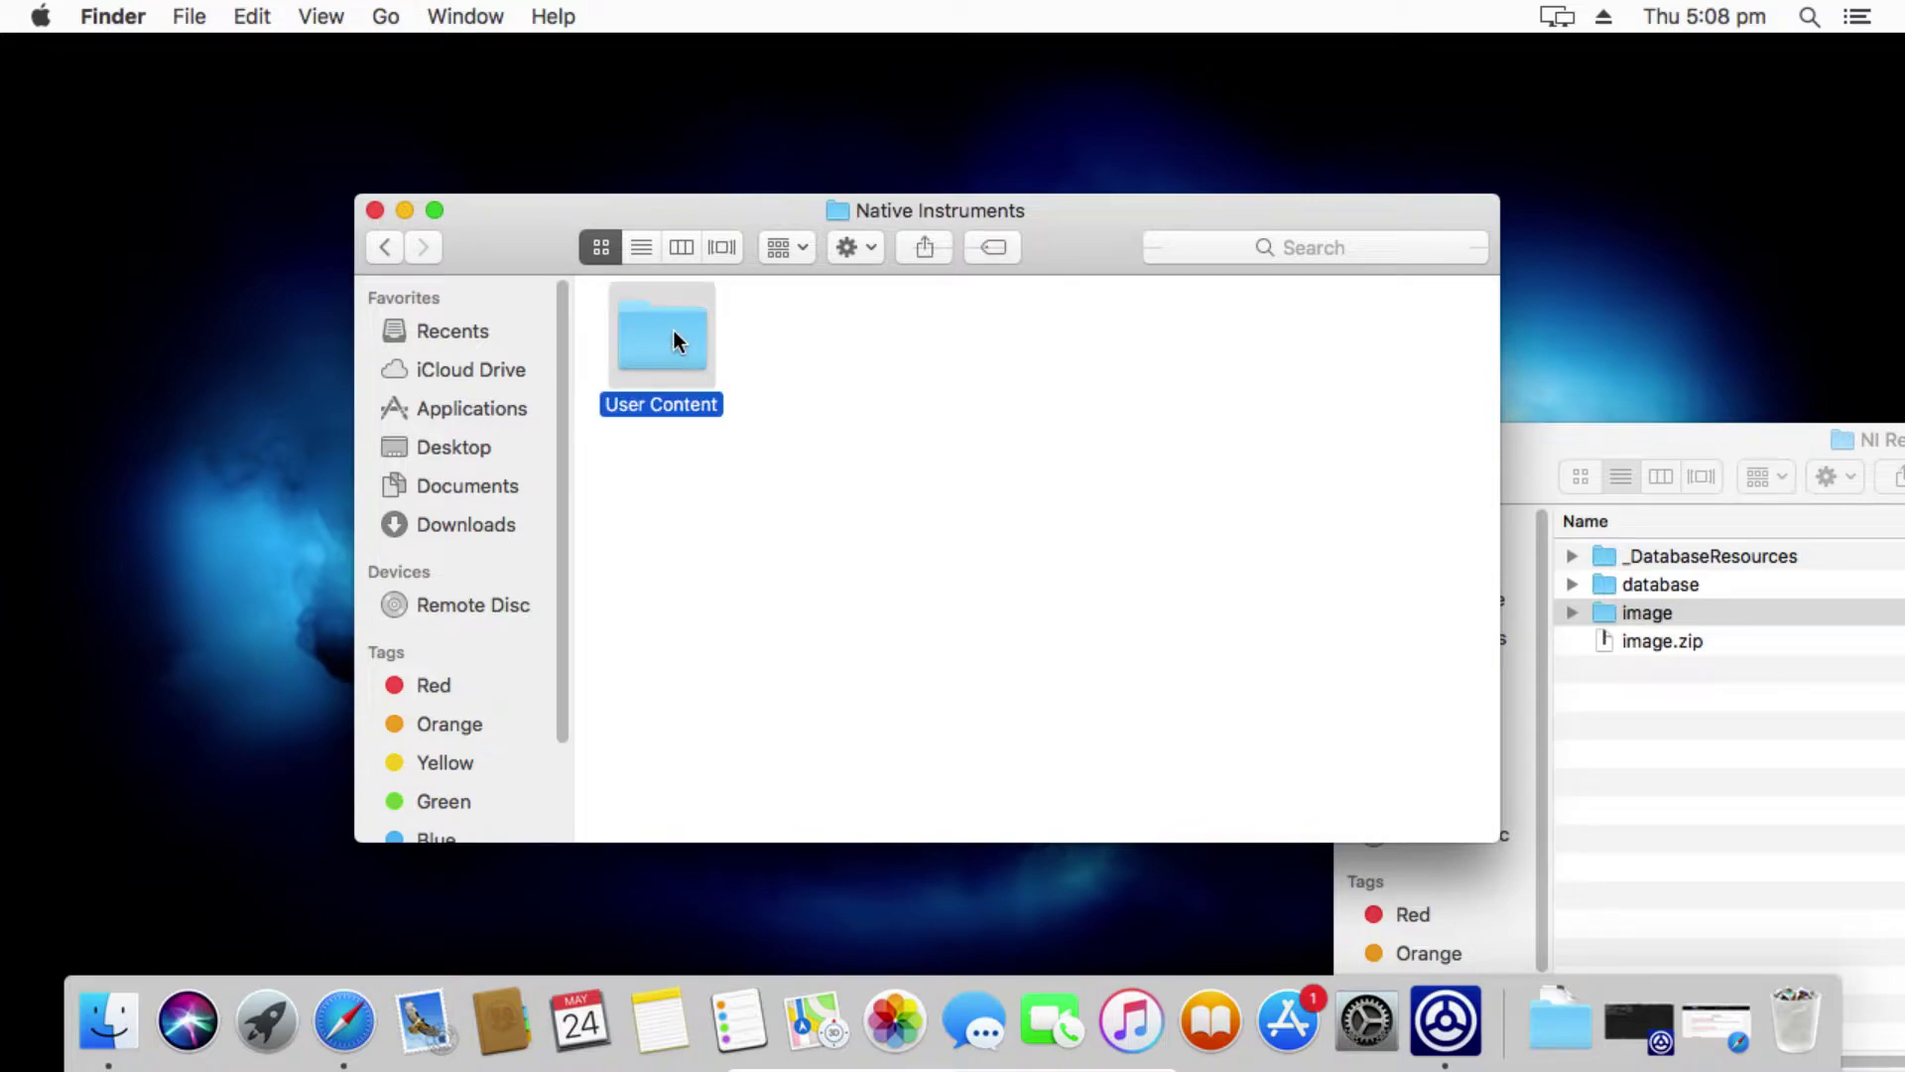
pyautogui.rightClick(756, 484)
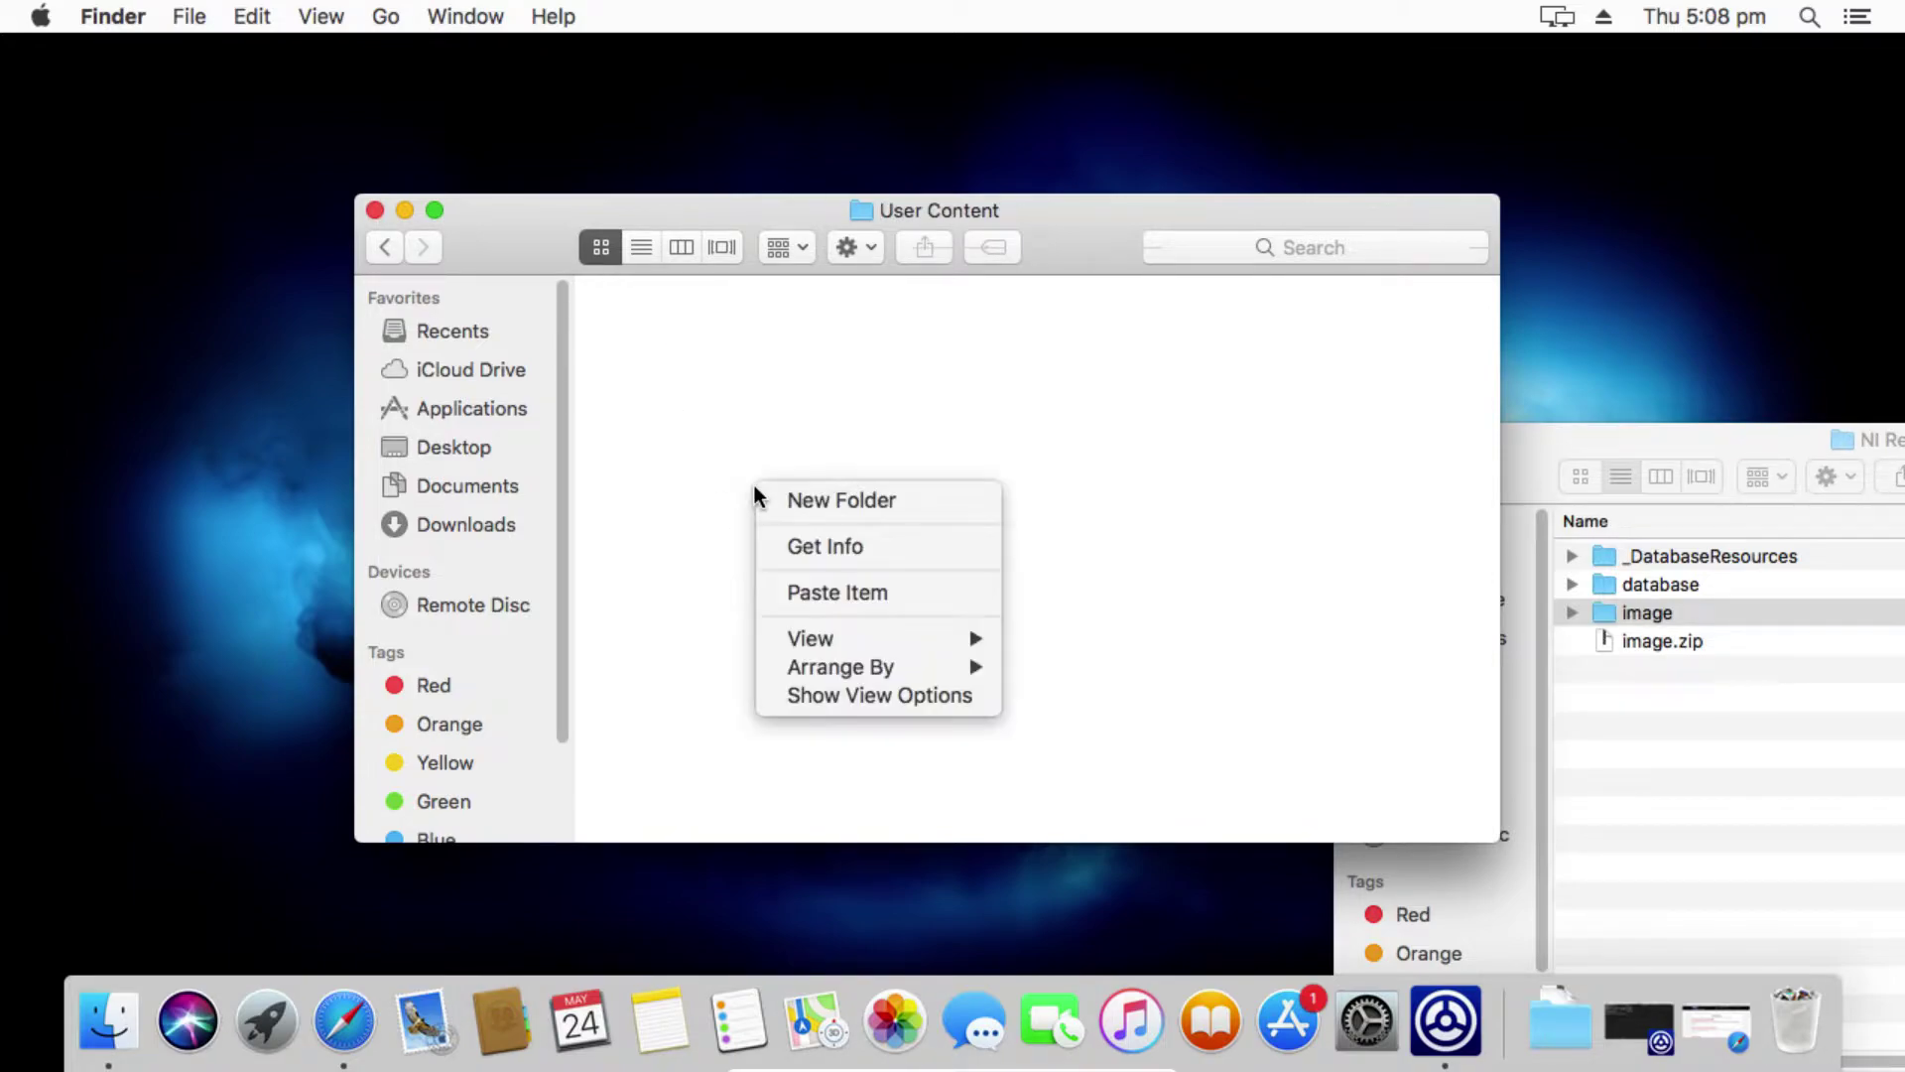
pyautogui.click(832, 592)
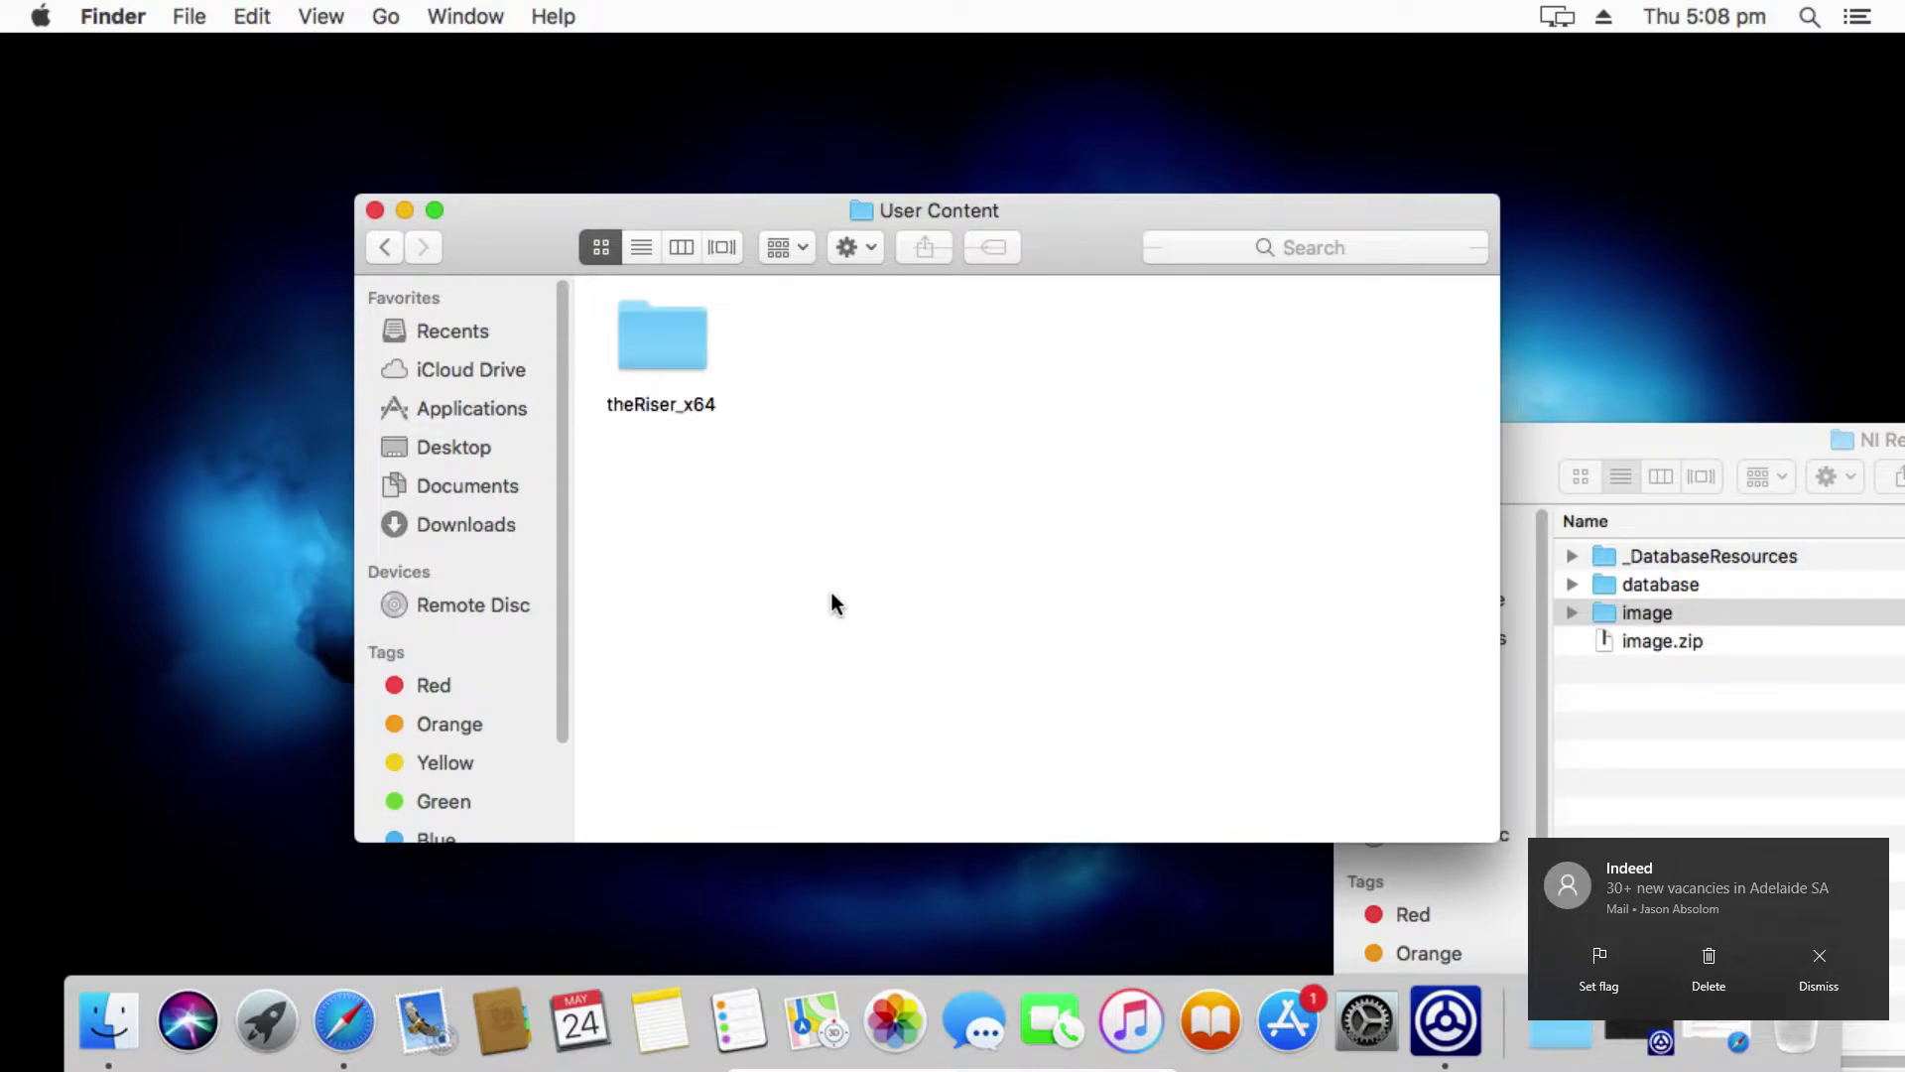
pyautogui.click(1705, 958)
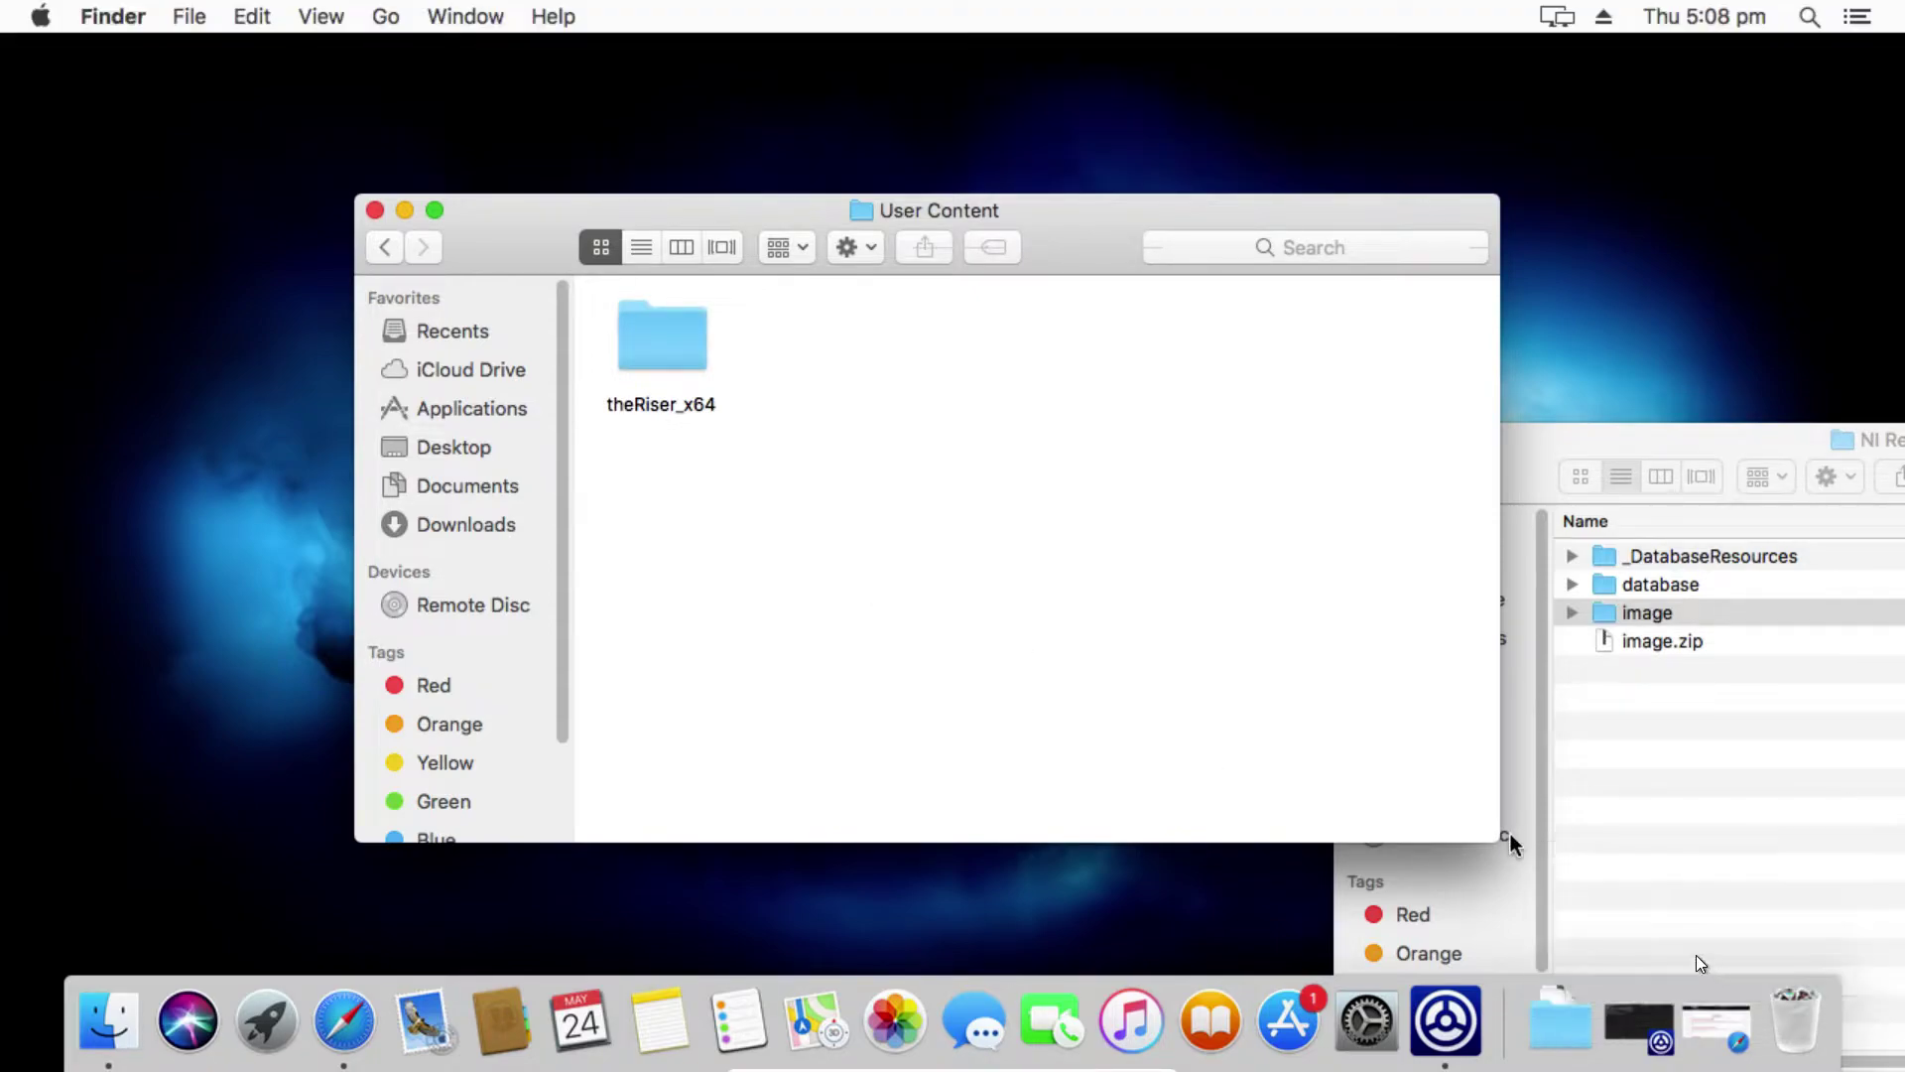
# Step: Navigate back to Downloads and expand Database Files to show dist_database and image
pyautogui.click(382, 248)
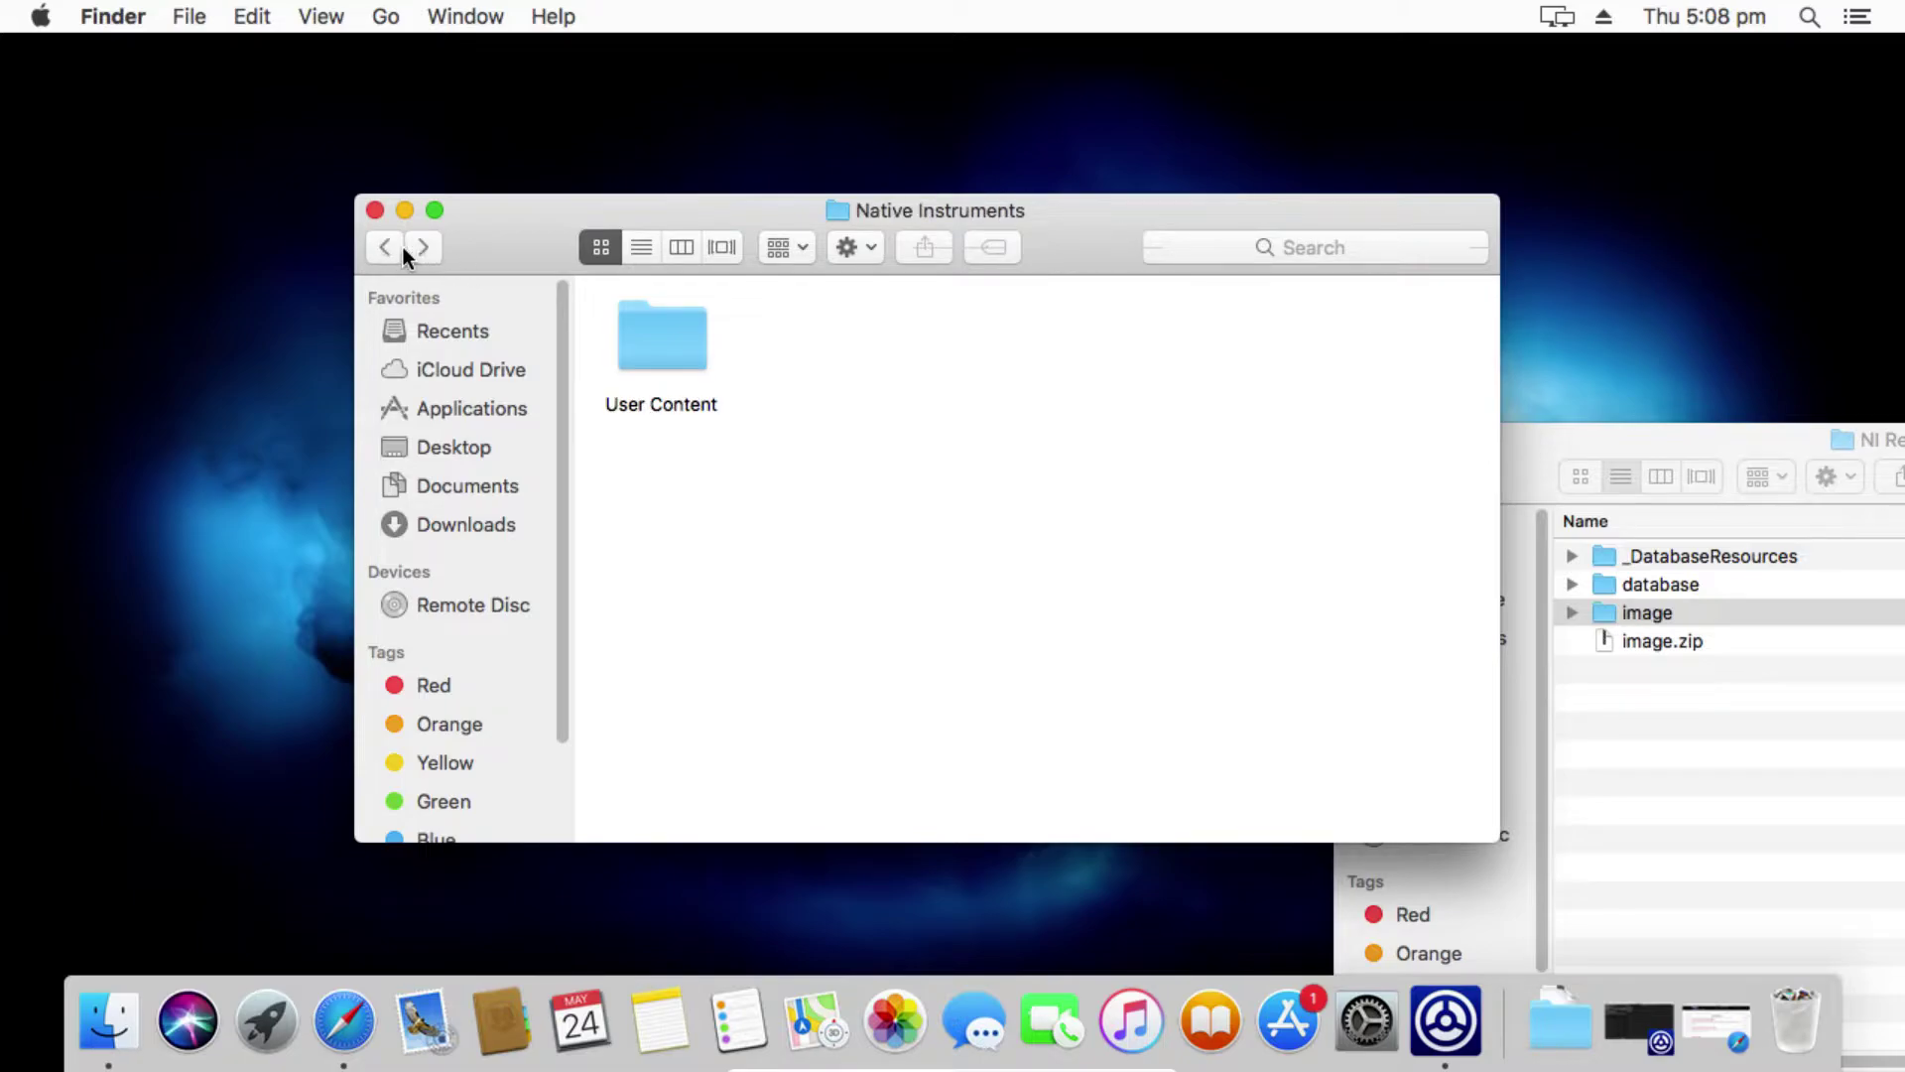
pyautogui.click(385, 247)
pyautogui.click(387, 248)
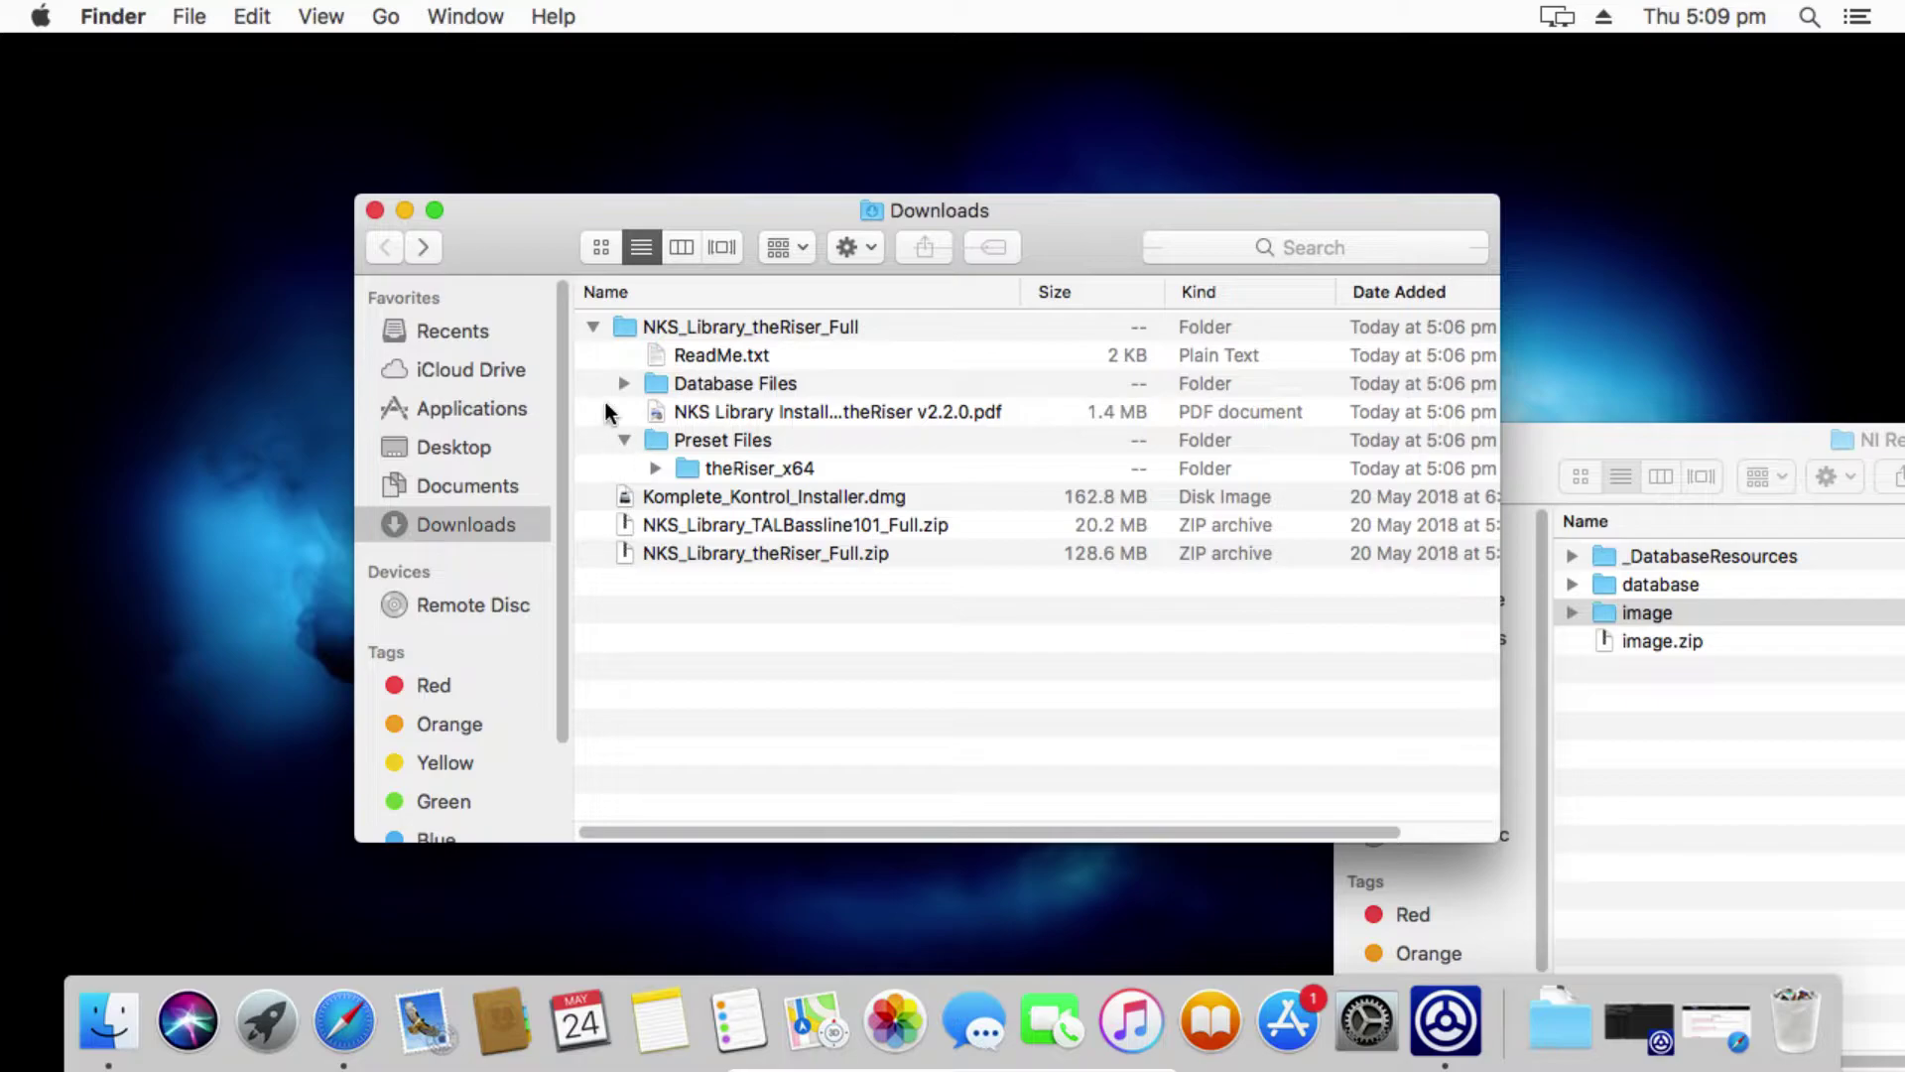
pyautogui.click(624, 384)
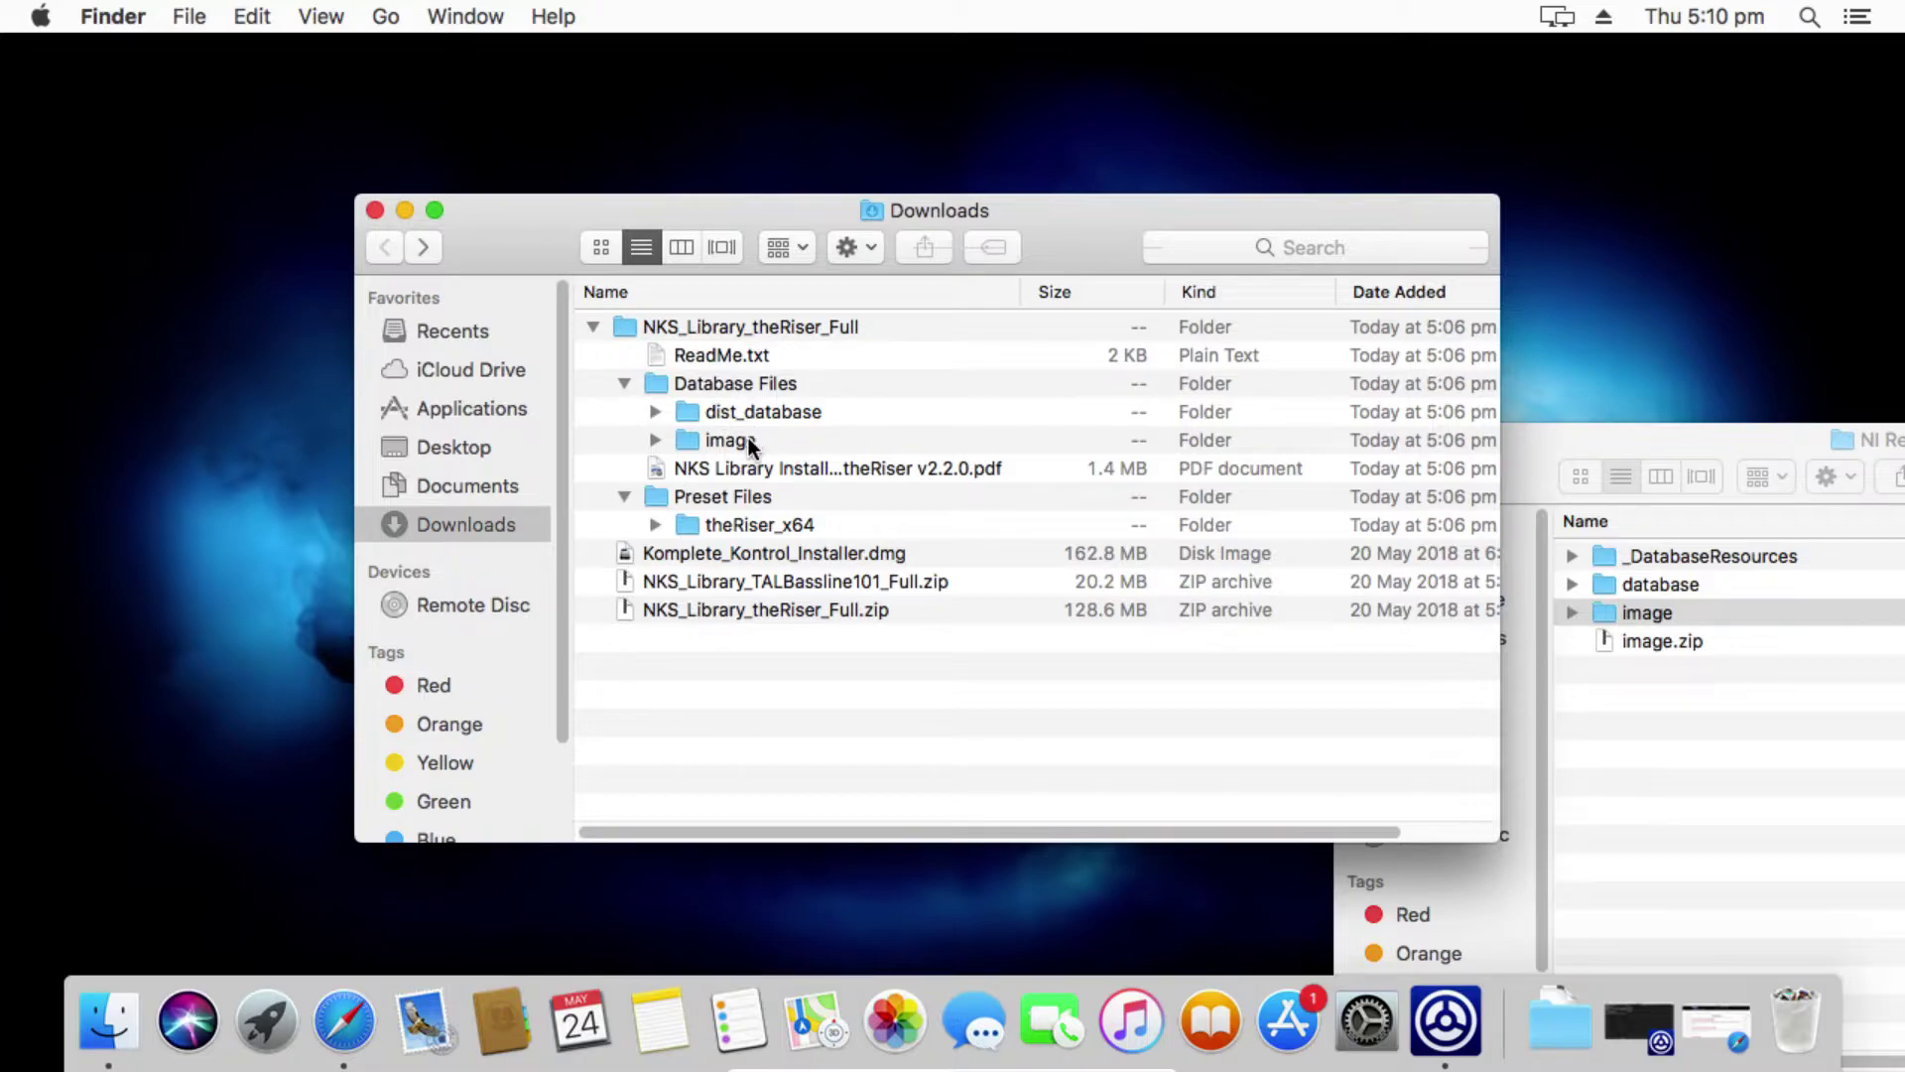
# Step: Inspect the image folder's airmusictech and theriser_x64 subfolders, then close the NI Resources window
pyautogui.click(661, 439)
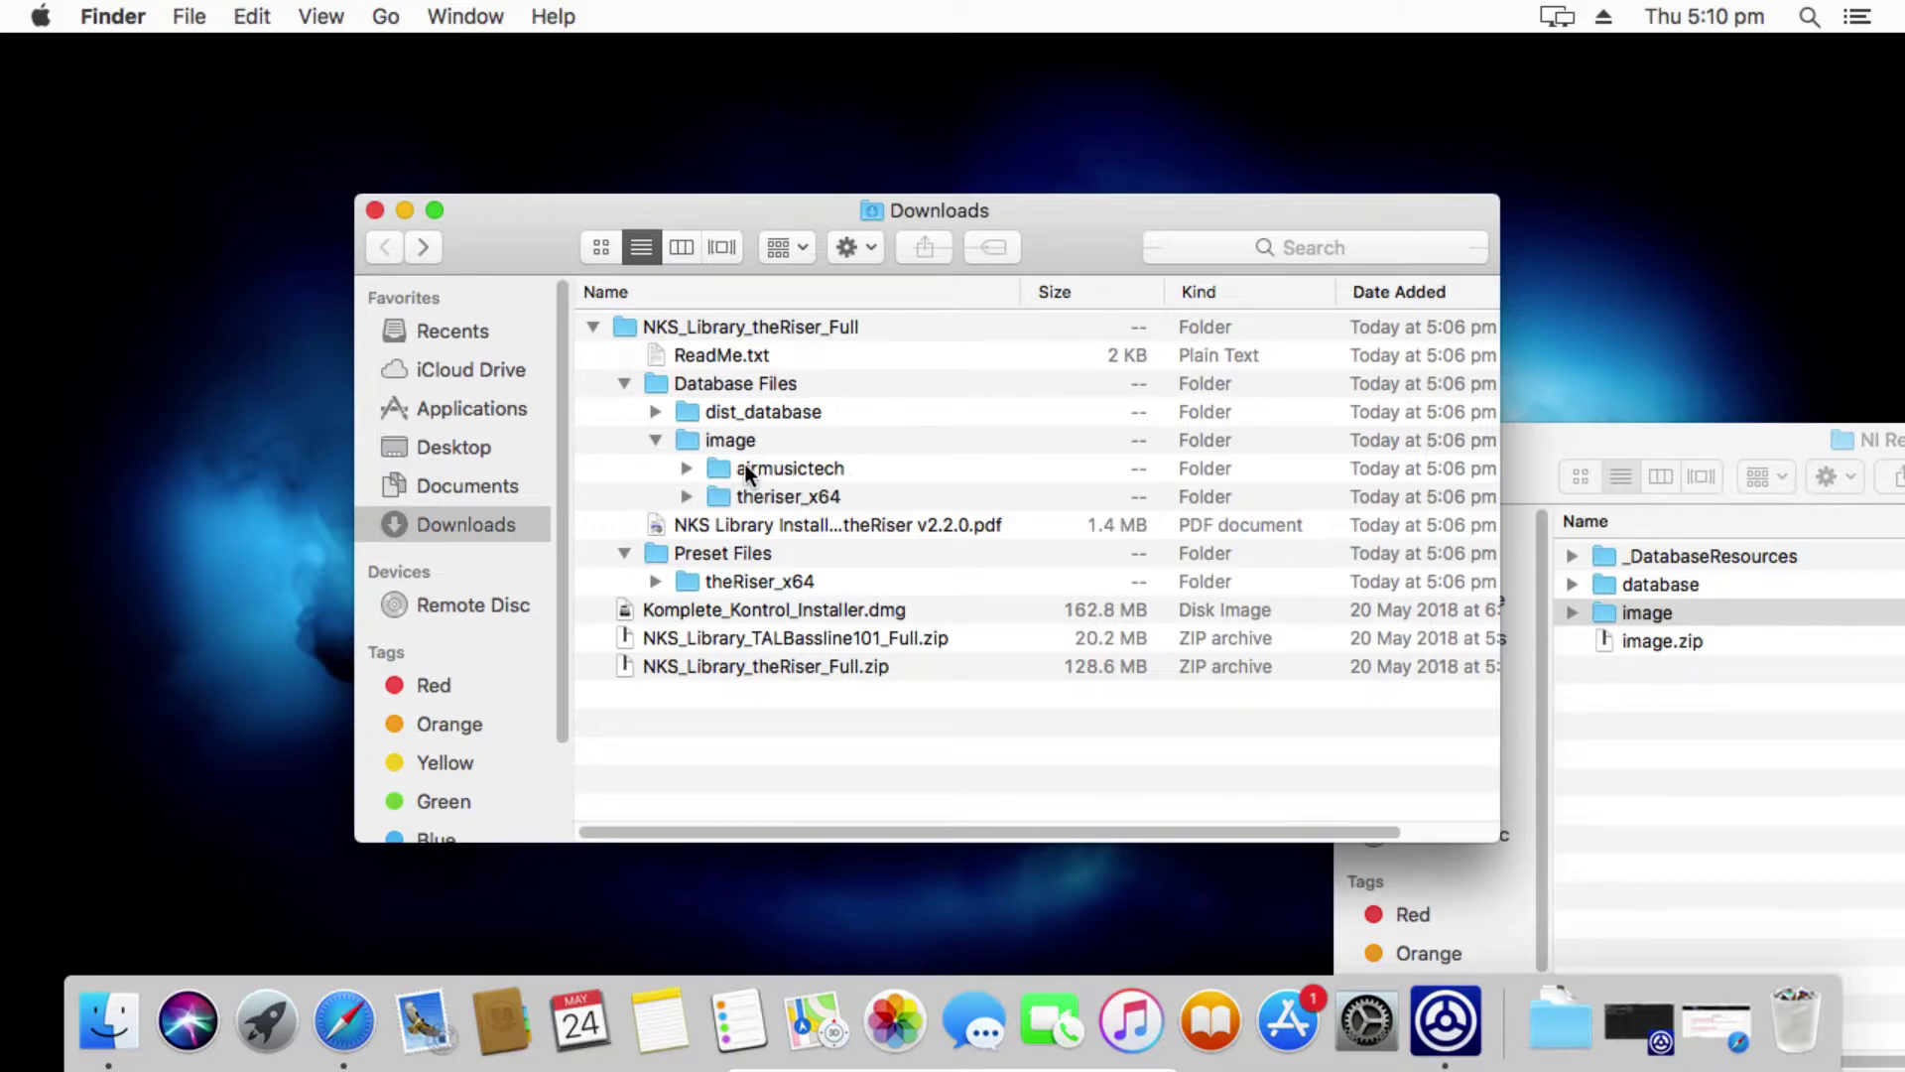
pyautogui.click(746, 467)
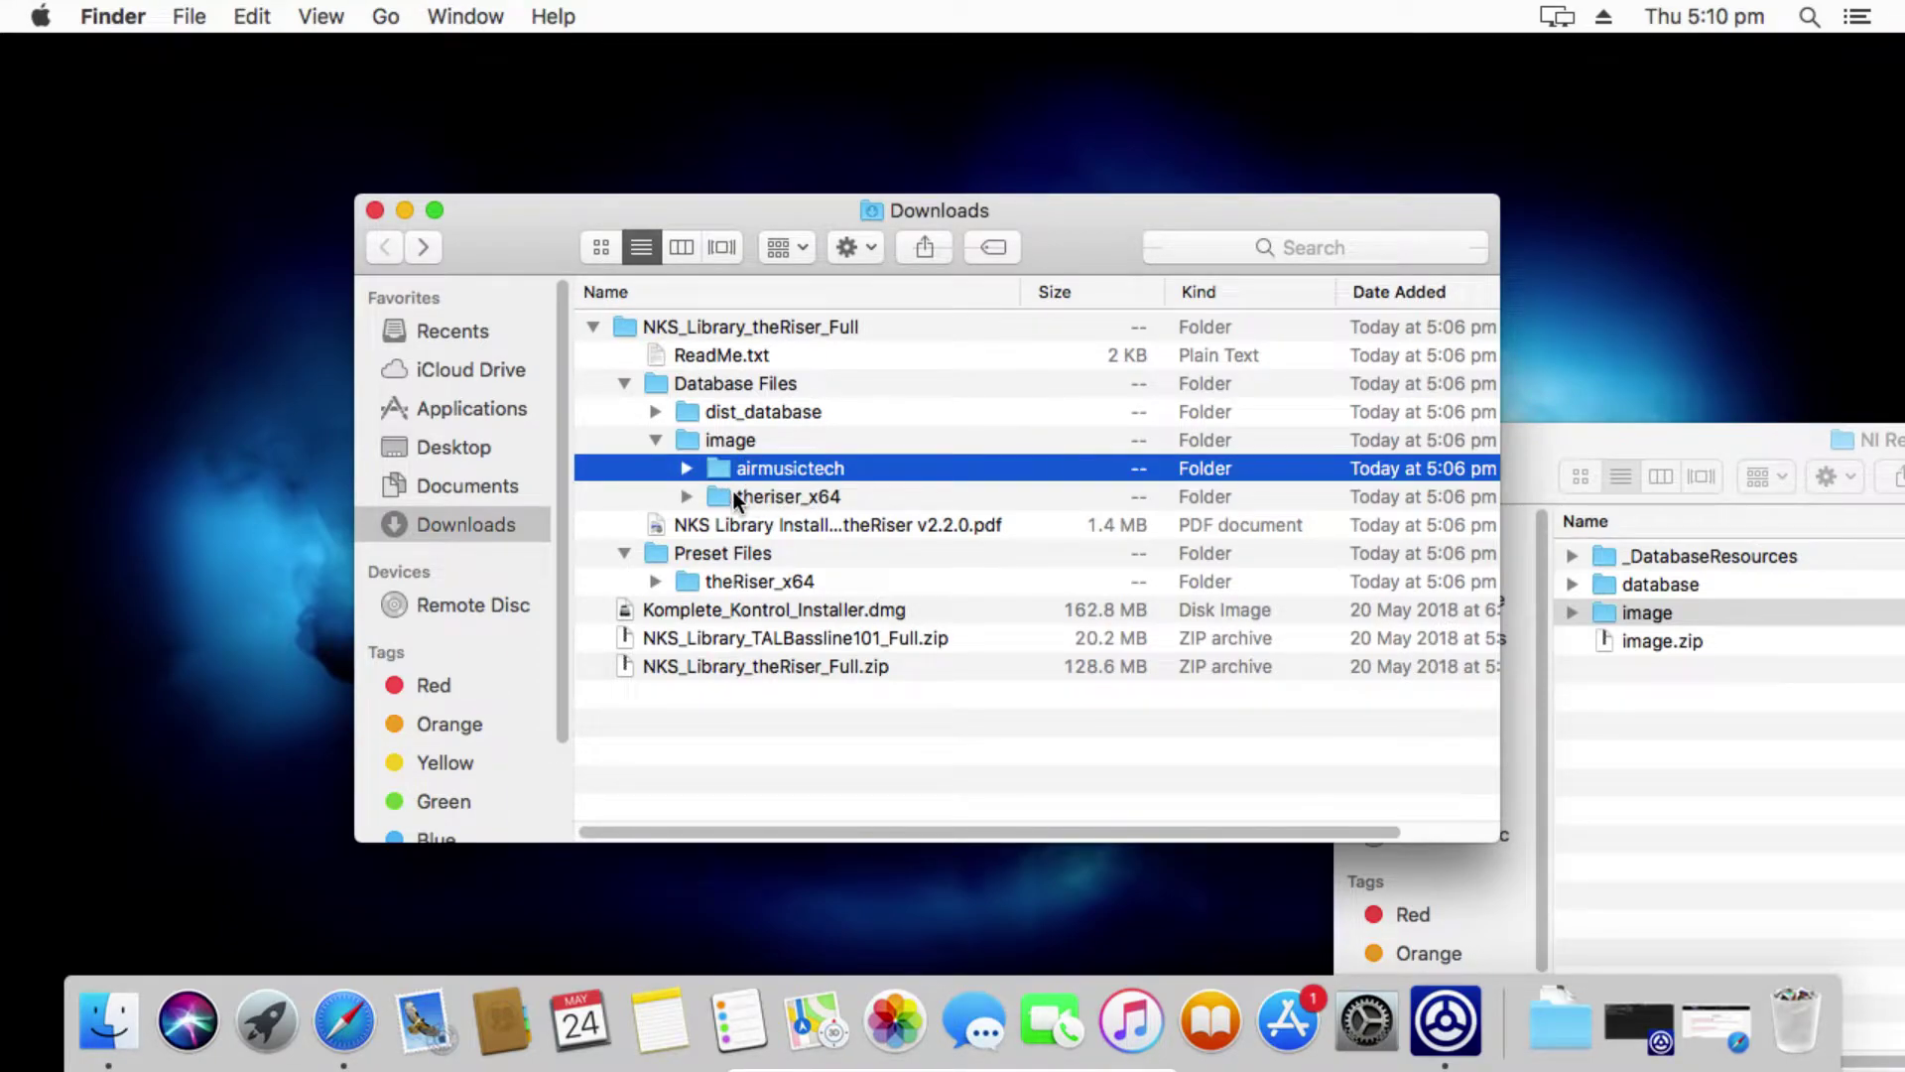
pyautogui.click(752, 494)
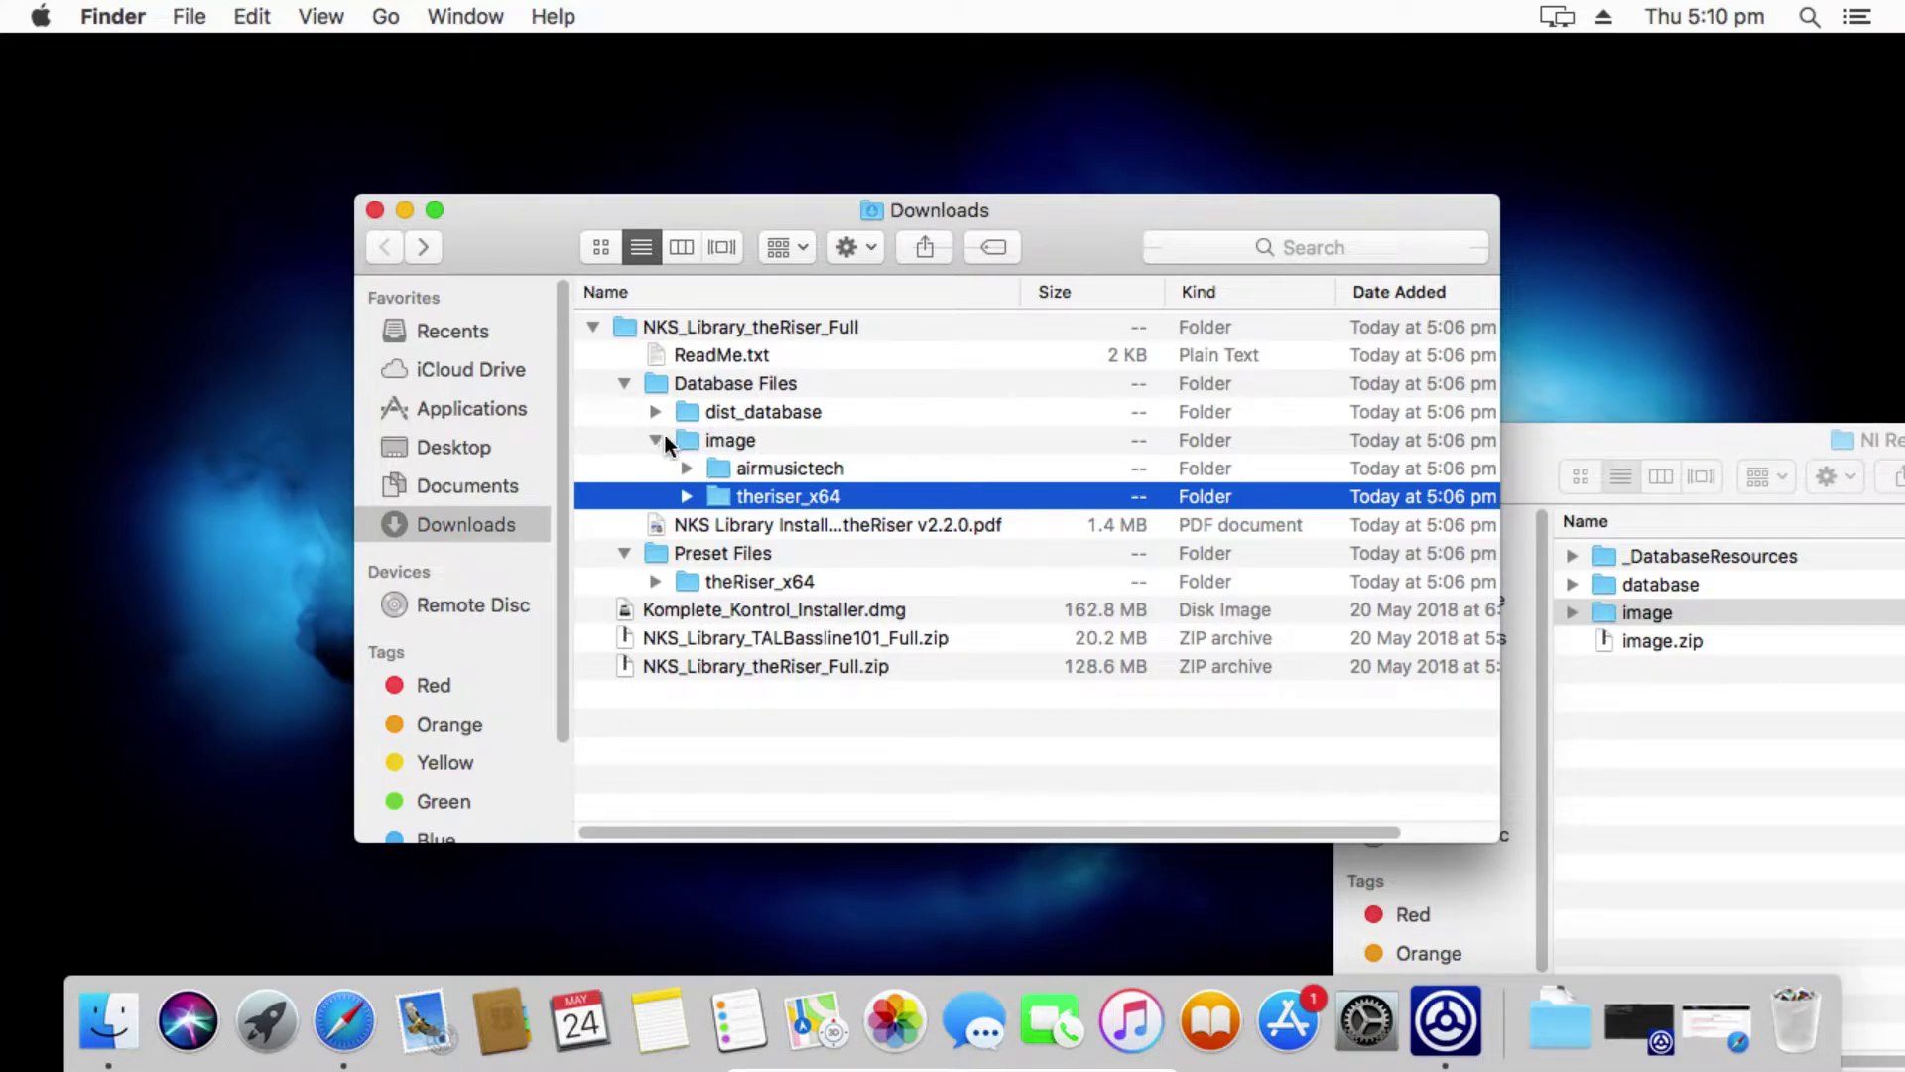
pyautogui.click(731, 439)
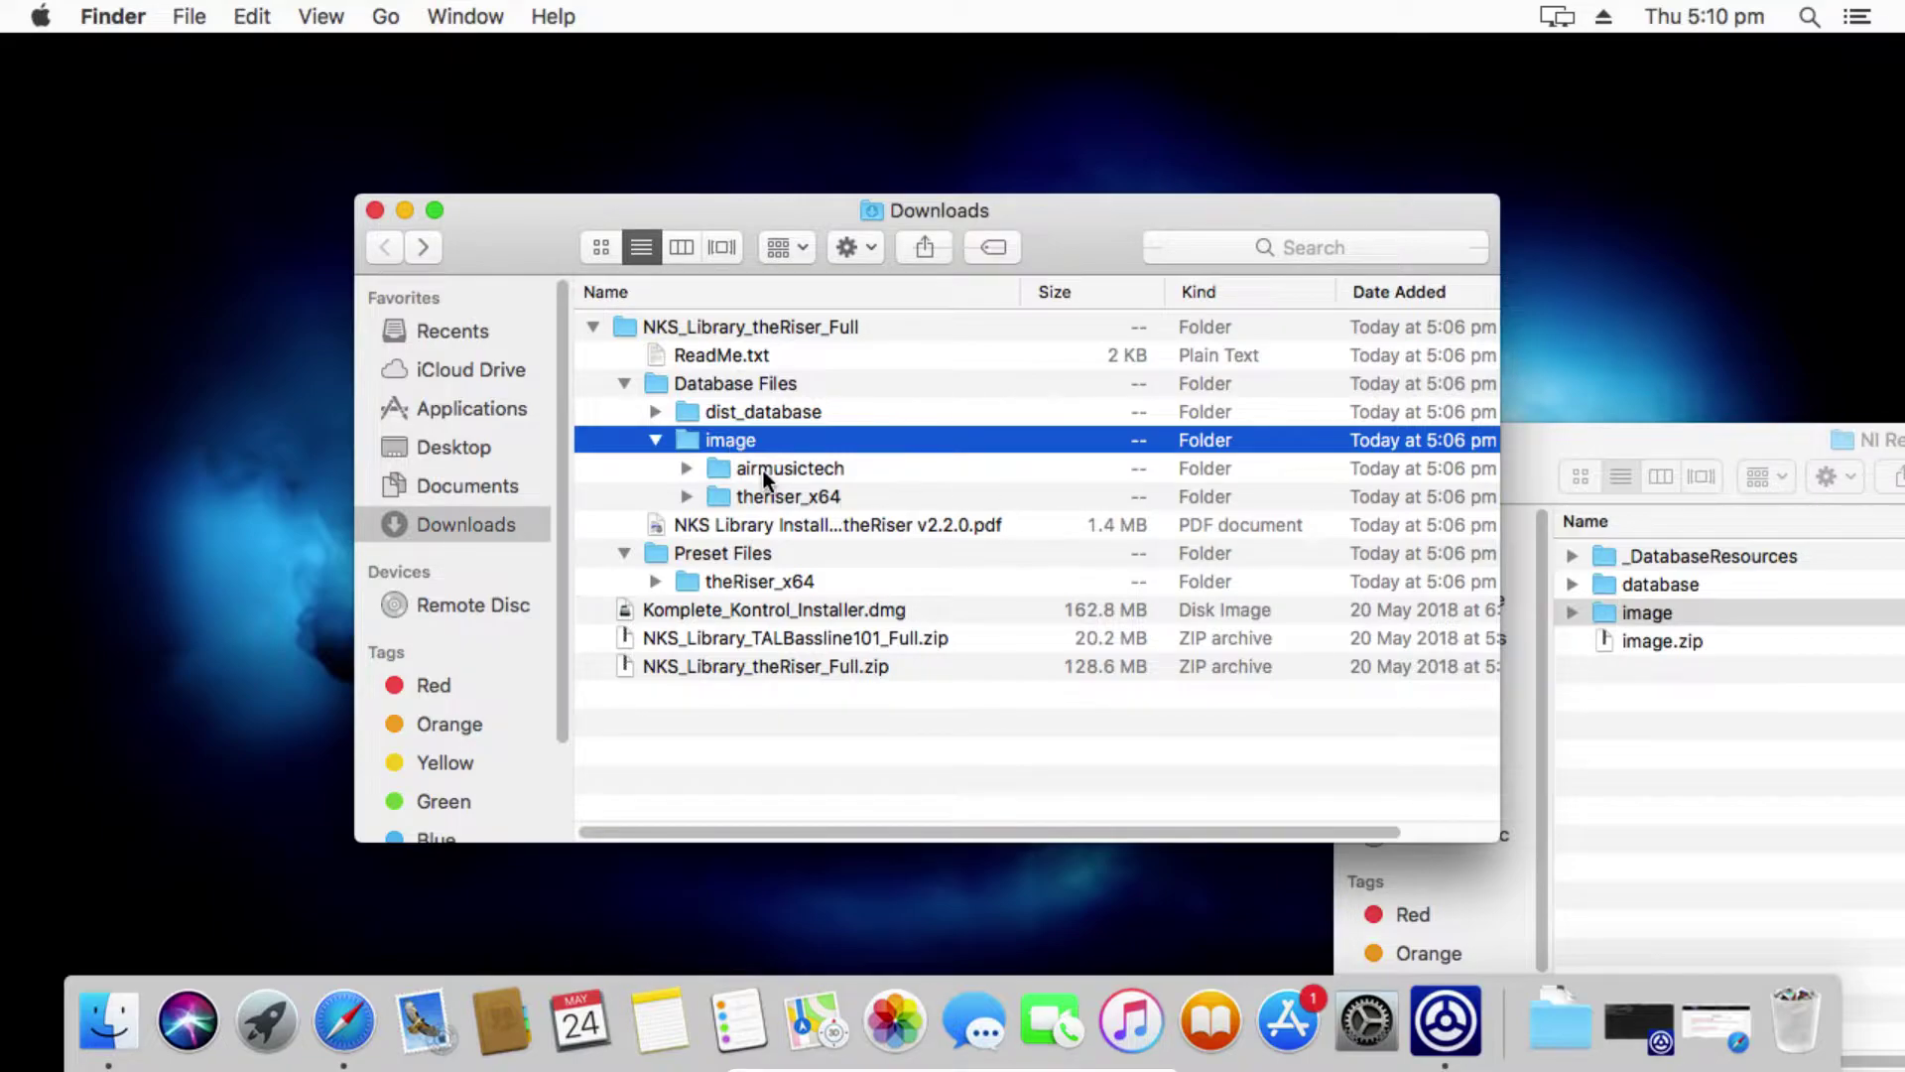
pyautogui.click(656, 439)
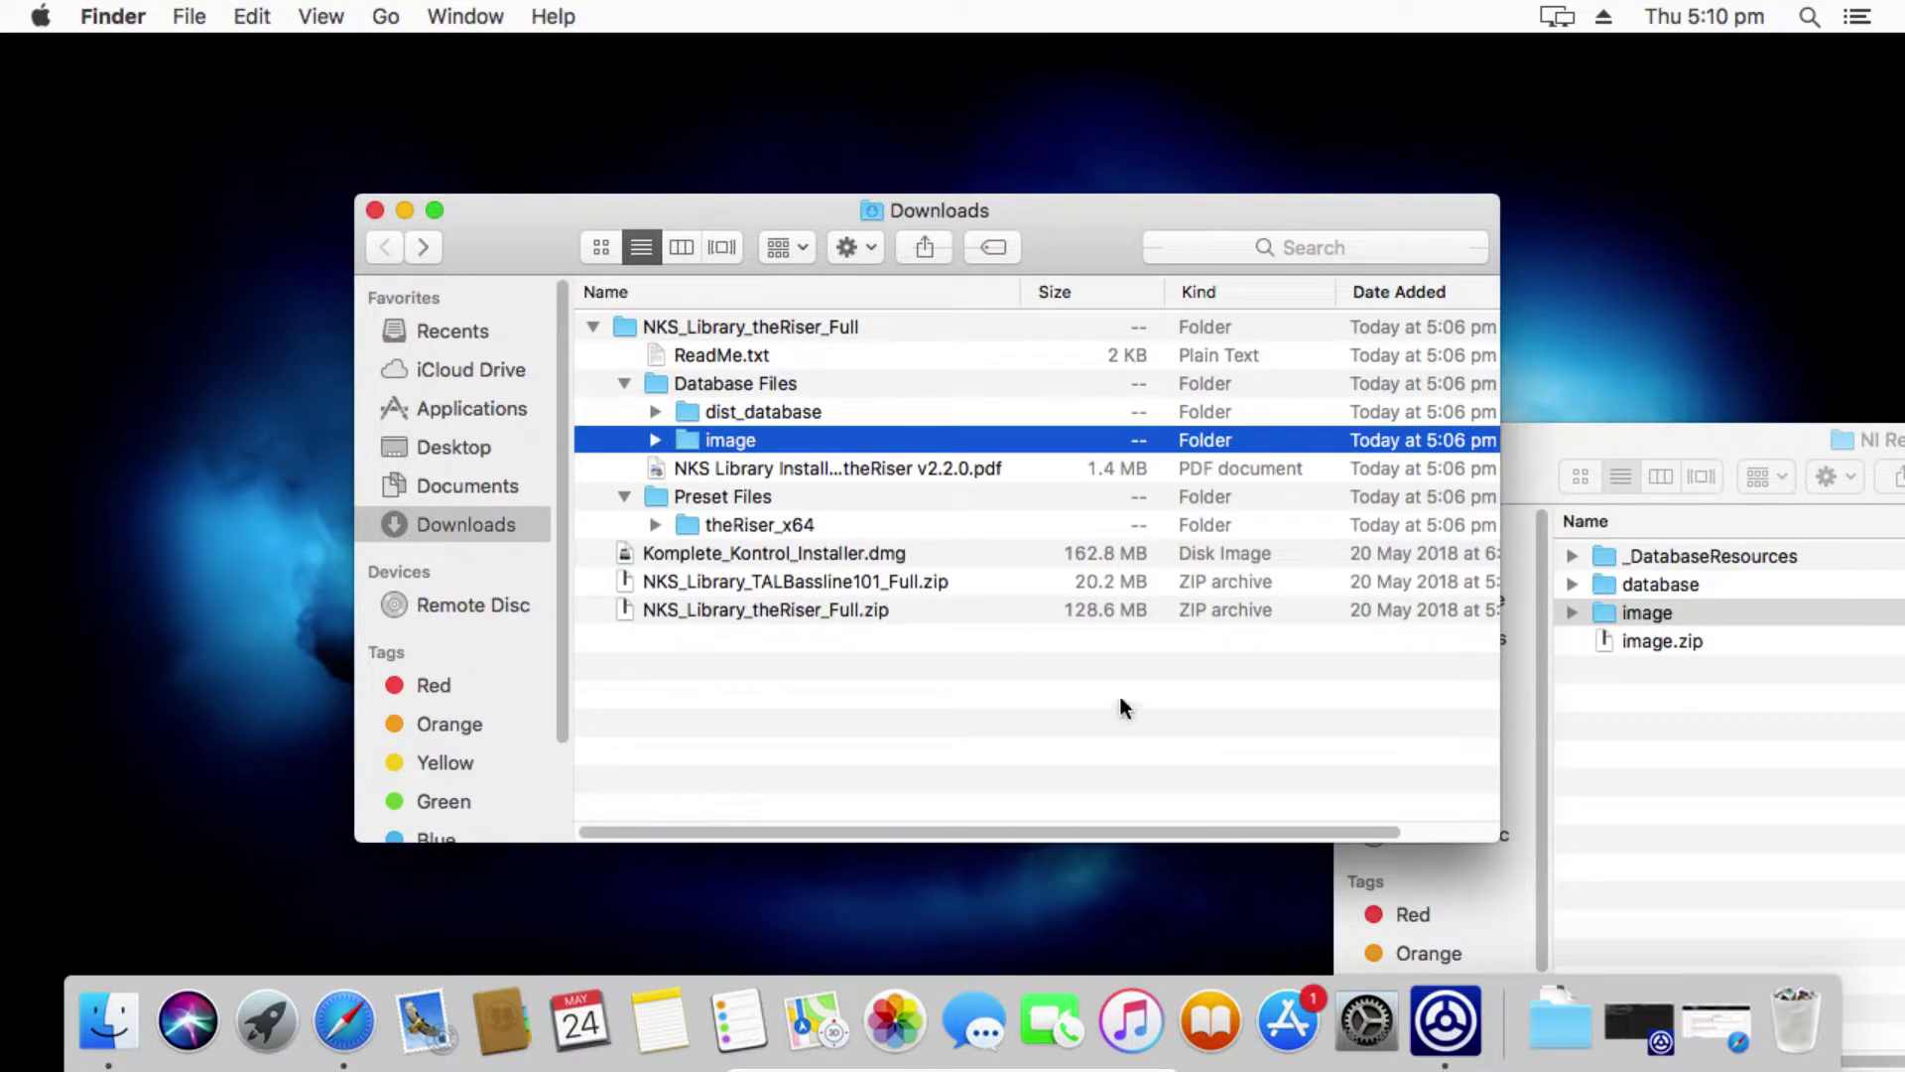
pyautogui.moveTo(1641, 430); pyautogui.dragTo(859, 324)
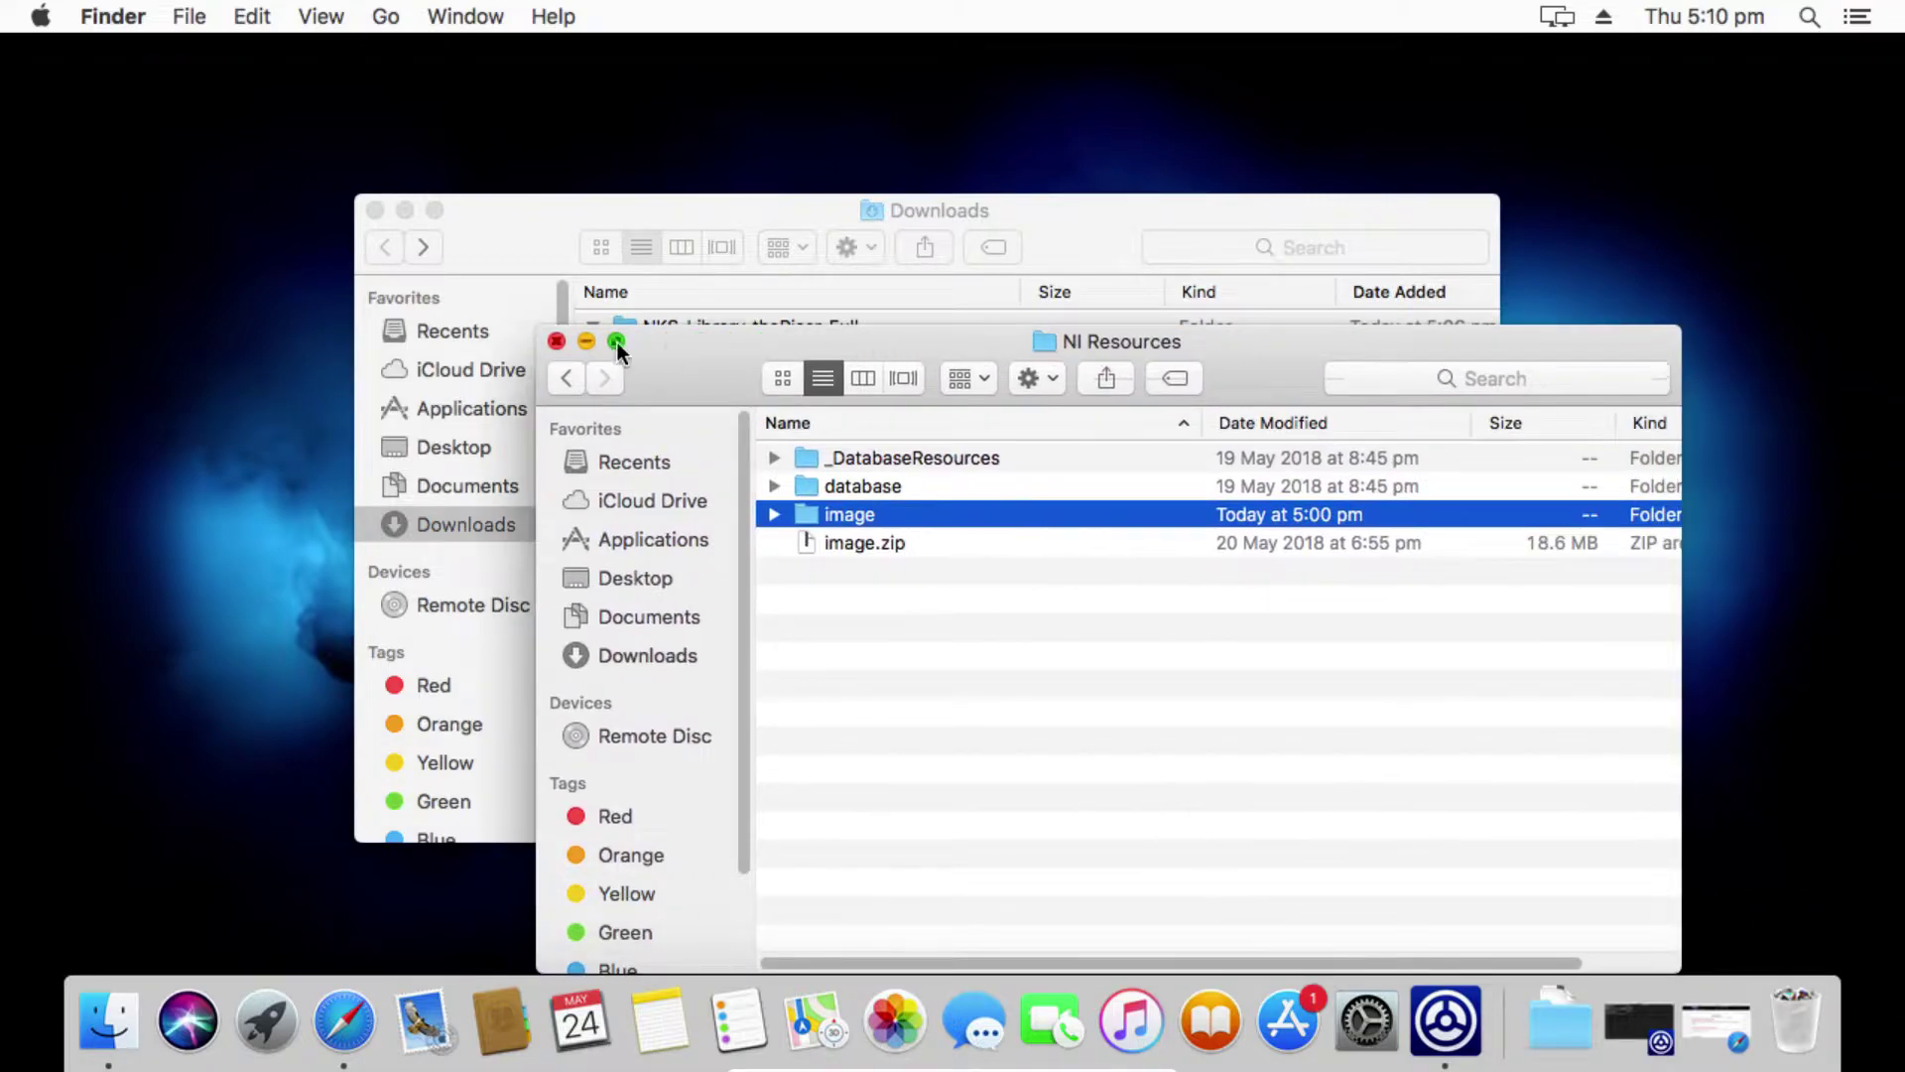
pyautogui.click(558, 339)
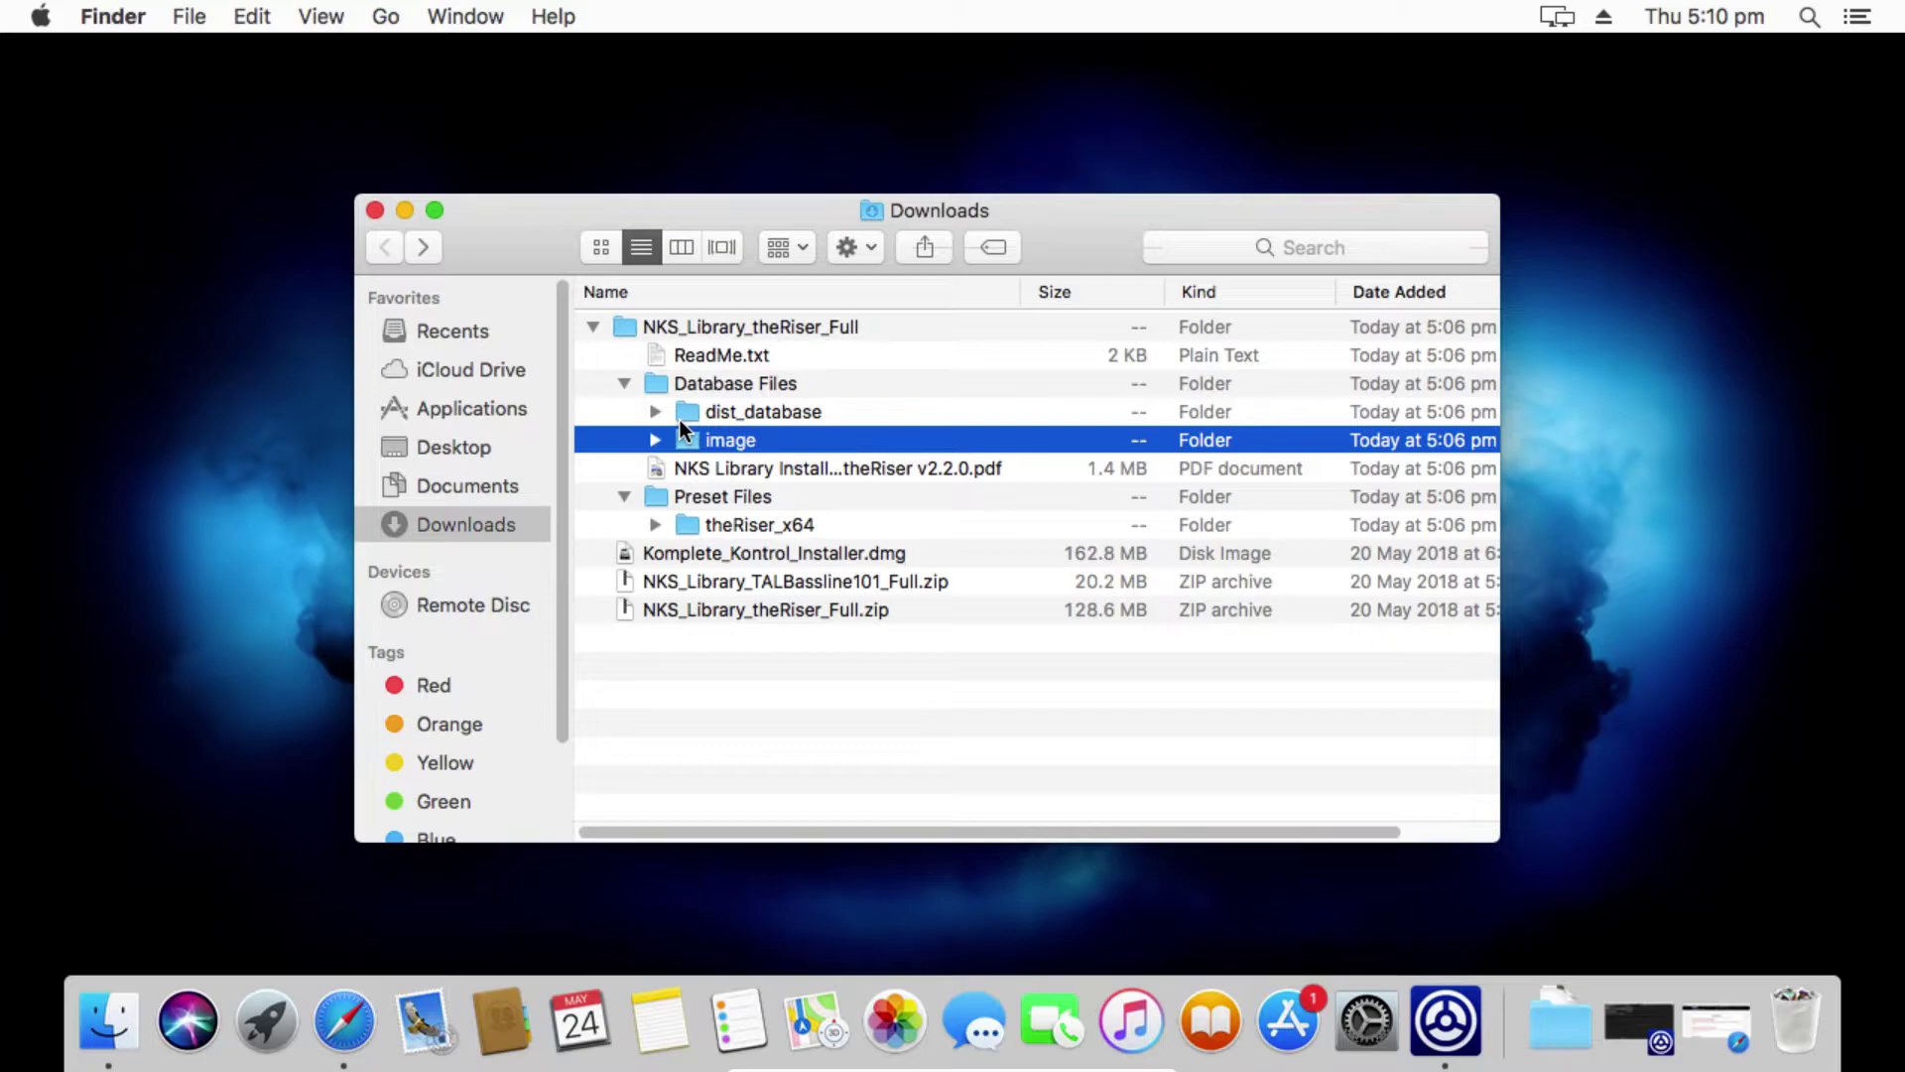
# Step: Jump to the Computer view and locate NI Resources under Users › Shared
pyautogui.click(387, 18)
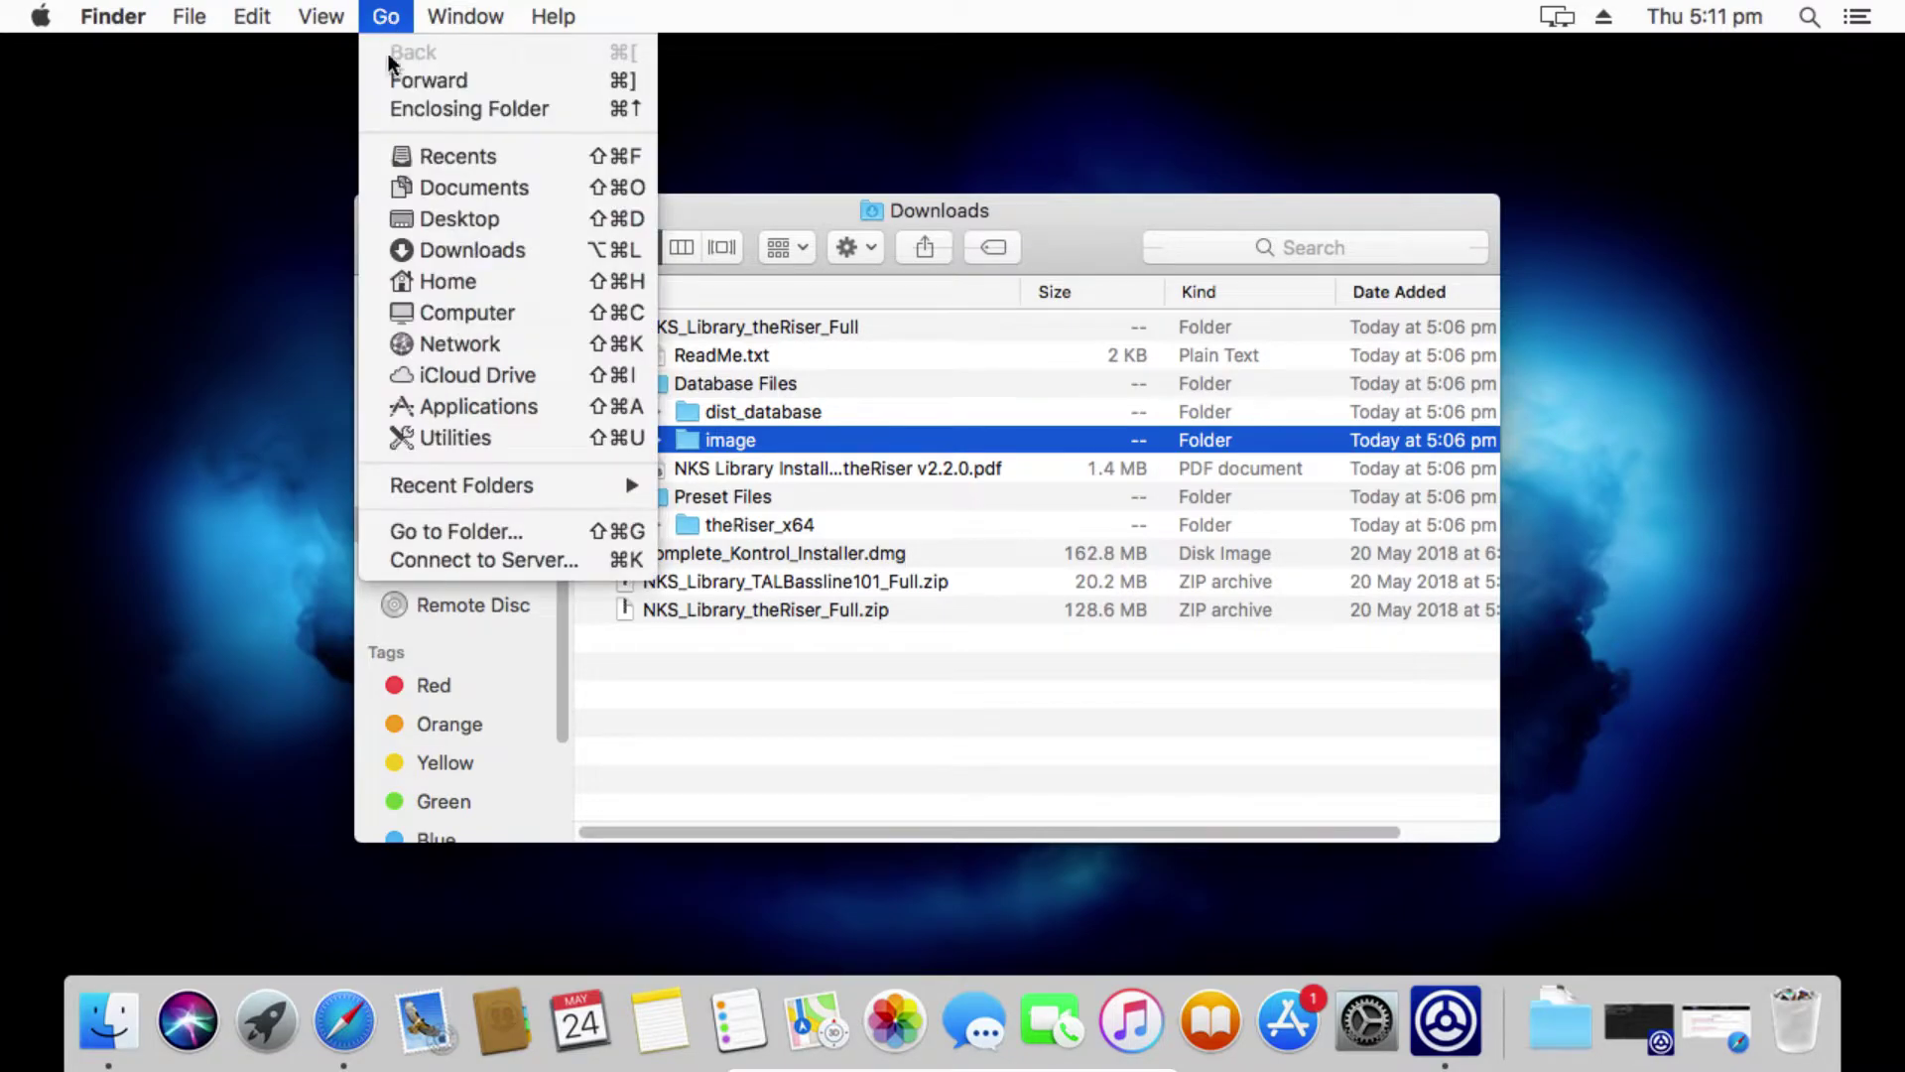
pyautogui.click(441, 313)
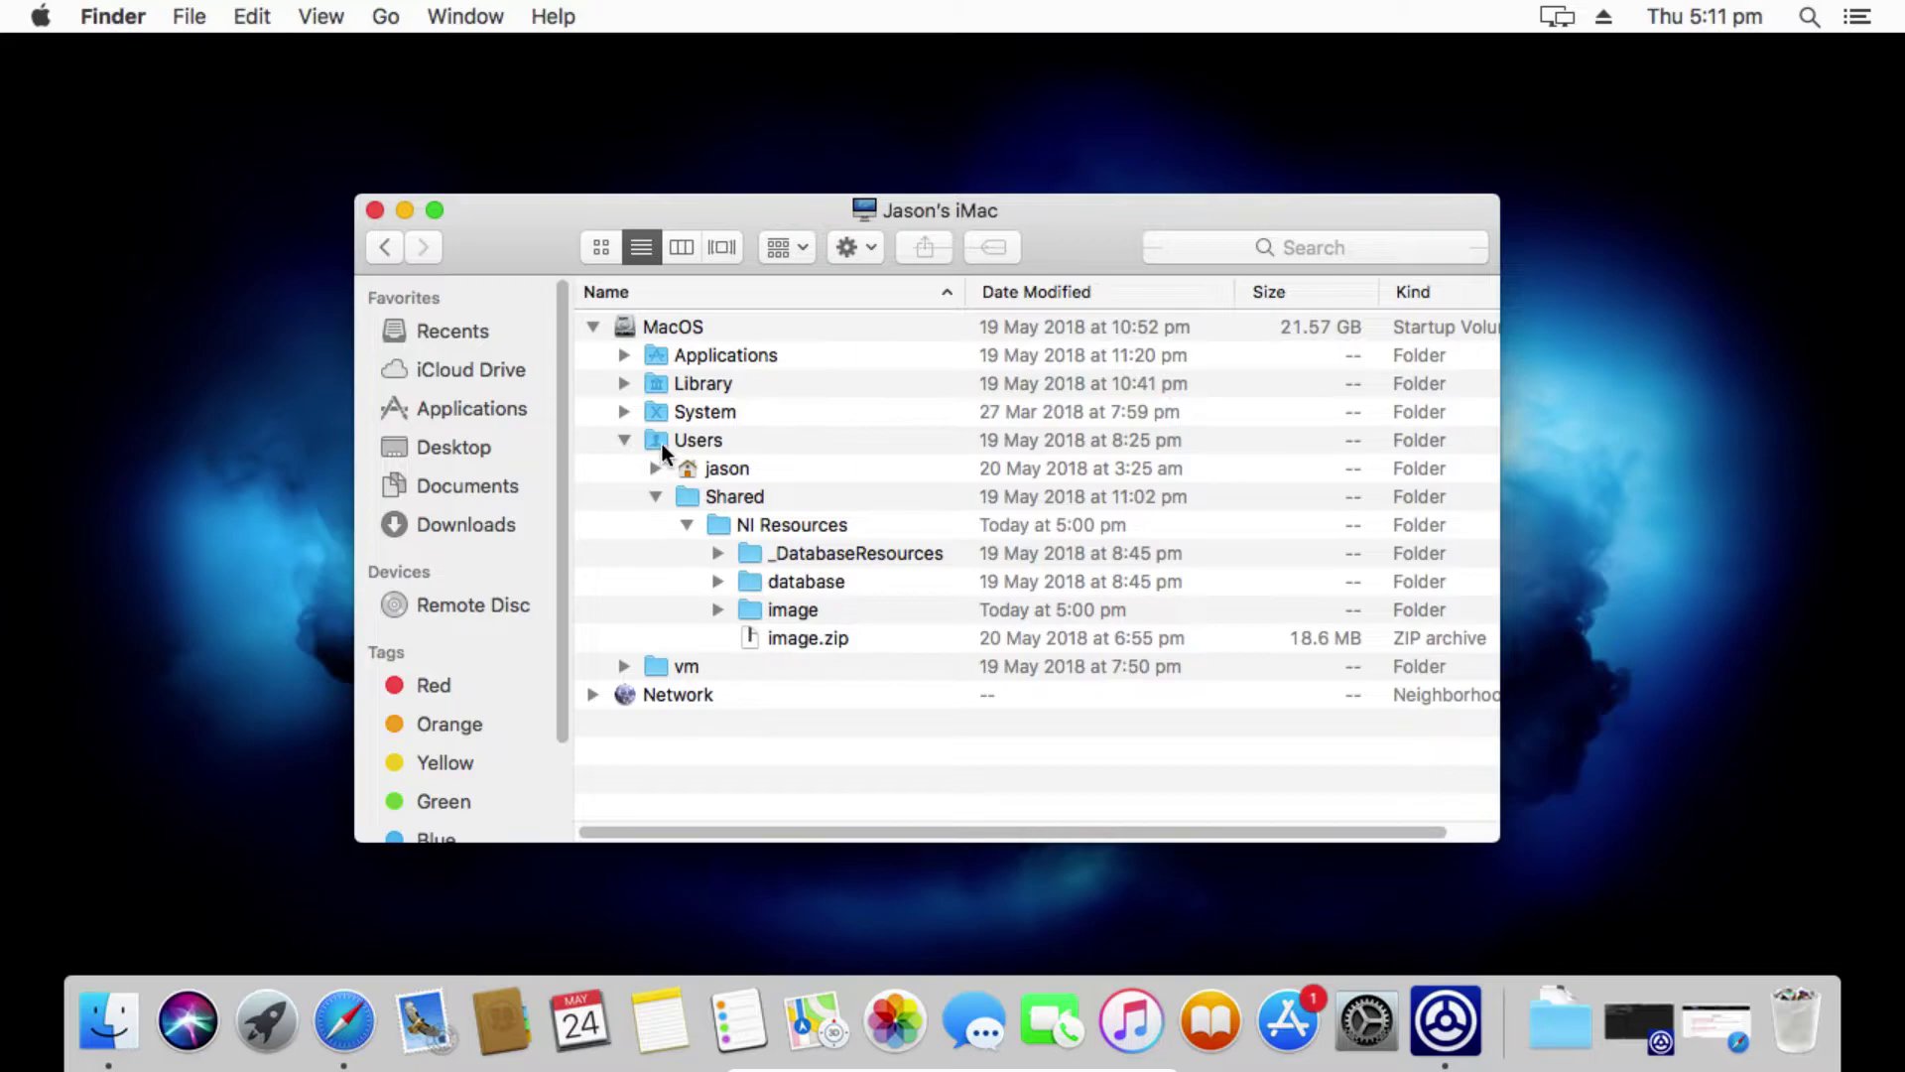
pyautogui.click(652, 495)
pyautogui.click(677, 441)
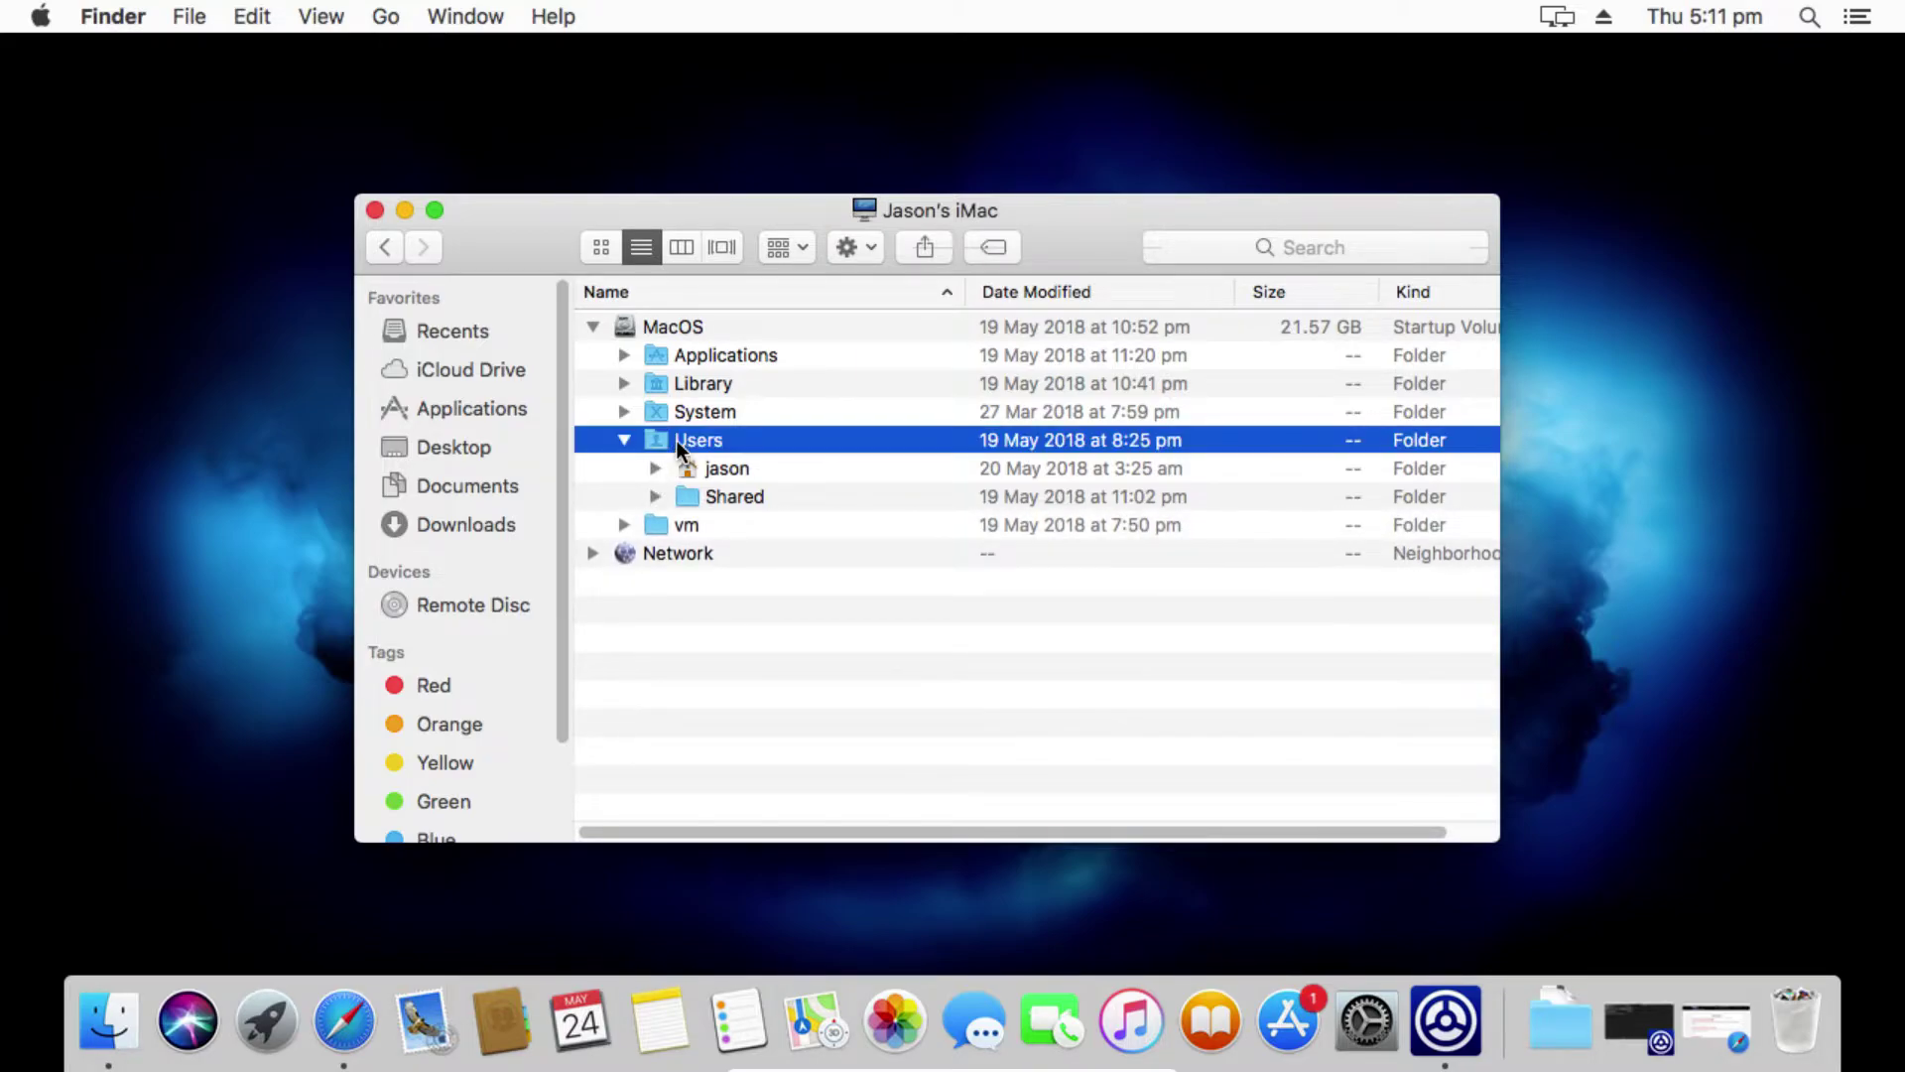
pyautogui.click(702, 499)
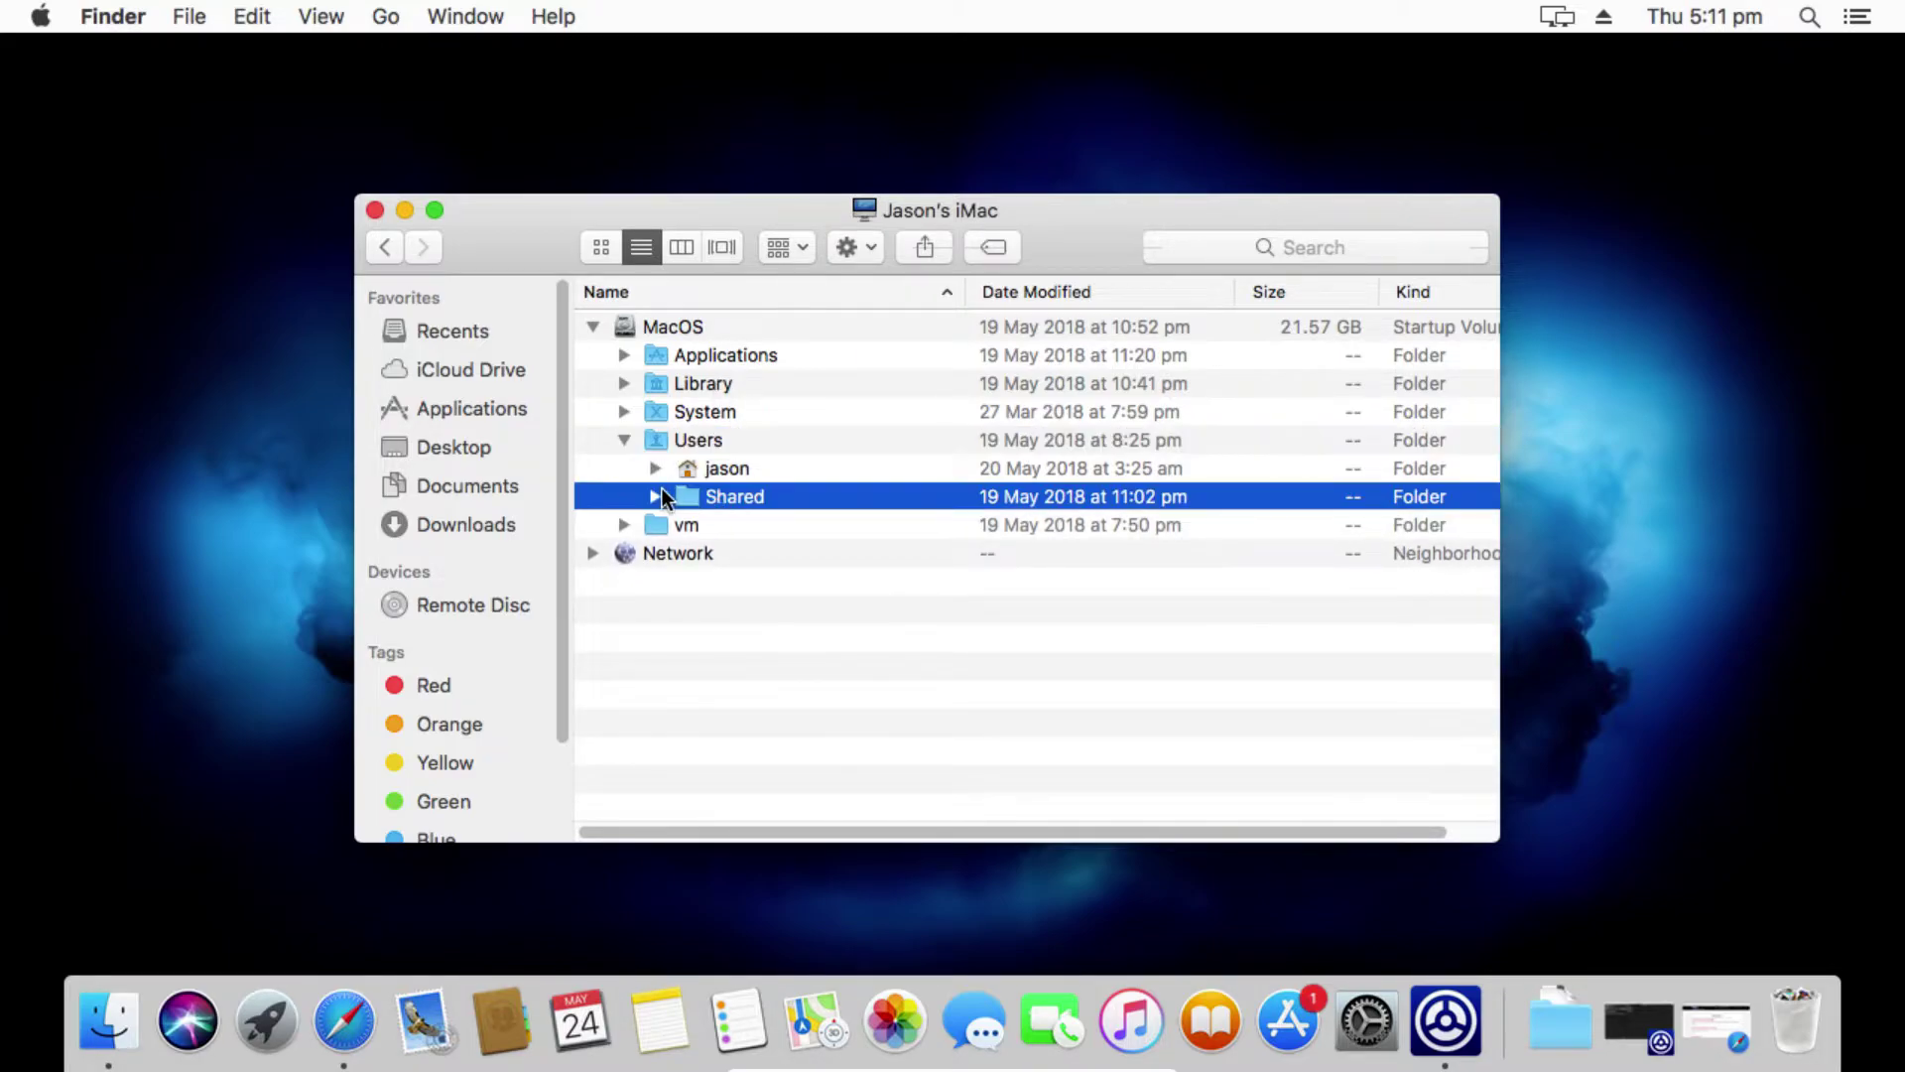
pyautogui.click(658, 493)
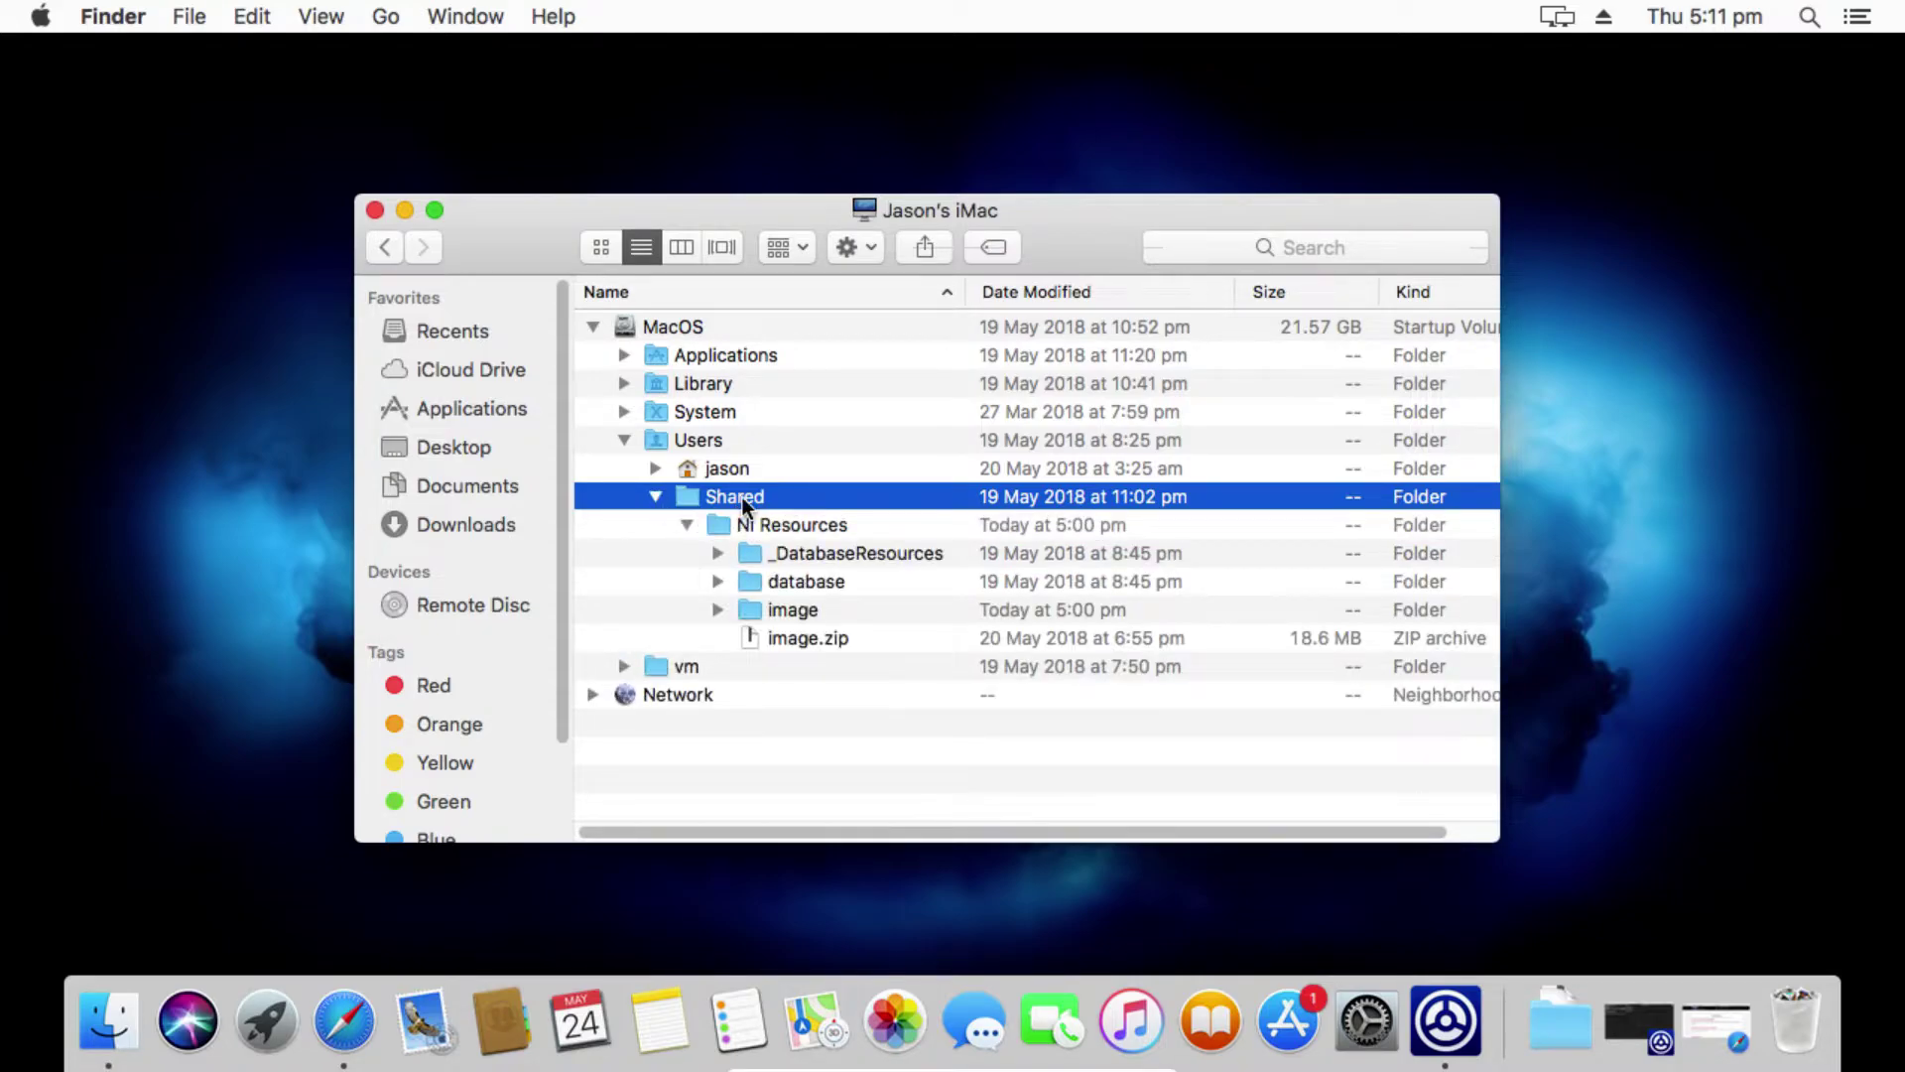
pyautogui.click(795, 520)
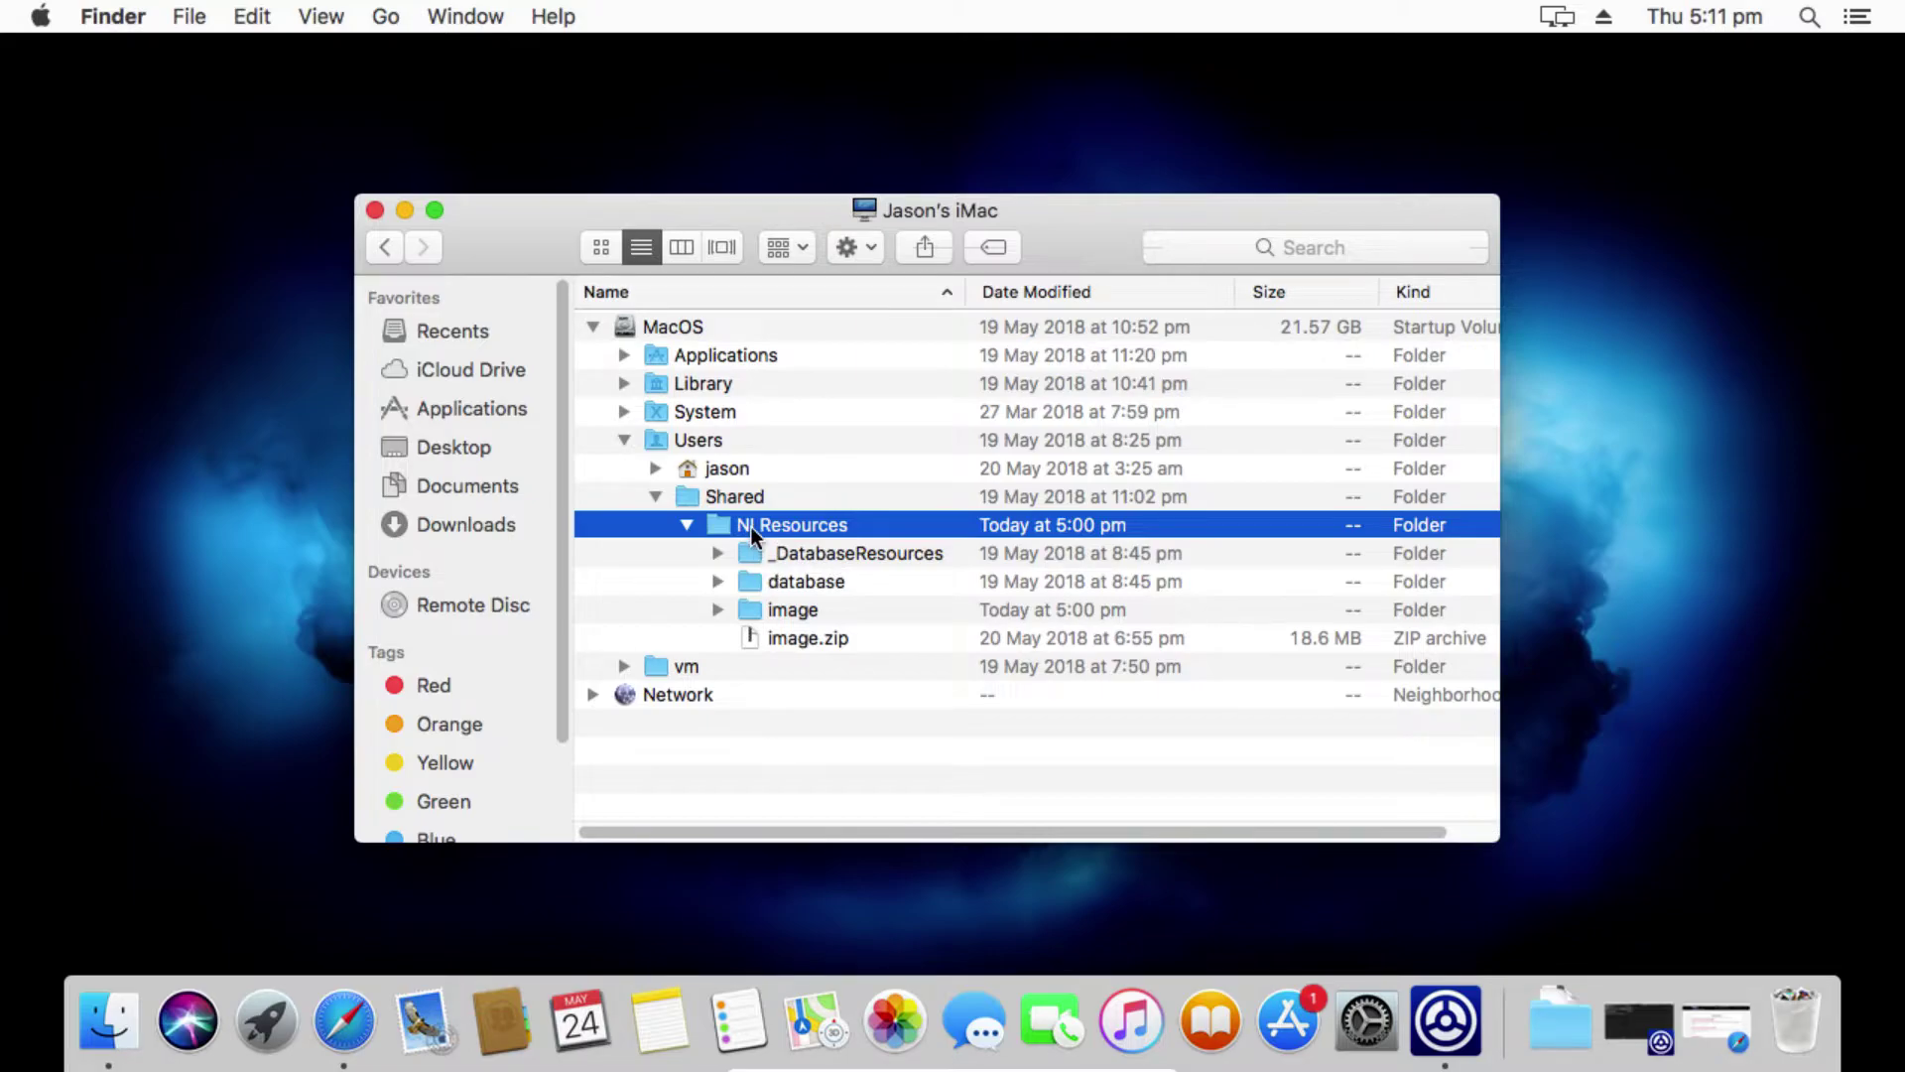
# Step: Open MacOS › Users › Shared › NI Resources in icon view, then show it as a list
pyautogui.click(607, 248)
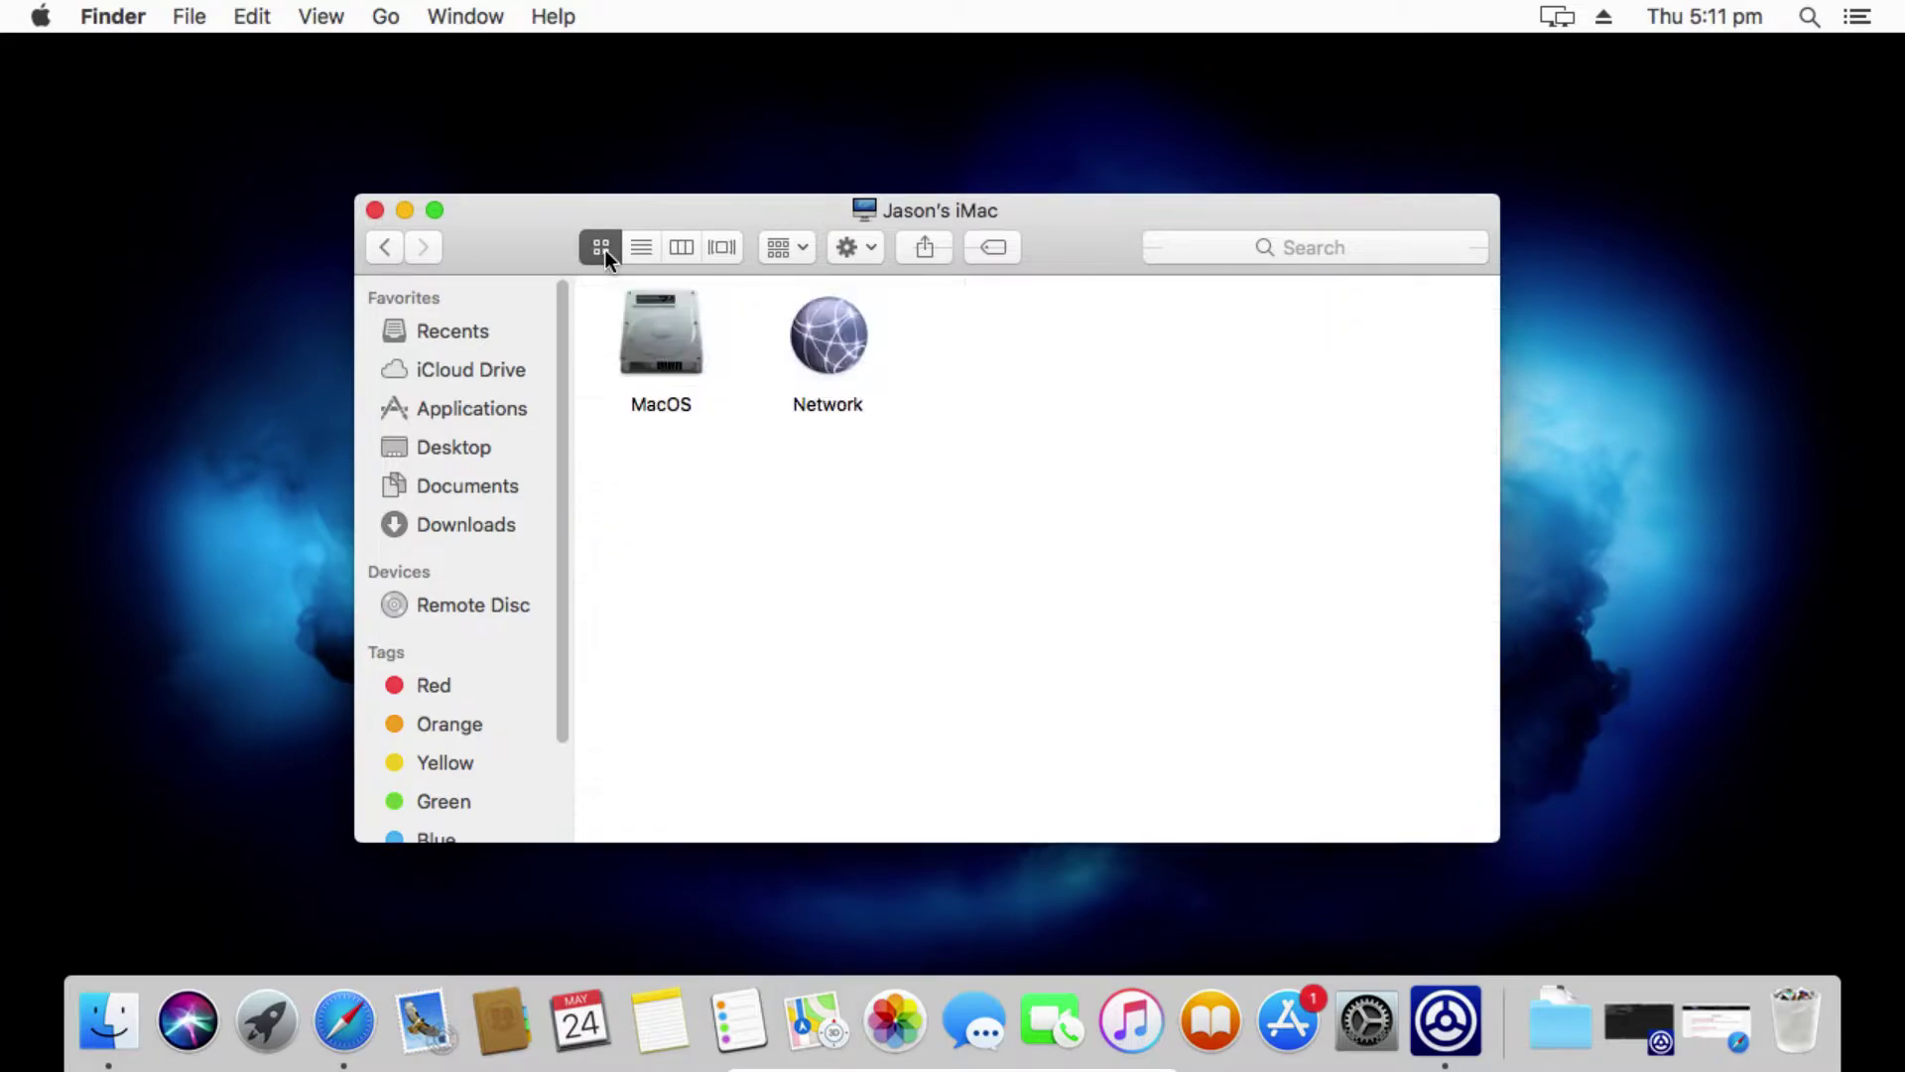
pyautogui.click(681, 328)
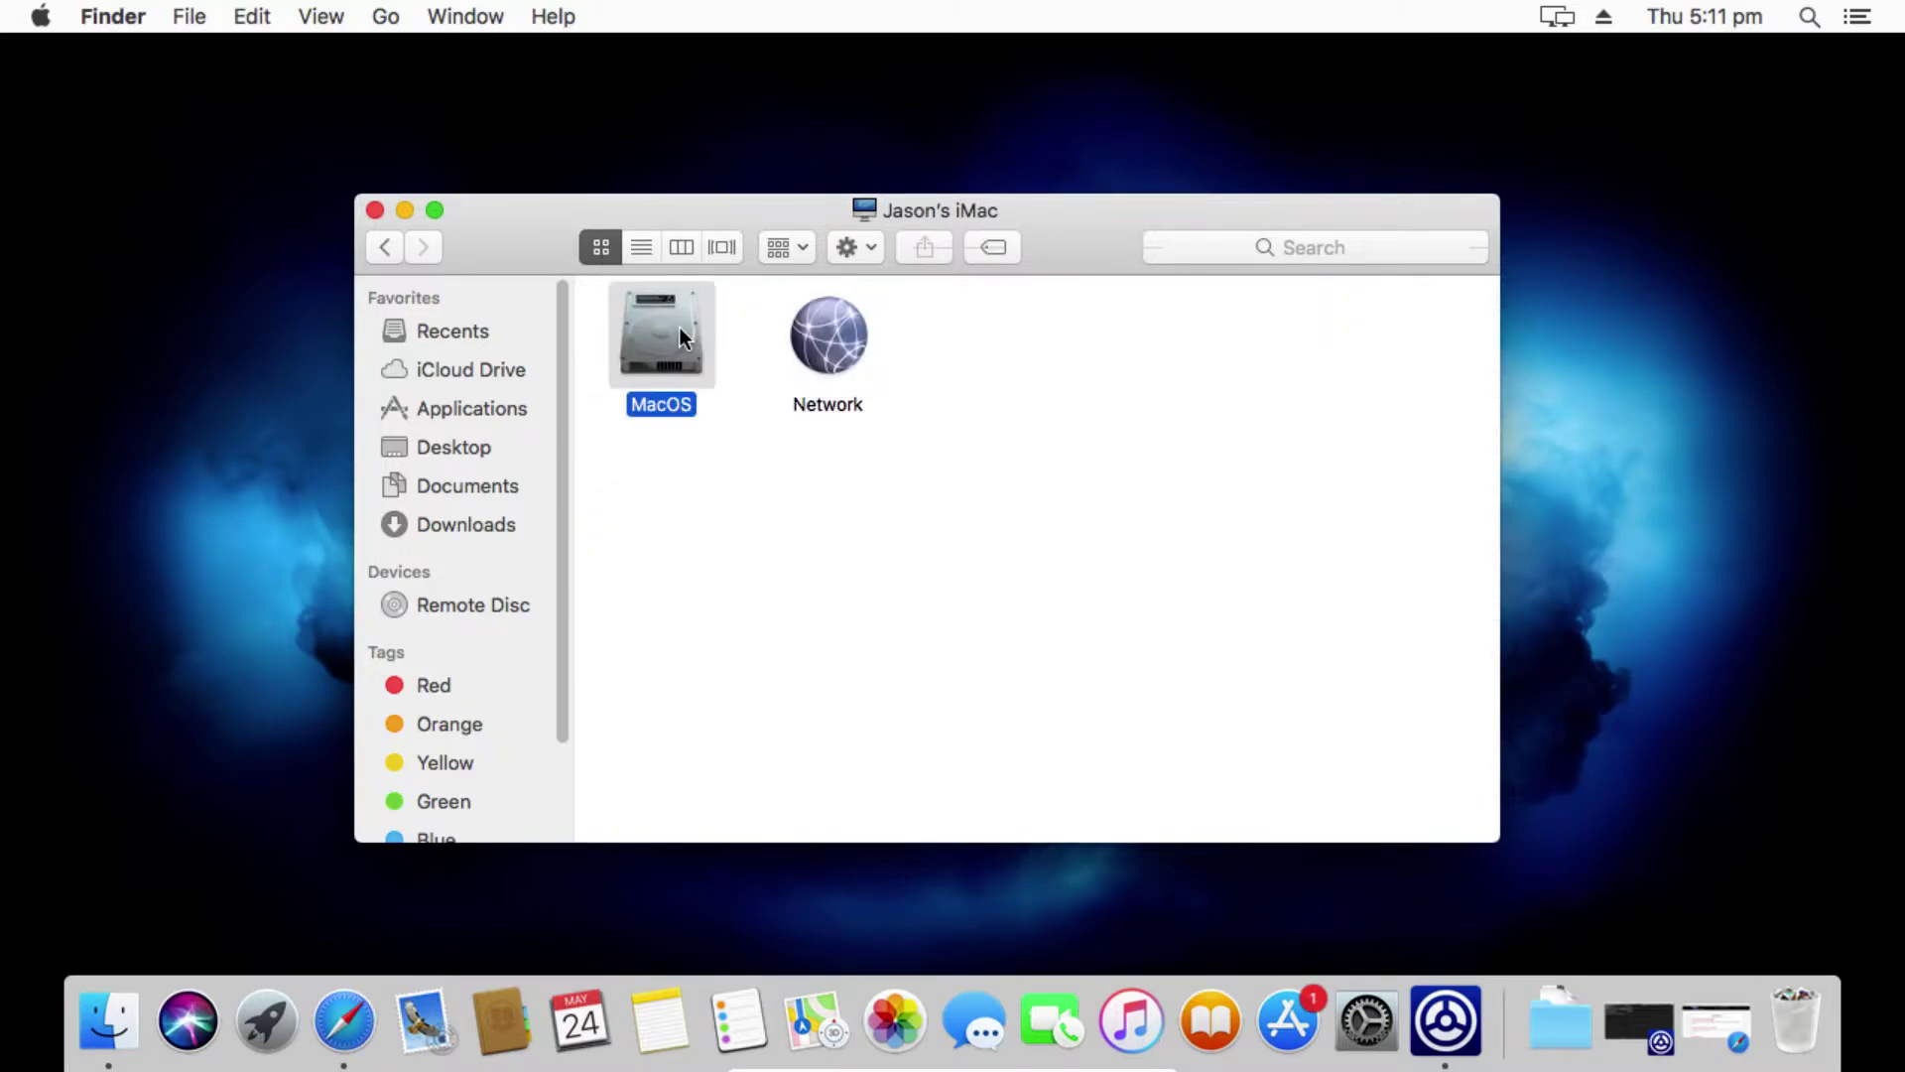
pyautogui.doubleClick(681, 329)
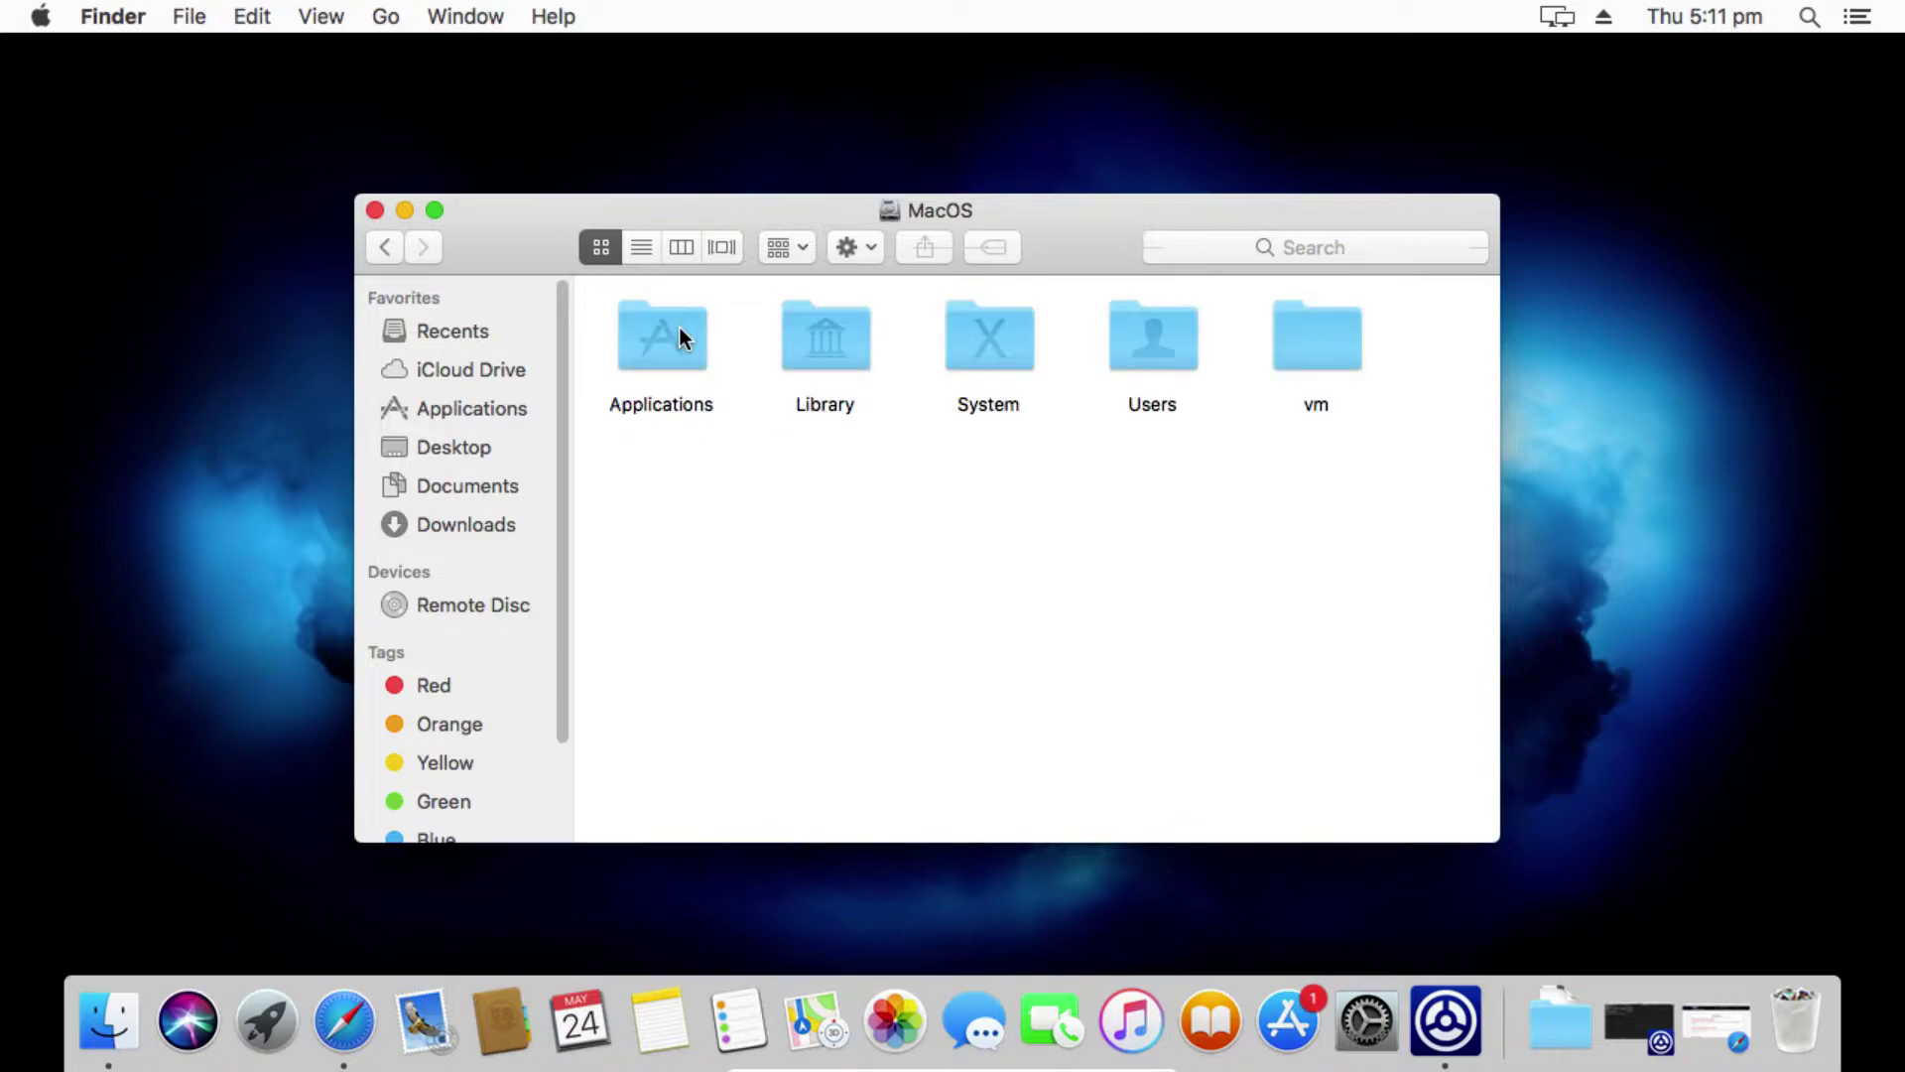
pyautogui.doubleClick(1187, 337)
pyautogui.doubleClick(826, 342)
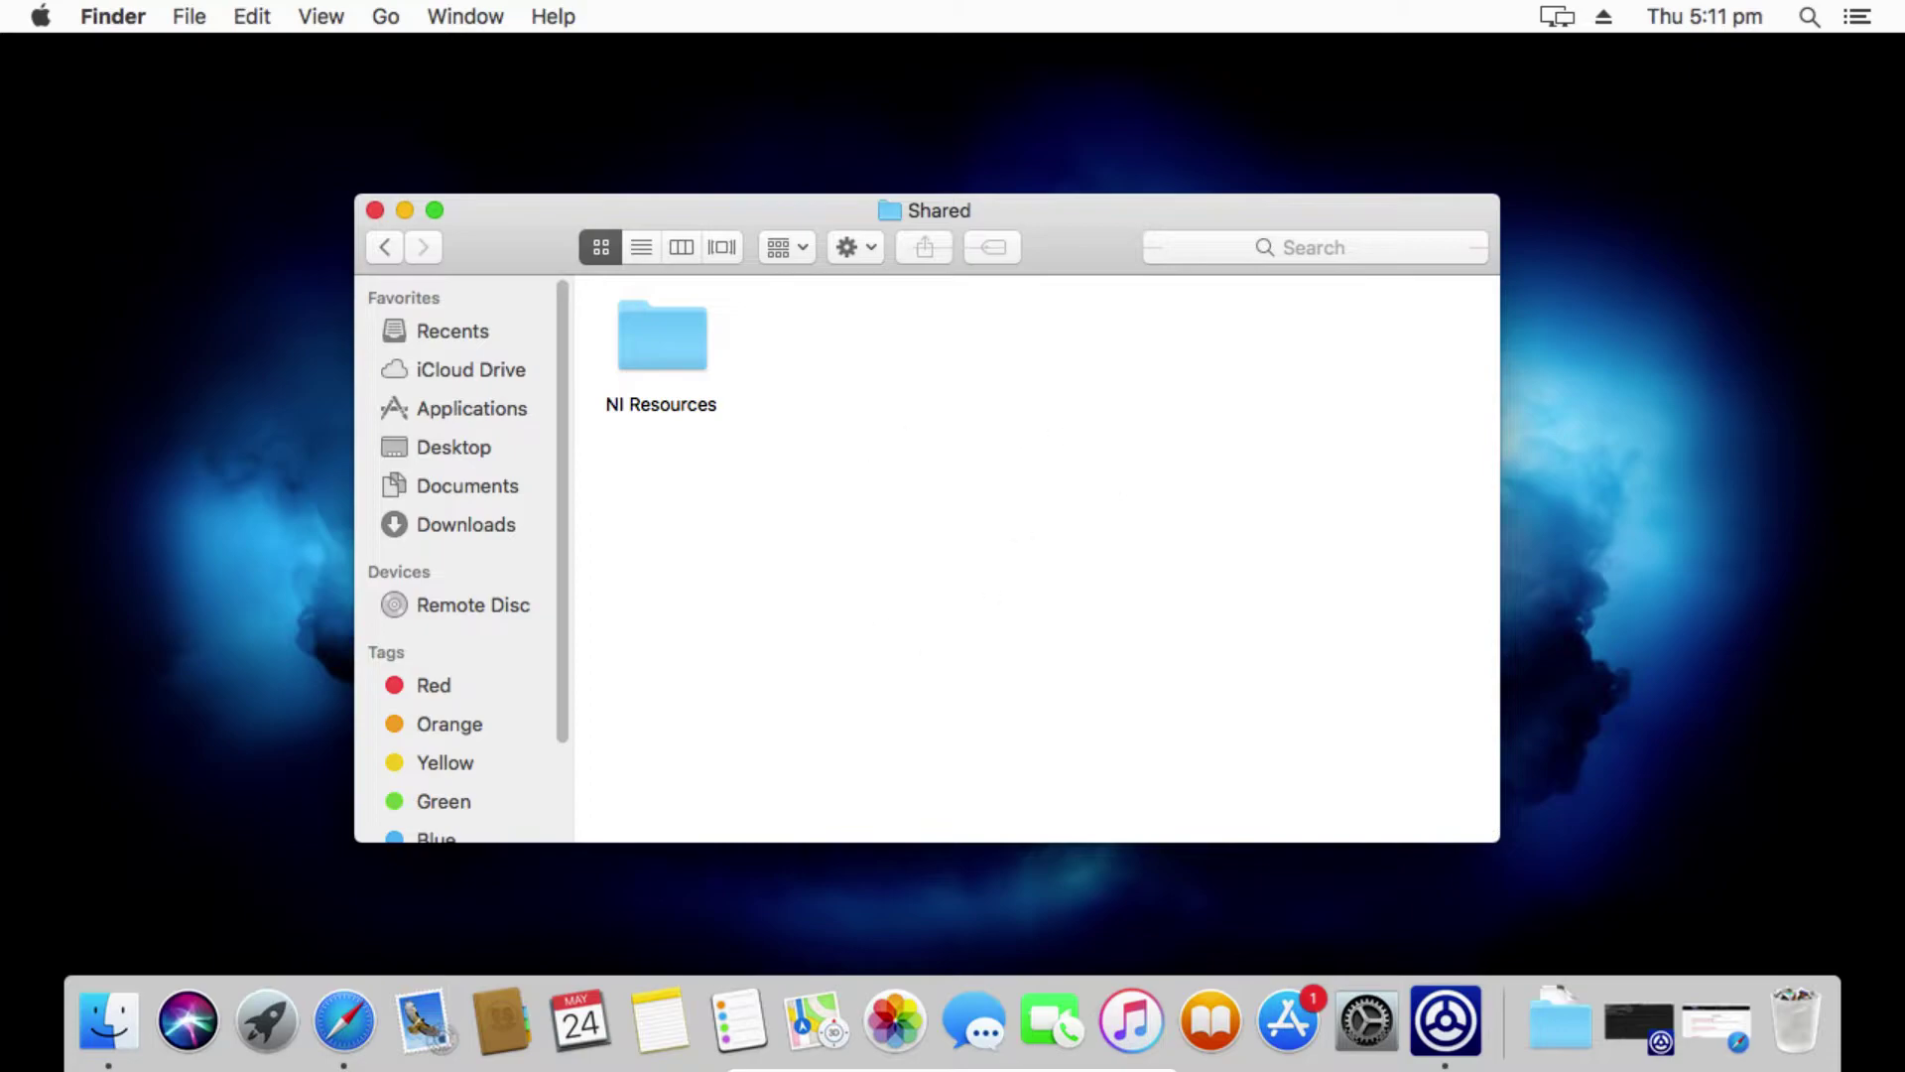
pyautogui.click(647, 343)
pyautogui.doubleClick(646, 342)
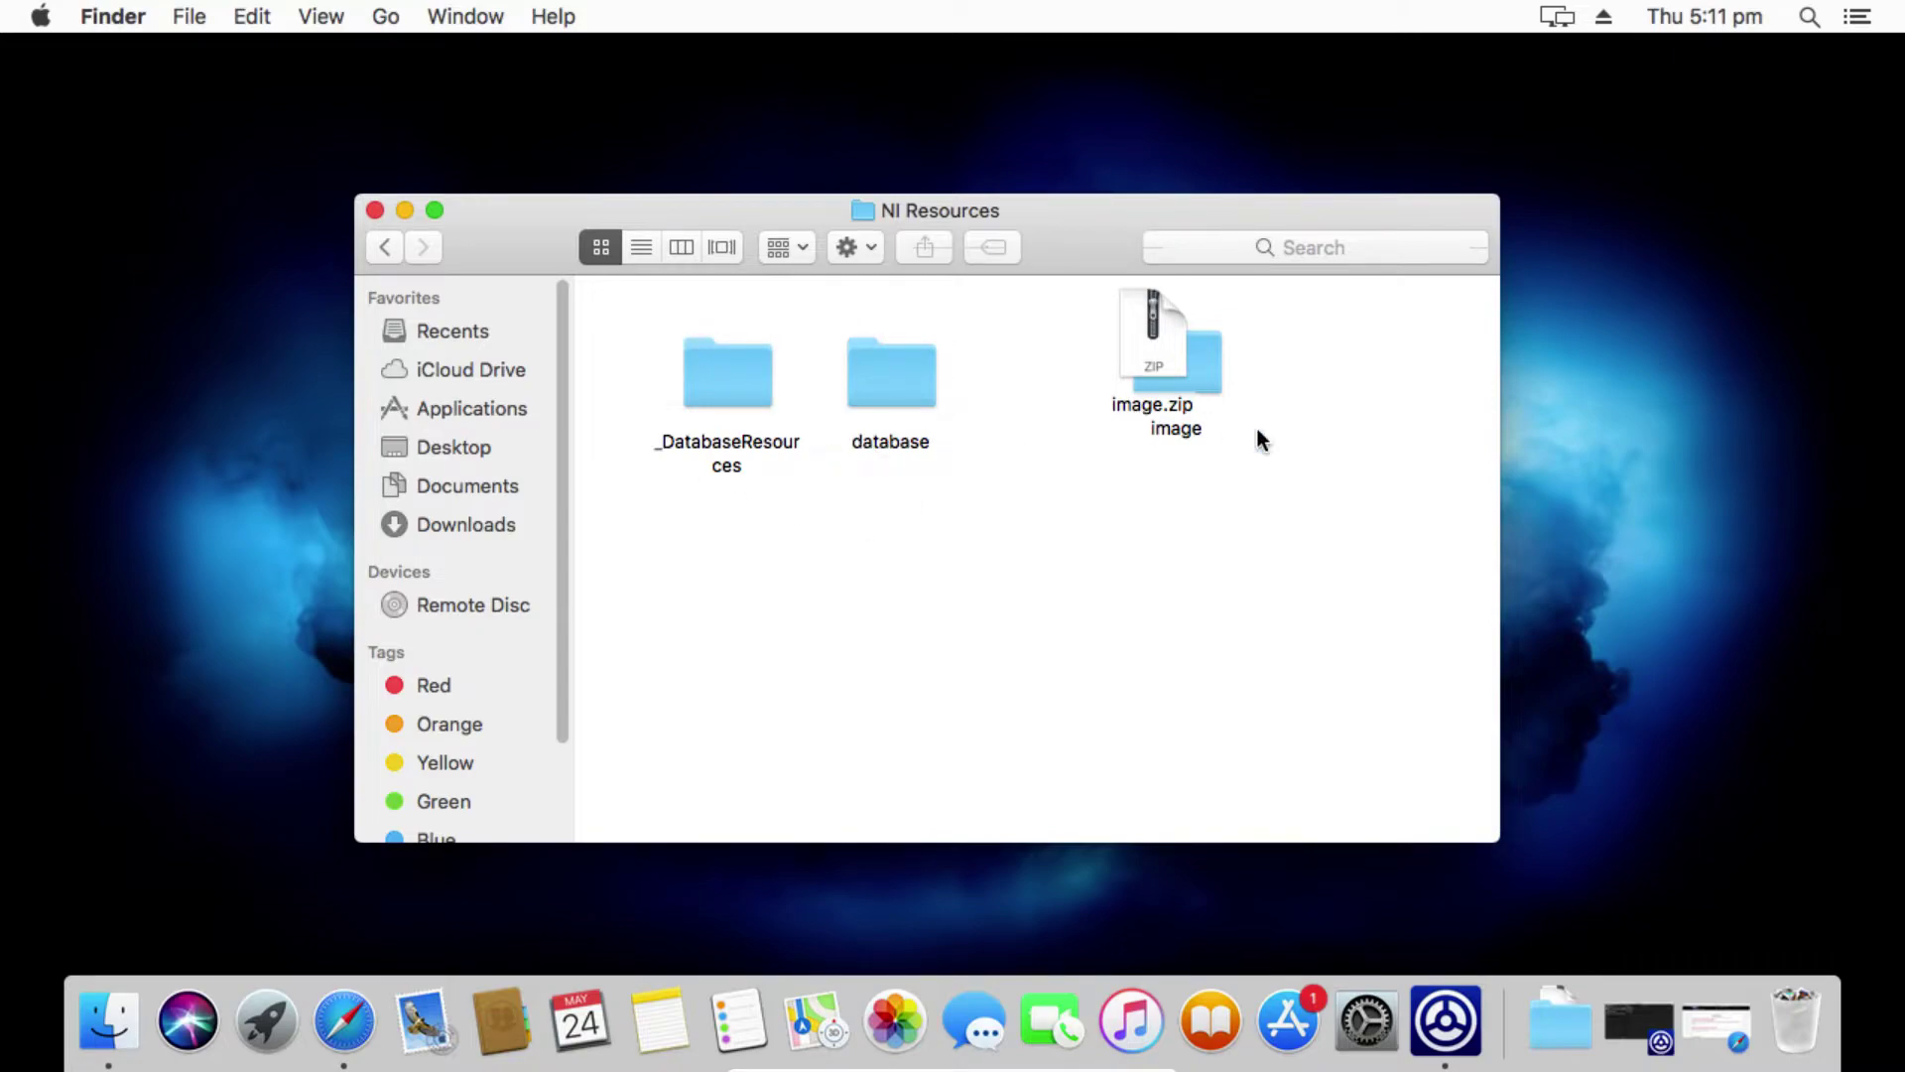
pyautogui.click(640, 247)
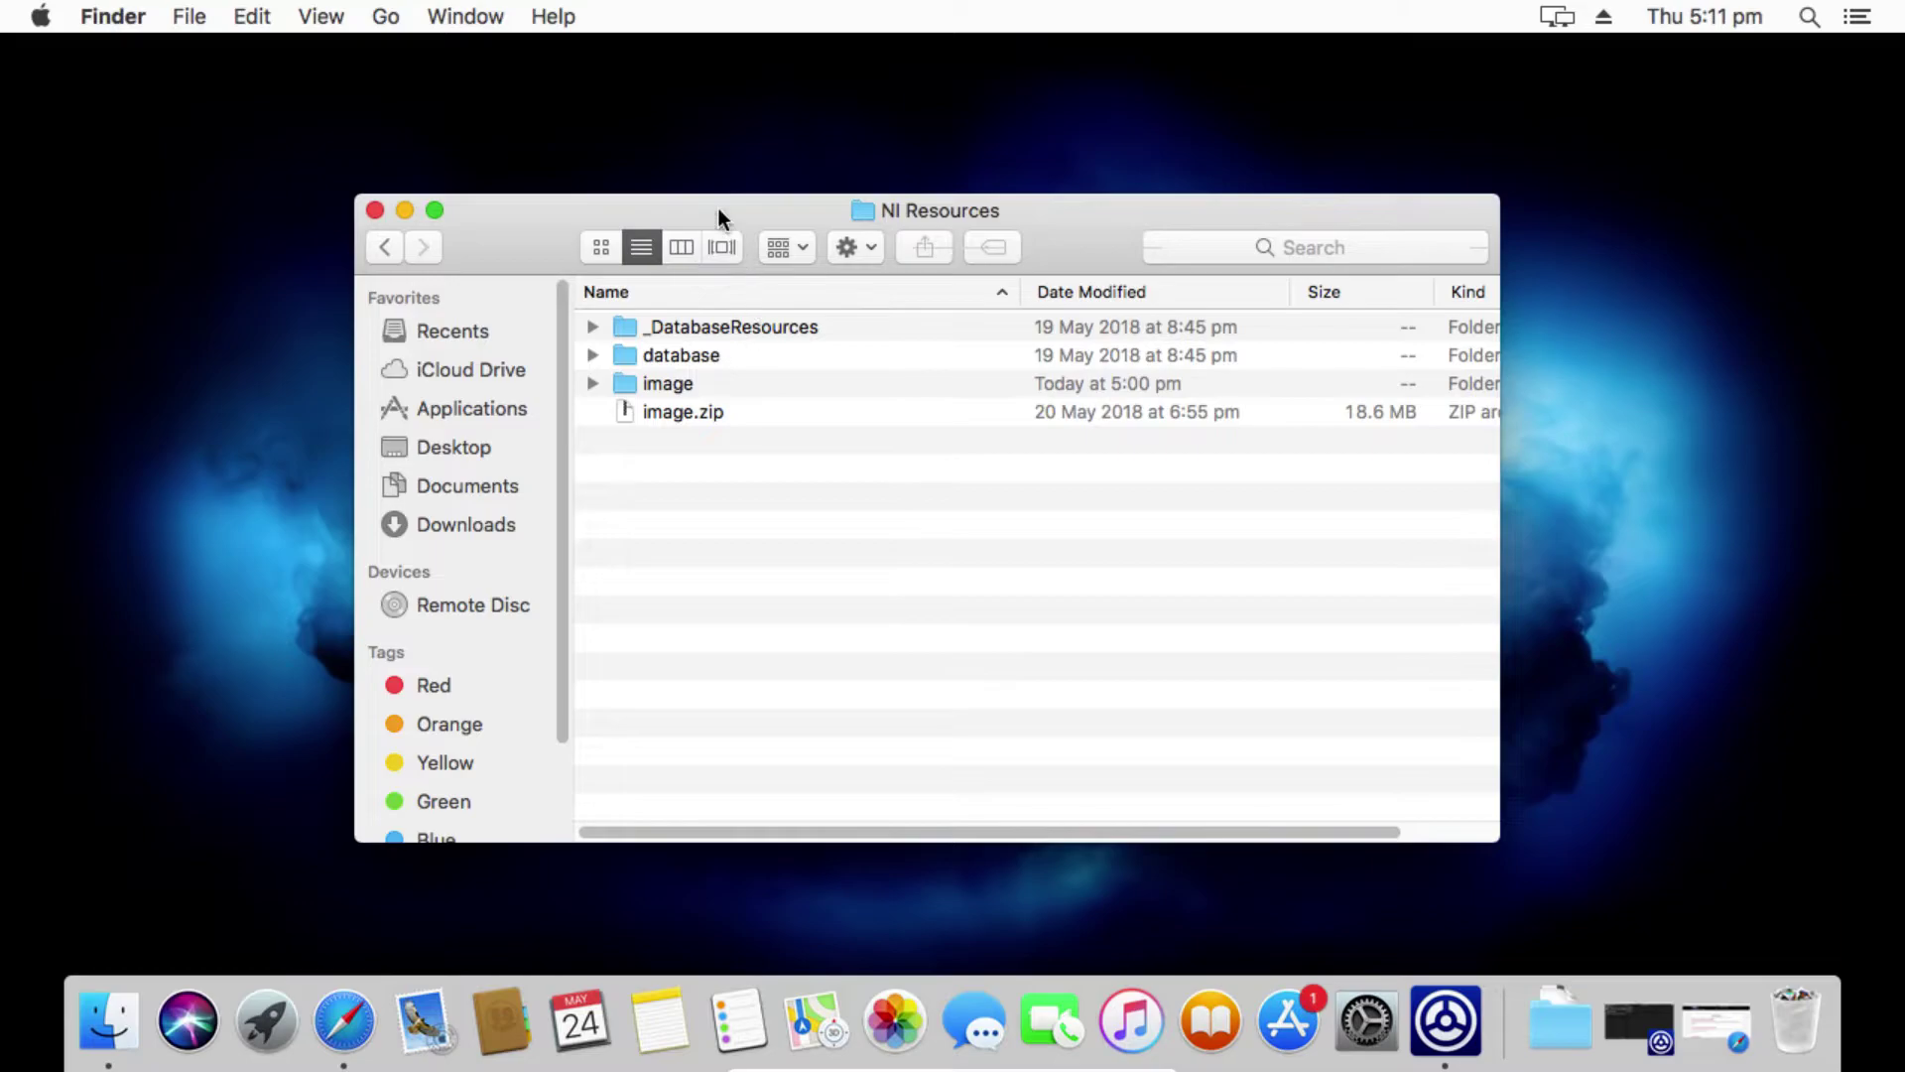
# Step: Open NKS_Library_theRiser_Full from the Downloads stack in a window beside NI Resources
pyautogui.moveTo(717, 206); pyautogui.dragTo(571, 169)
pyautogui.click(1575, 1010)
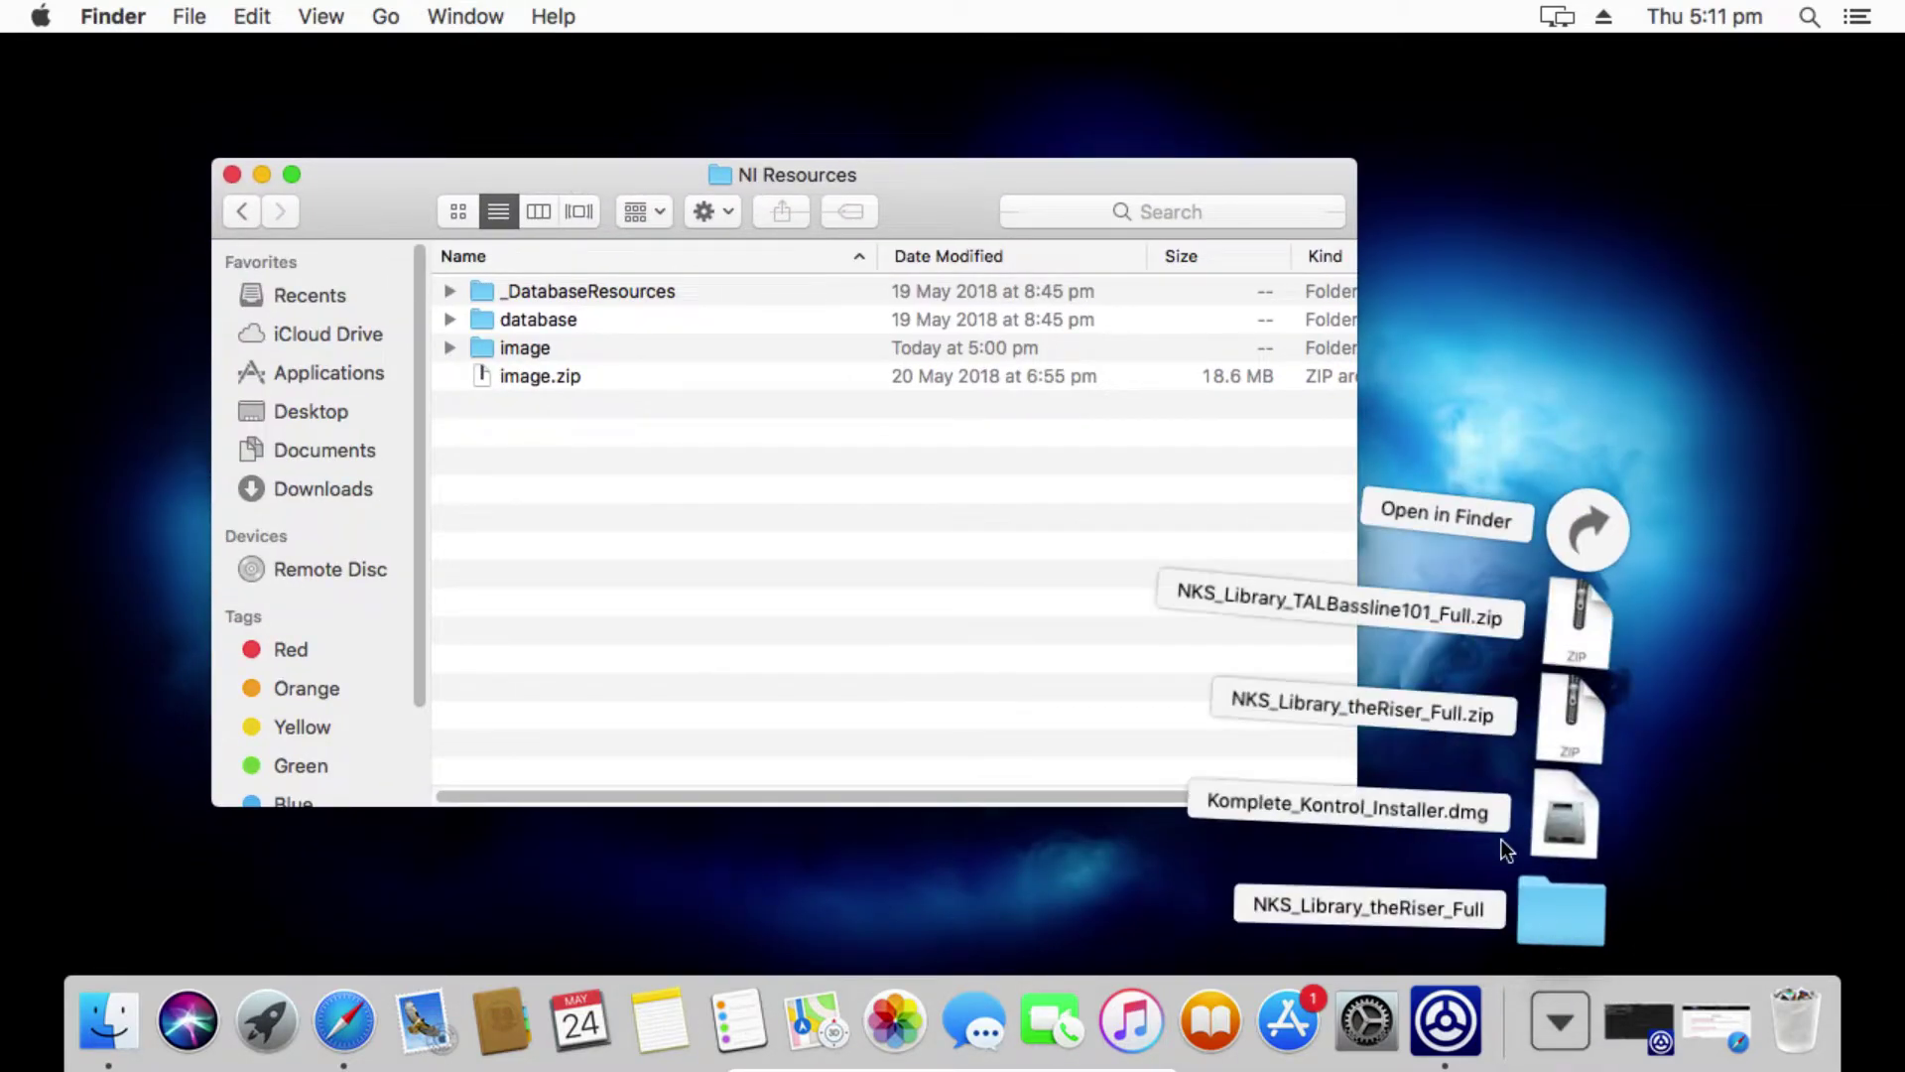
pyautogui.click(1569, 923)
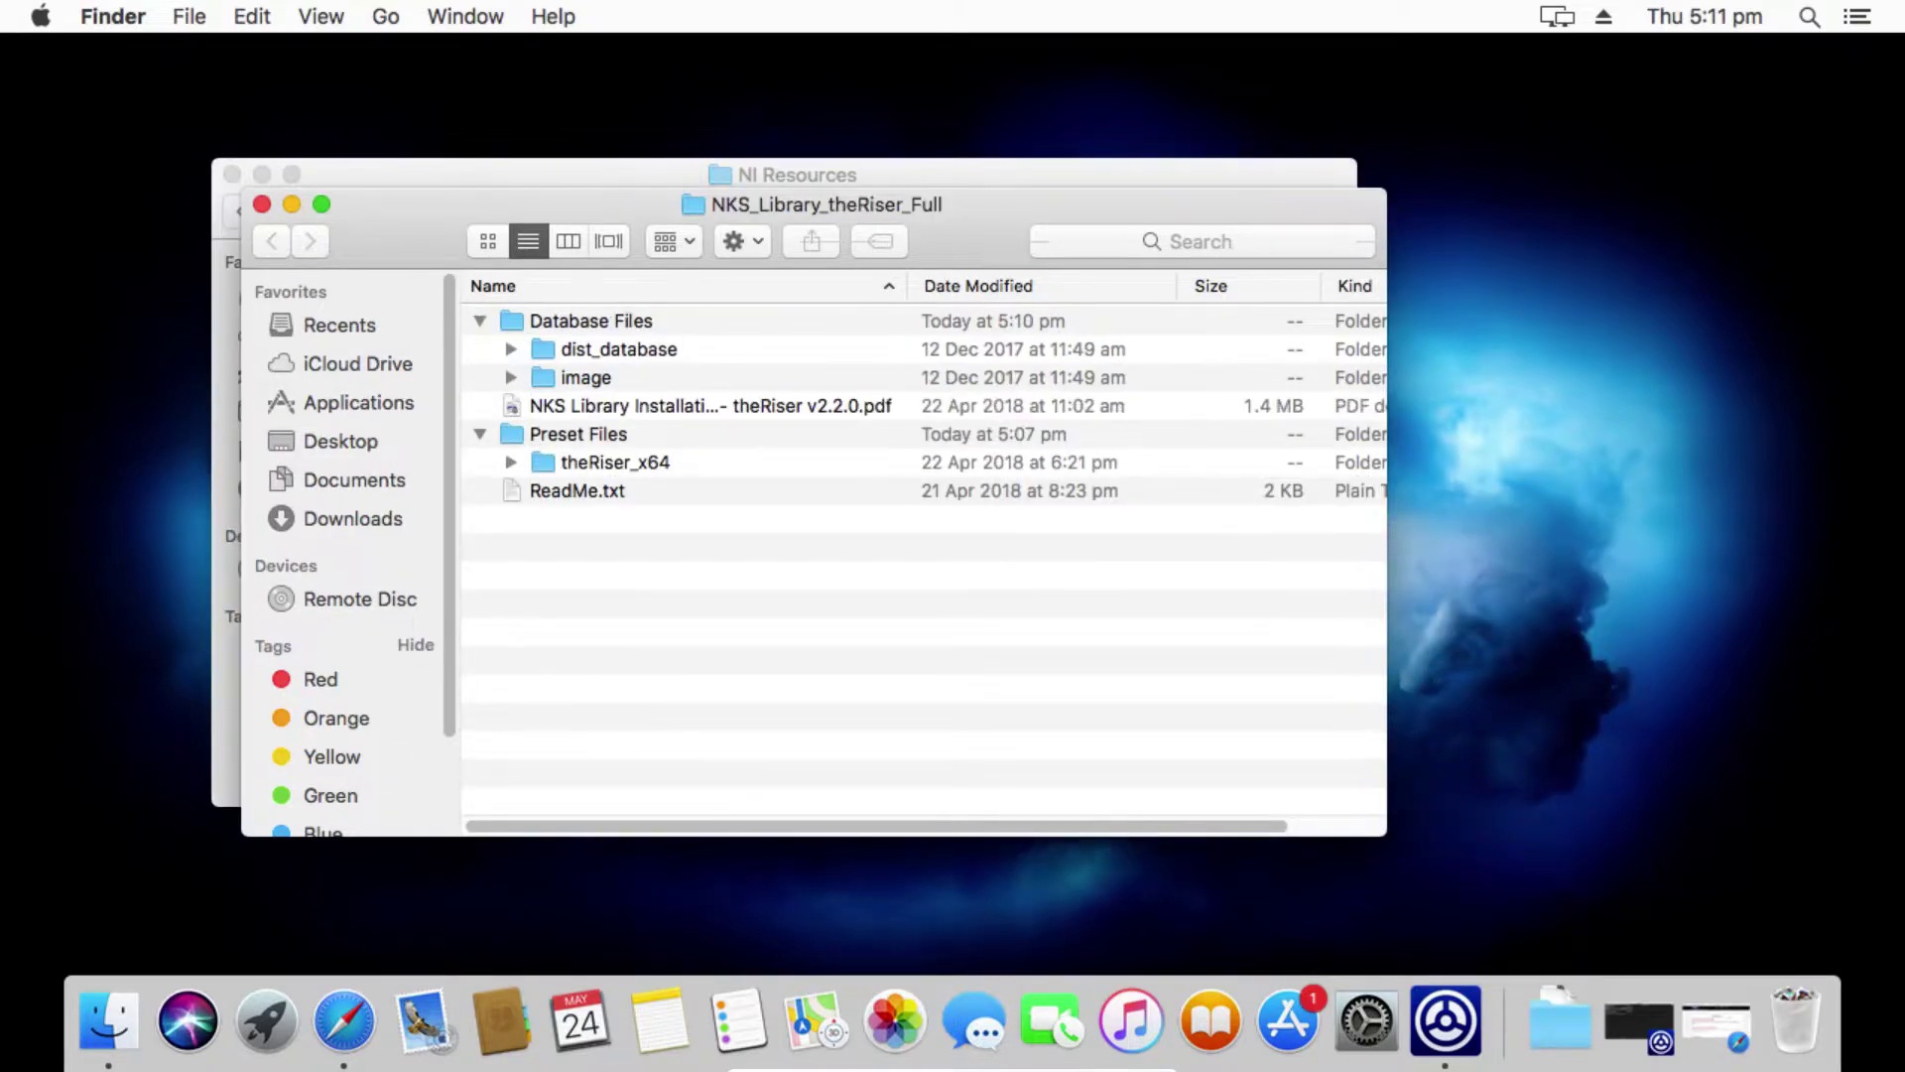
pyautogui.moveTo(992, 199); pyautogui.dragTo(1584, 248)
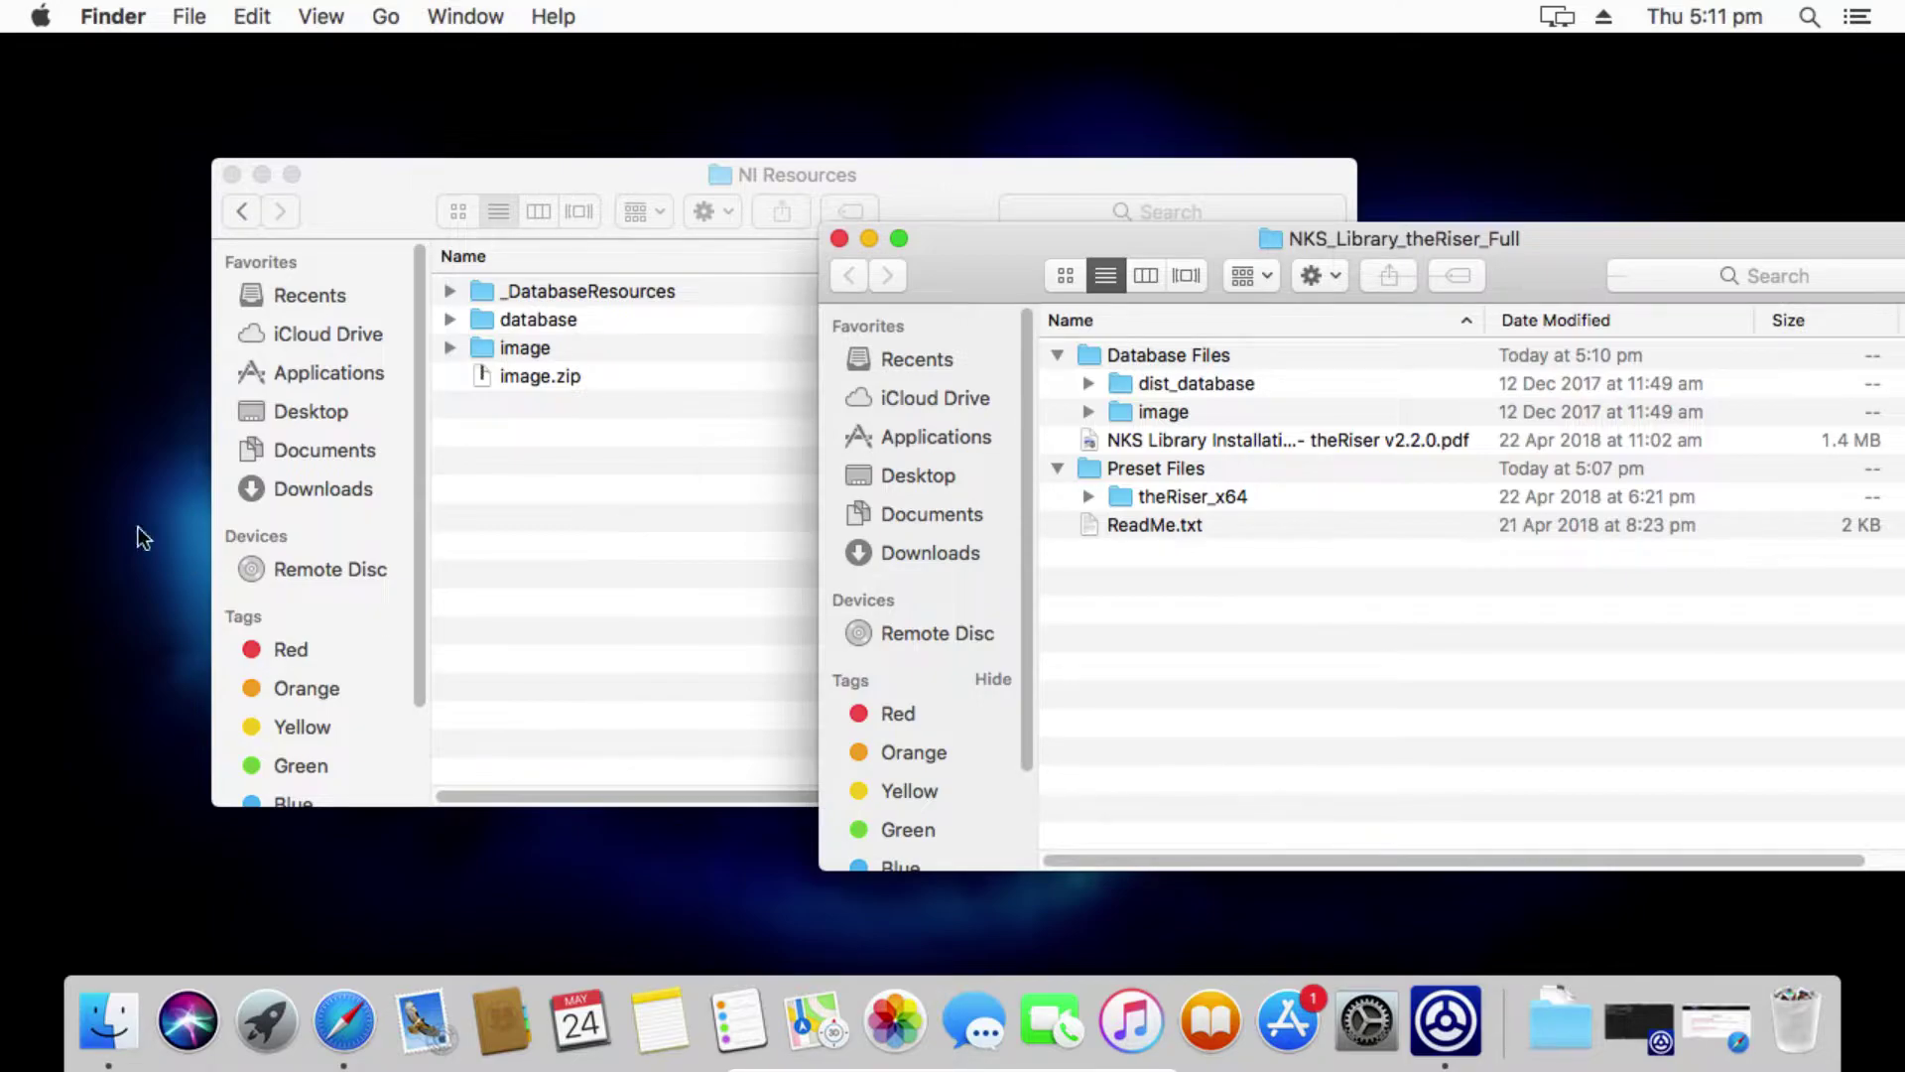
pyautogui.click(1165, 382)
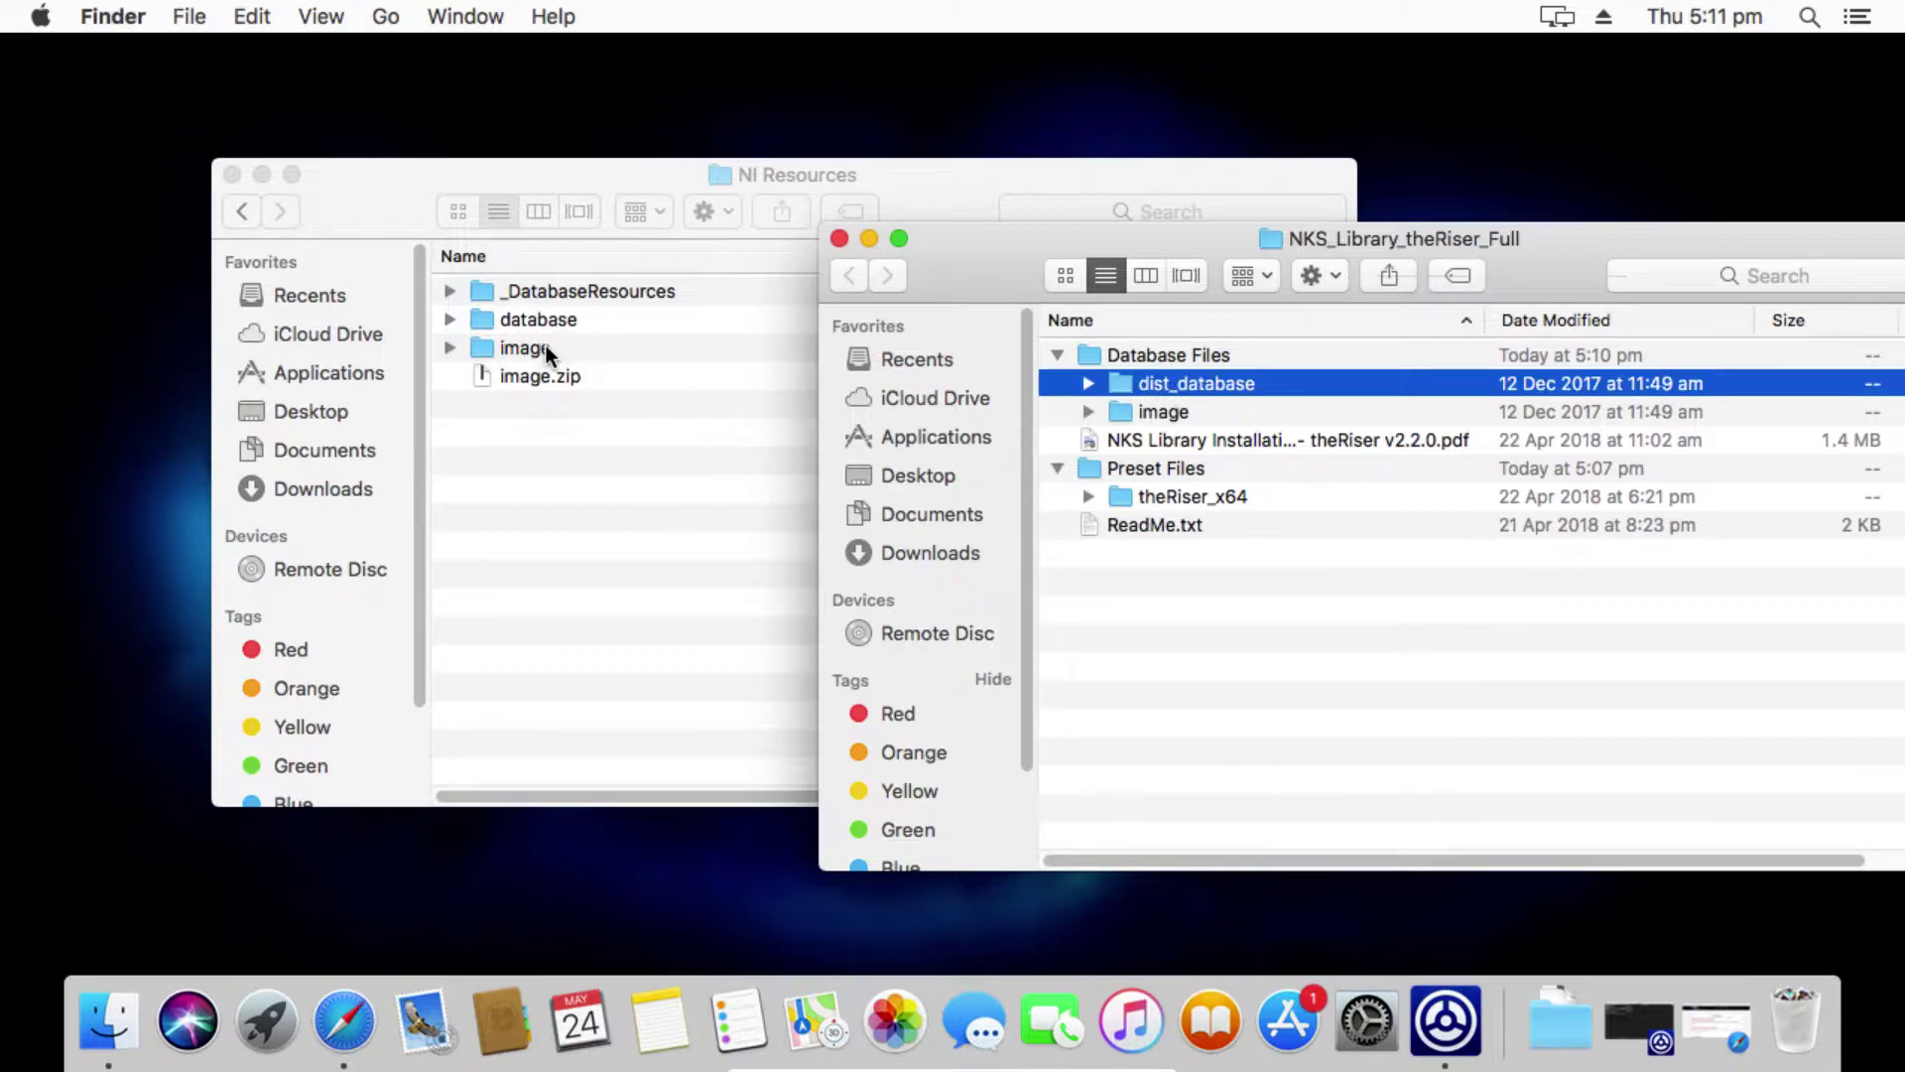
# Step: Copy the library's dist_database folder and paste it into NI Resources
pyautogui.rightClick(1211, 390)
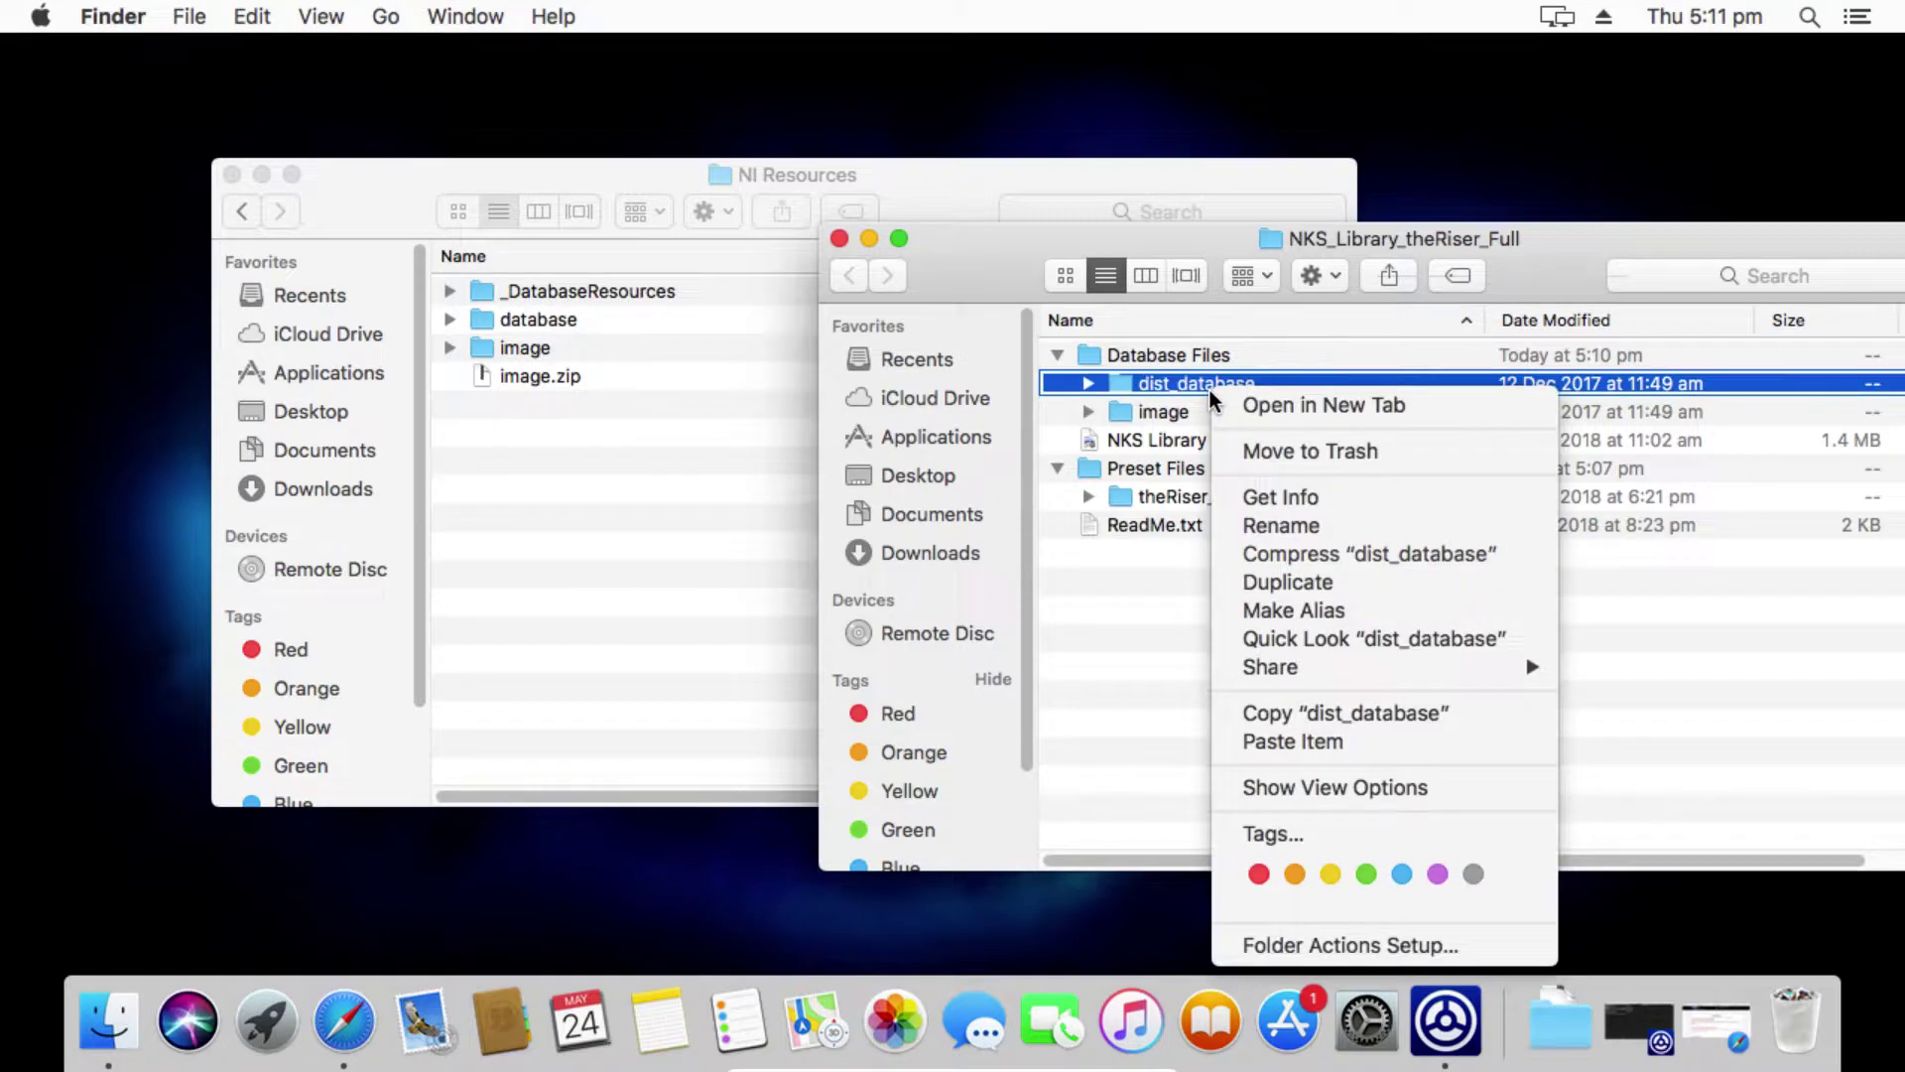
pyautogui.click(1301, 710)
pyautogui.rightClick(602, 564)
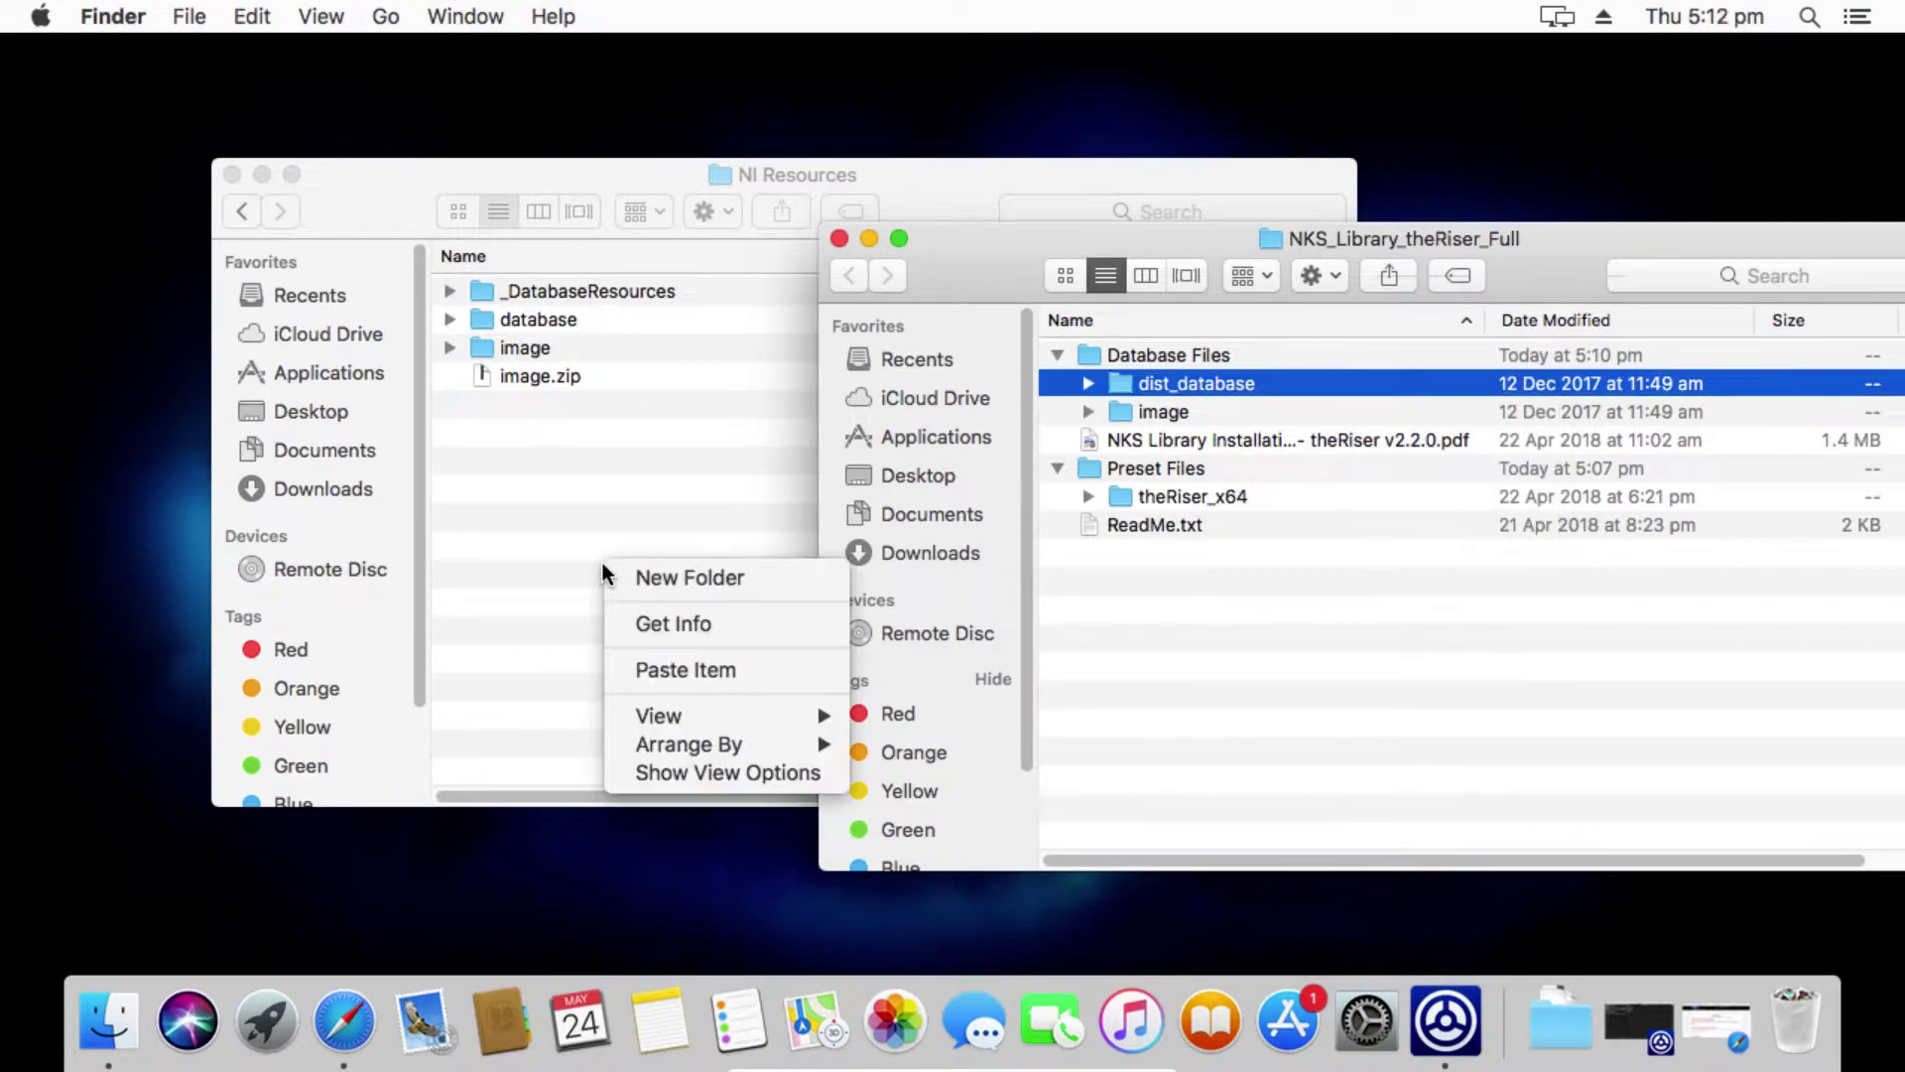
pyautogui.click(689, 667)
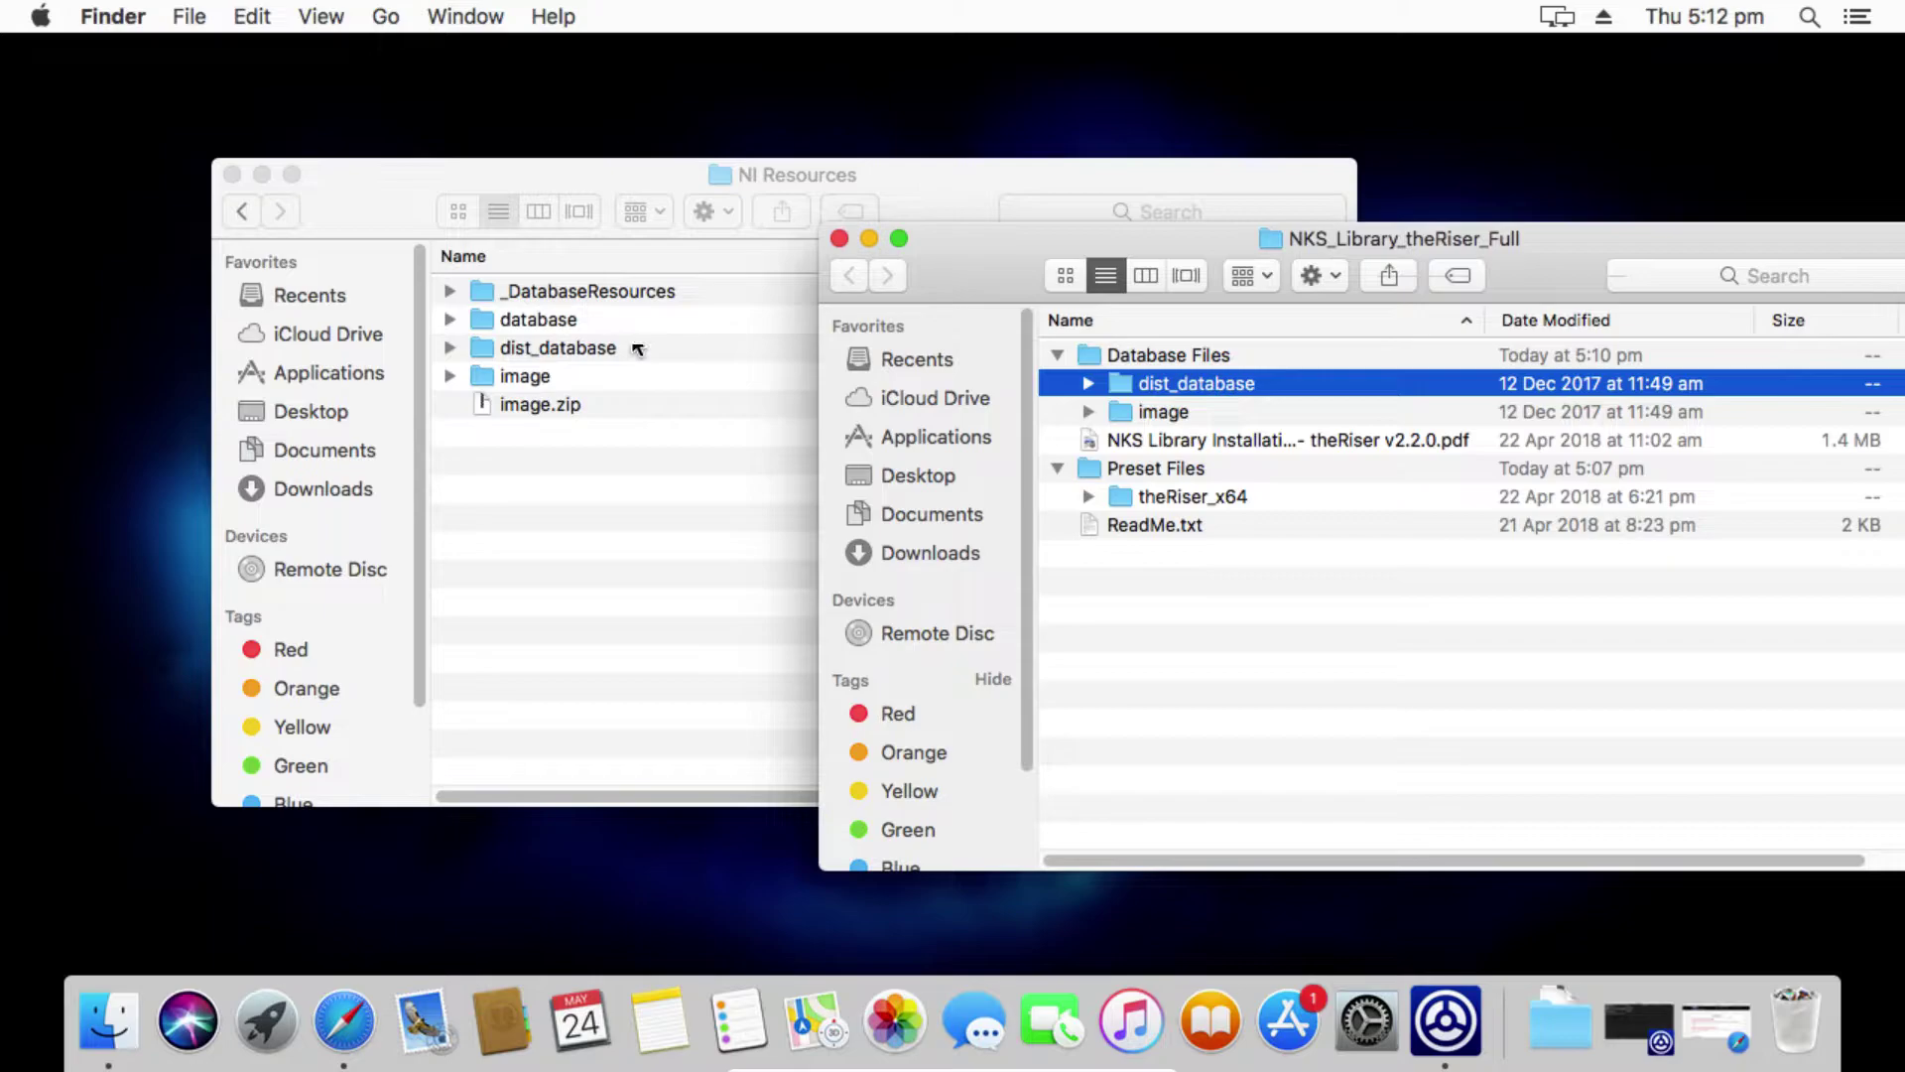
# Step: Paste dist_database into NI Resources again, confirming Replace to overwrite the existing folder
pyautogui.rightClick(1213, 387)
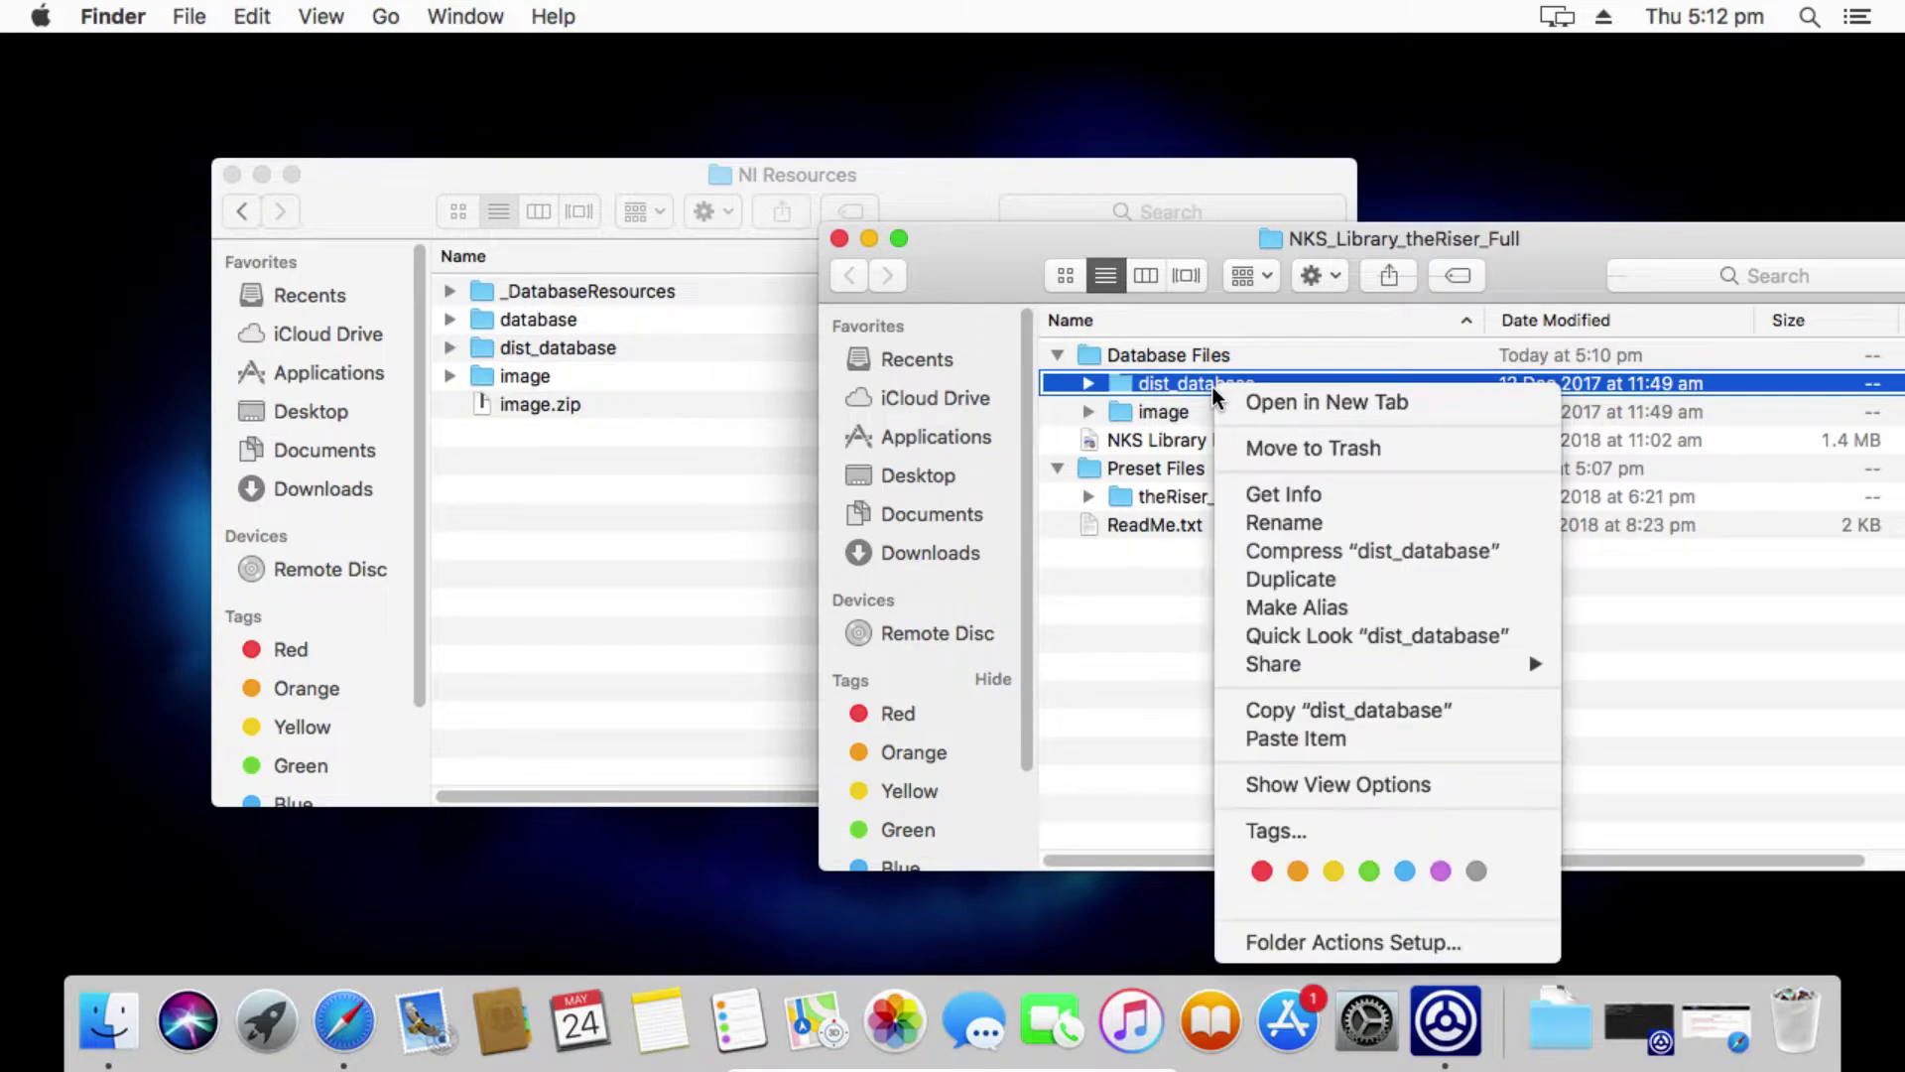
pyautogui.click(1278, 711)
pyautogui.rightClick(658, 554)
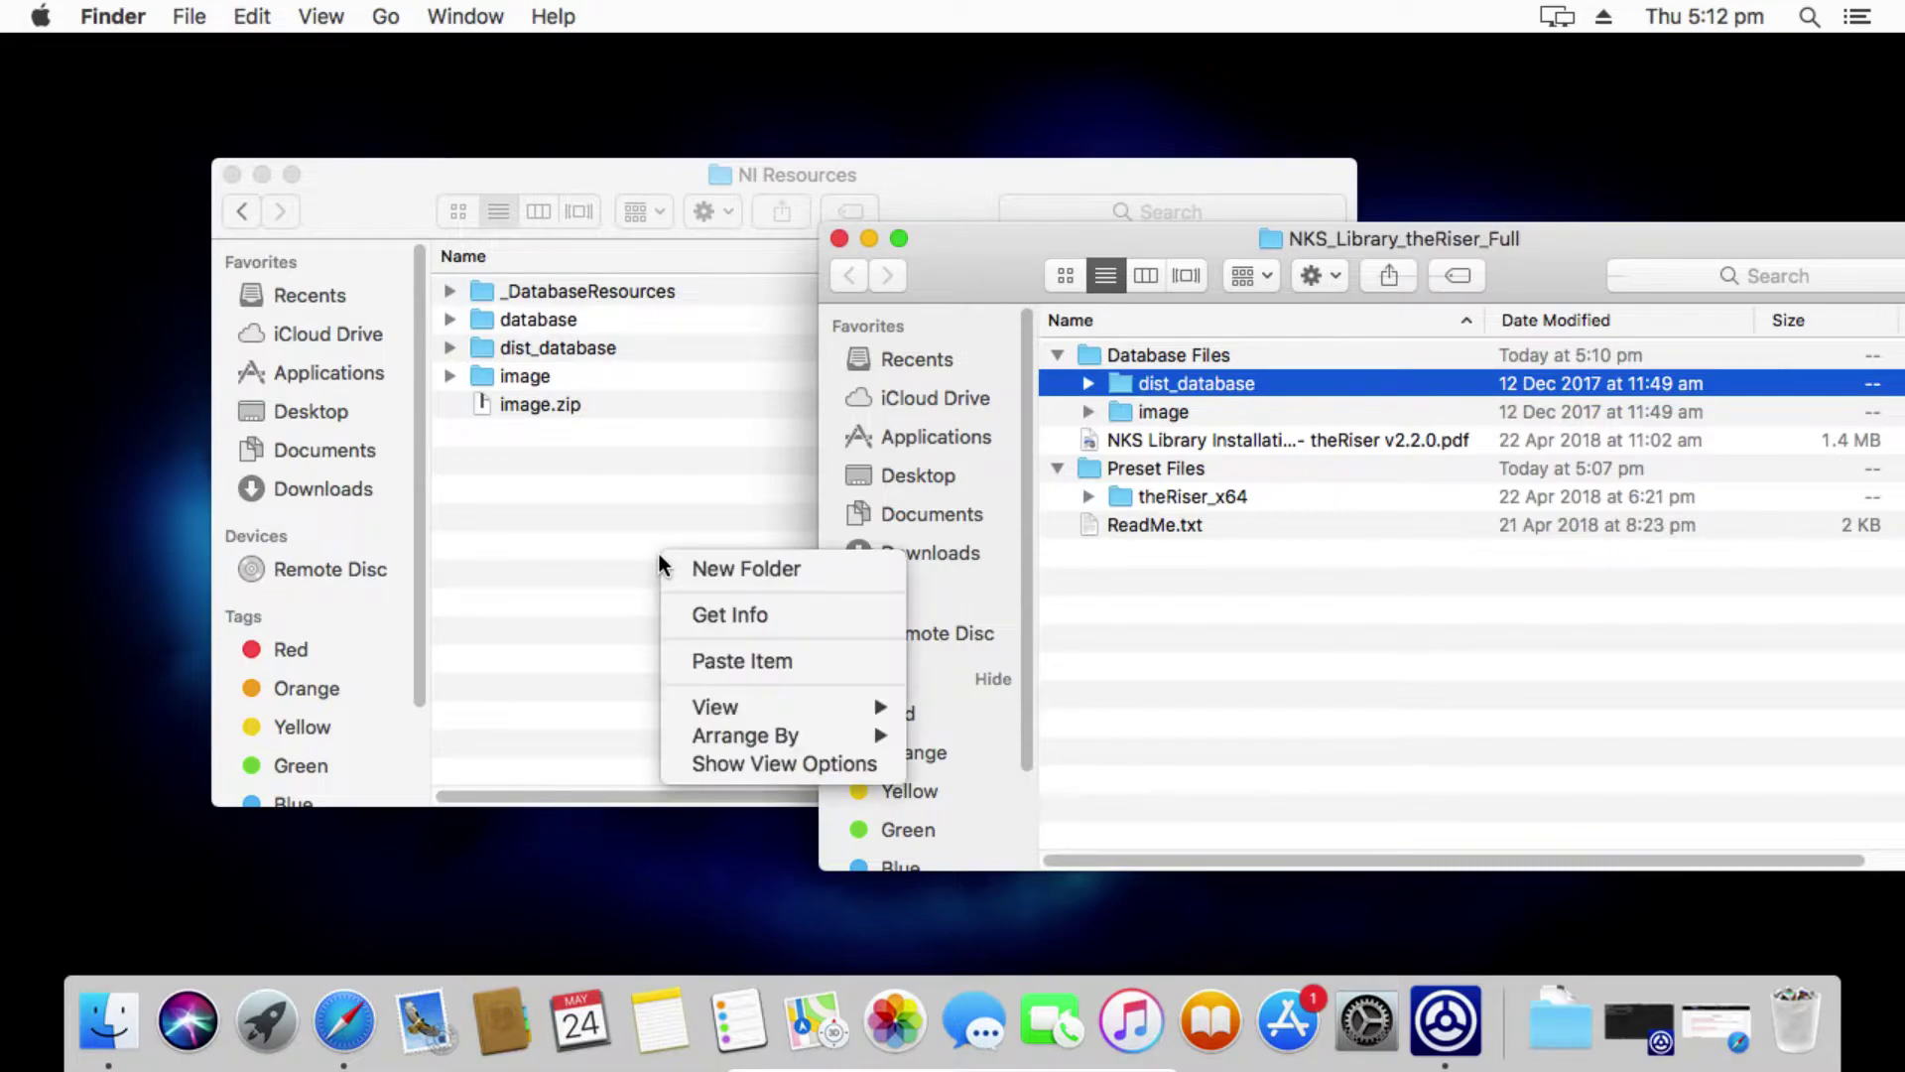
pyautogui.click(748, 659)
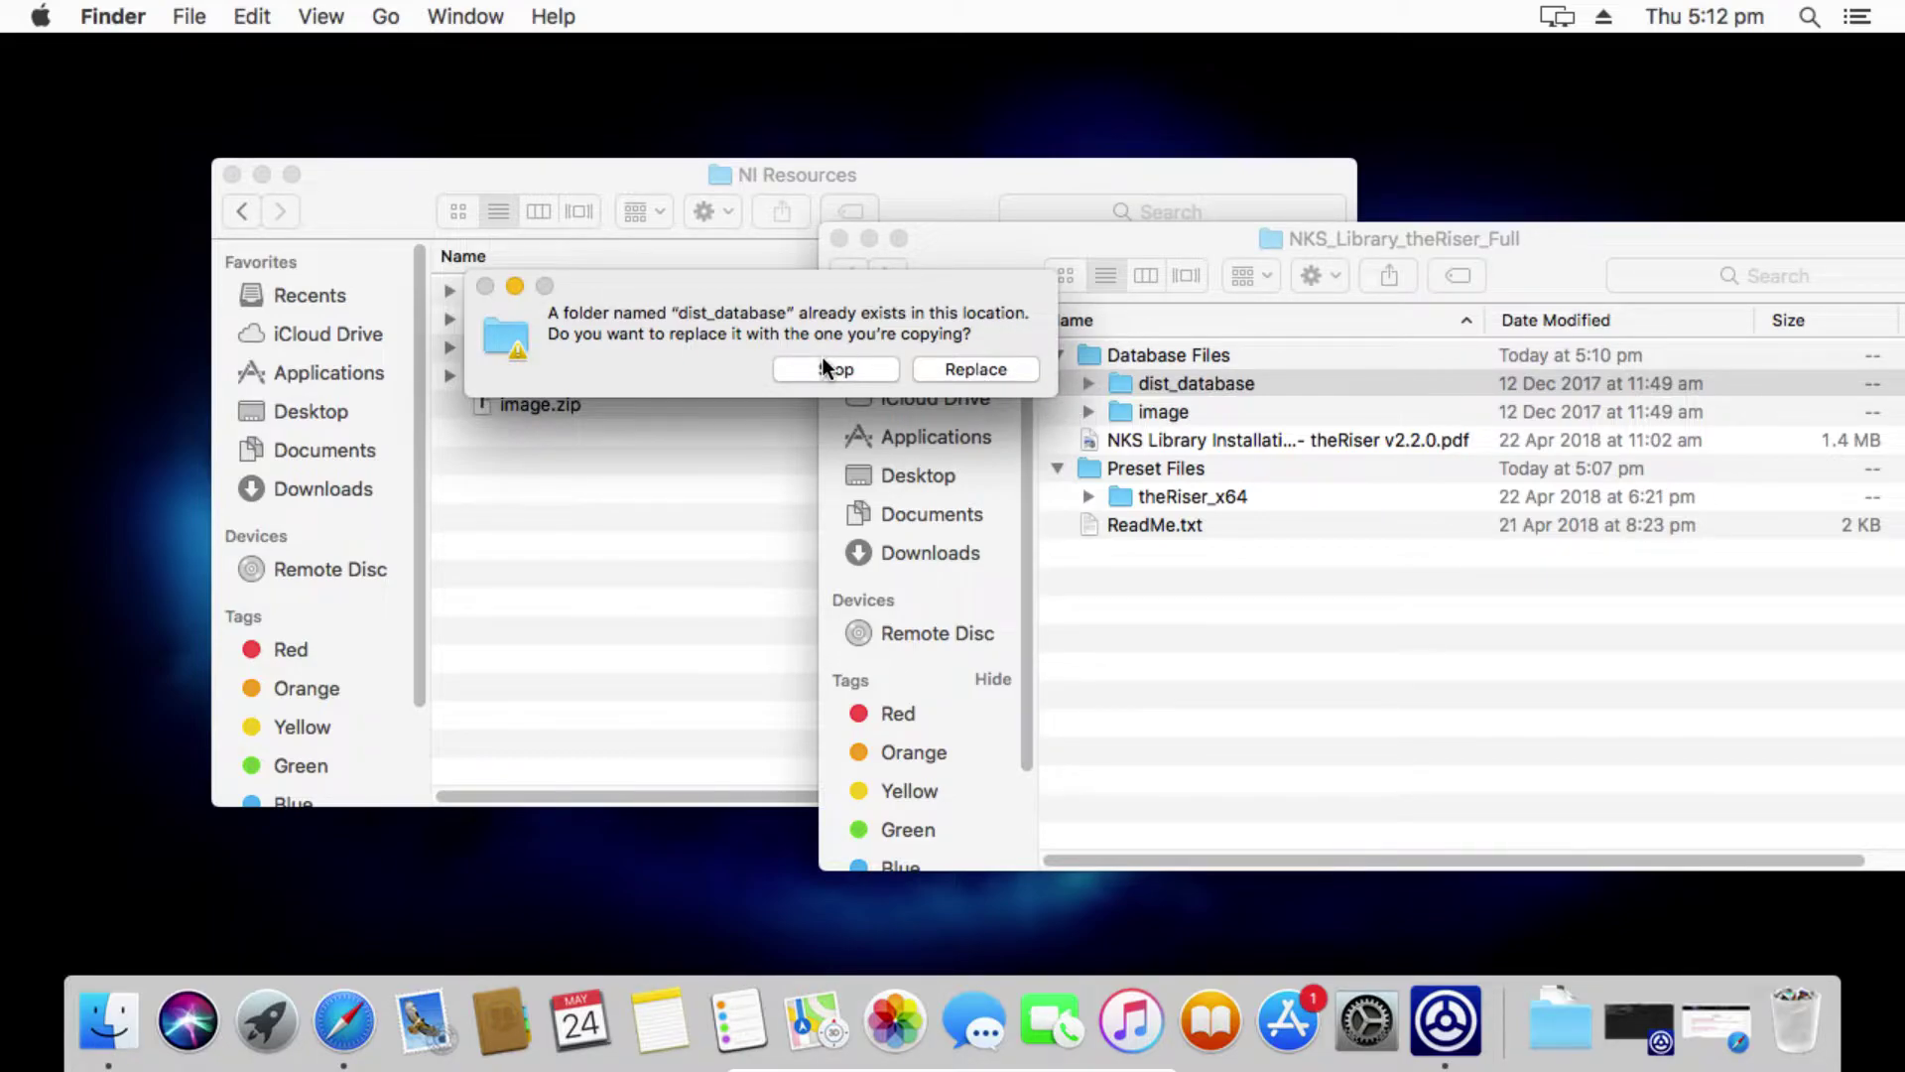
pyautogui.click(990, 368)
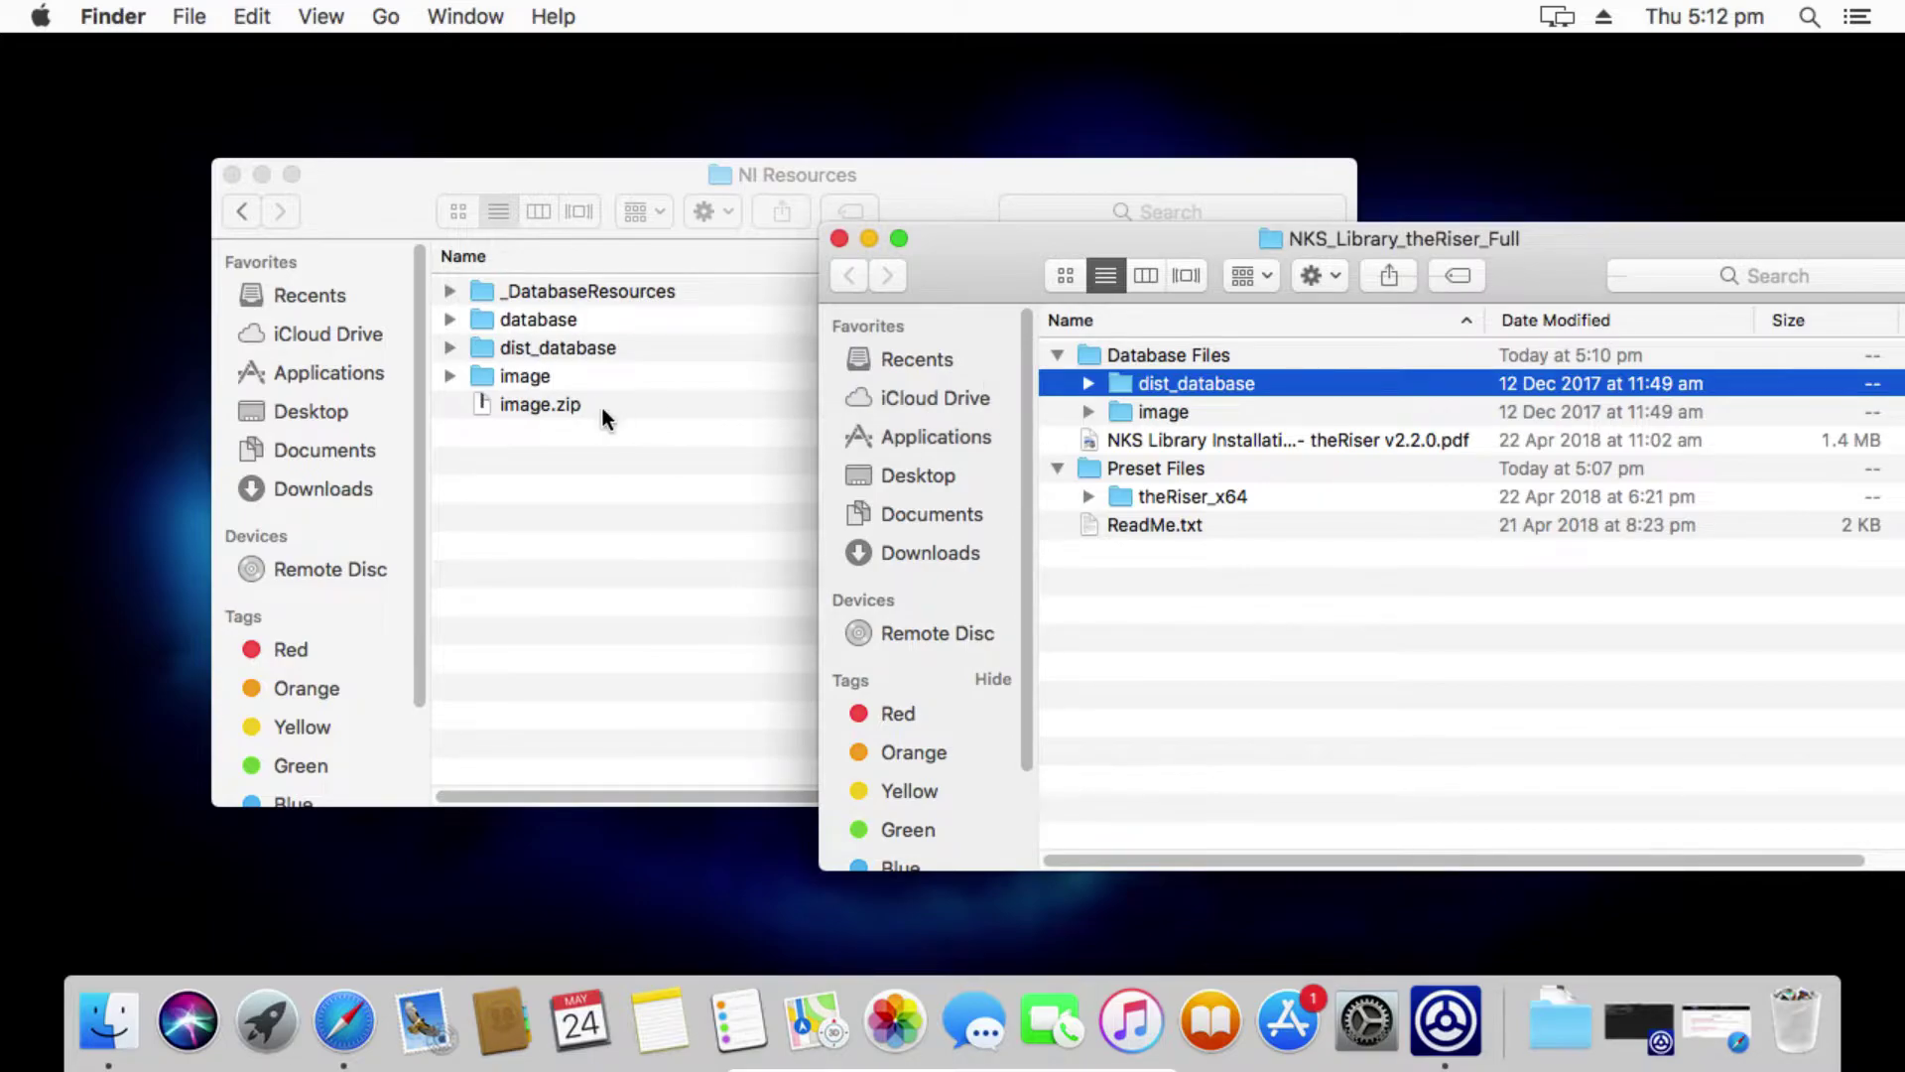
# Step: Expand dist_database in NI Resources and look over its airmusictech and theriser_x64 folders
pyautogui.click(516, 342)
pyautogui.click(1492, 639)
pyautogui.click(449, 344)
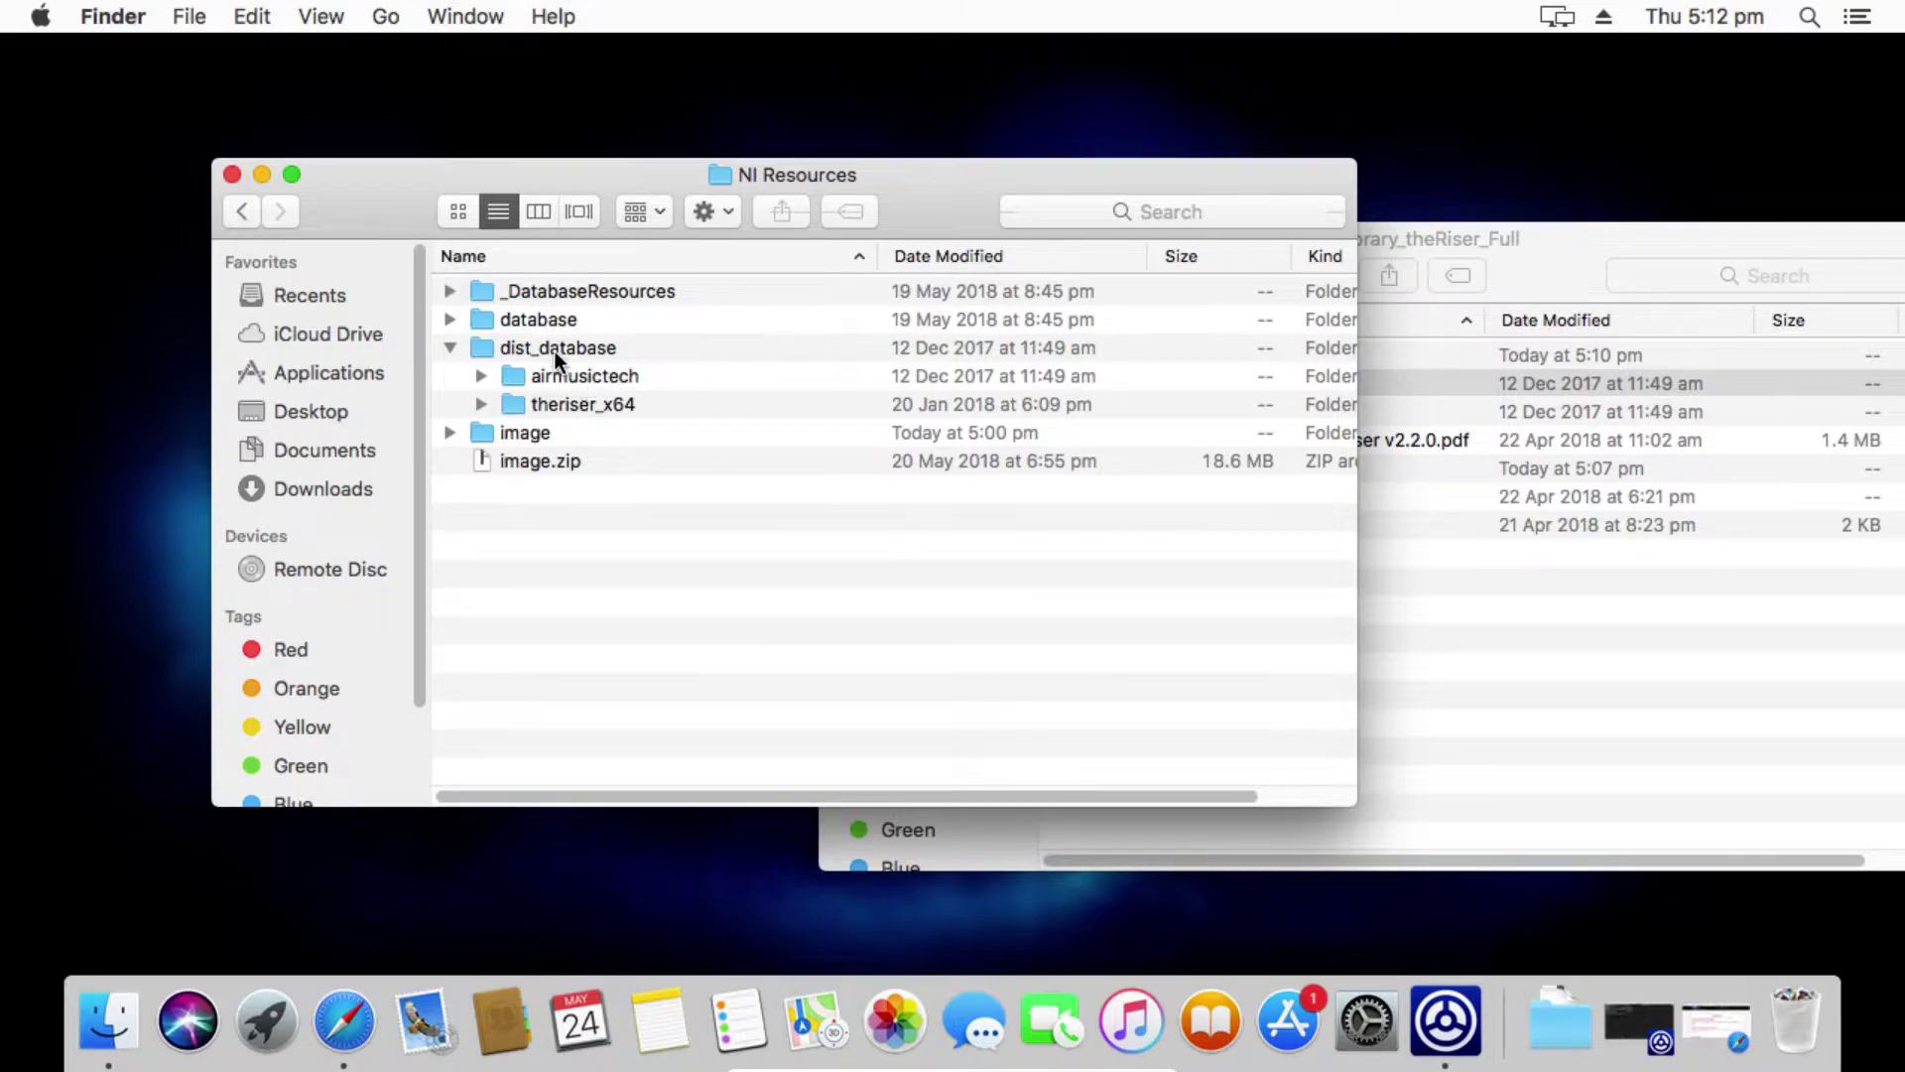
pyautogui.click(587, 374)
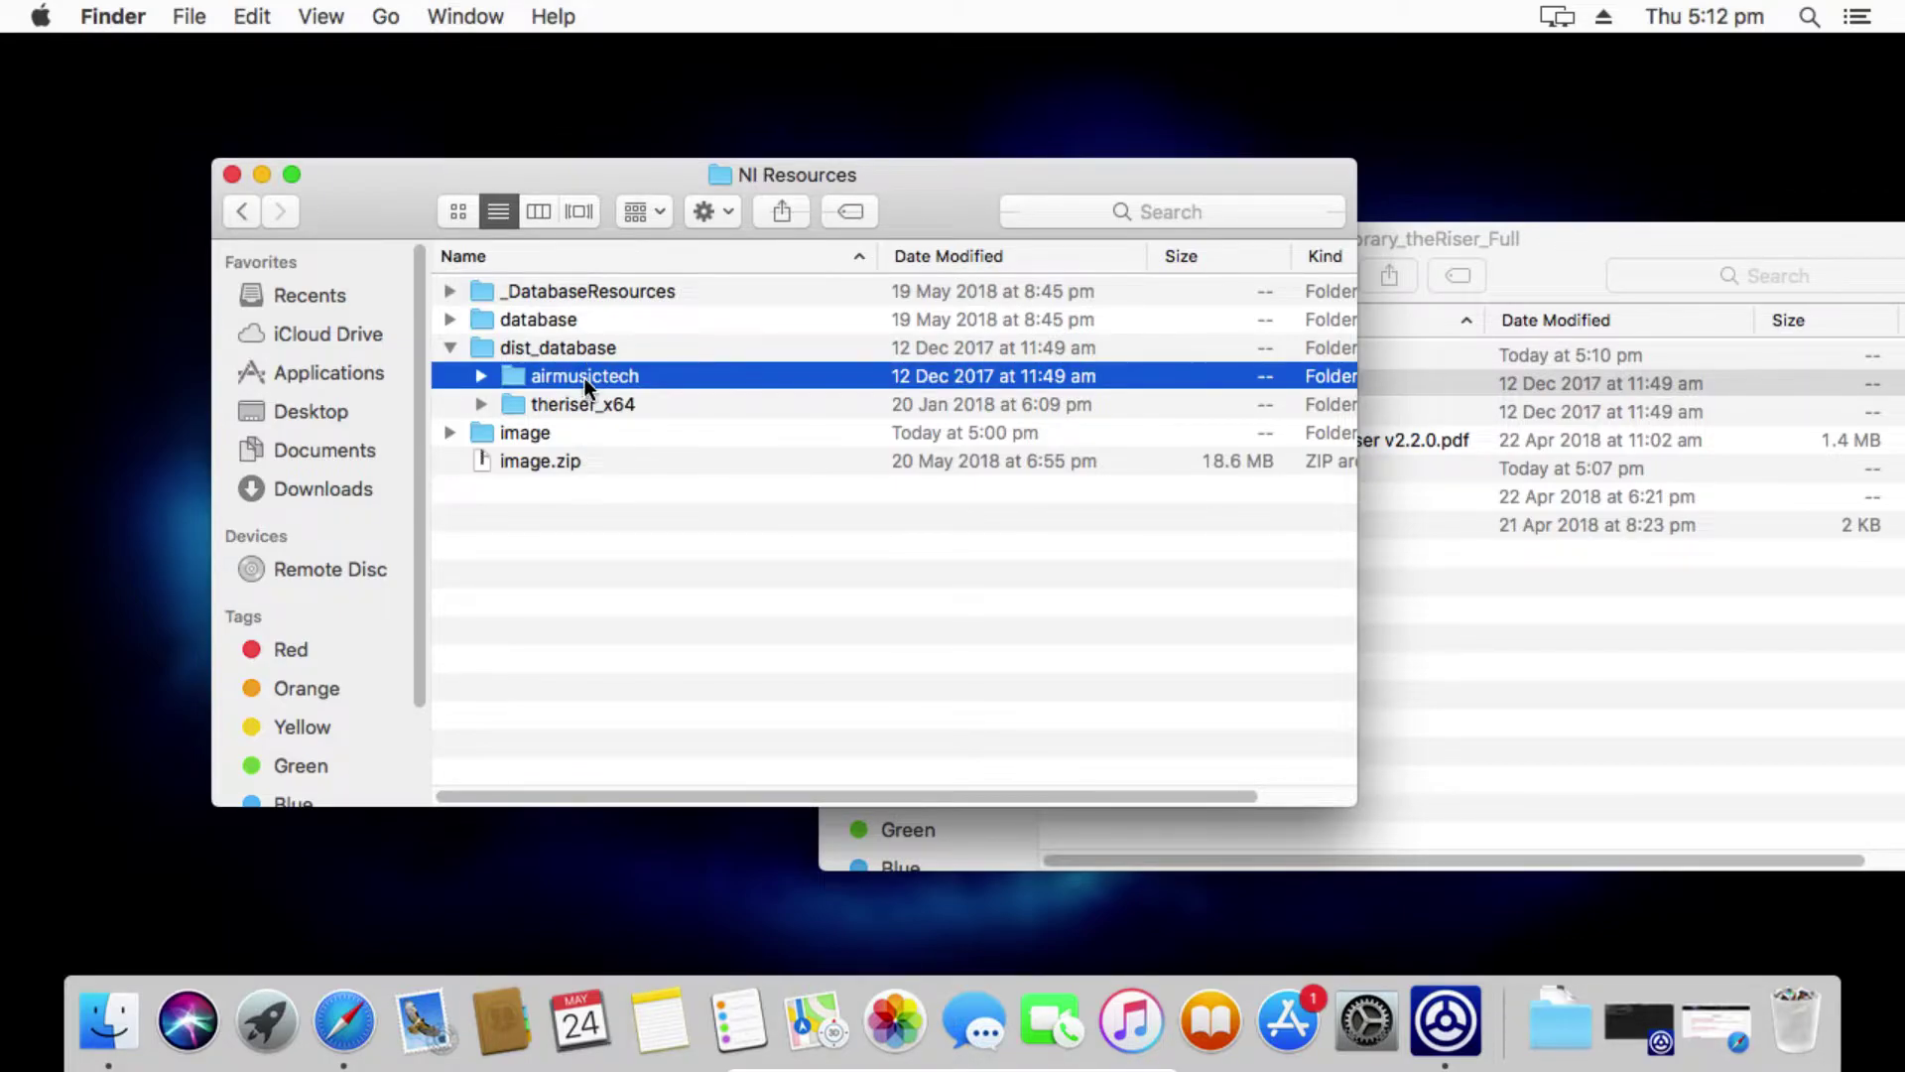
pyautogui.click(580, 405)
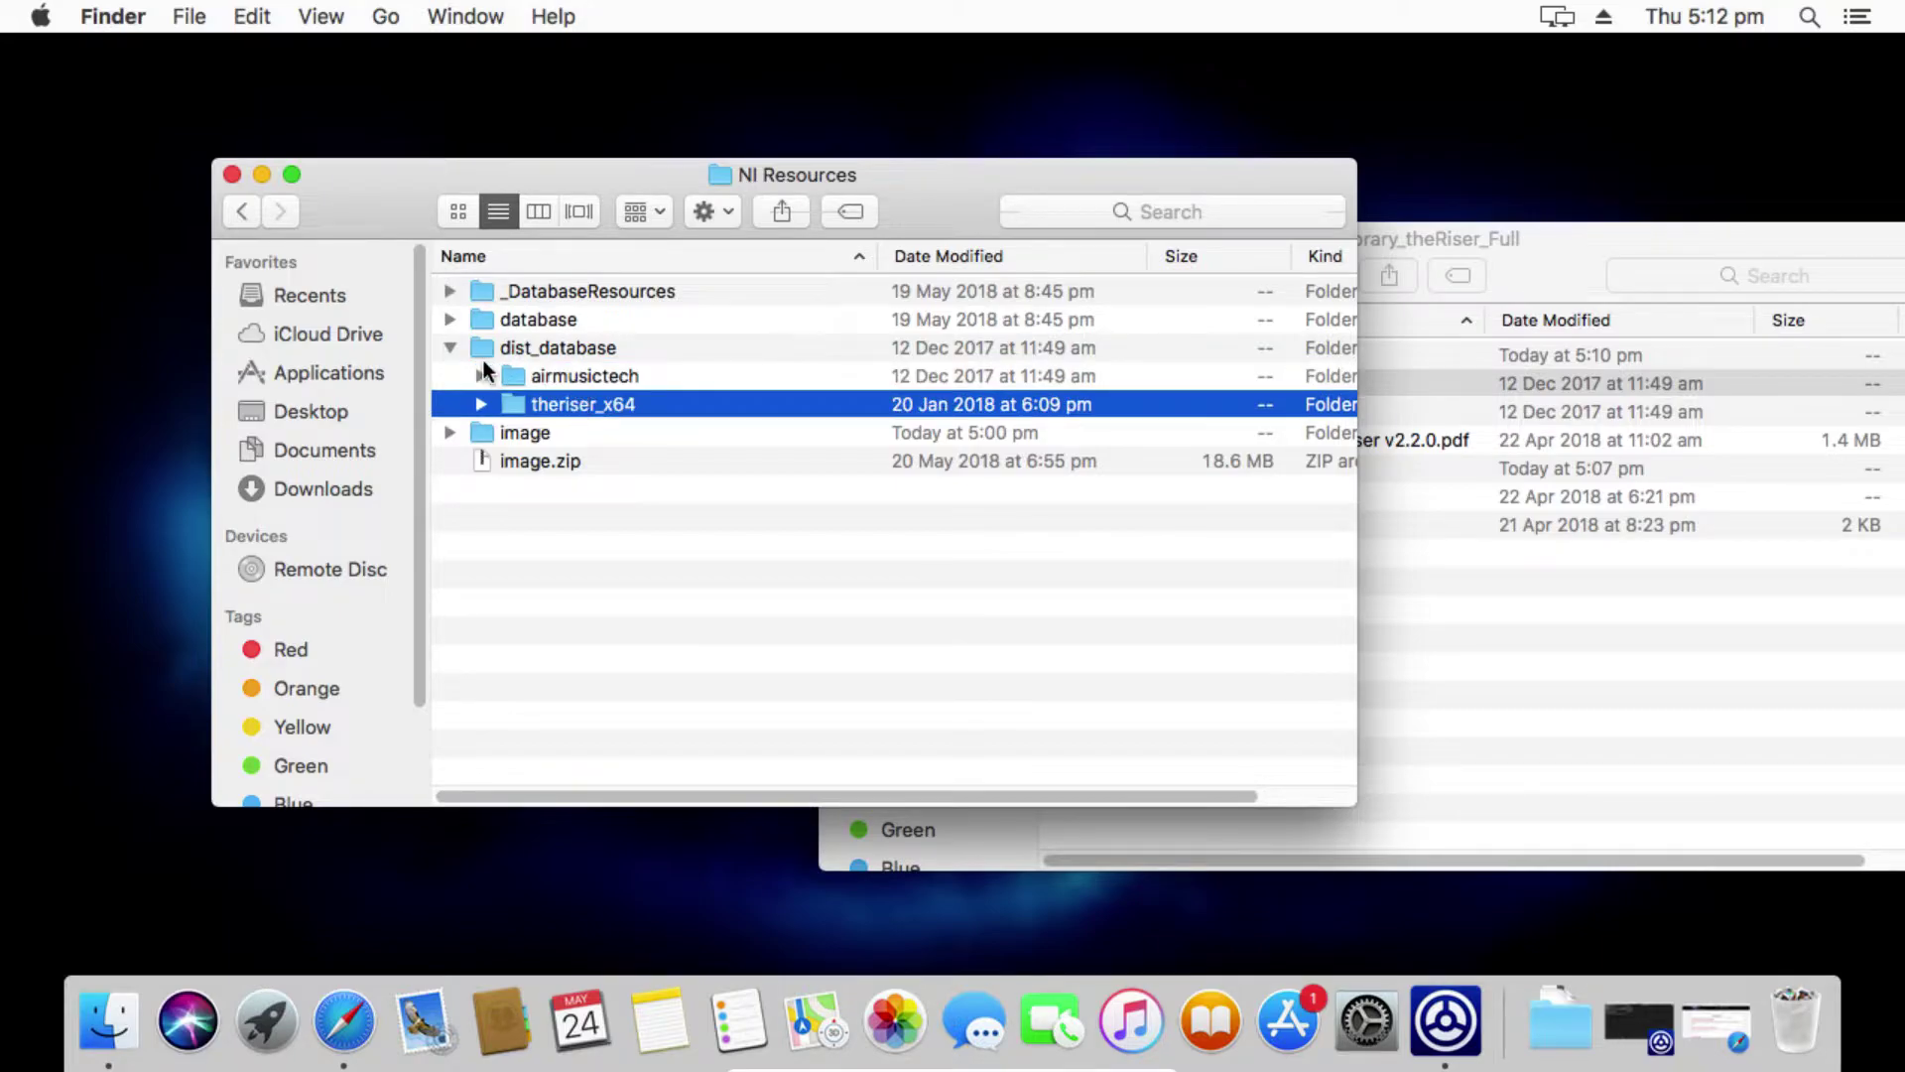
pyautogui.click(453, 347)
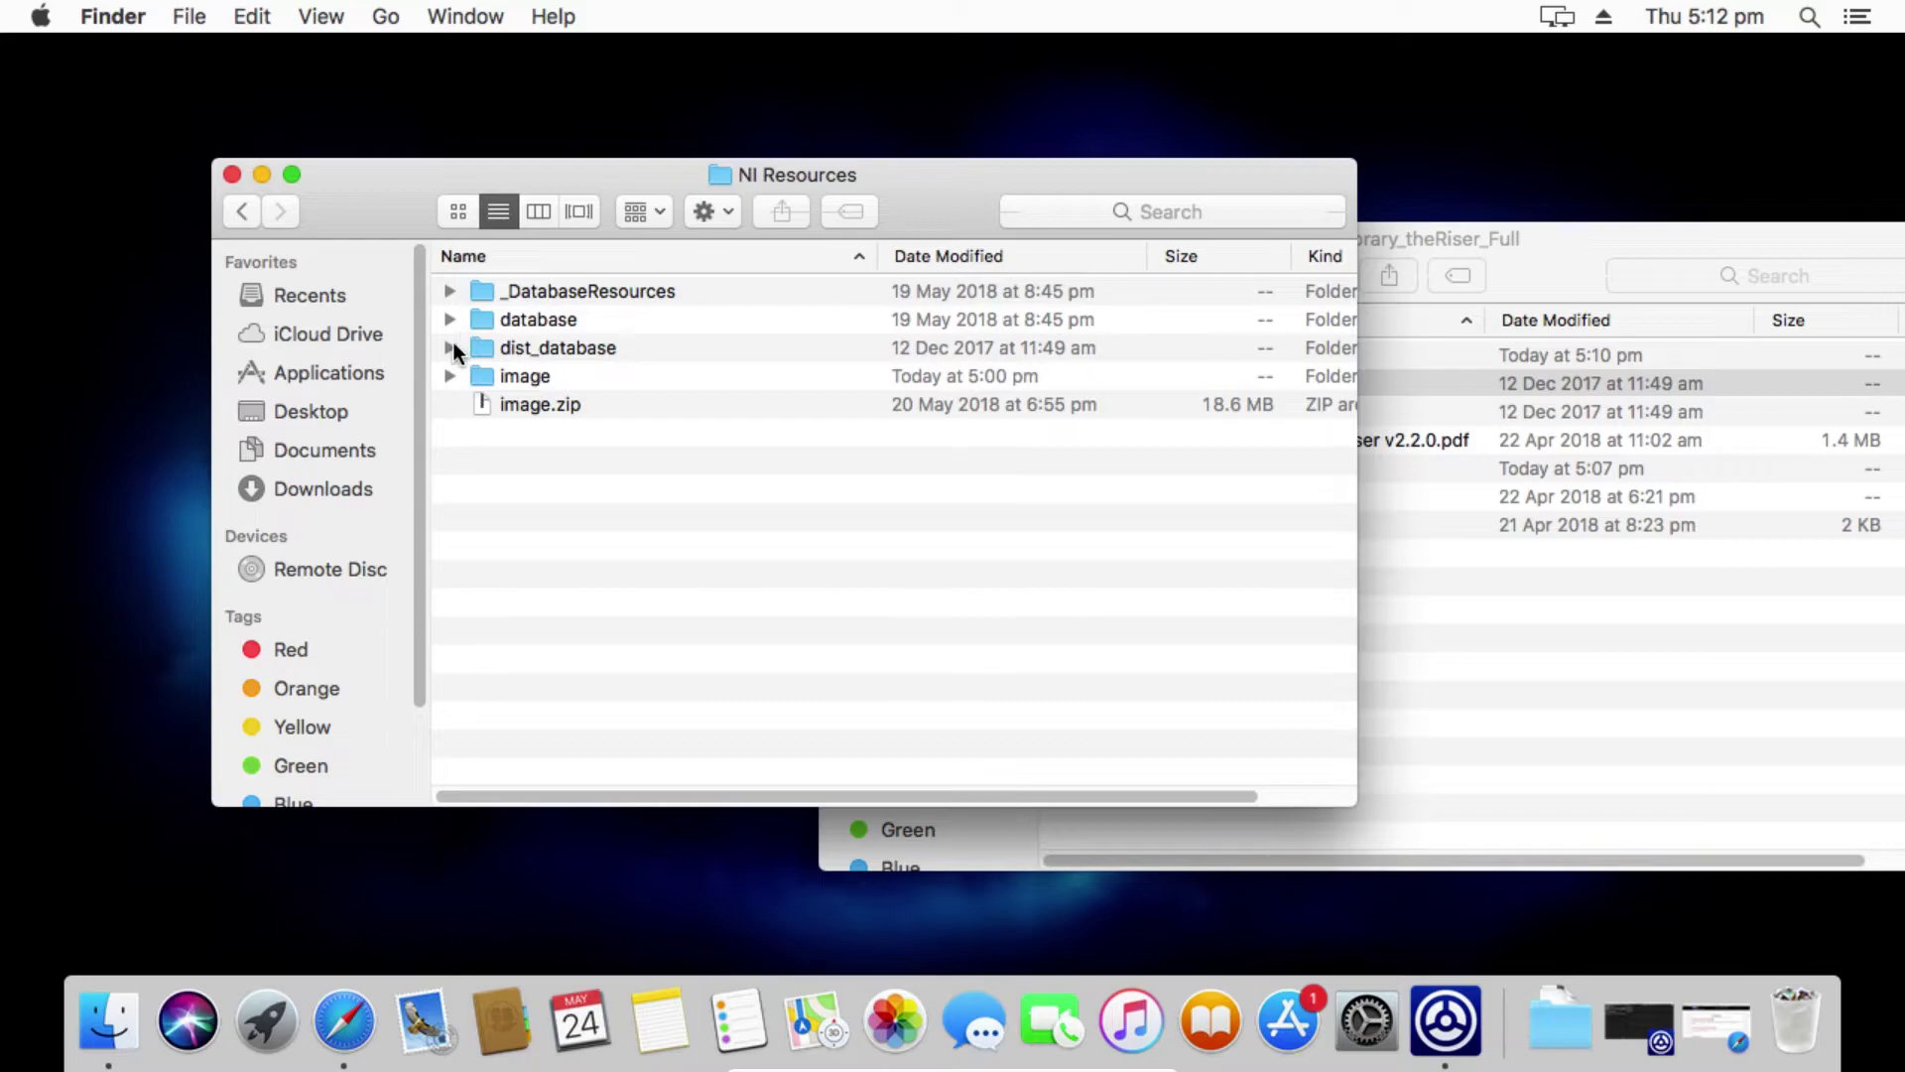
pyautogui.click(452, 346)
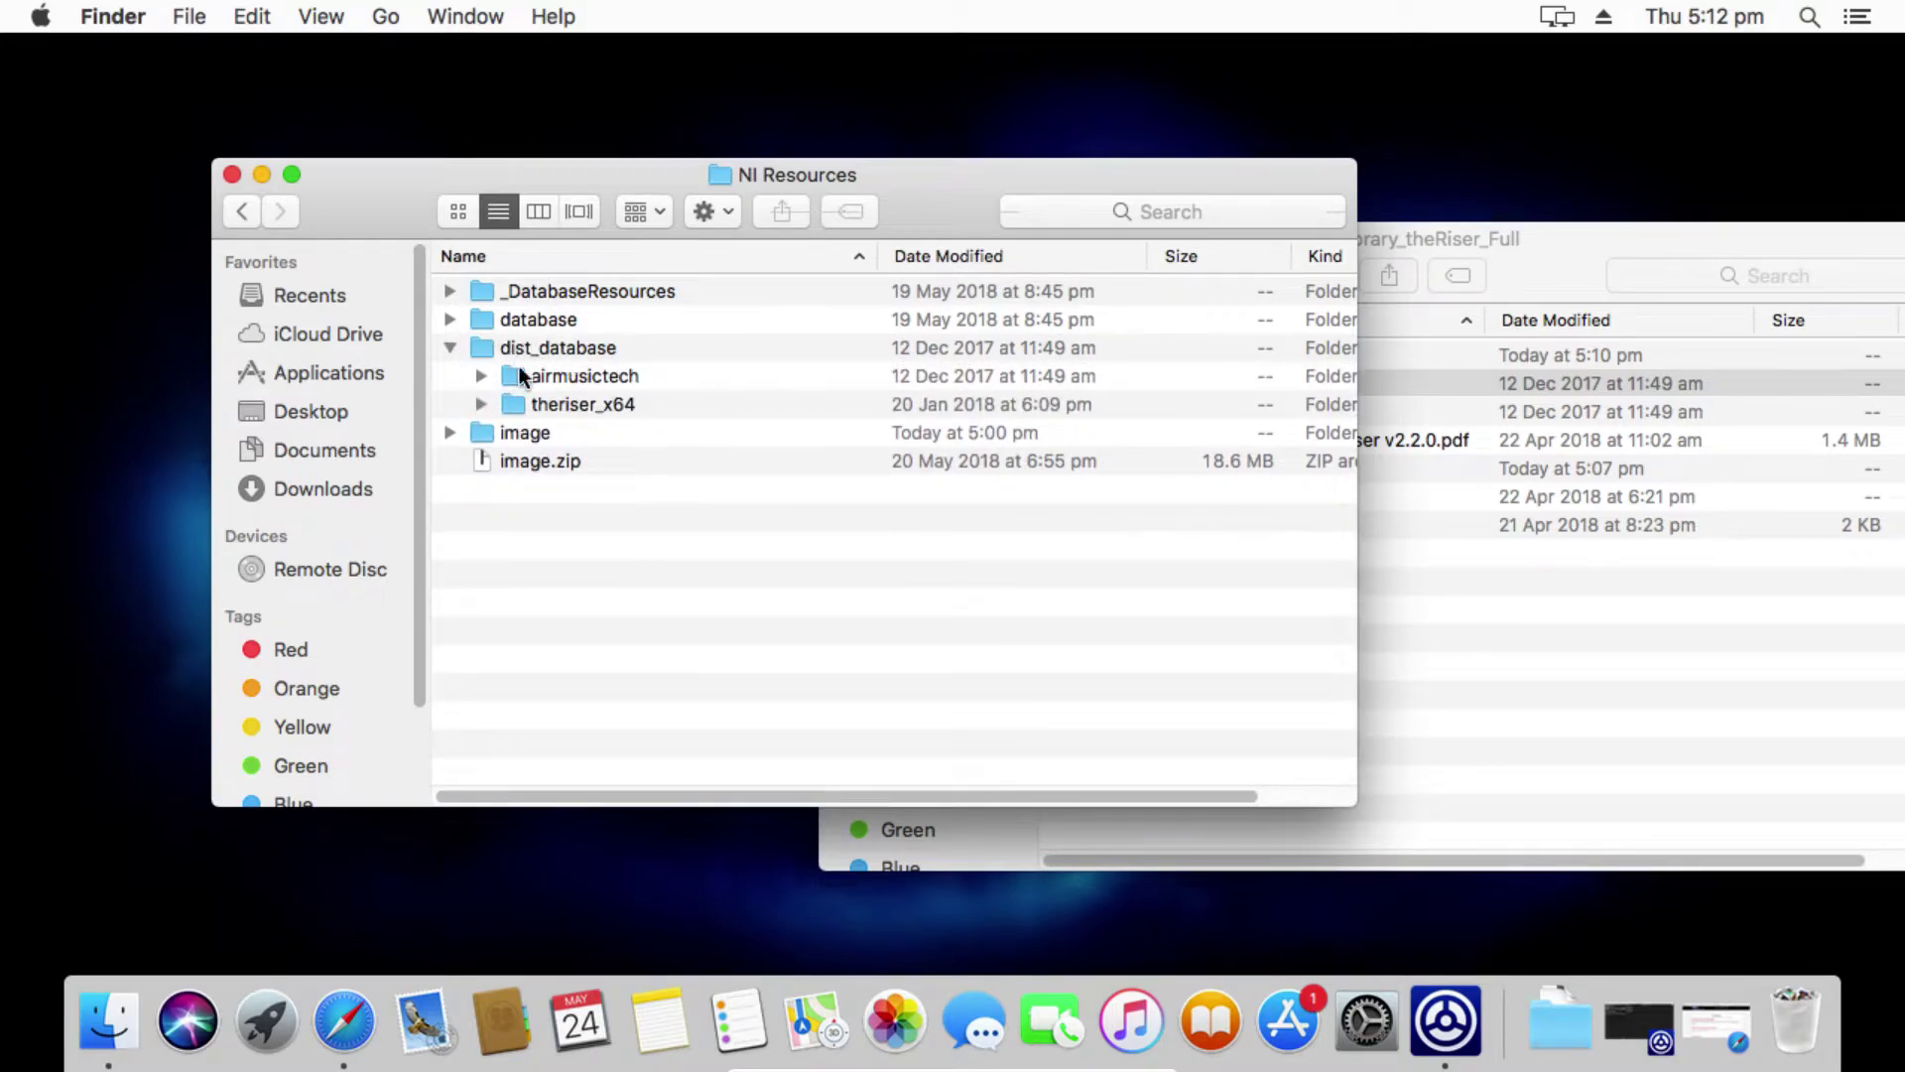
# Step: In the theRiser library window, select airmusictech and theriser_x64 and copy both
pyautogui.click(1589, 241)
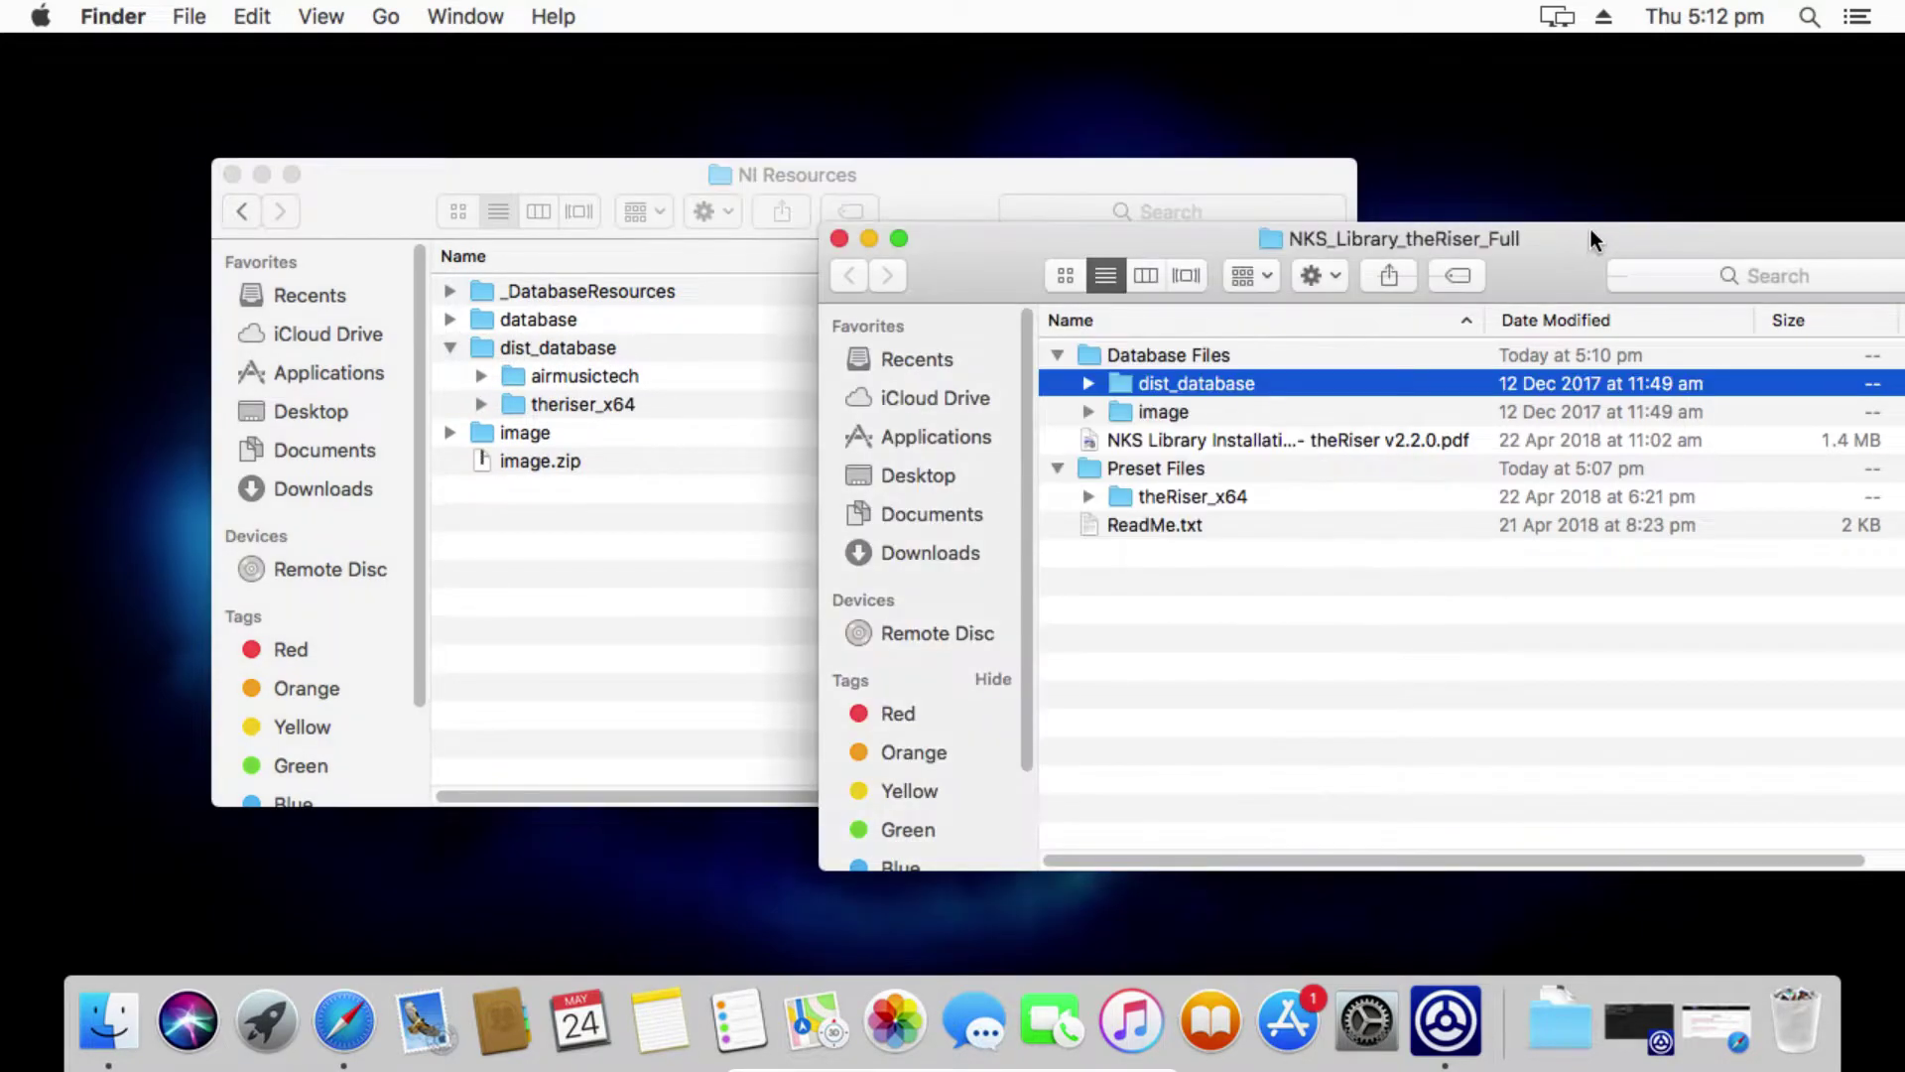
pyautogui.click(1089, 383)
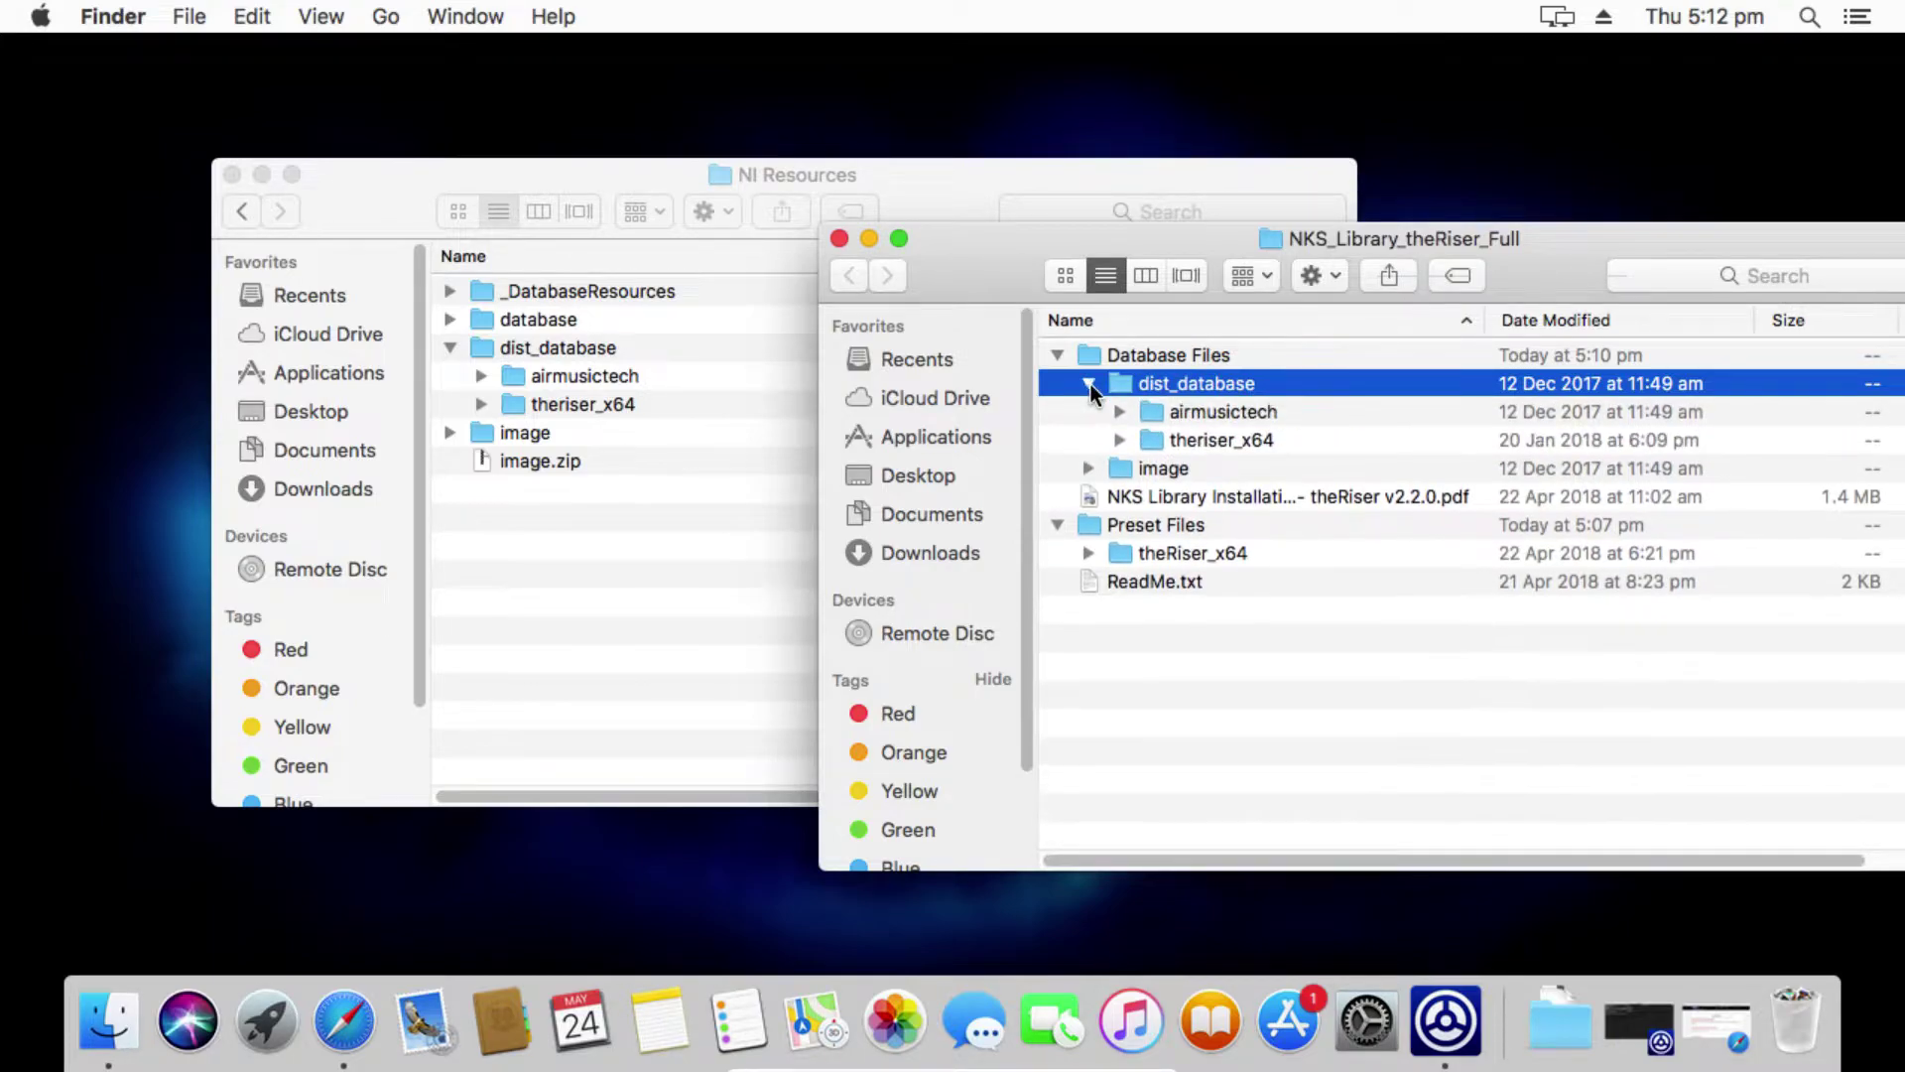
pyautogui.click(1200, 405)
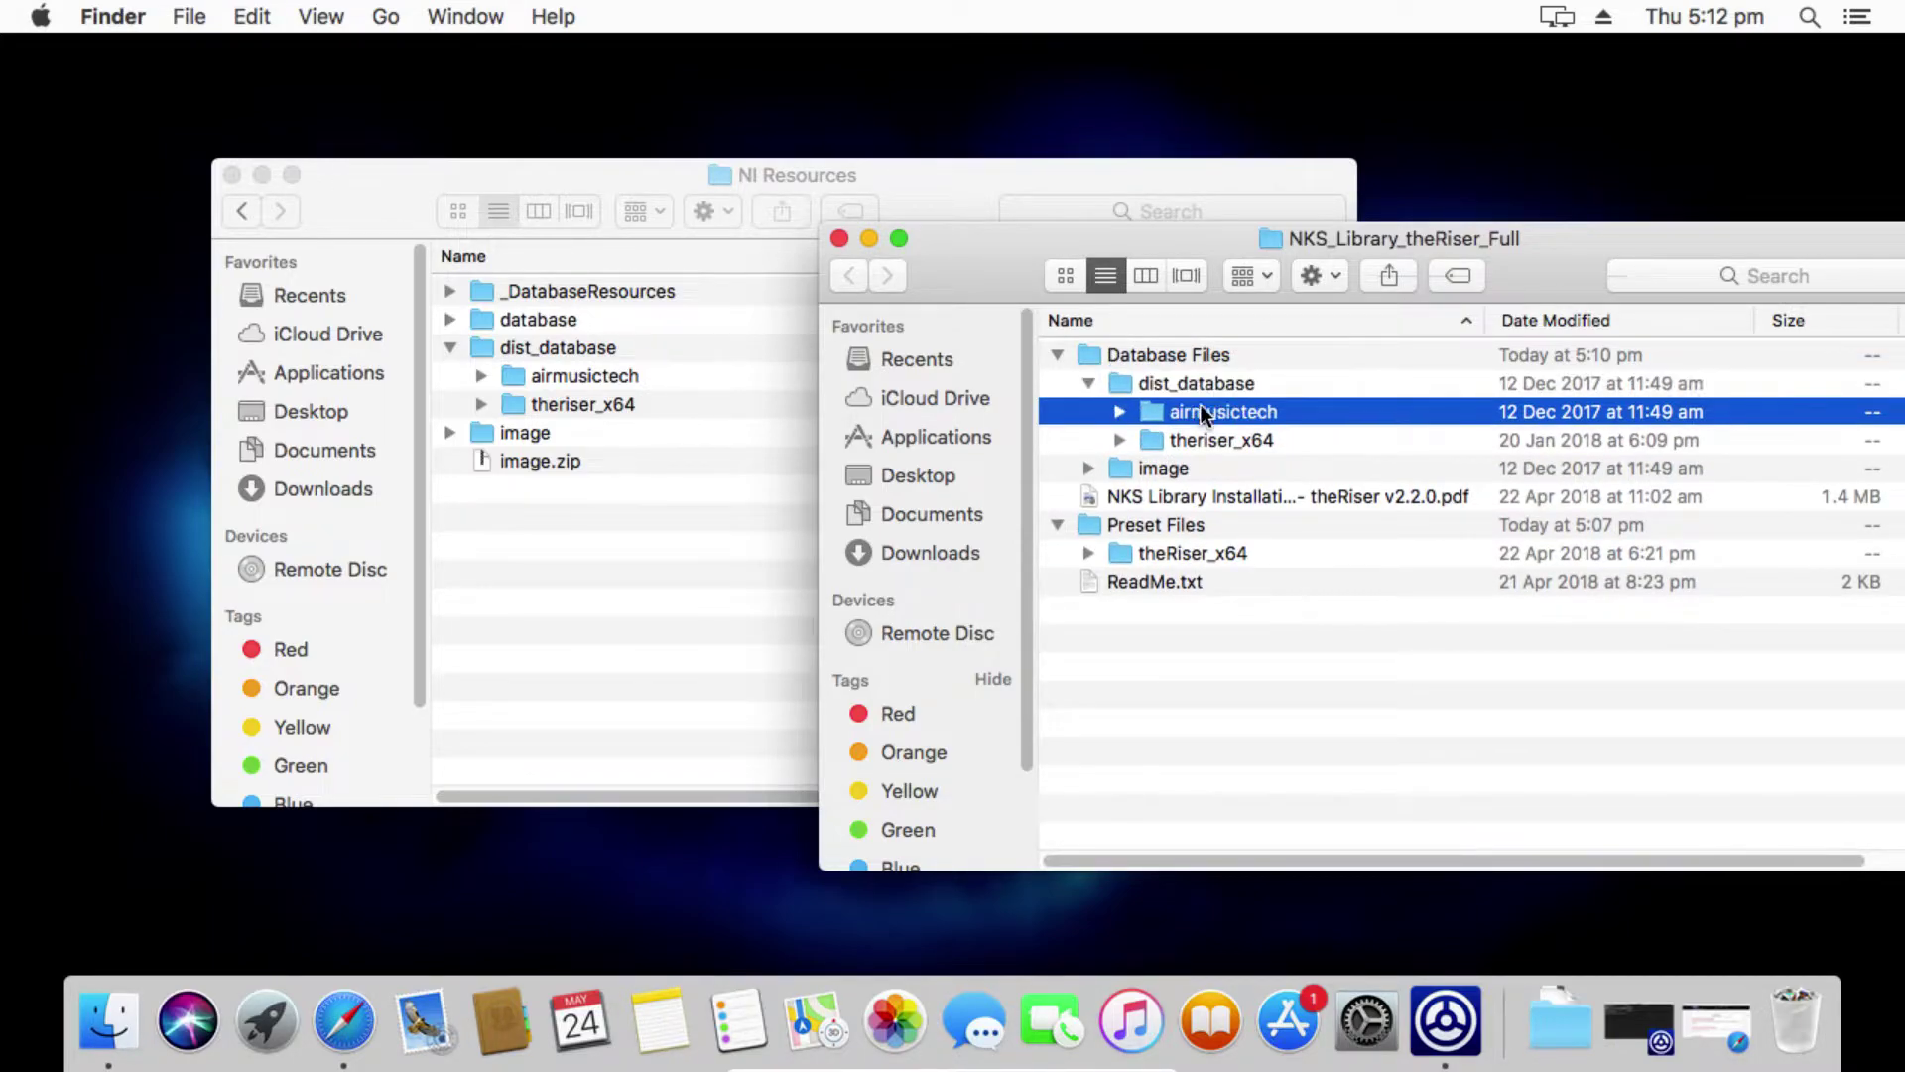
pyautogui.keyDown('shift'); pyautogui.click(1210, 437); pyautogui.keyUp('shift')
pyautogui.rightClick(1207, 438)
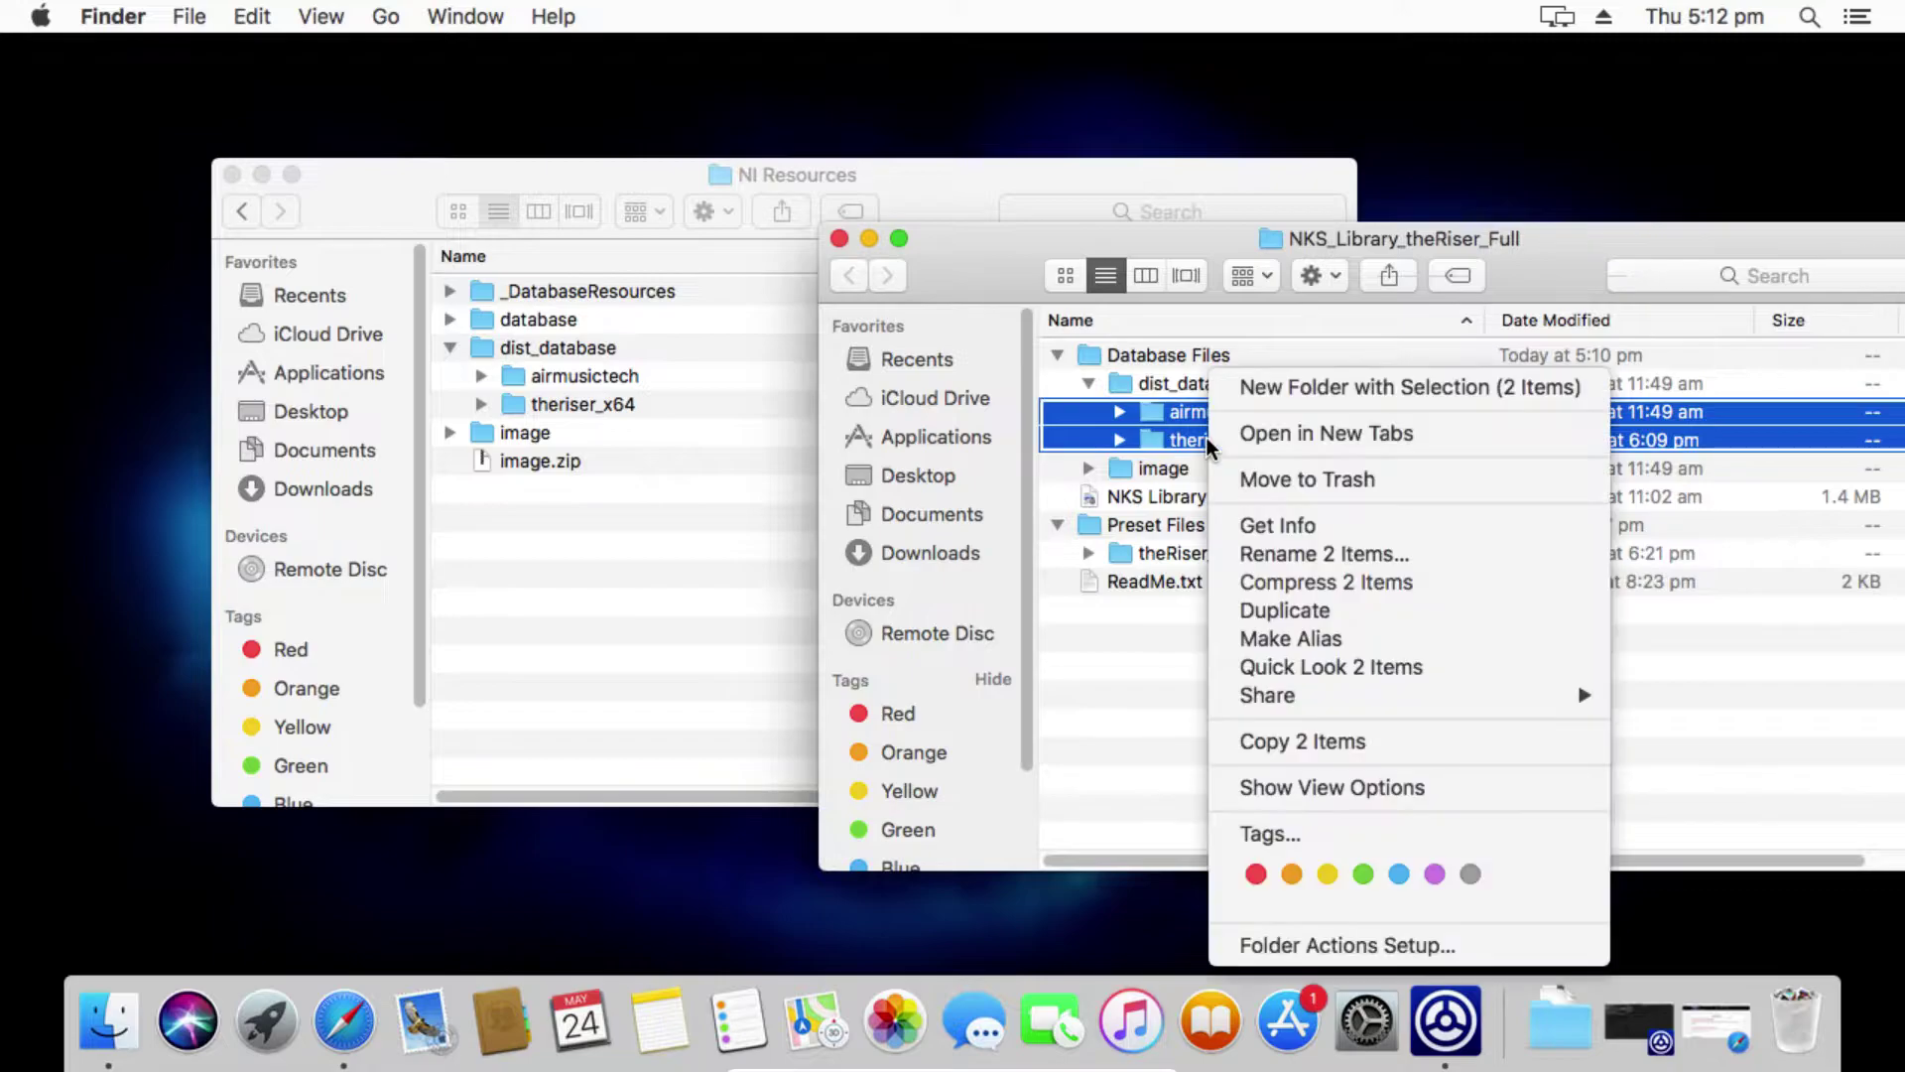
pyautogui.click(1294, 742)
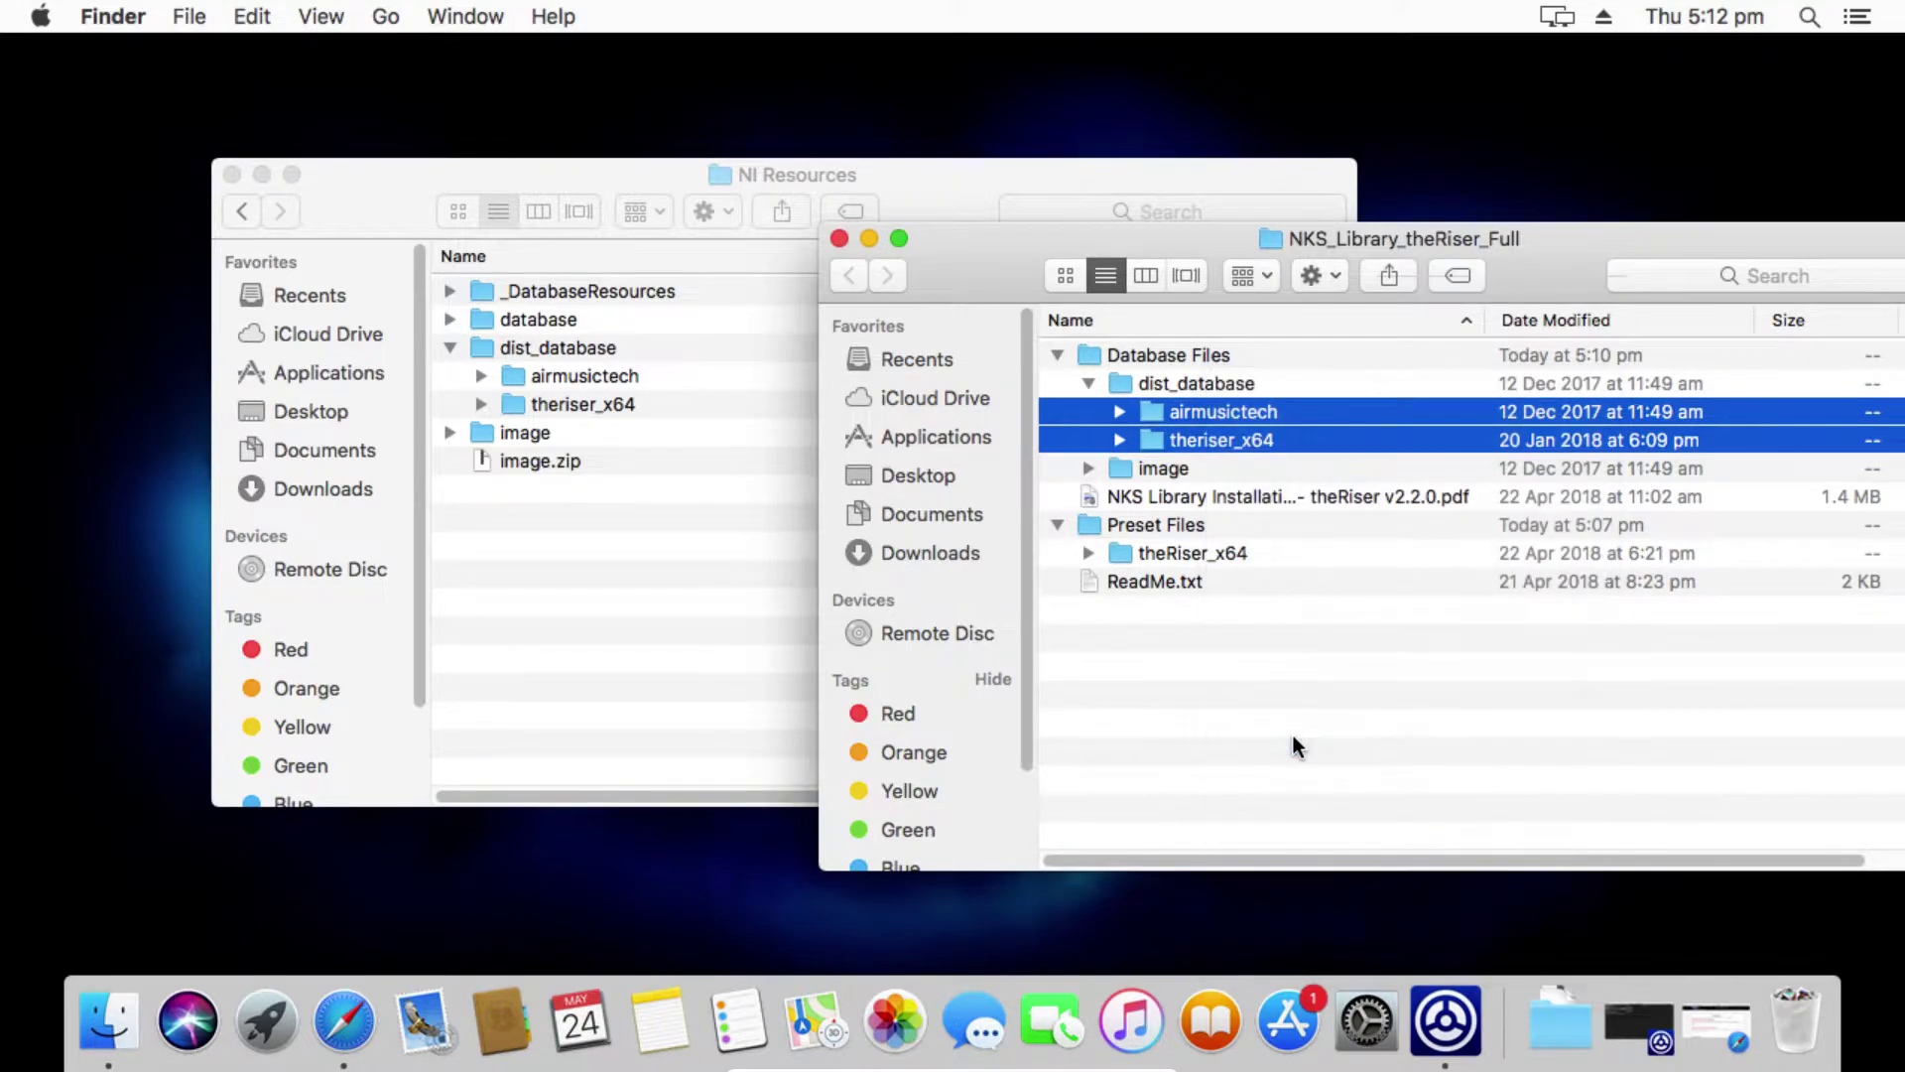
# Step: Select dist_database in NI Resources and bring up its actions menu
pyautogui.click(544, 345)
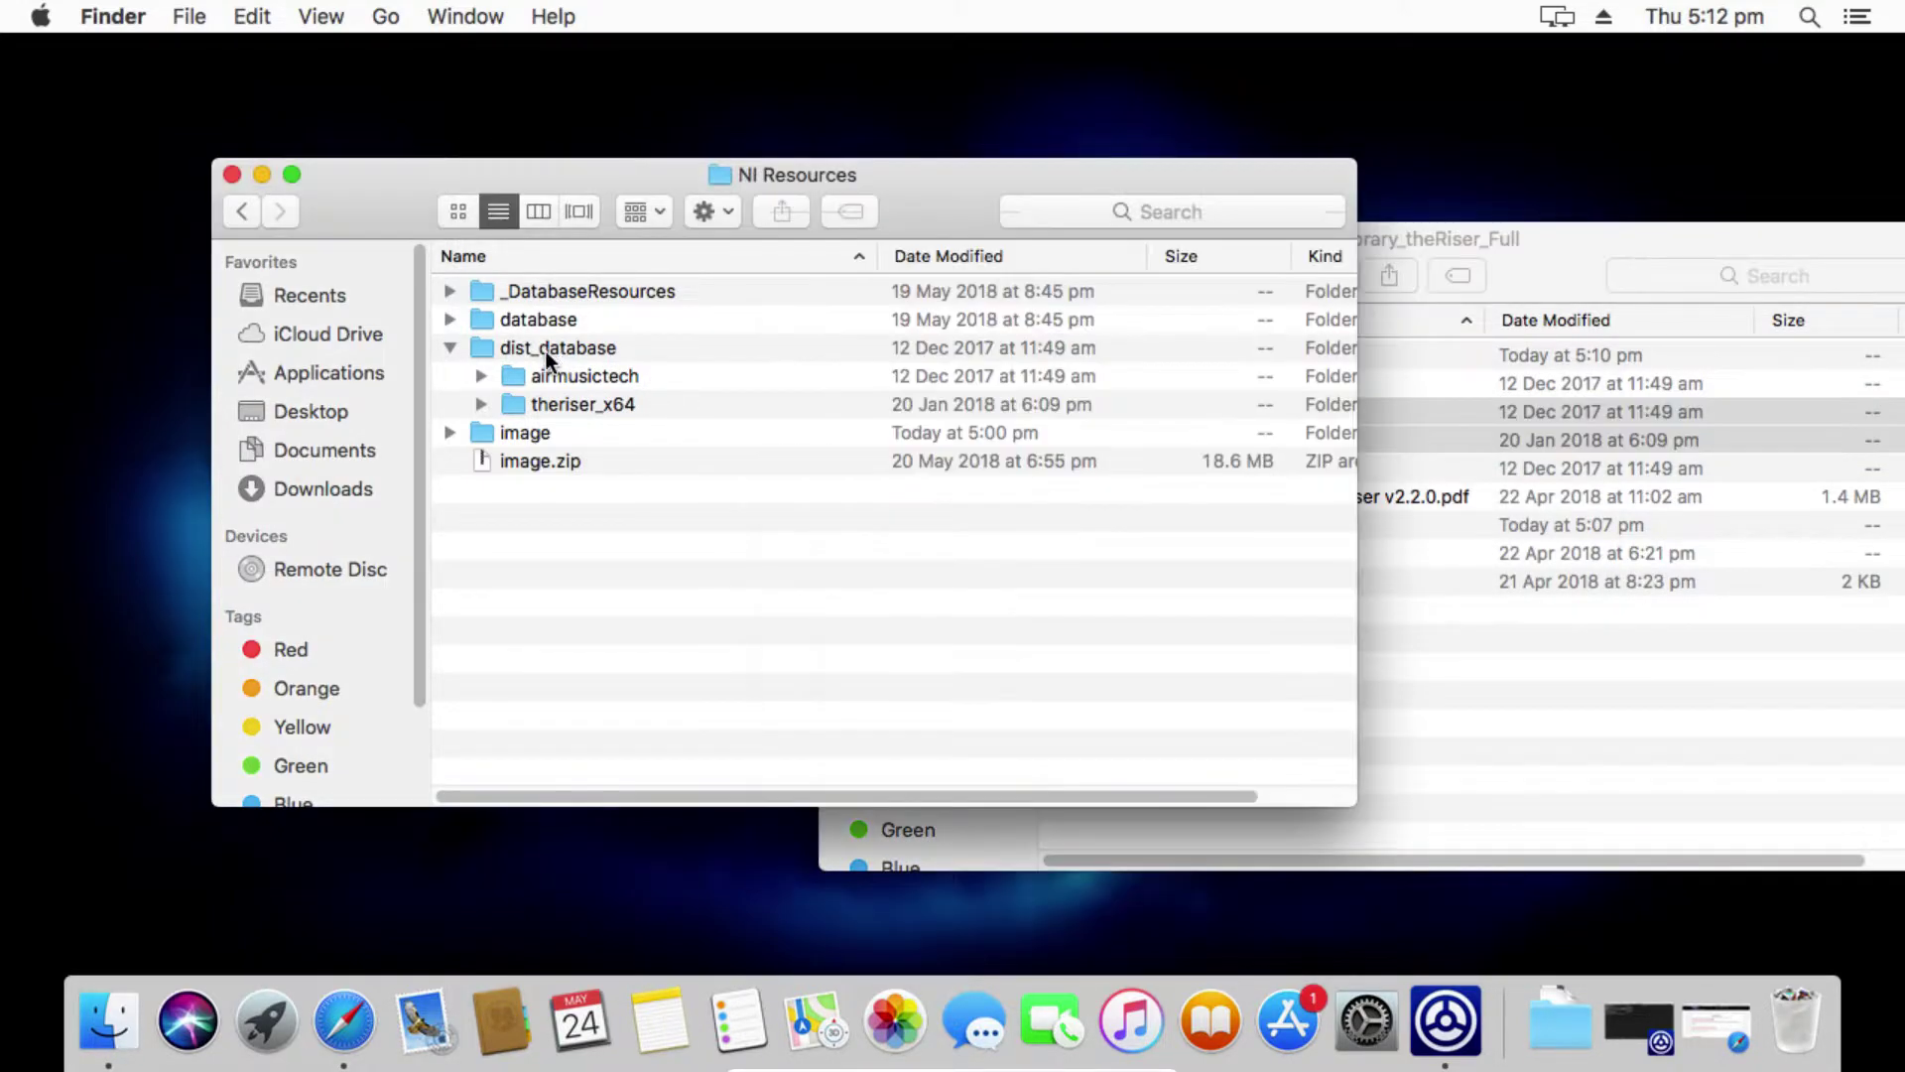
pyautogui.click(526, 348)
pyautogui.rightClick(518, 347)
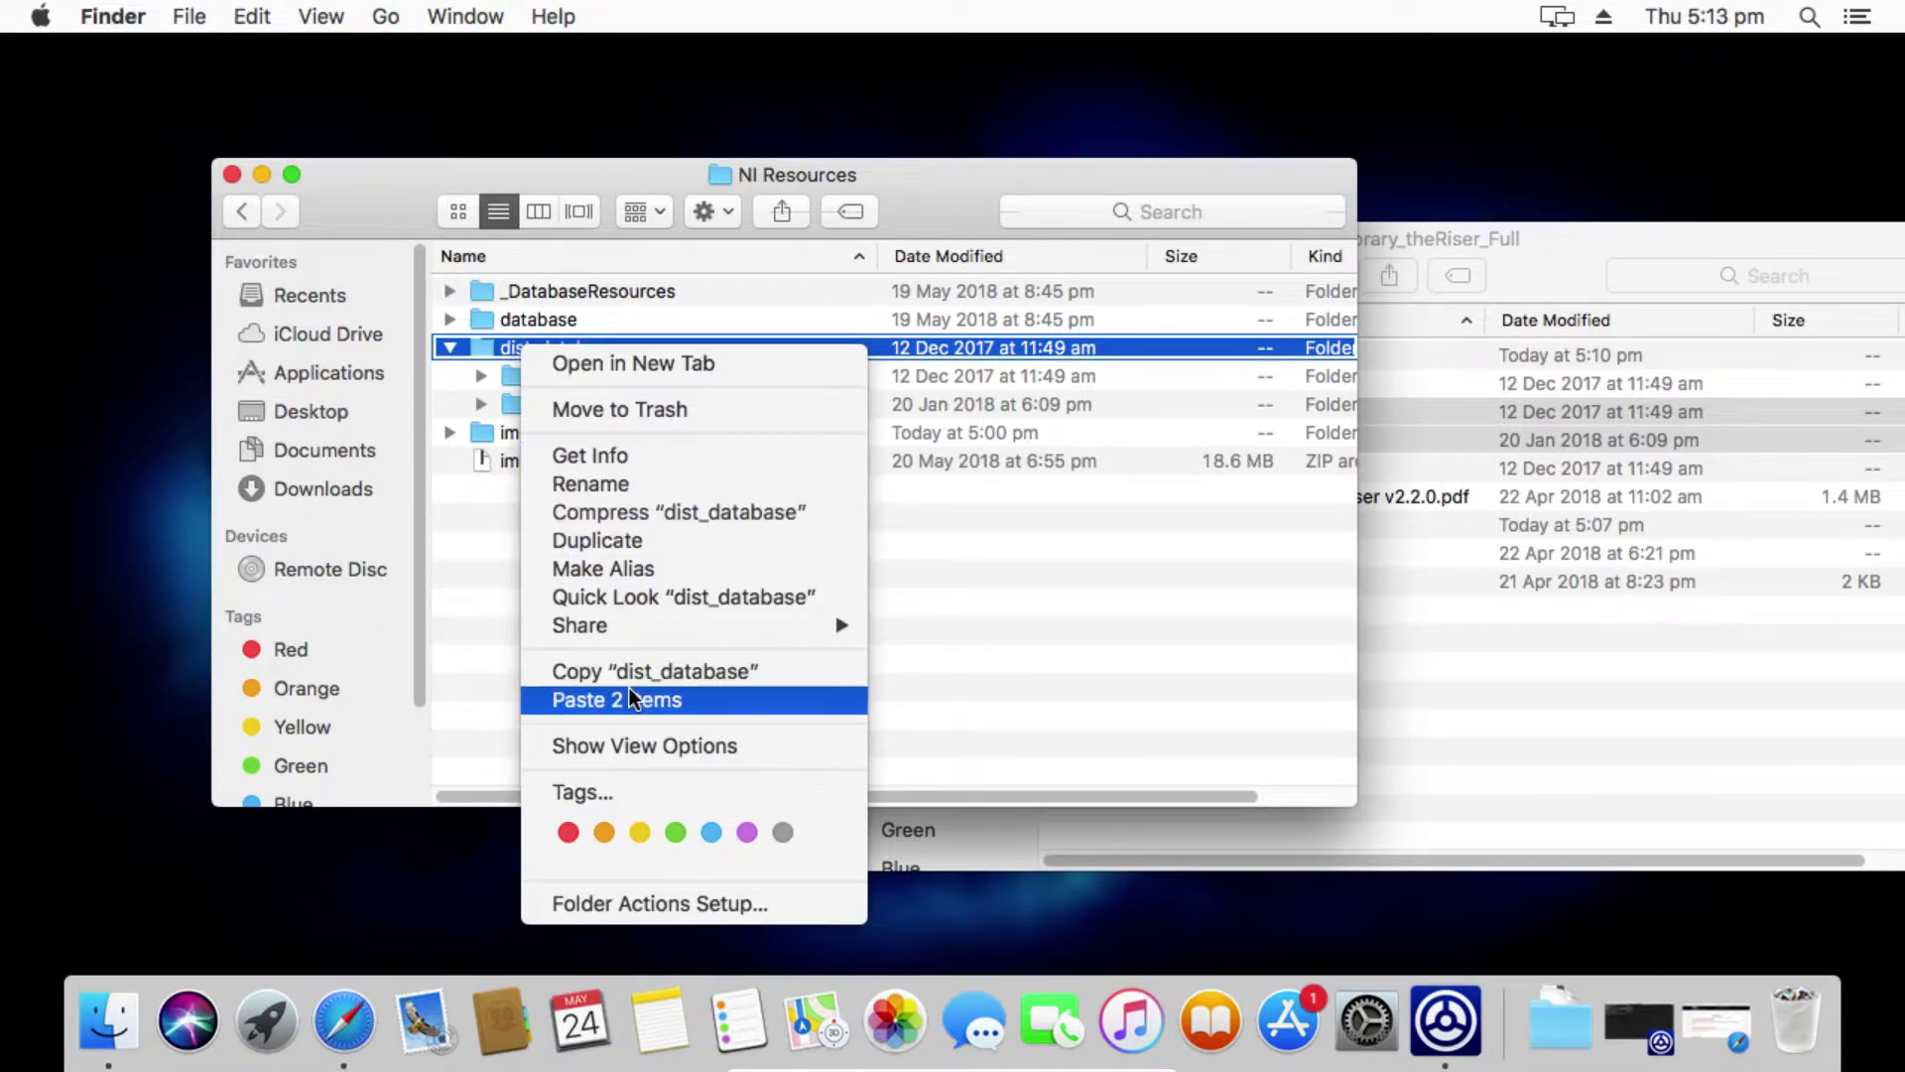
# Step: Dismiss the menu and browse NI Resources' image folder, including abbey road 50s drummer
pyautogui.click(1541, 679)
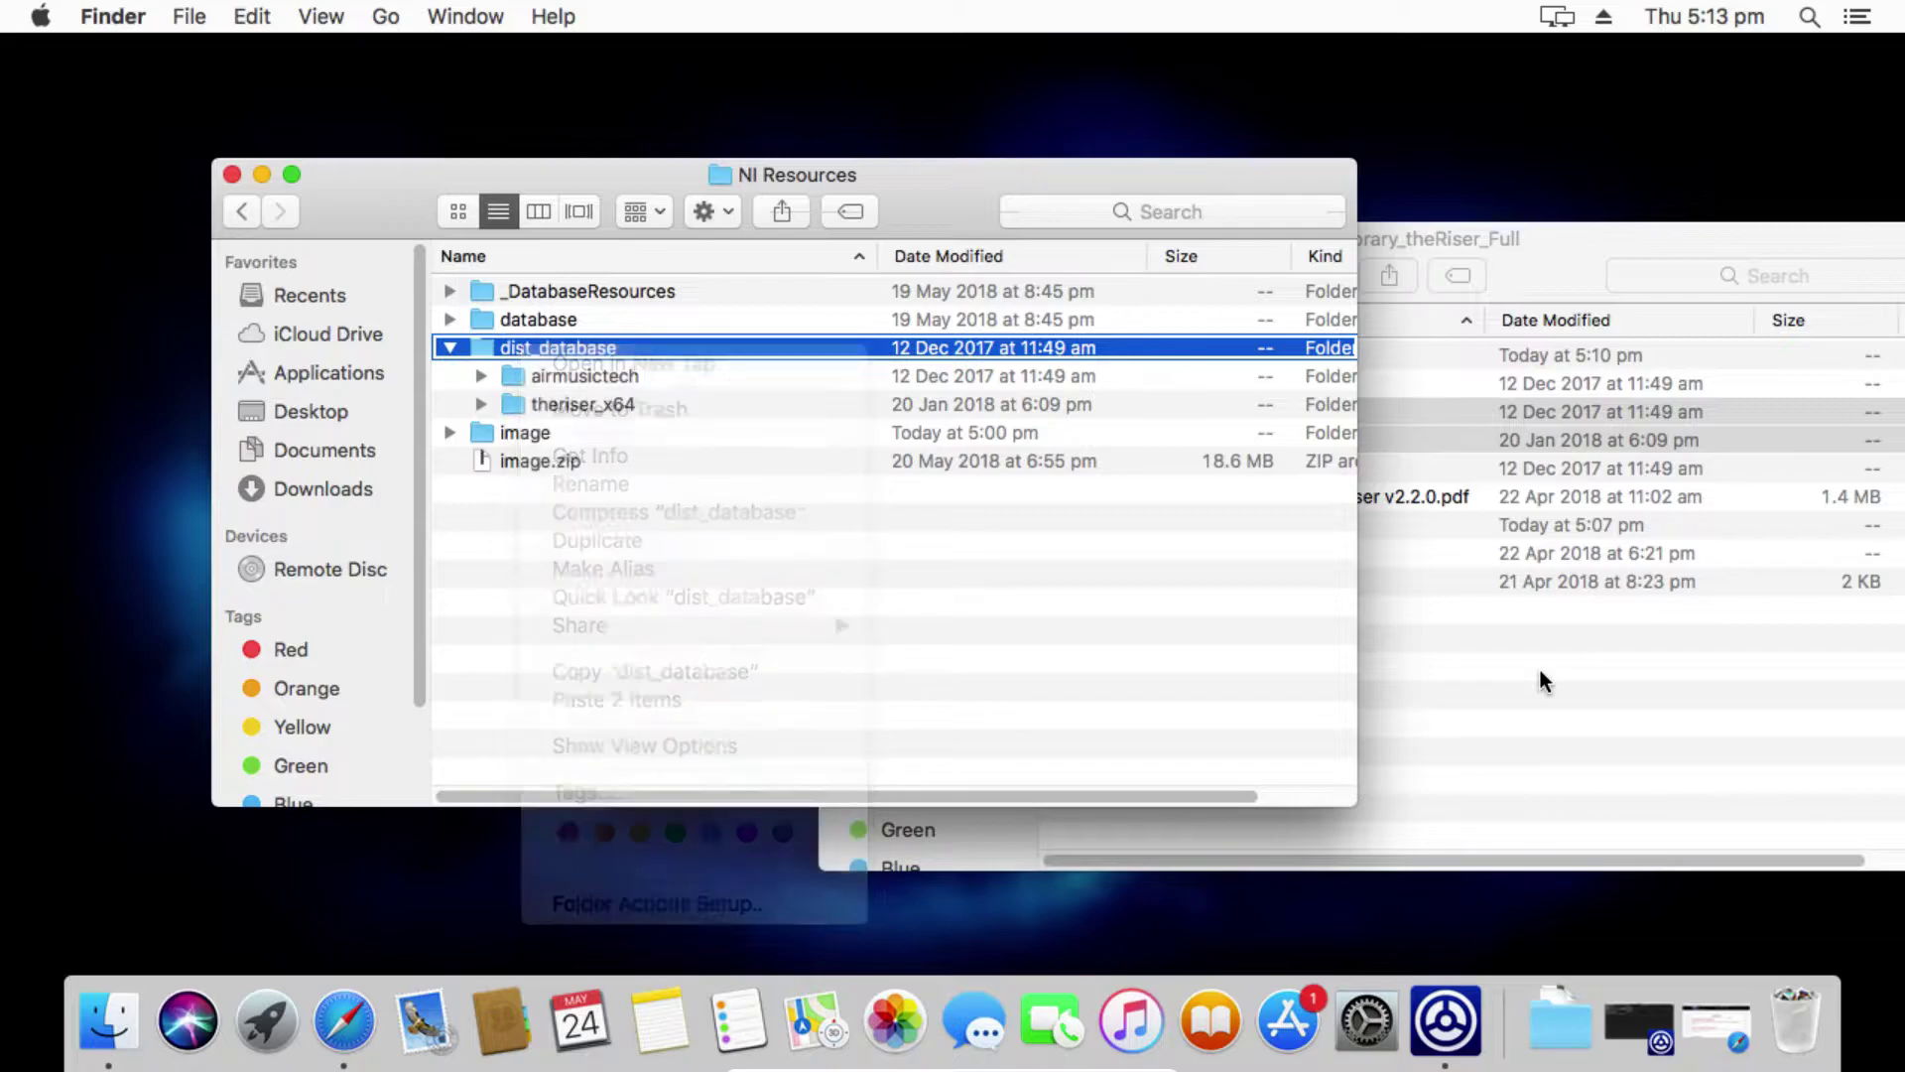
pyautogui.click(1541, 680)
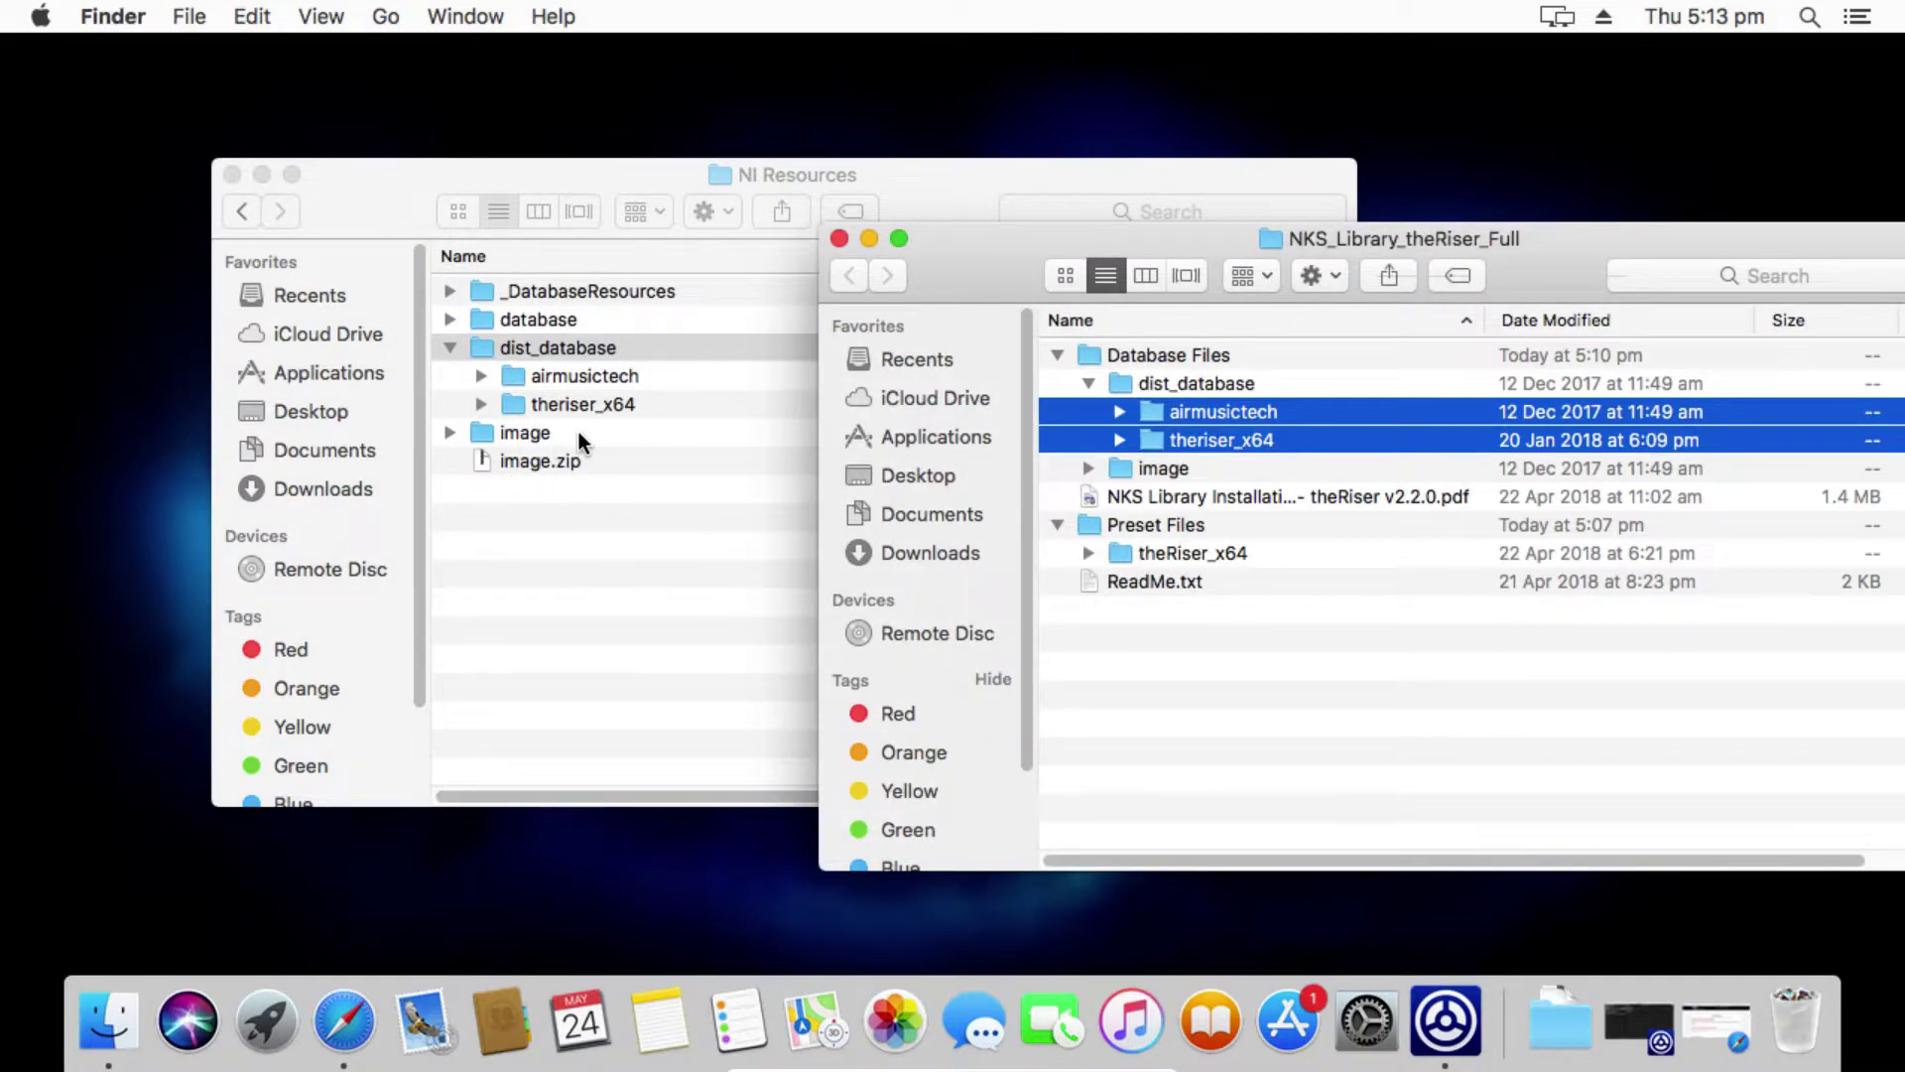
pyautogui.click(526, 433)
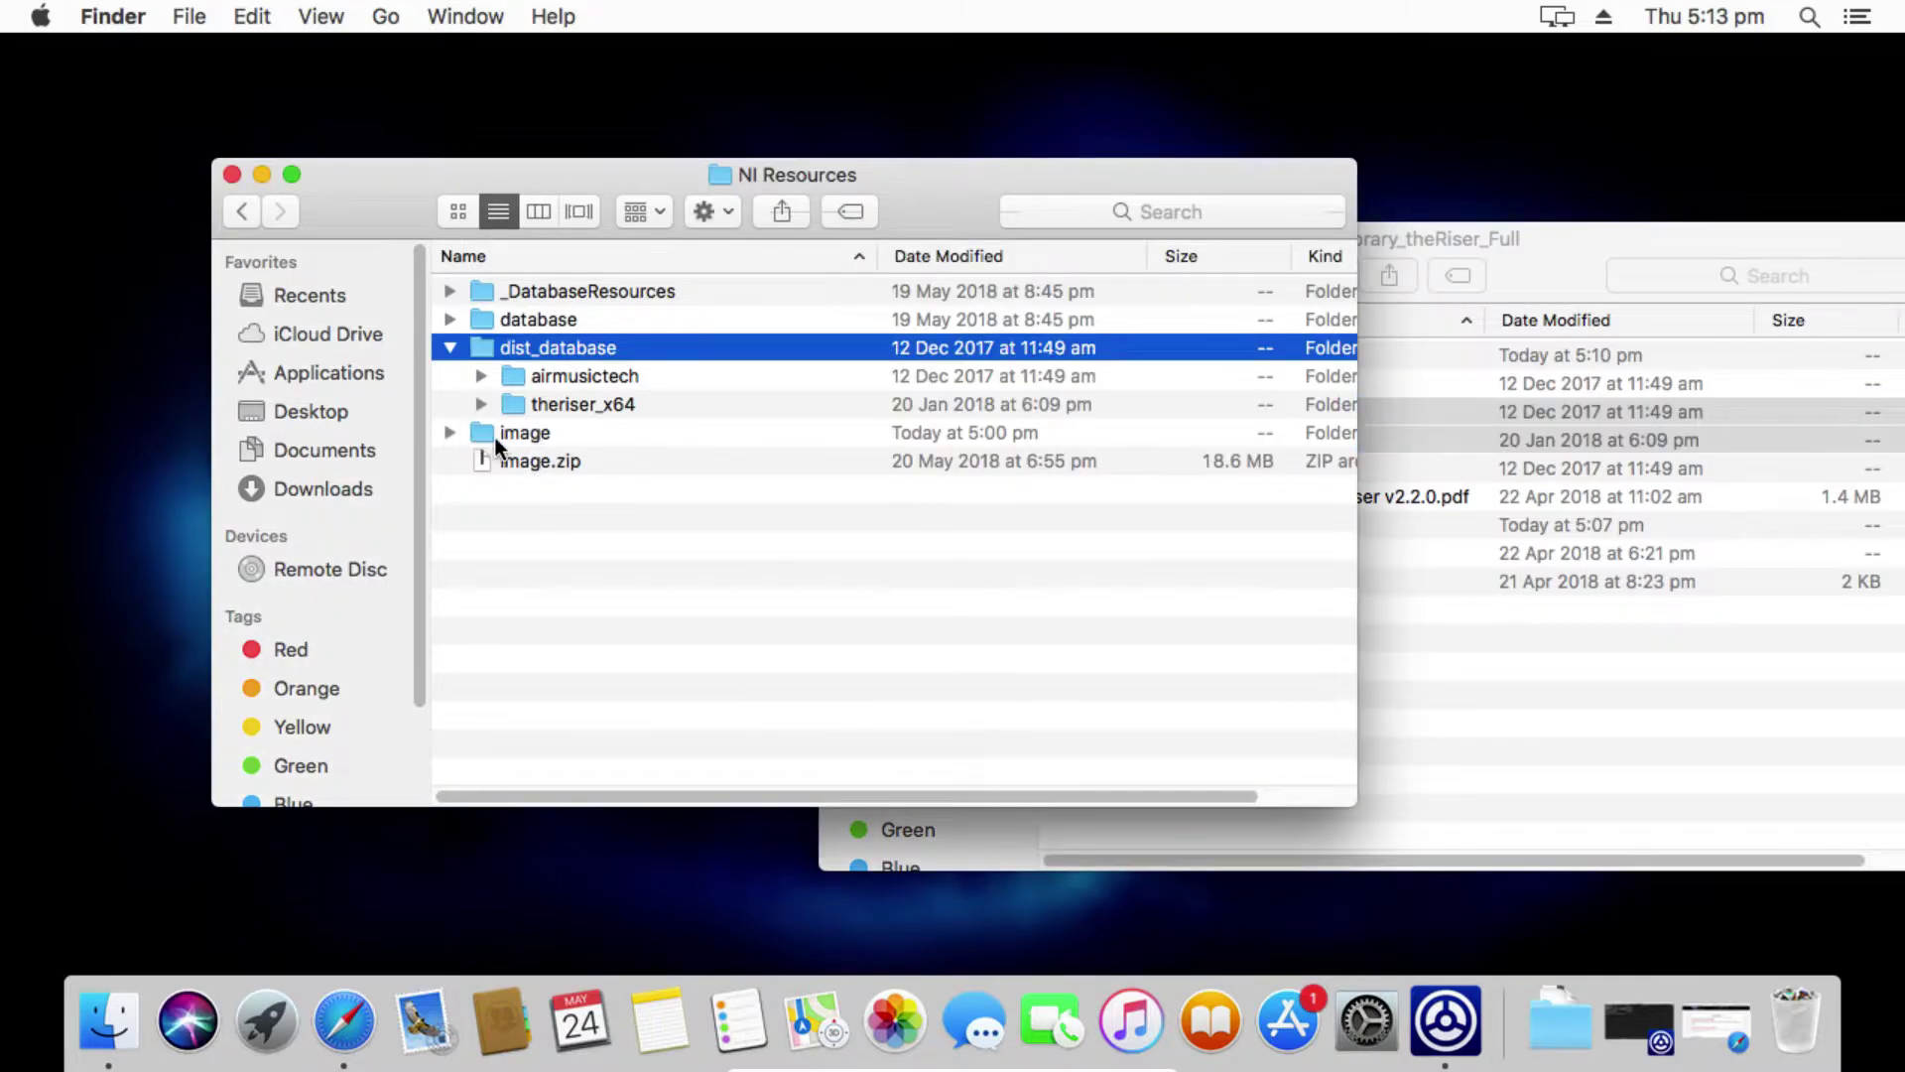
pyautogui.click(524, 434)
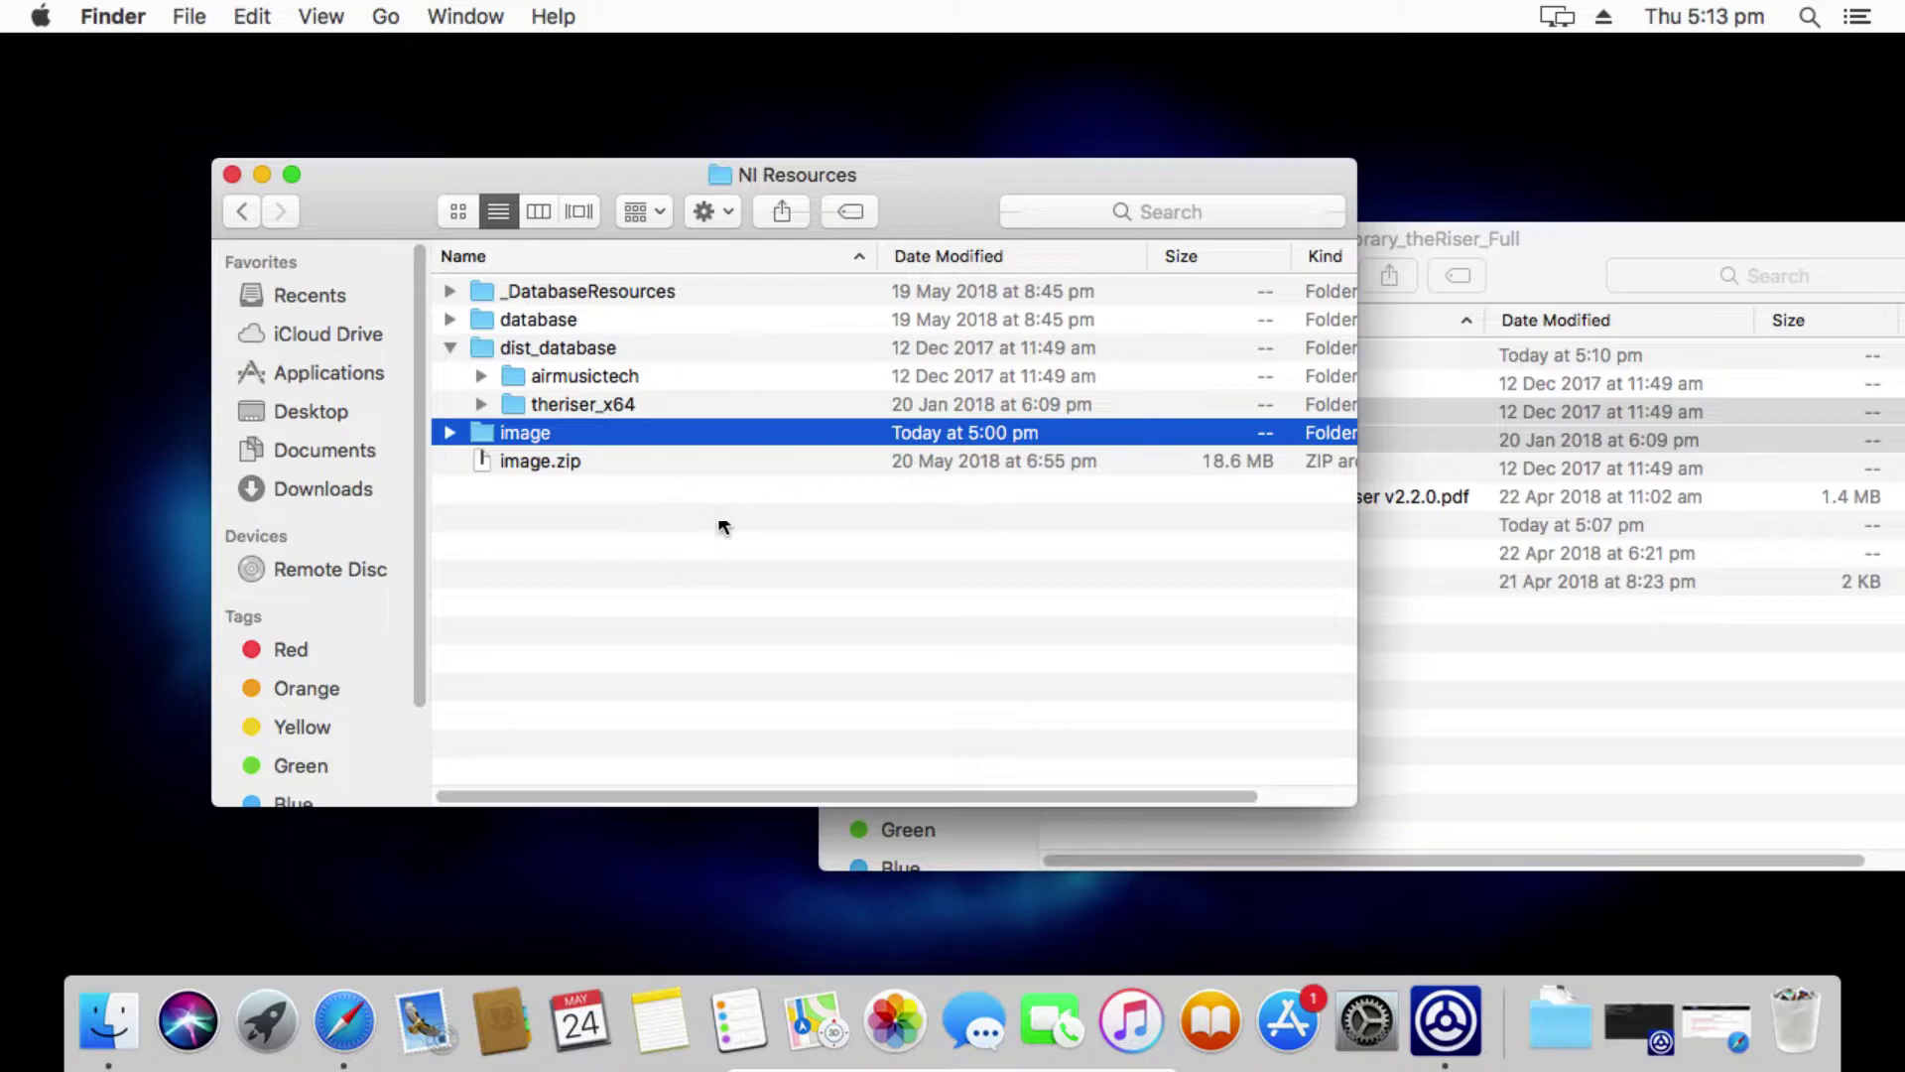
pyautogui.click(452, 435)
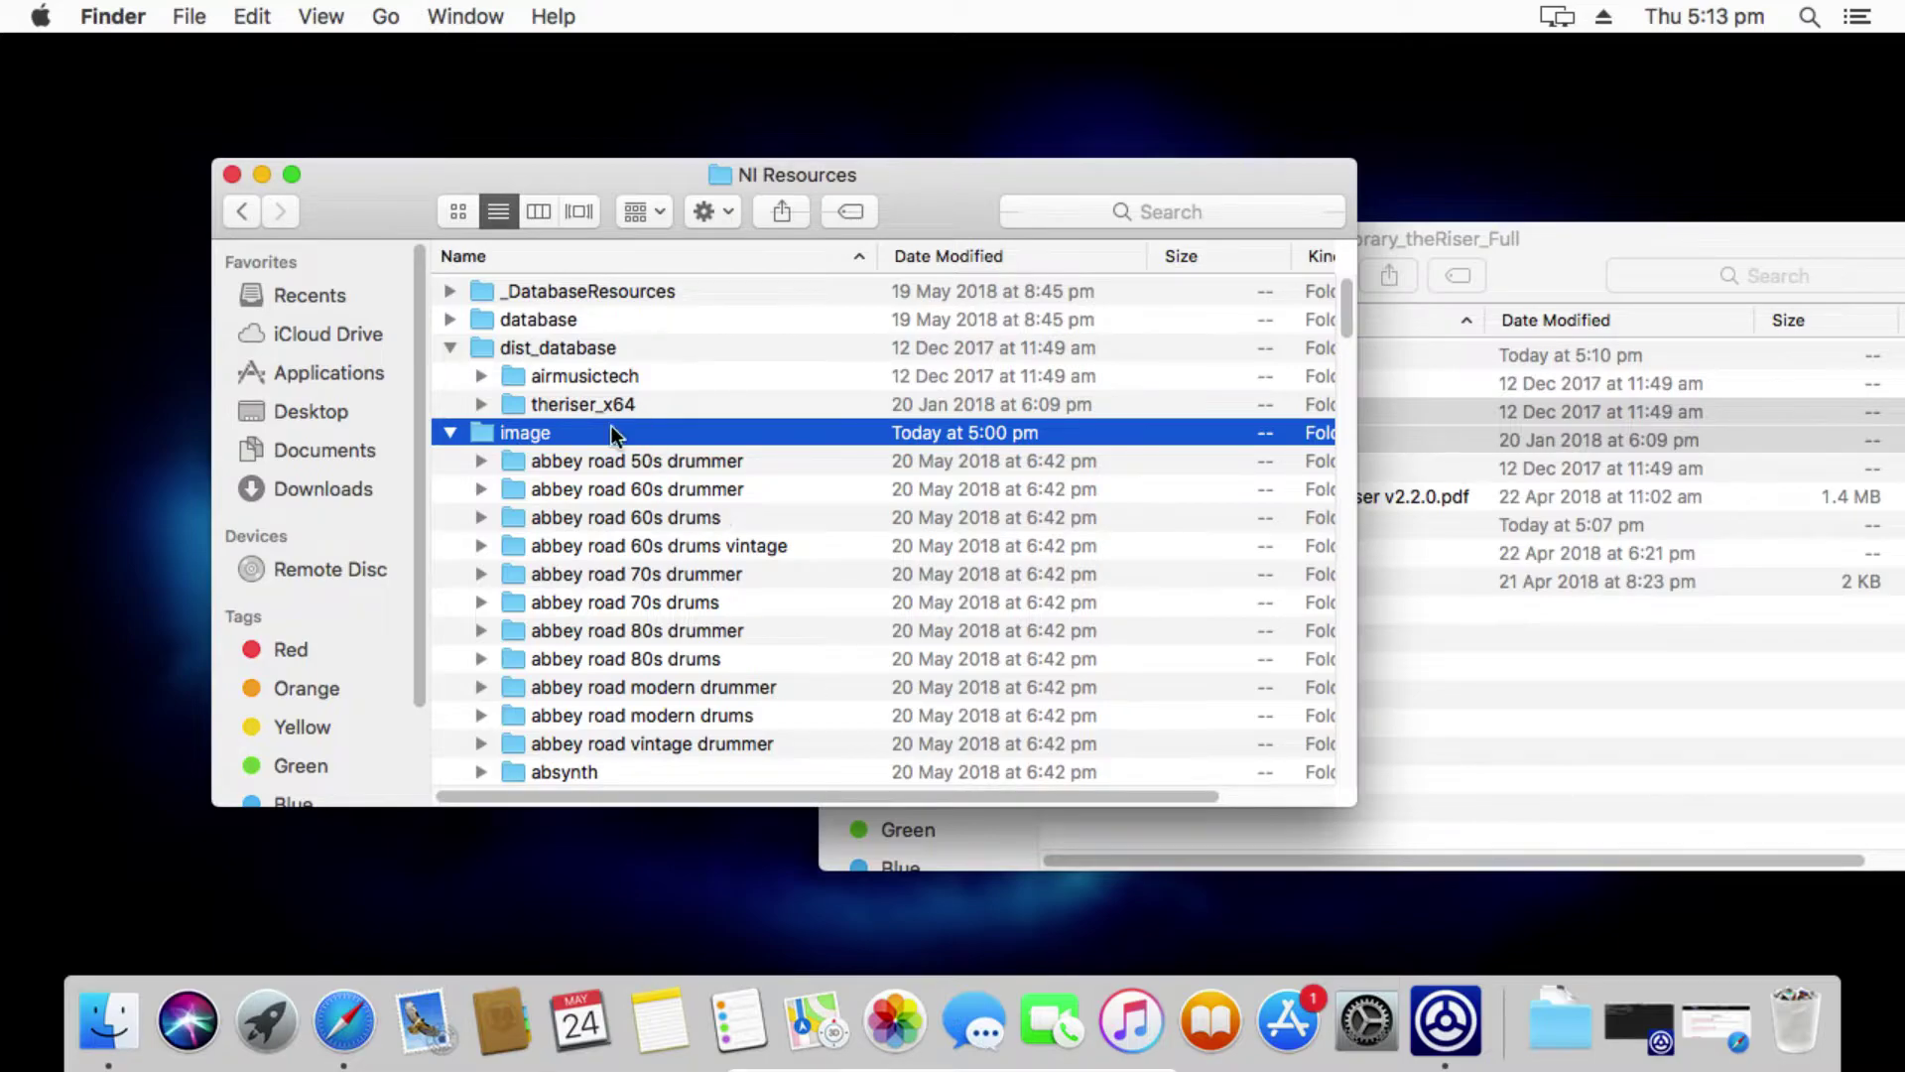
pyautogui.click(481, 461)
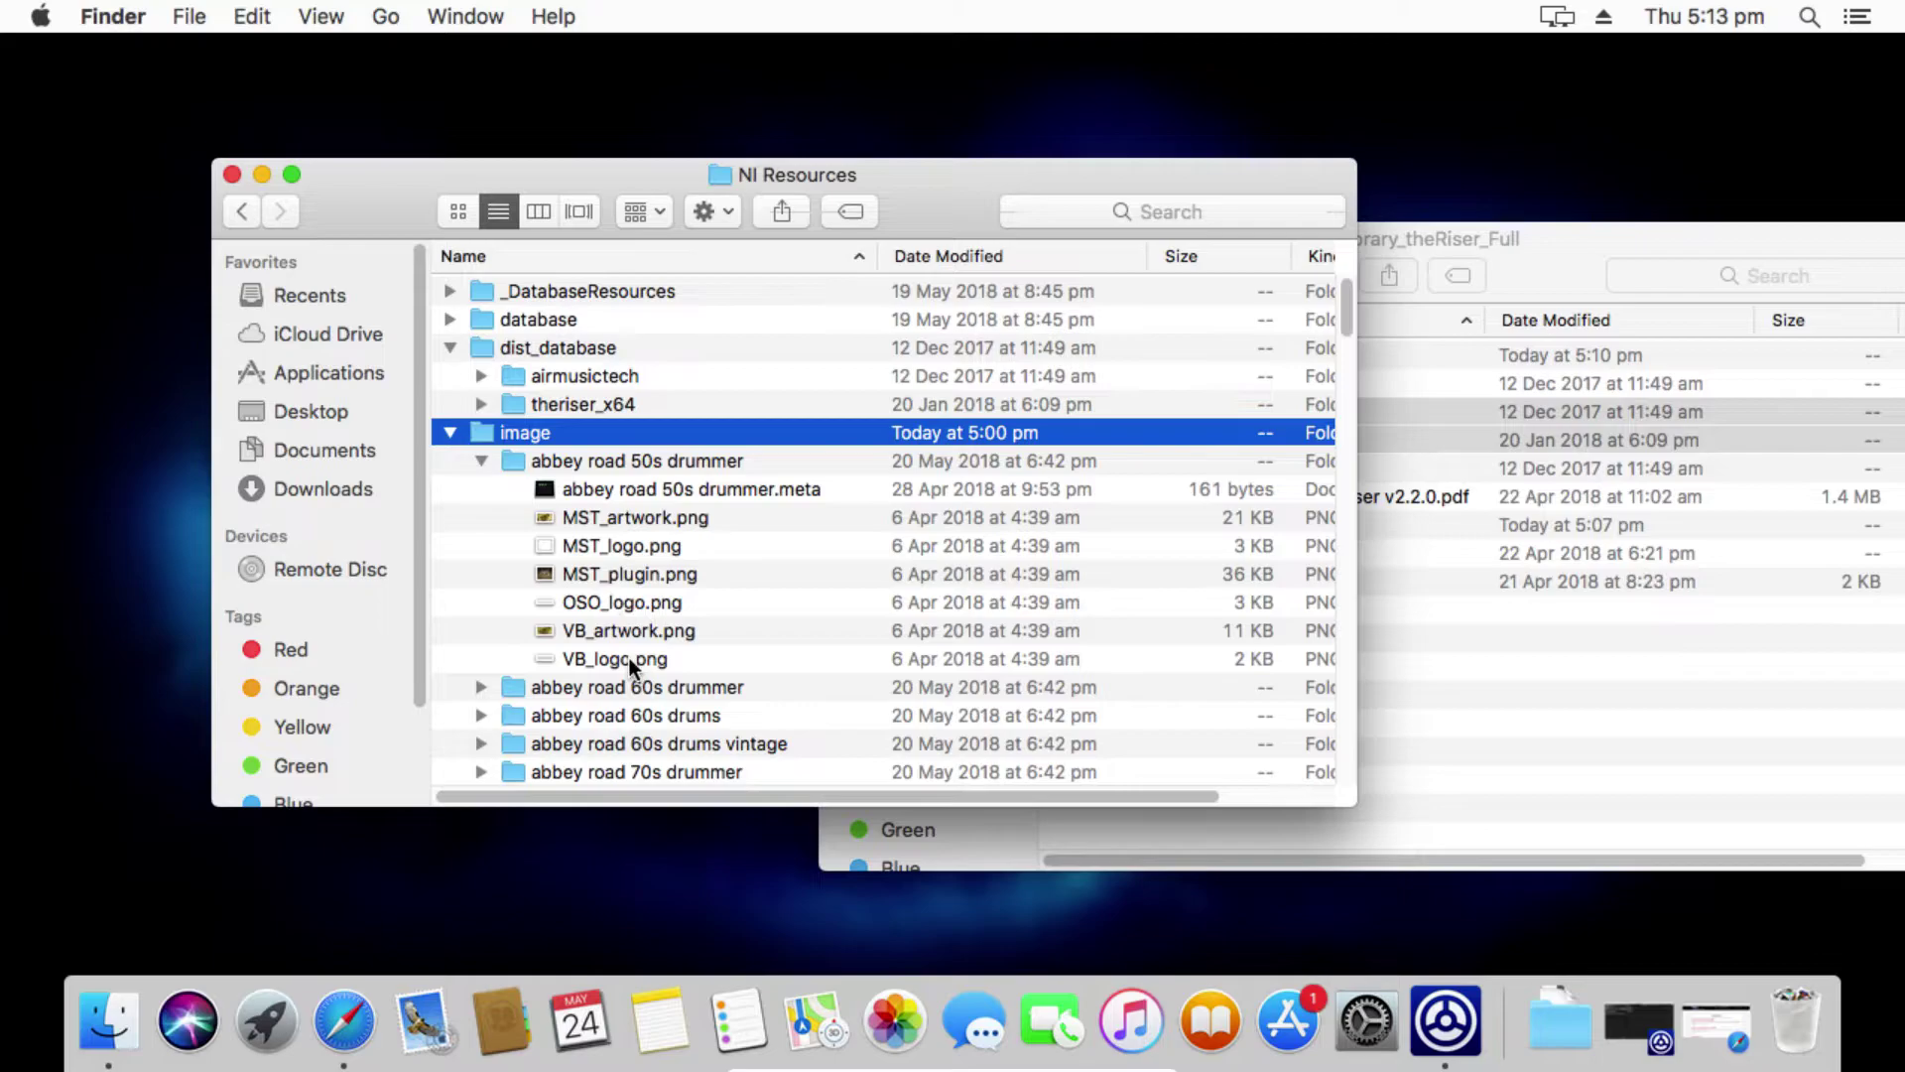
pyautogui.click(480, 461)
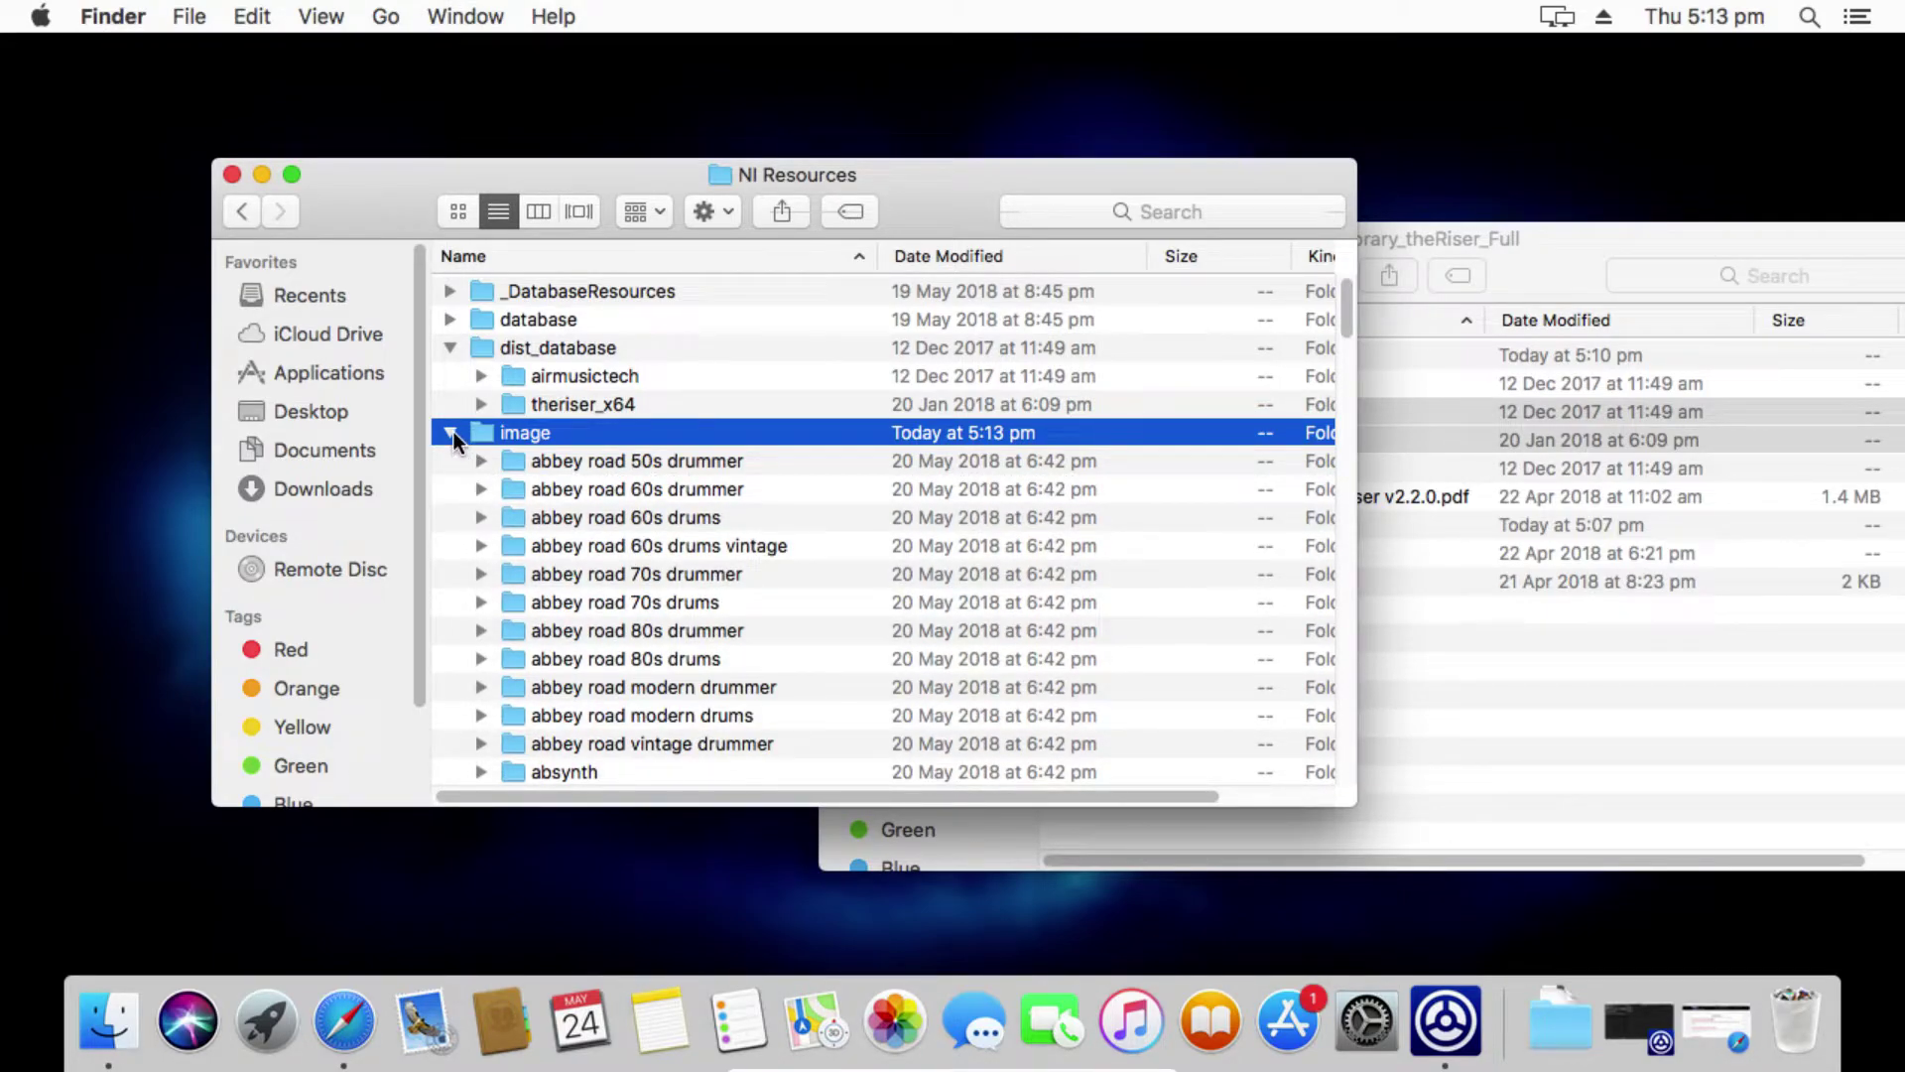
pyautogui.click(451, 432)
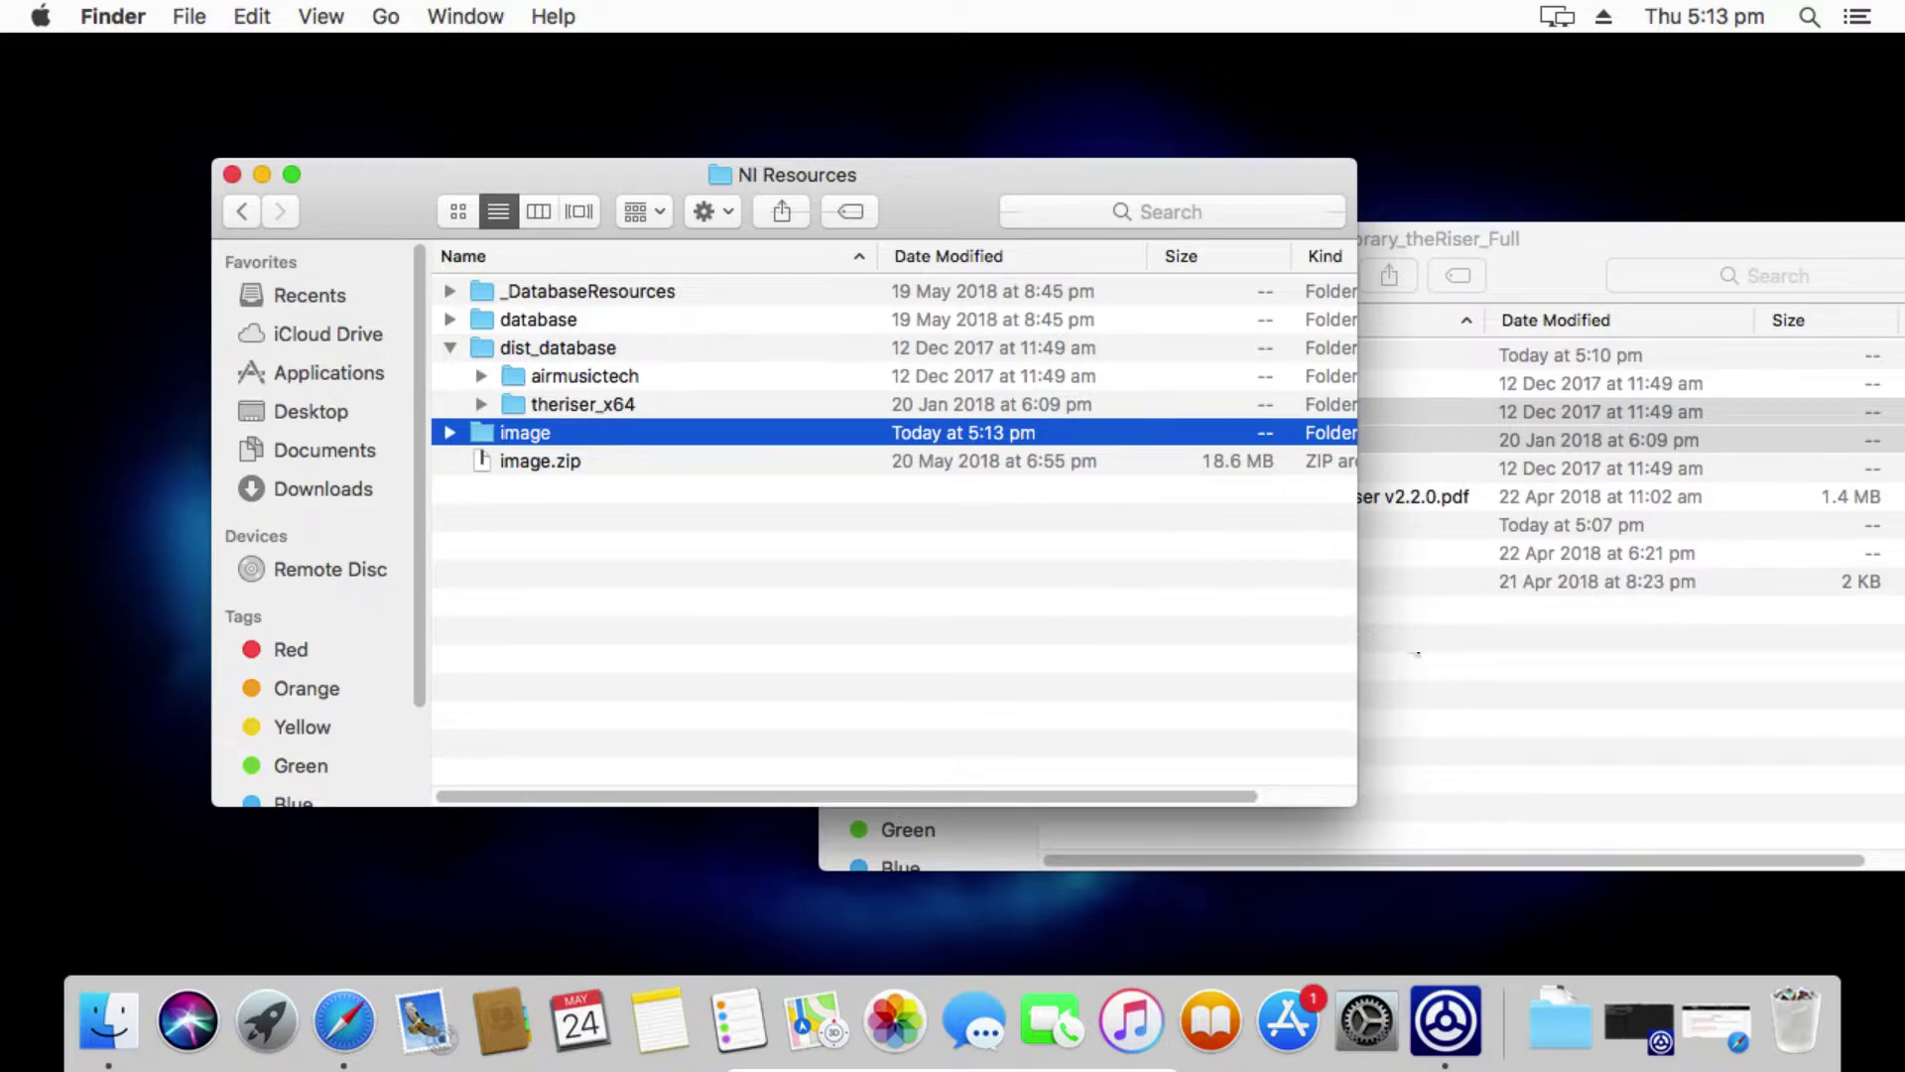
# Step: Back in the theRiser library window, select its image folder
pyautogui.click(1482, 669)
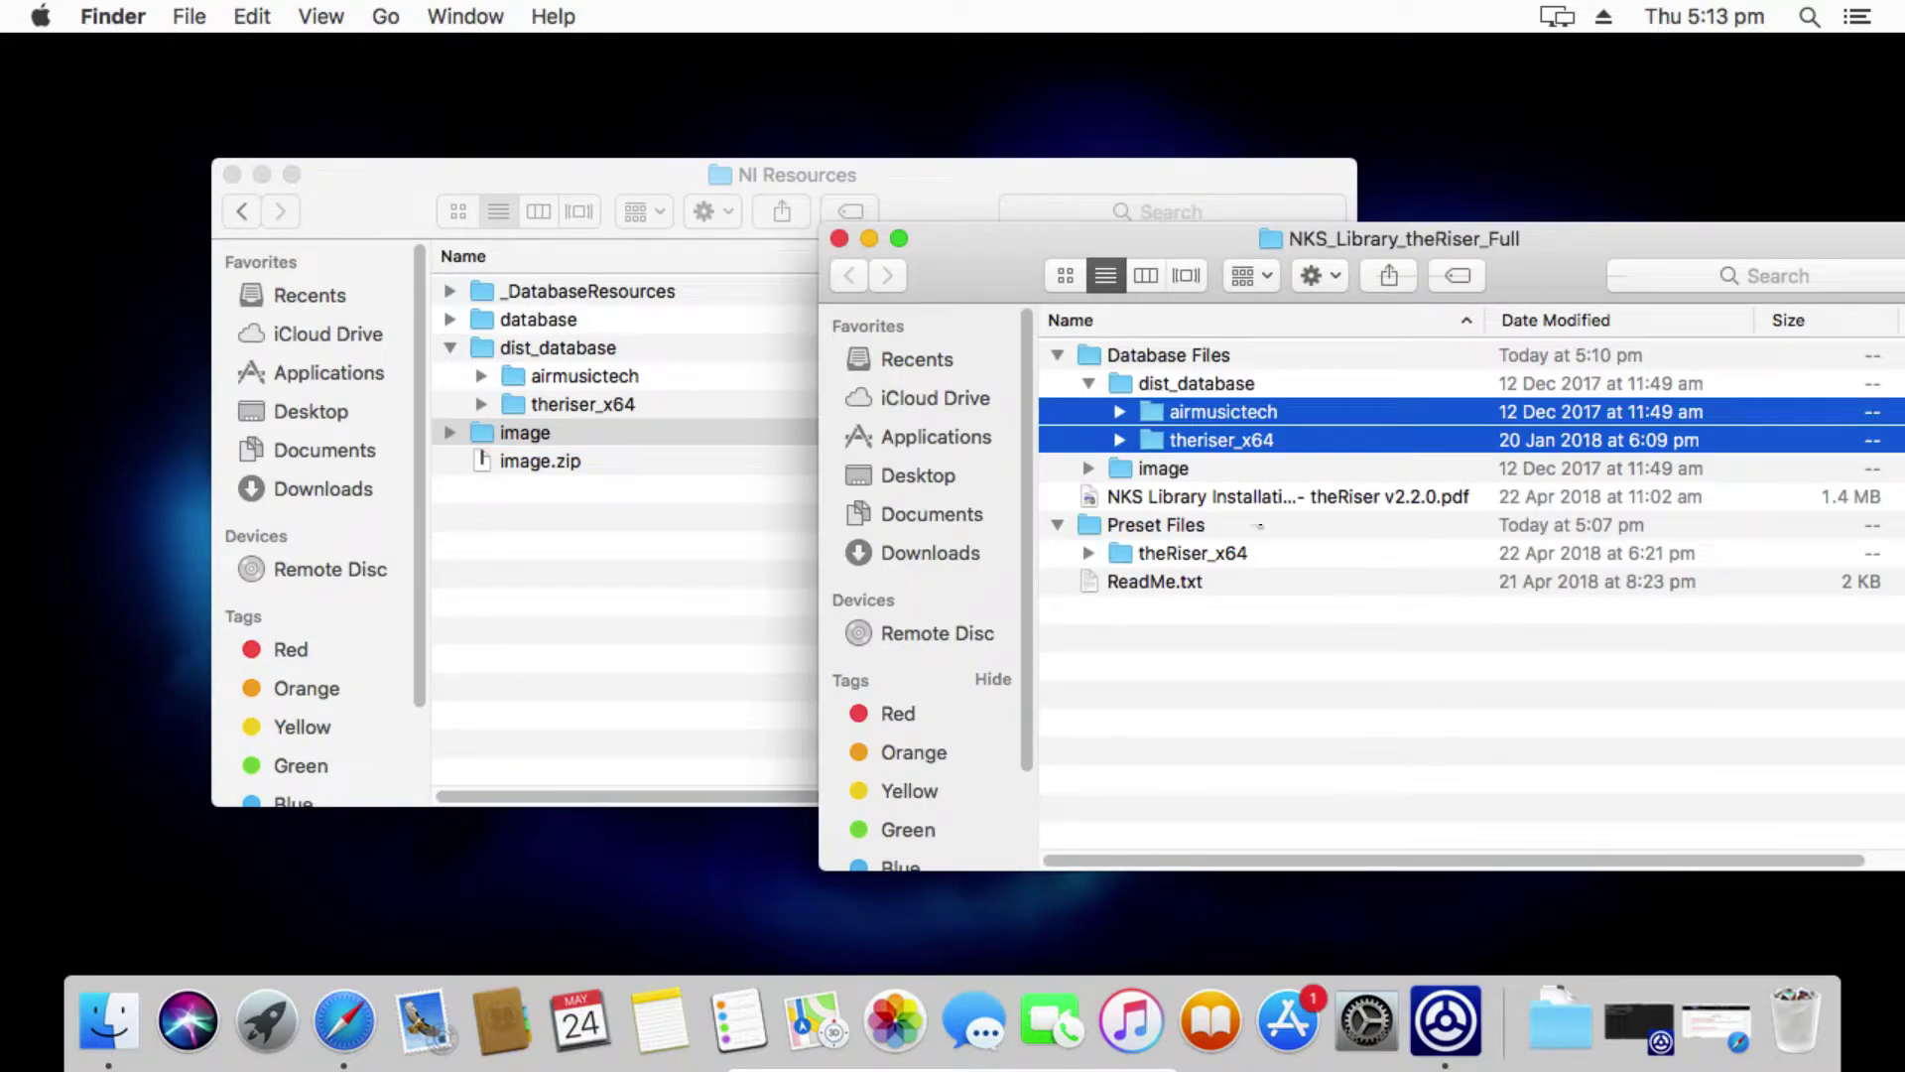
pyautogui.click(1254, 680)
pyautogui.click(1161, 526)
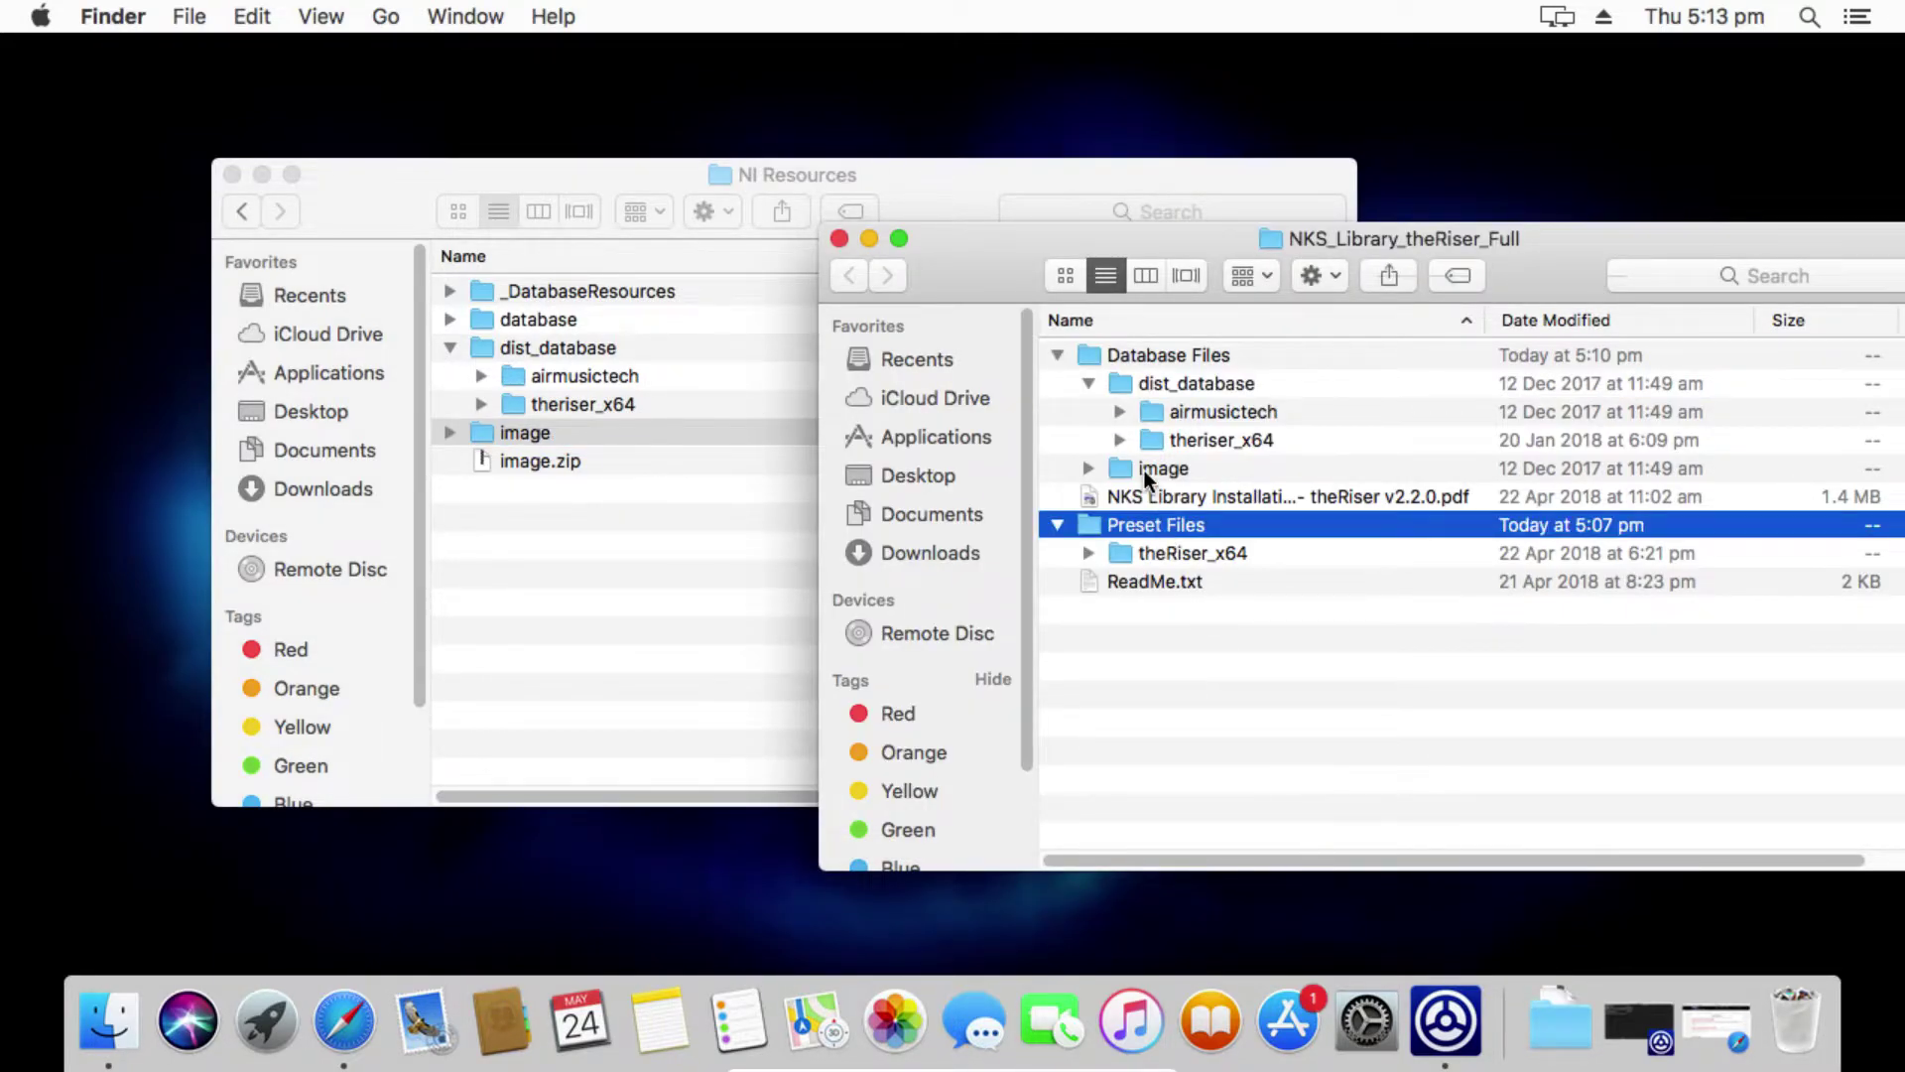
pyautogui.click(1144, 469)
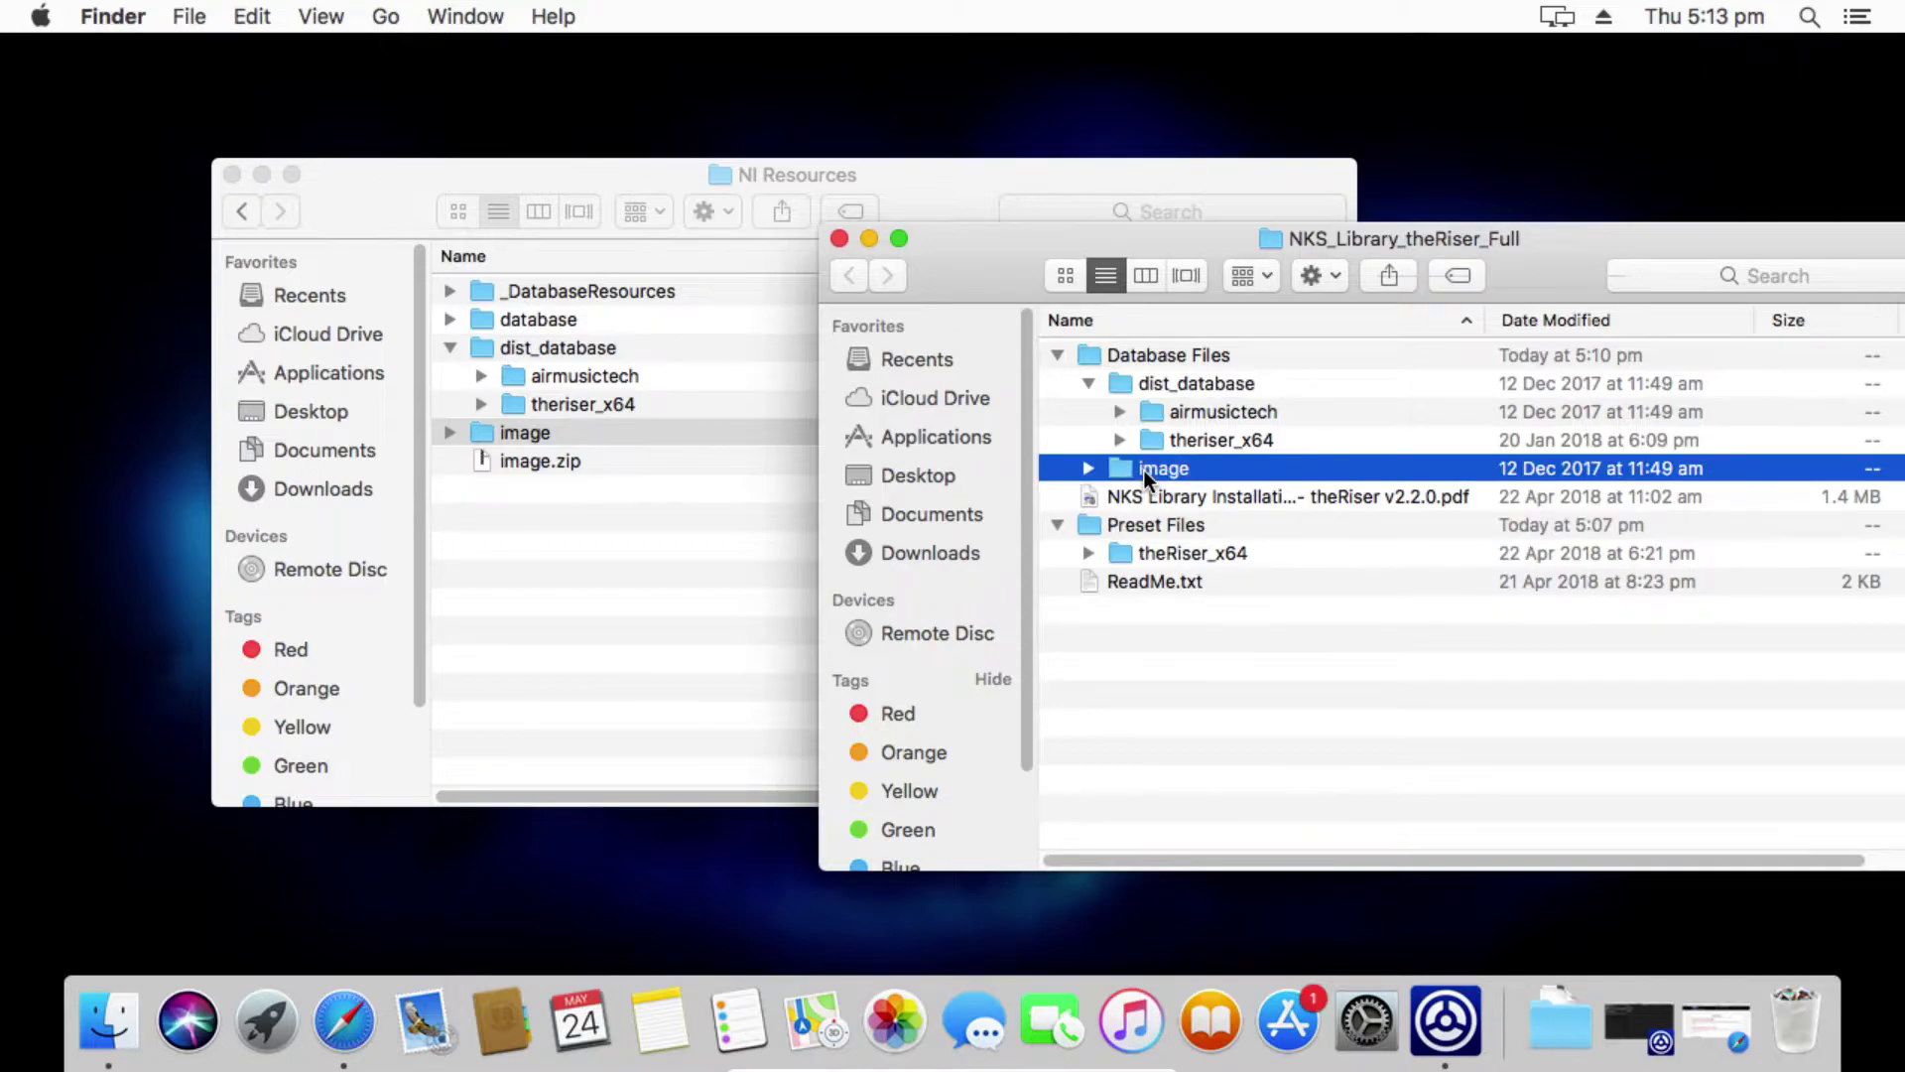
# Step: Drag the library's image folder into NI Resources, replace the old one, and expand it
pyautogui.moveTo(1143, 469); pyautogui.dragTo(635, 554)
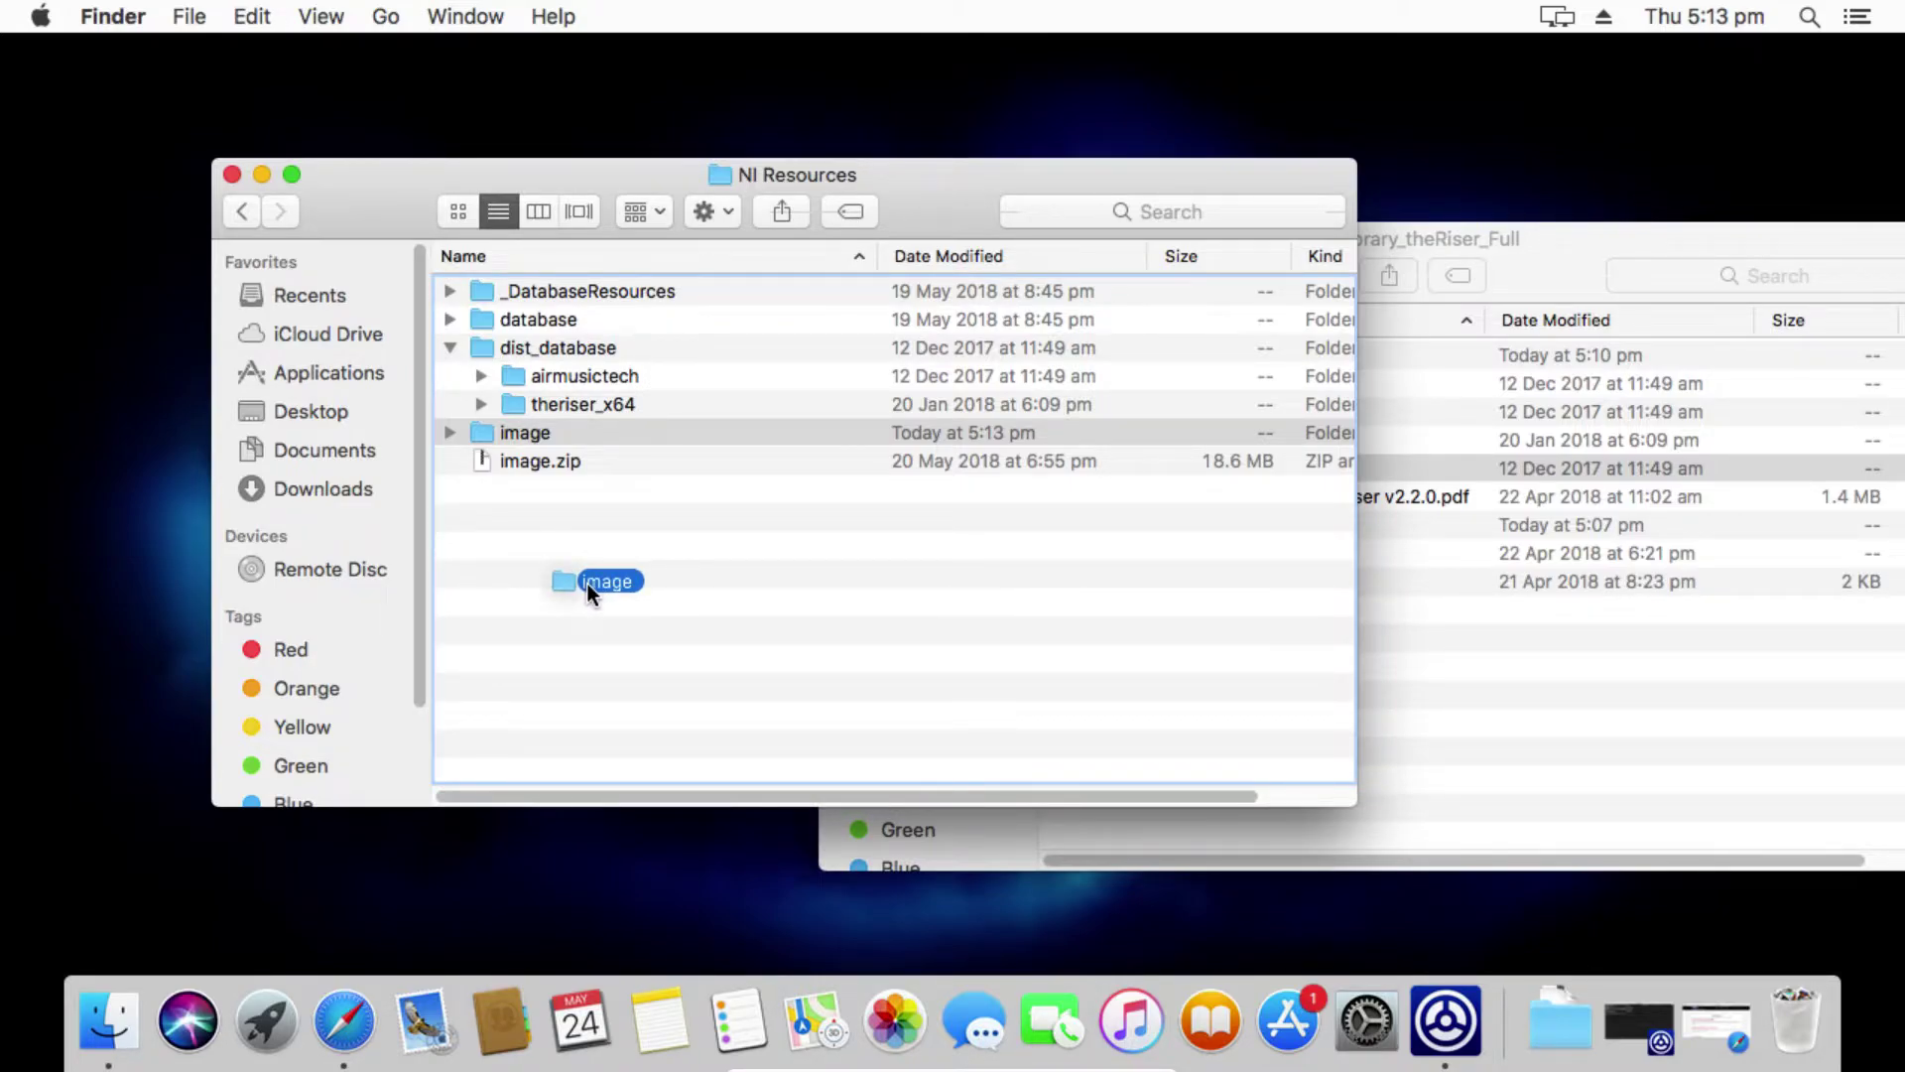
pyautogui.moveTo(587, 583); pyautogui.dragTo(589, 586)
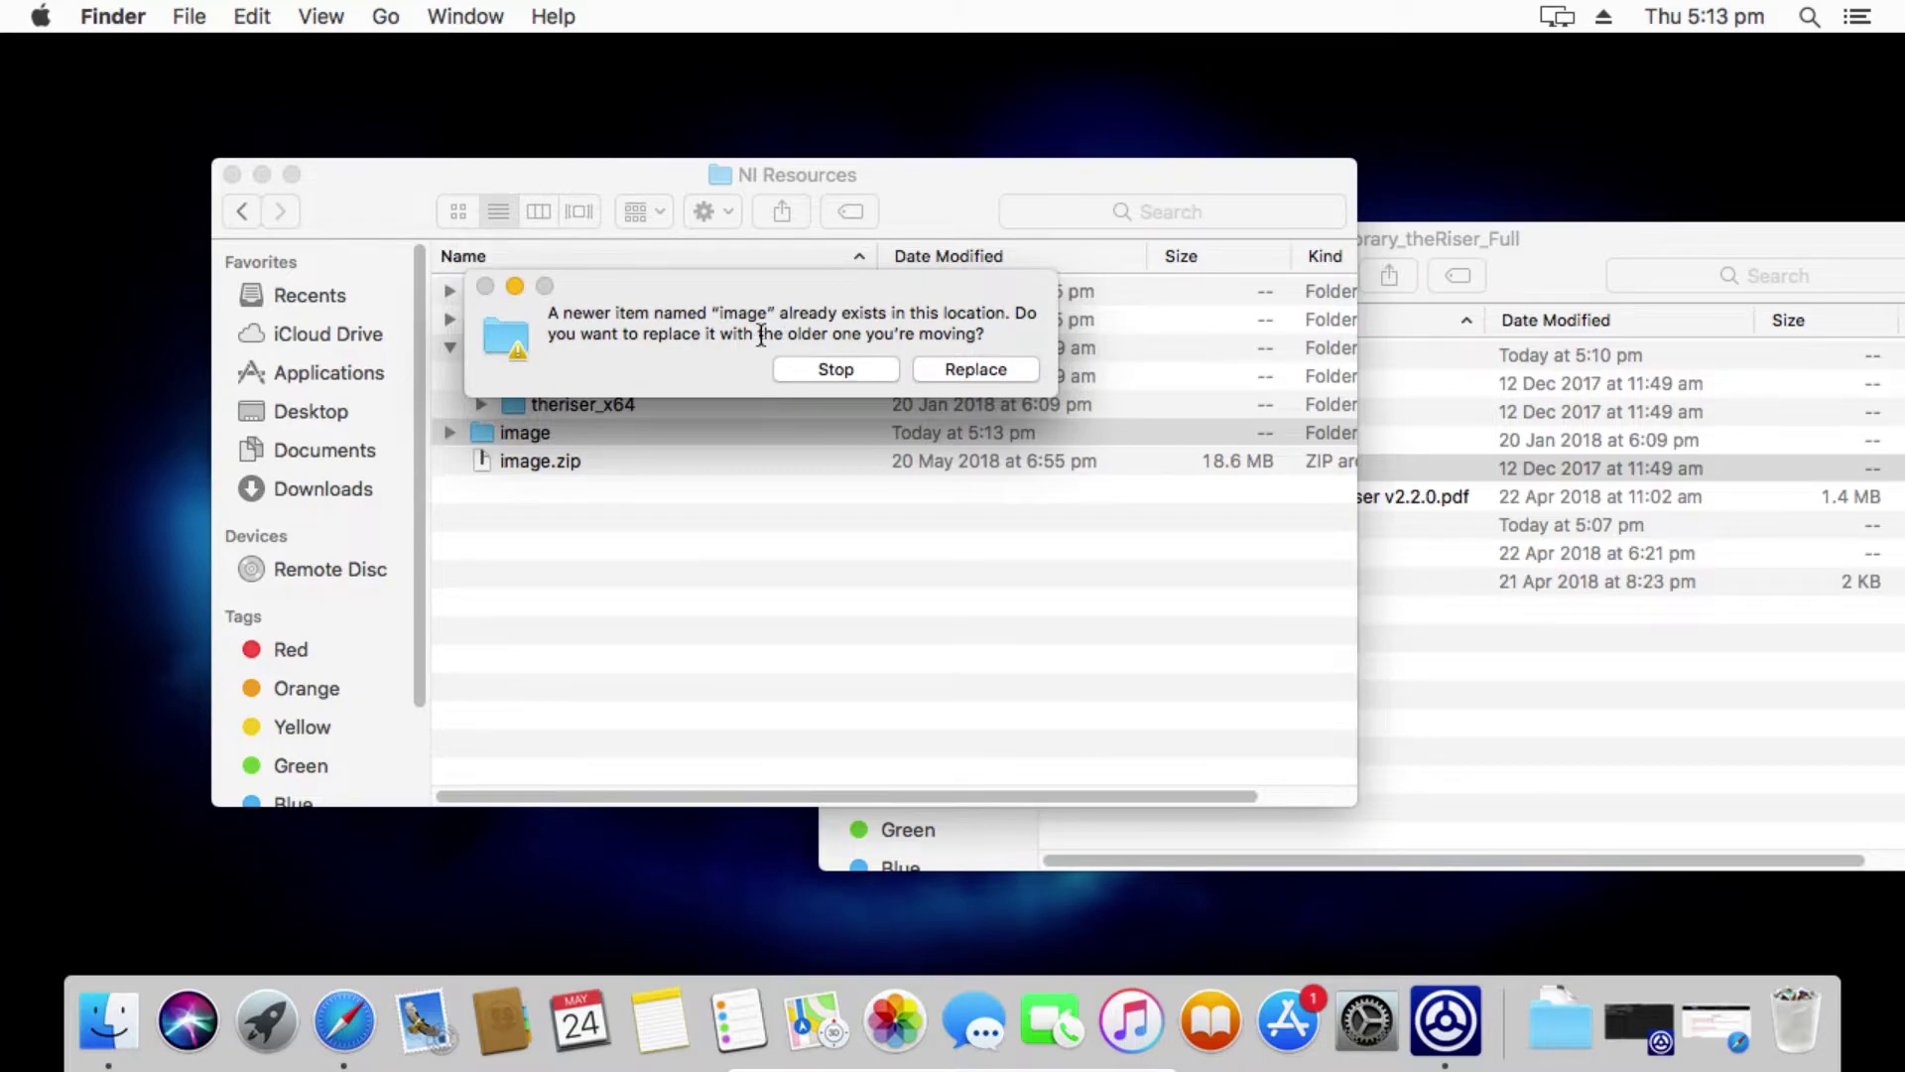
pyautogui.click(985, 371)
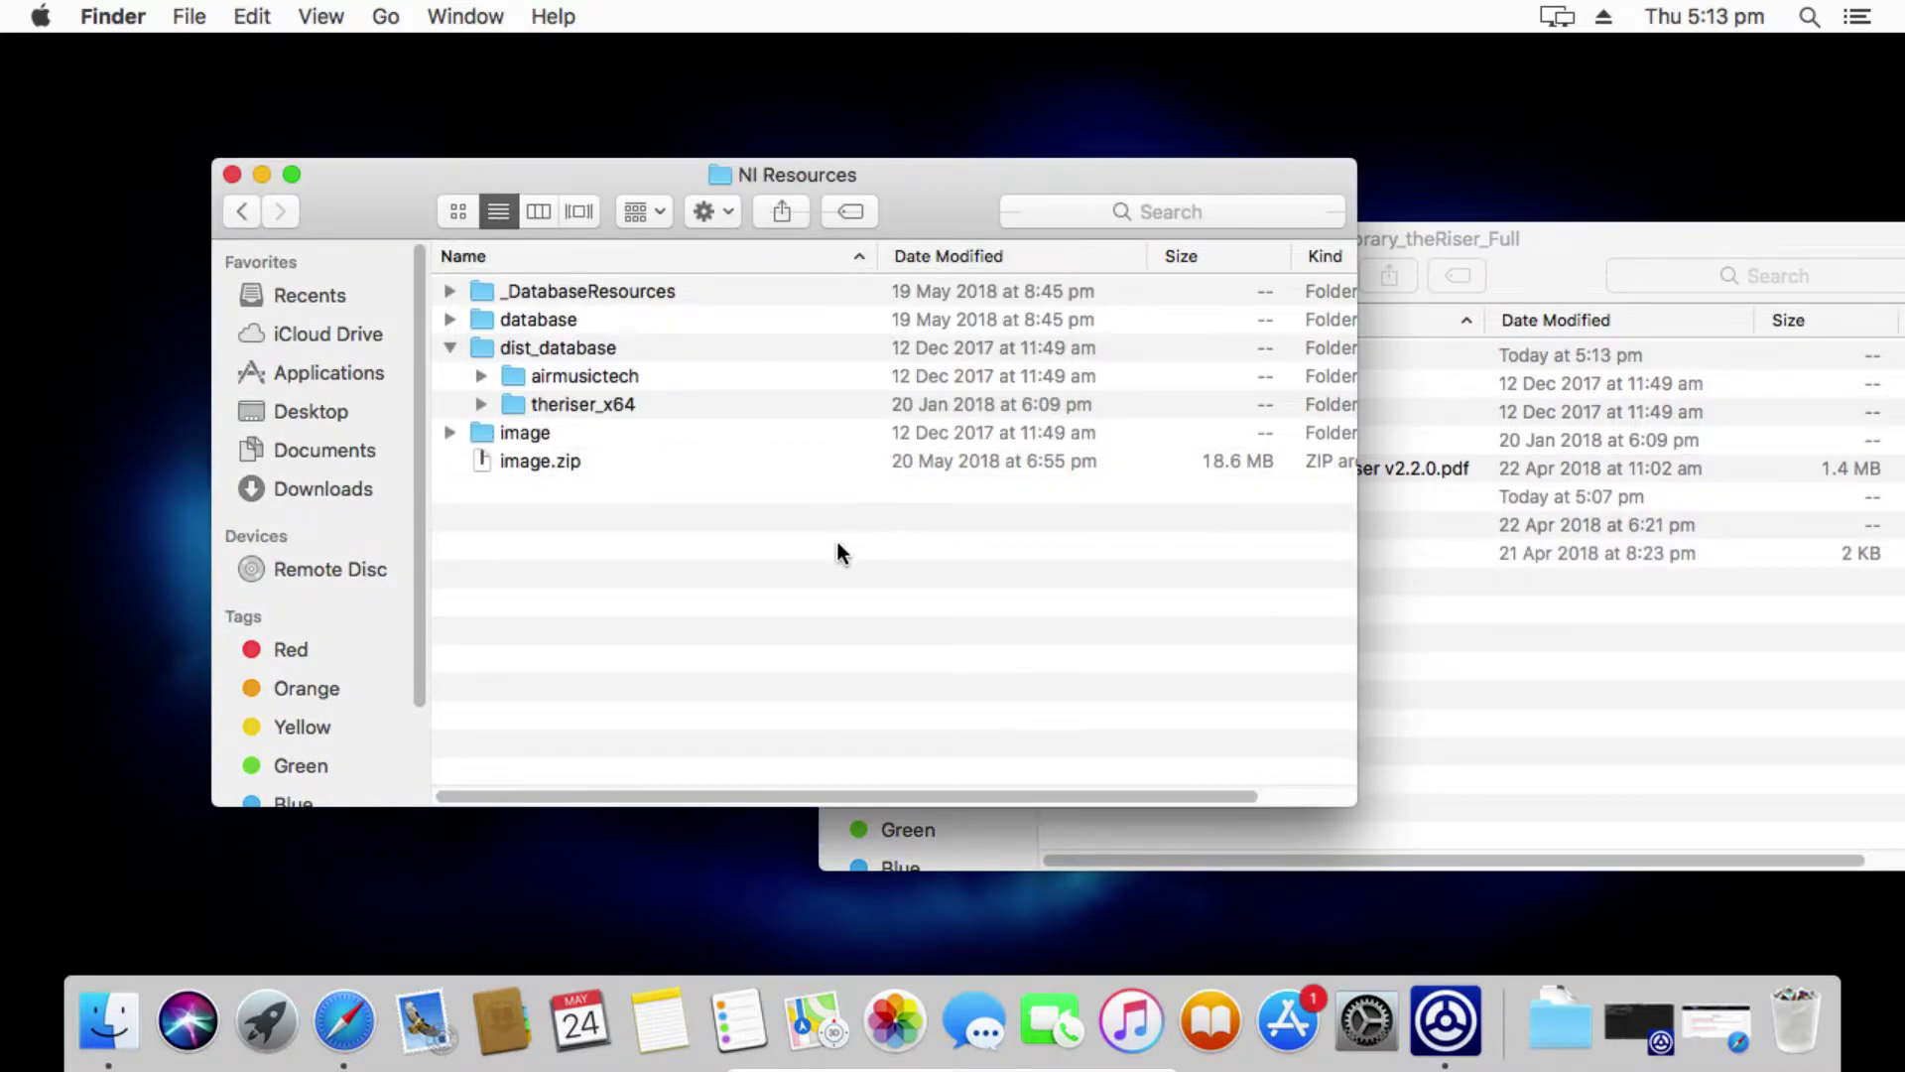
pyautogui.click(449, 433)
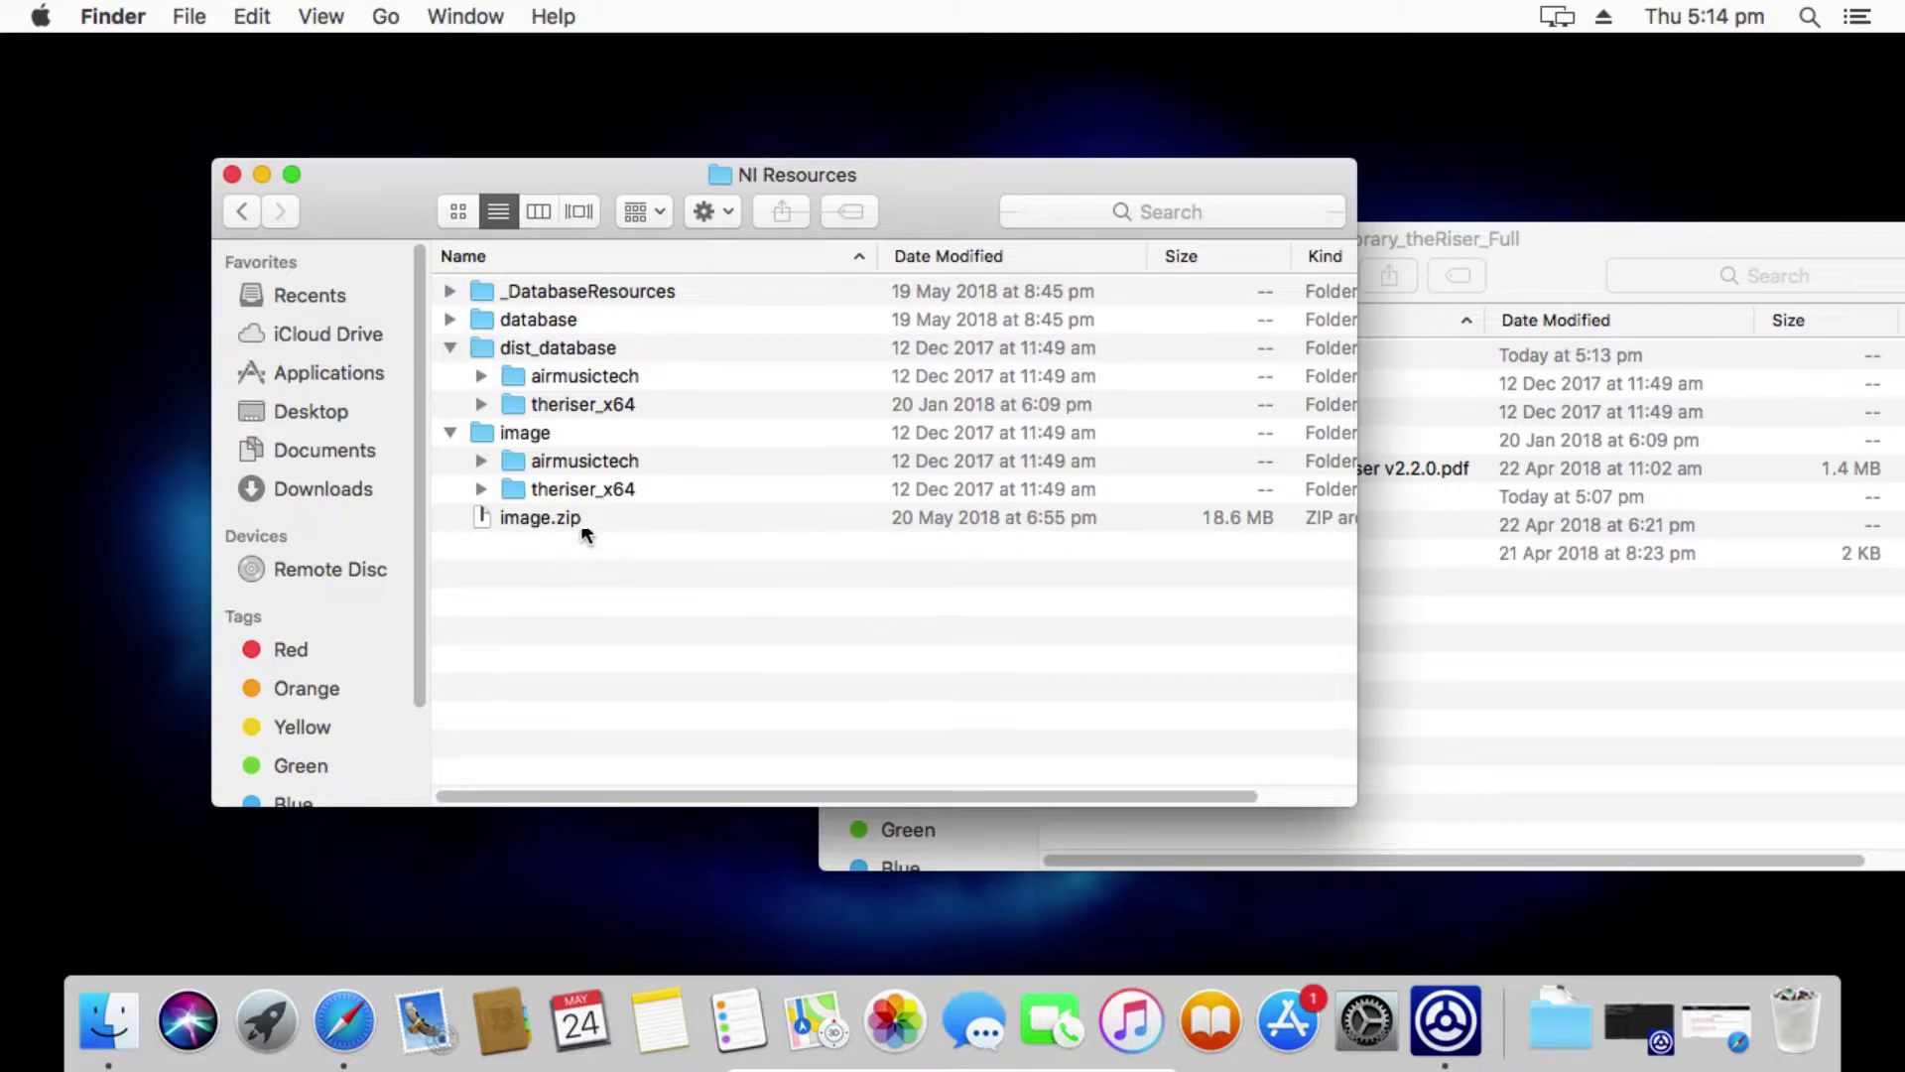
# Step: Review NI Resources' image folder and image.zip without changing anything
pyautogui.click(509, 434)
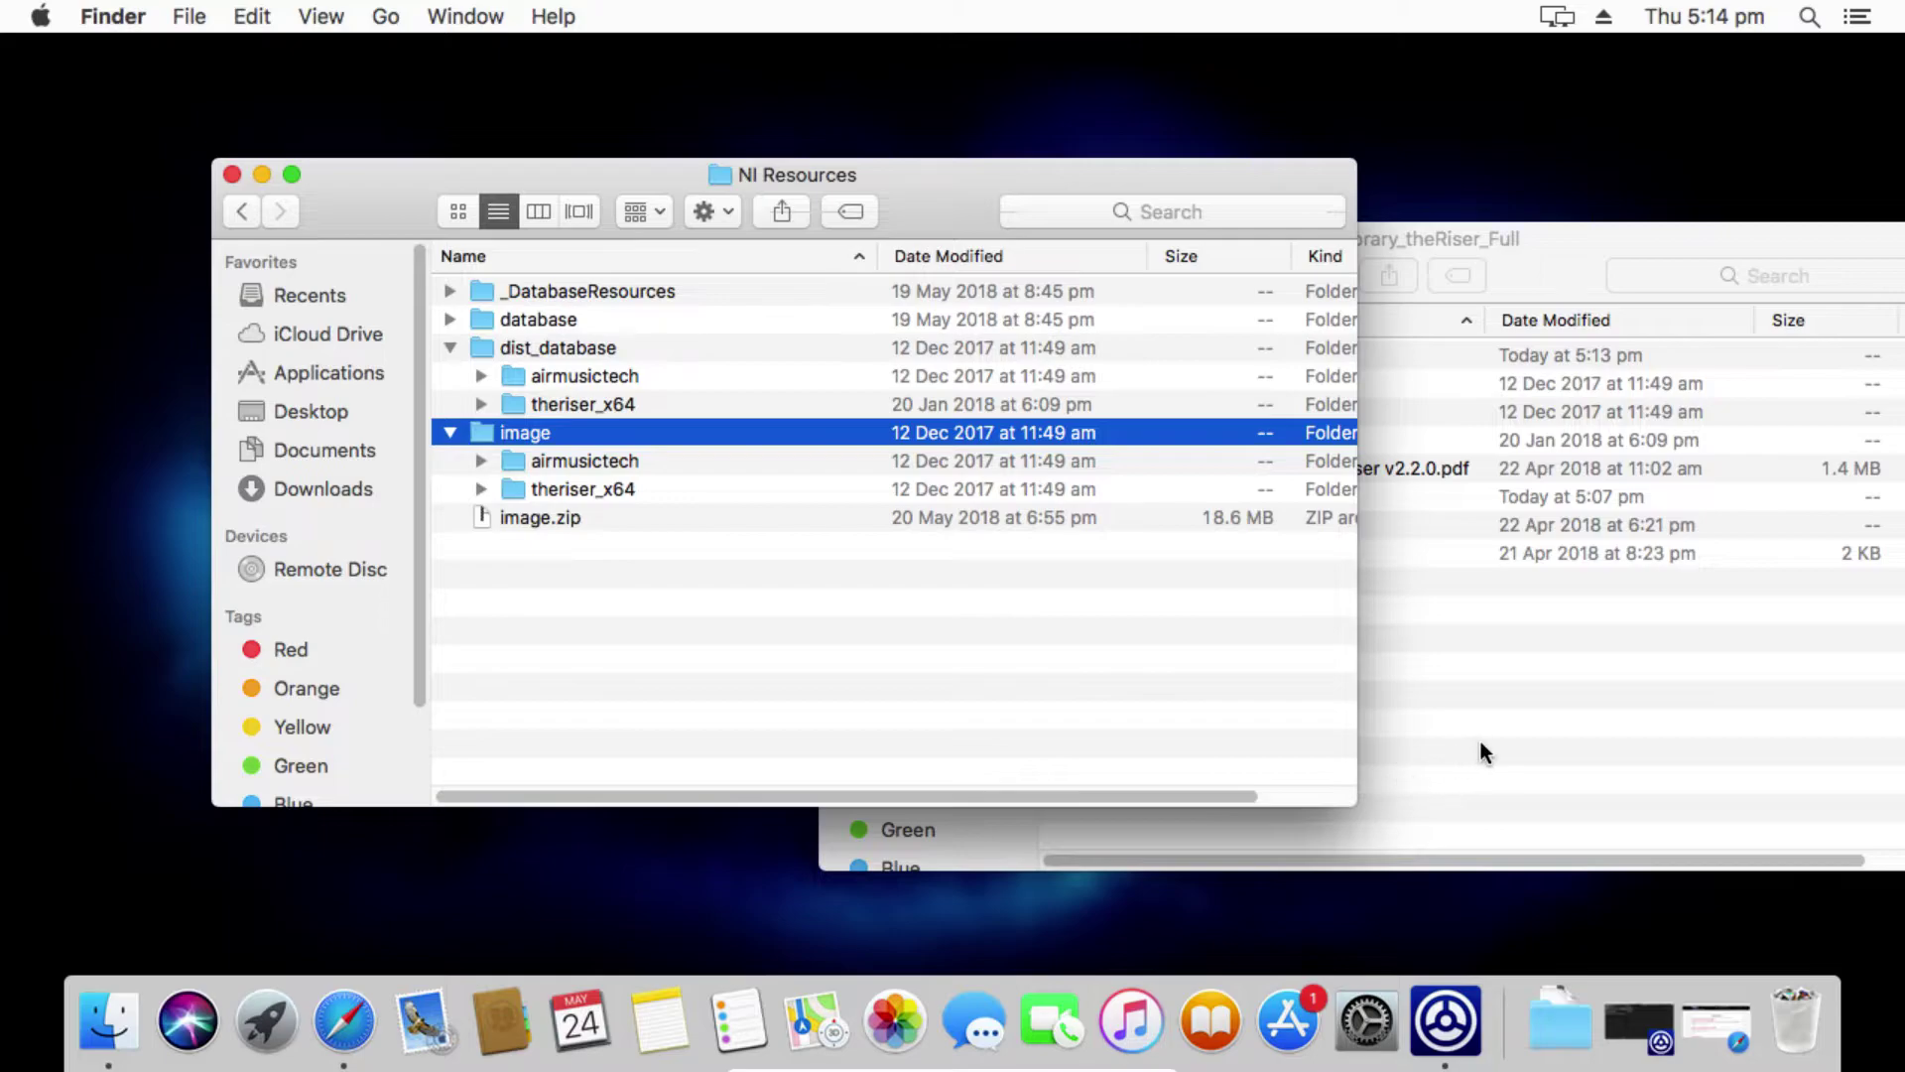
pyautogui.click(1508, 639)
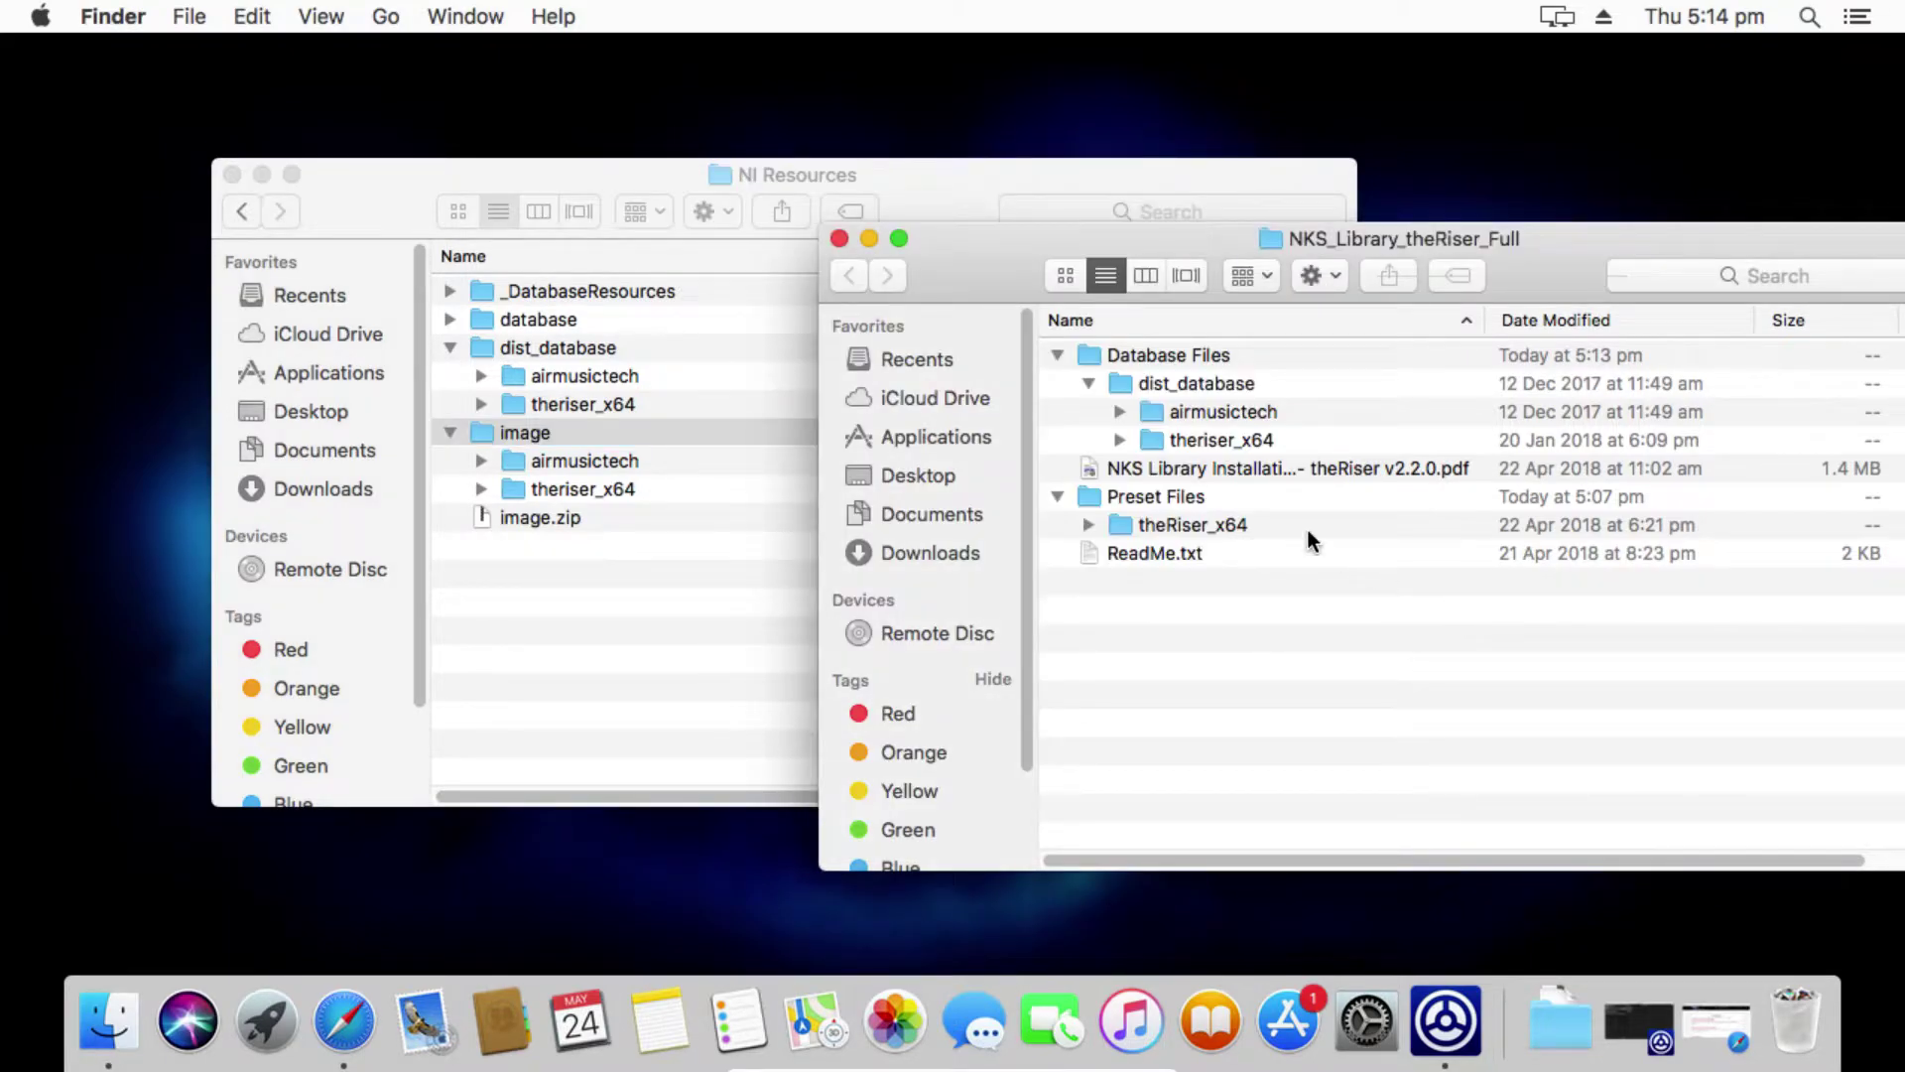
pyautogui.click(537, 512)
pyautogui.click(544, 514)
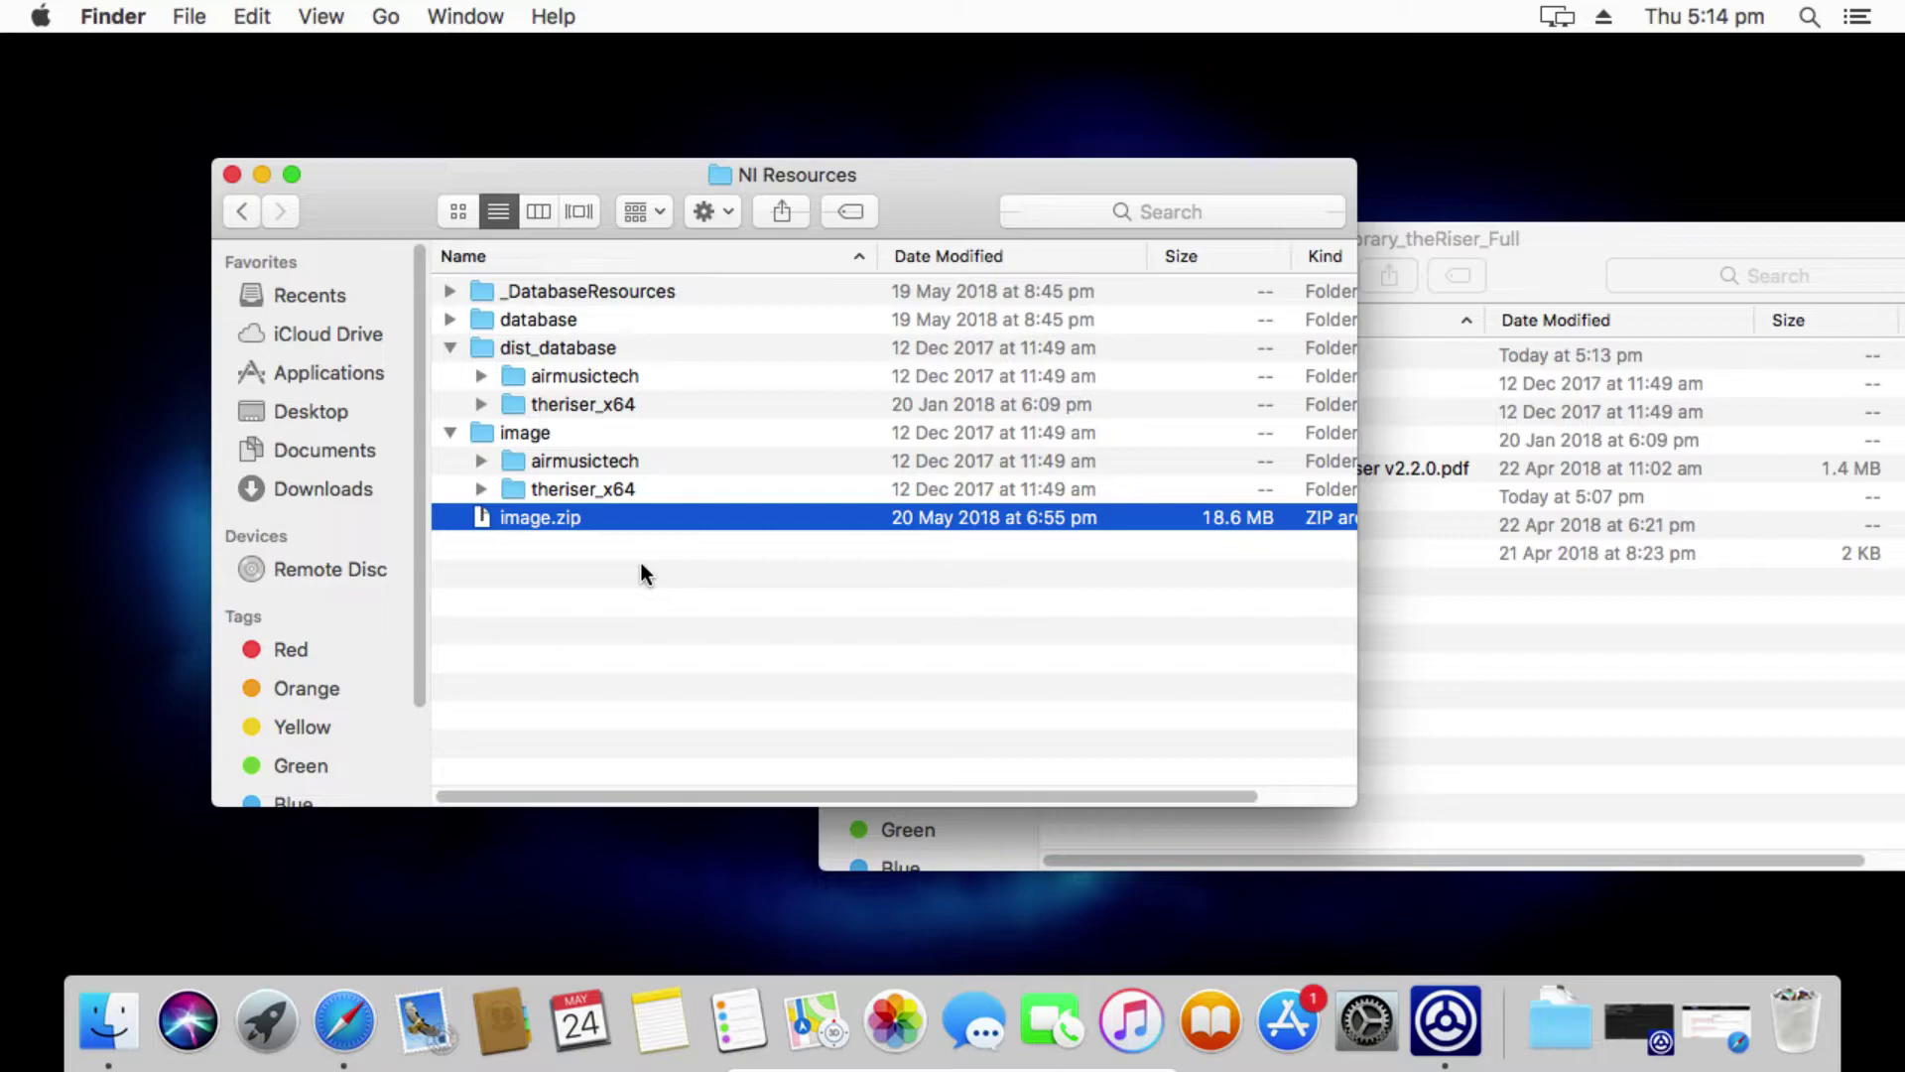
pyautogui.rightClick(516, 429)
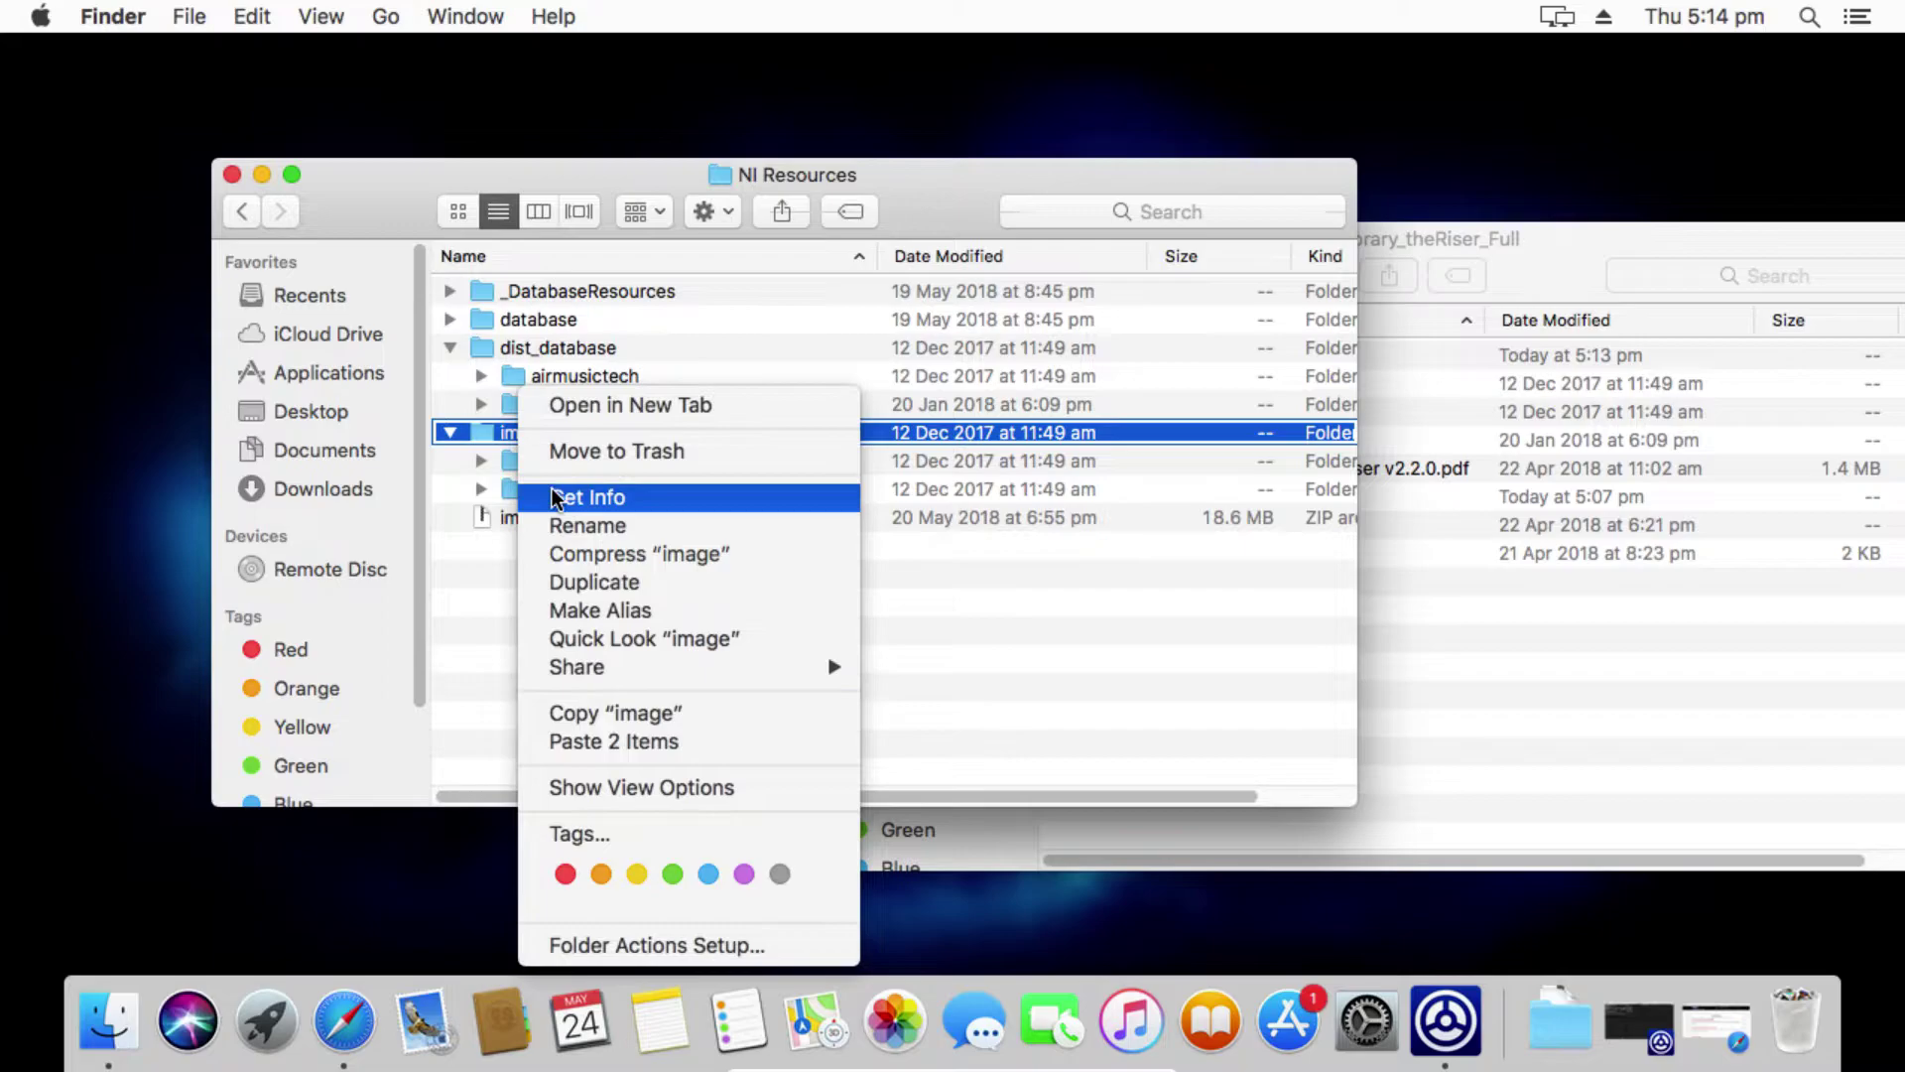
pyautogui.click(1012, 647)
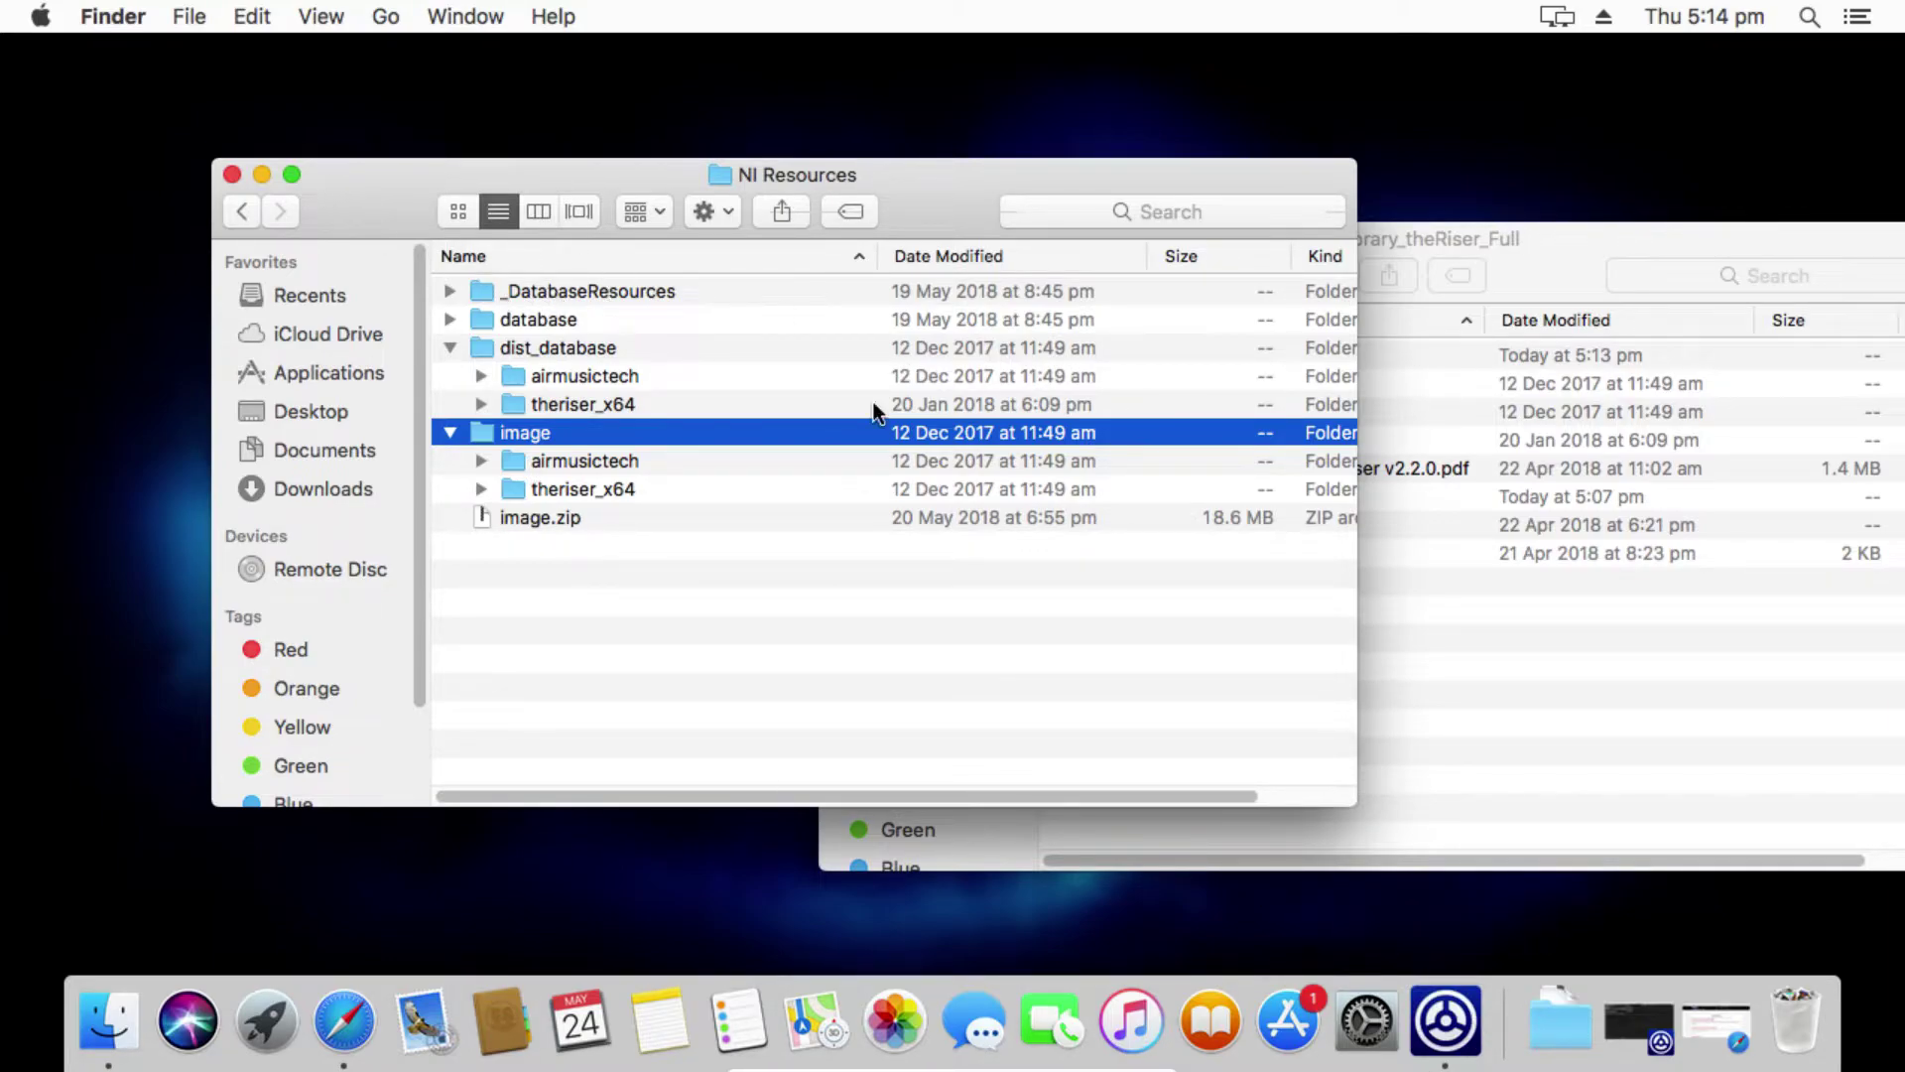
# Step: Bring Komplete Kontrol forward, clear the mail notification, and return to the user library view
pyautogui.click(1433, 1054)
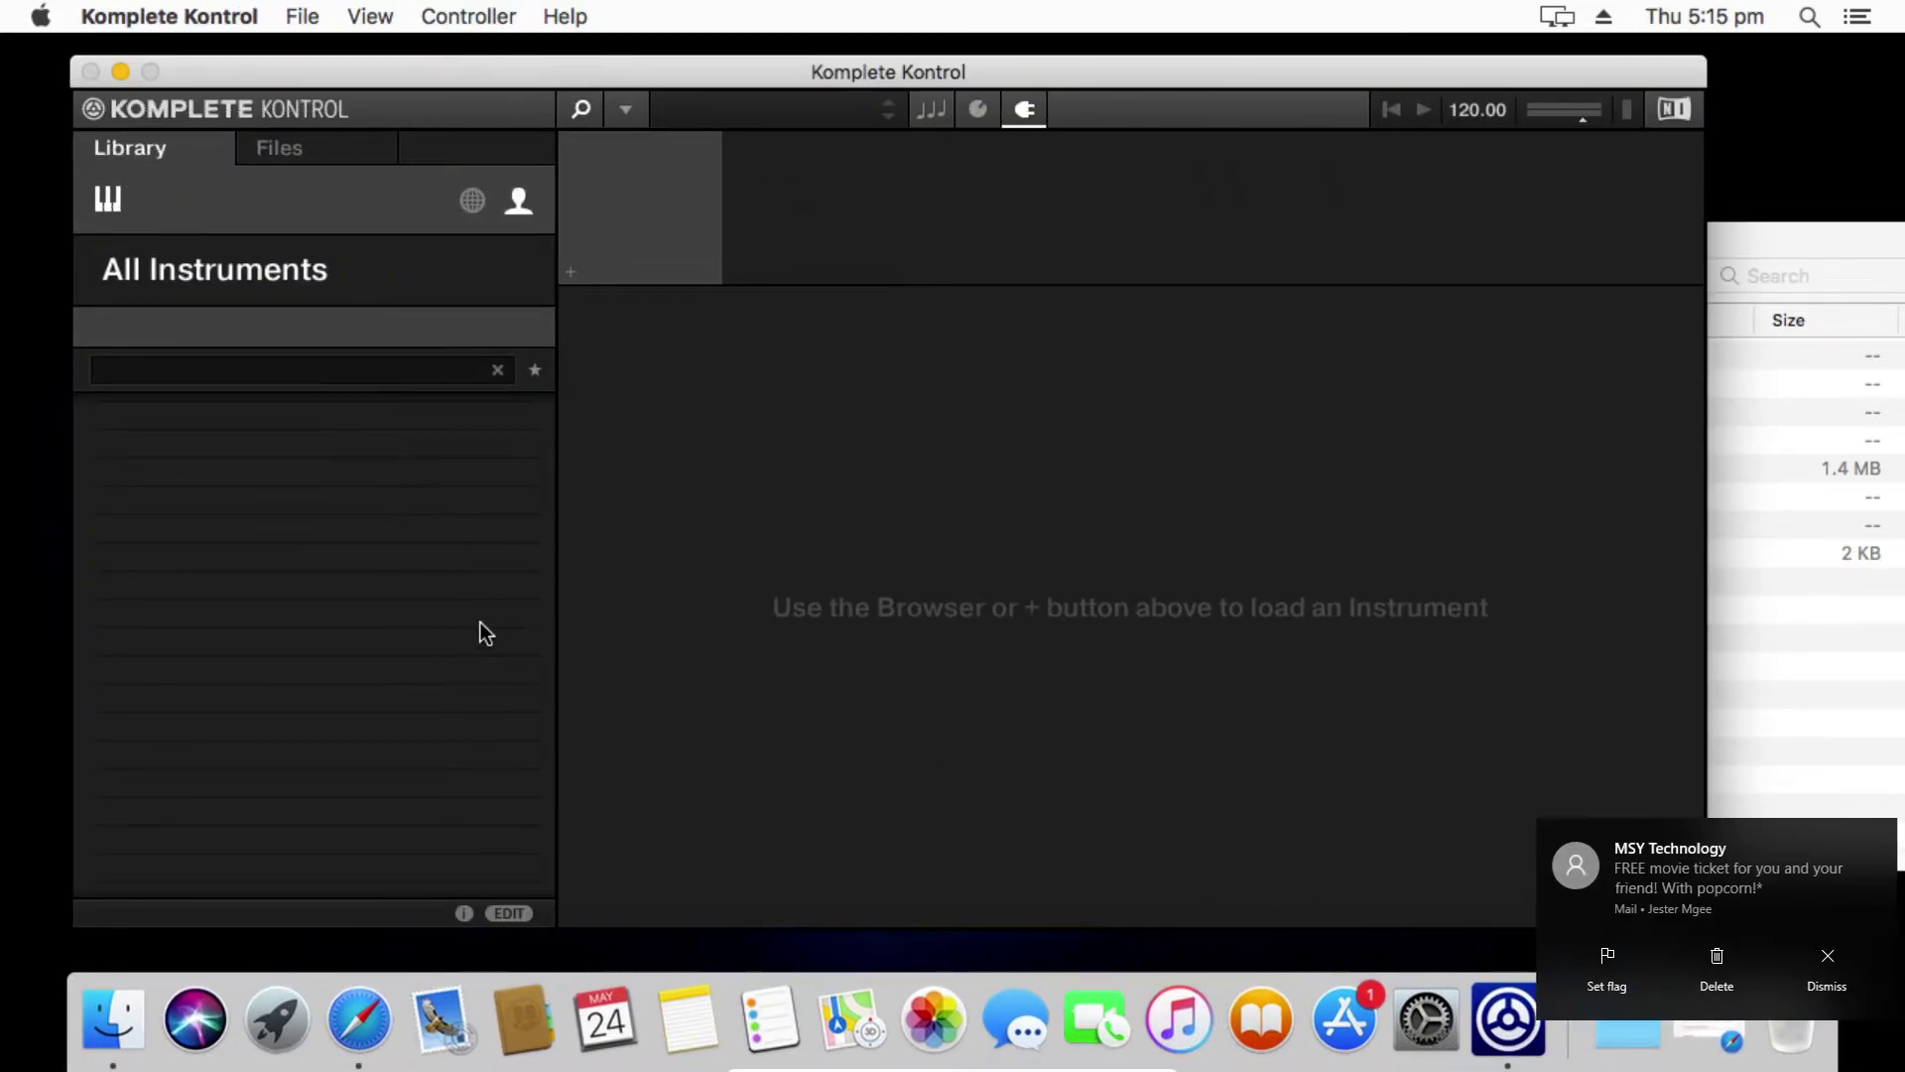
pyautogui.click(1675, 962)
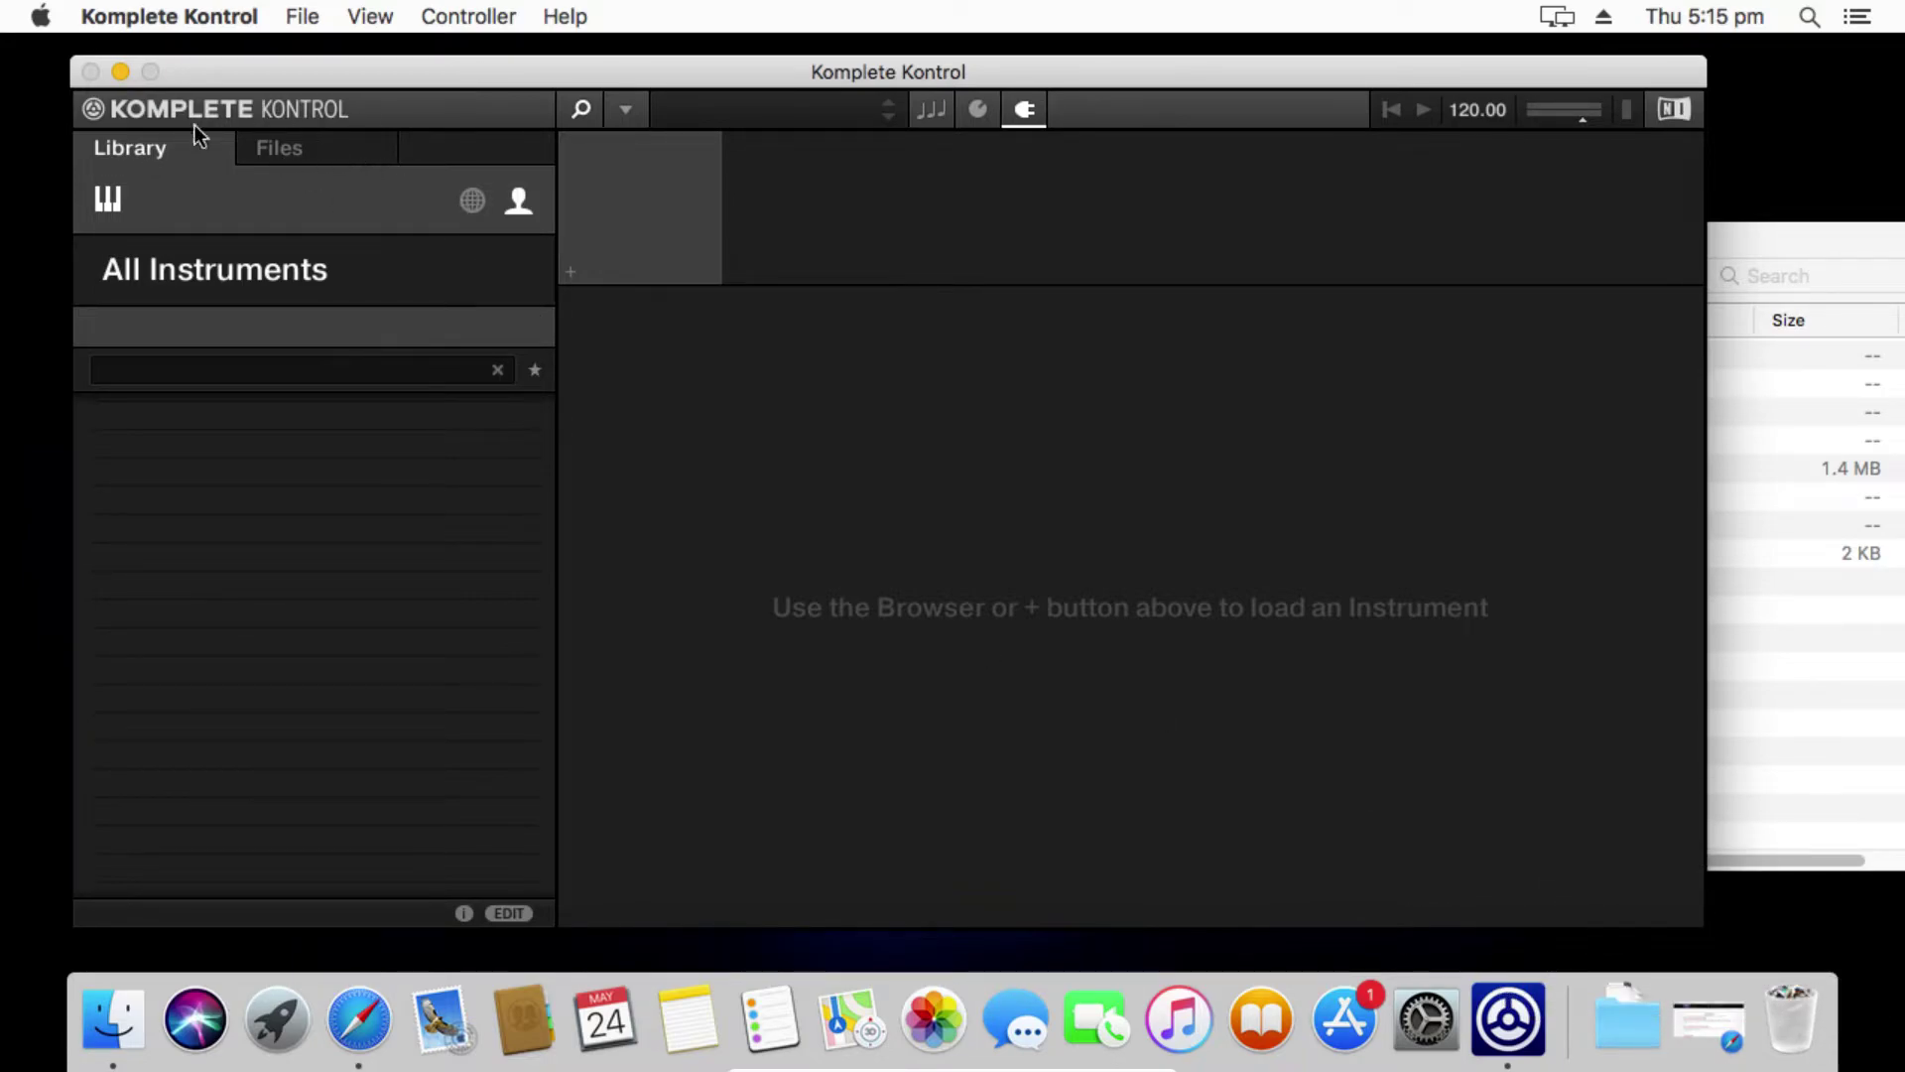
pyautogui.click(474, 201)
pyautogui.click(517, 204)
pyautogui.click(625, 109)
# Step: Rescan the user library under Preferences > Library > User, then close Preferences
pyautogui.moveTo(651, 153)
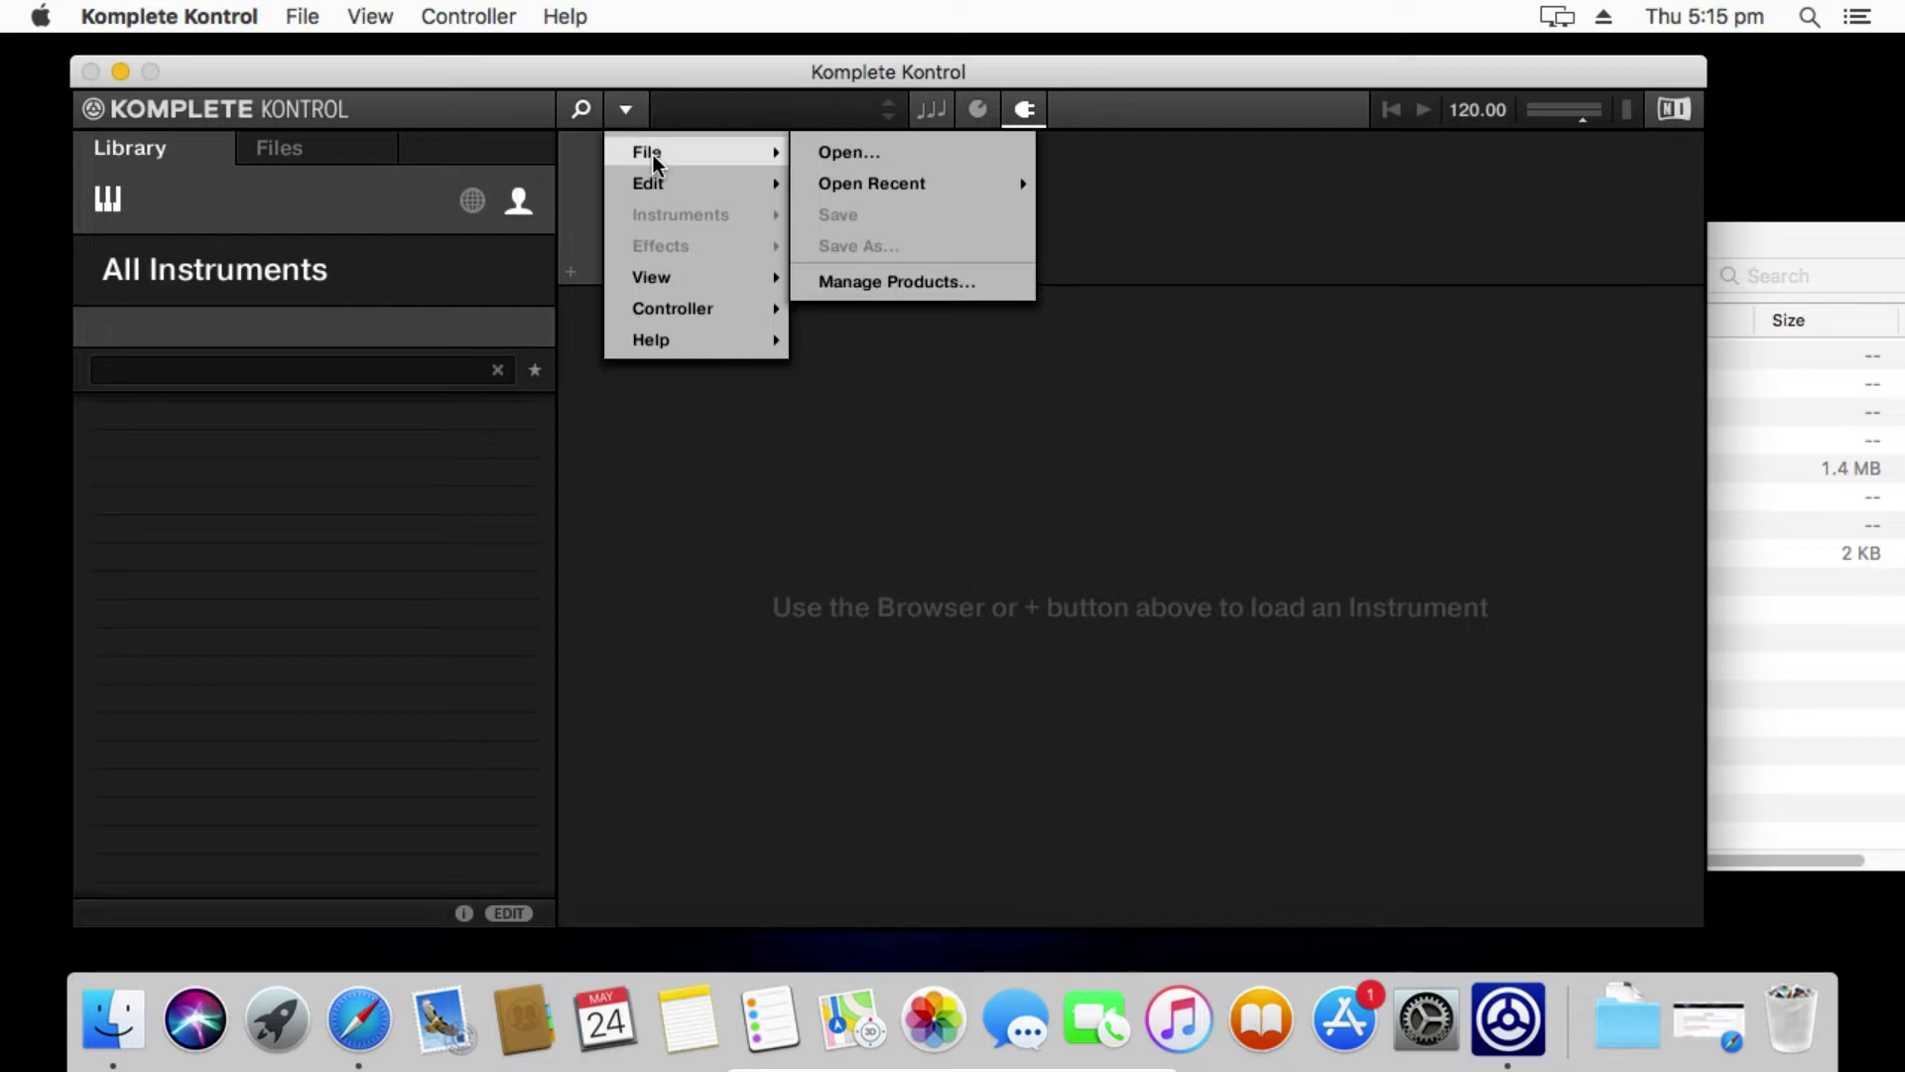
pyautogui.moveTo(659, 188)
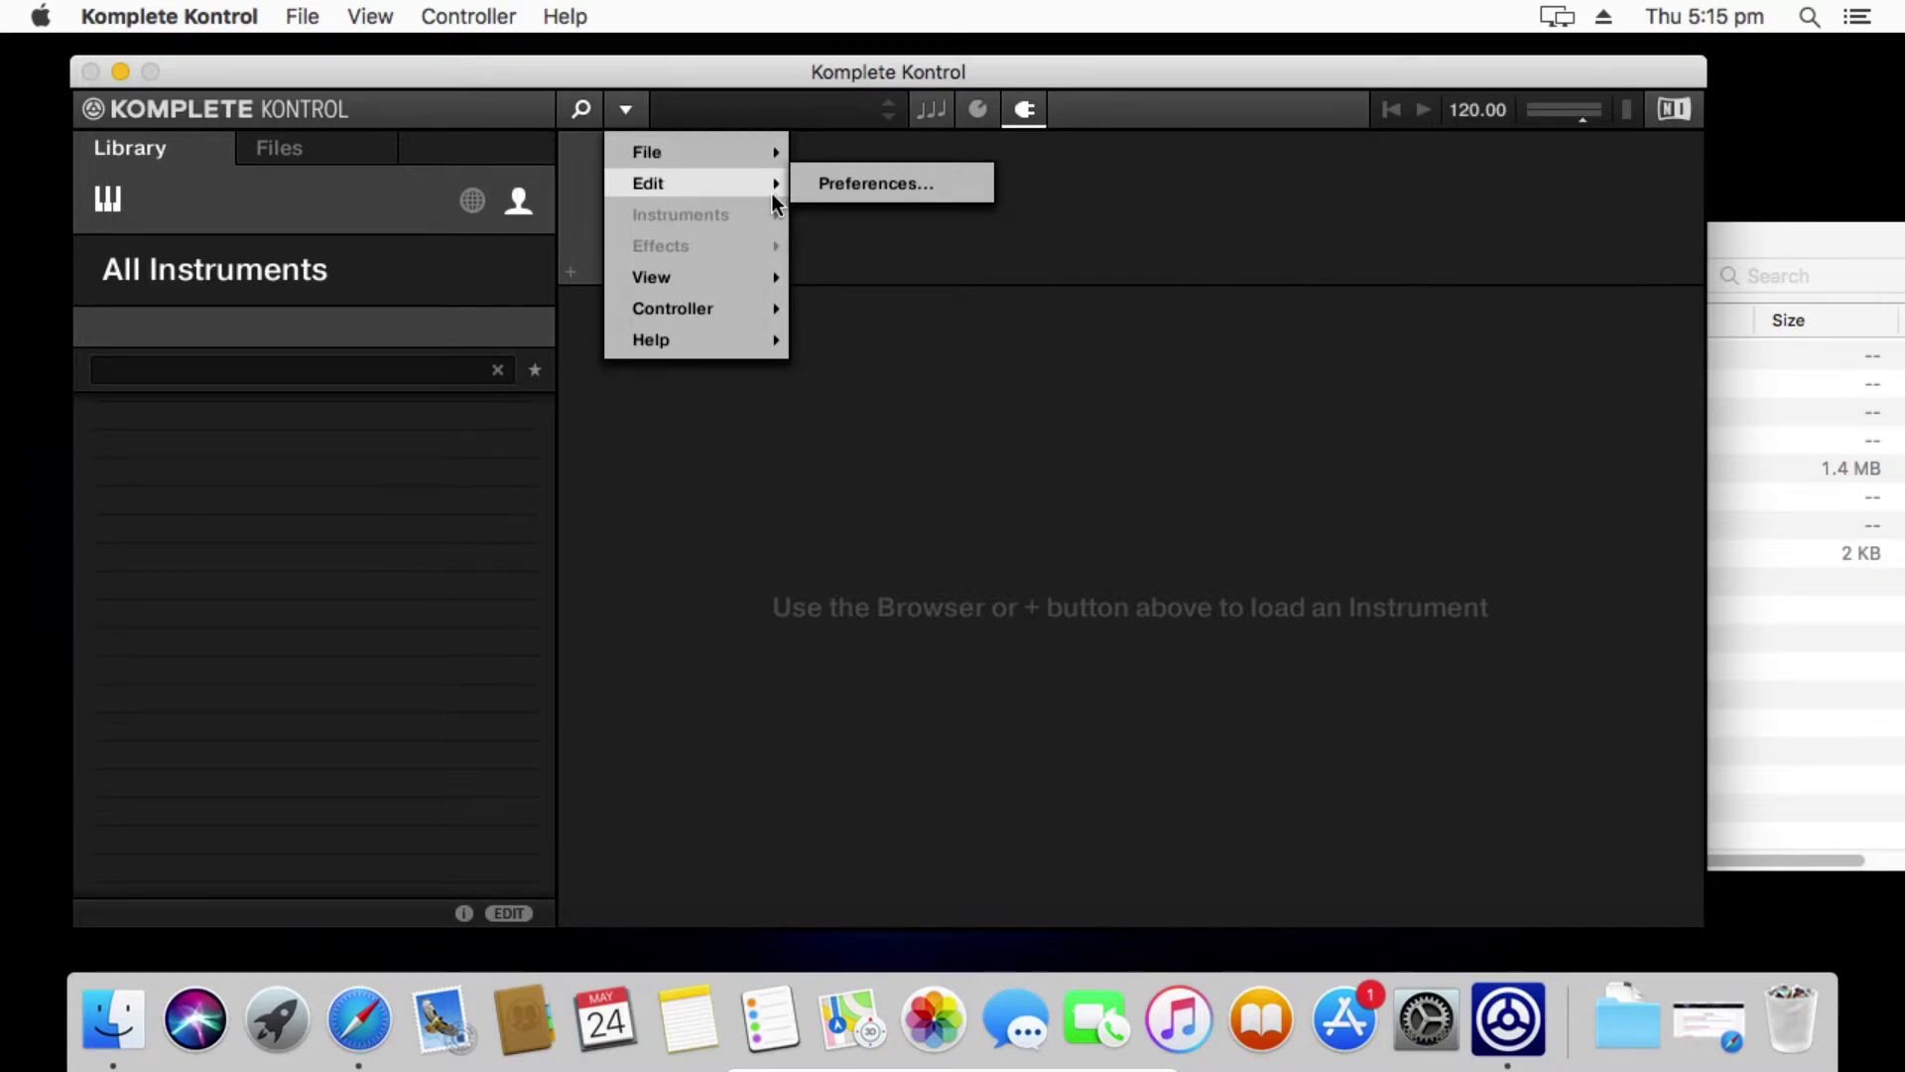
pyautogui.click(808, 187)
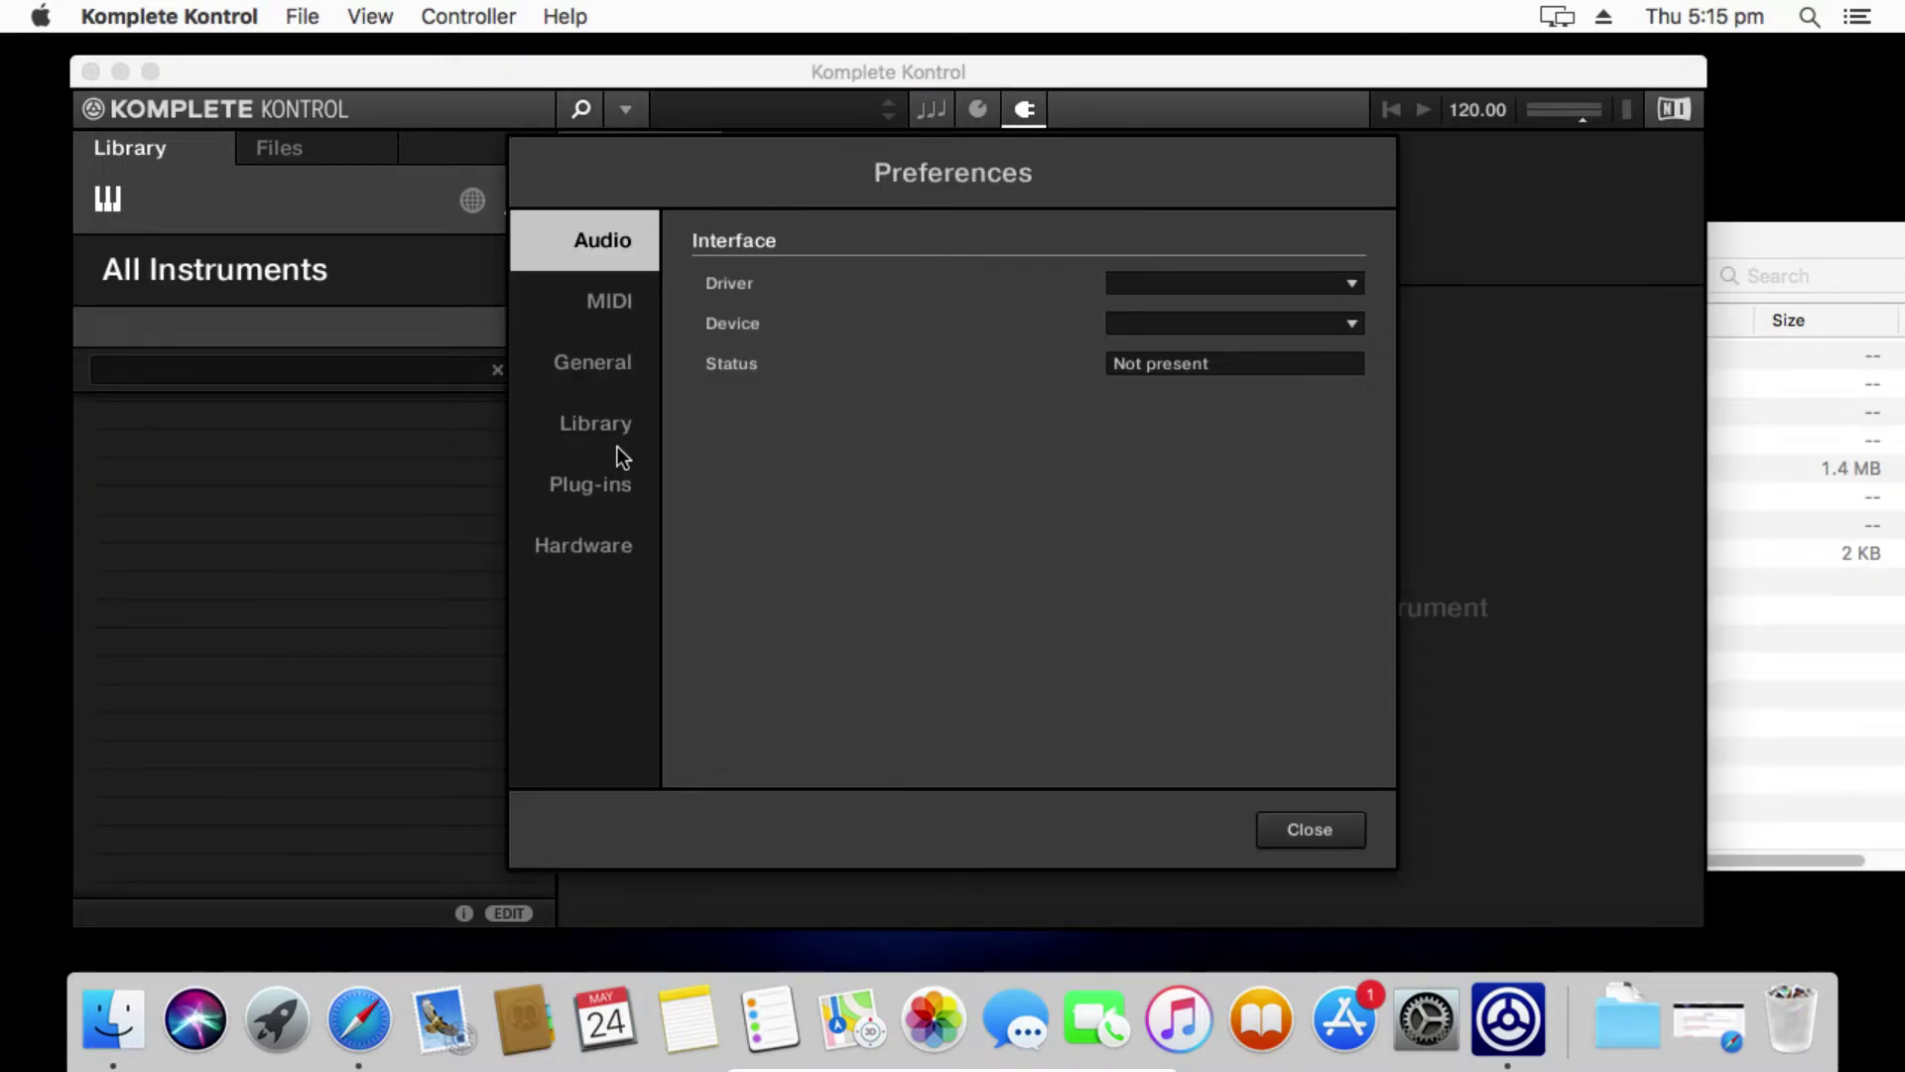
pyautogui.click(599, 429)
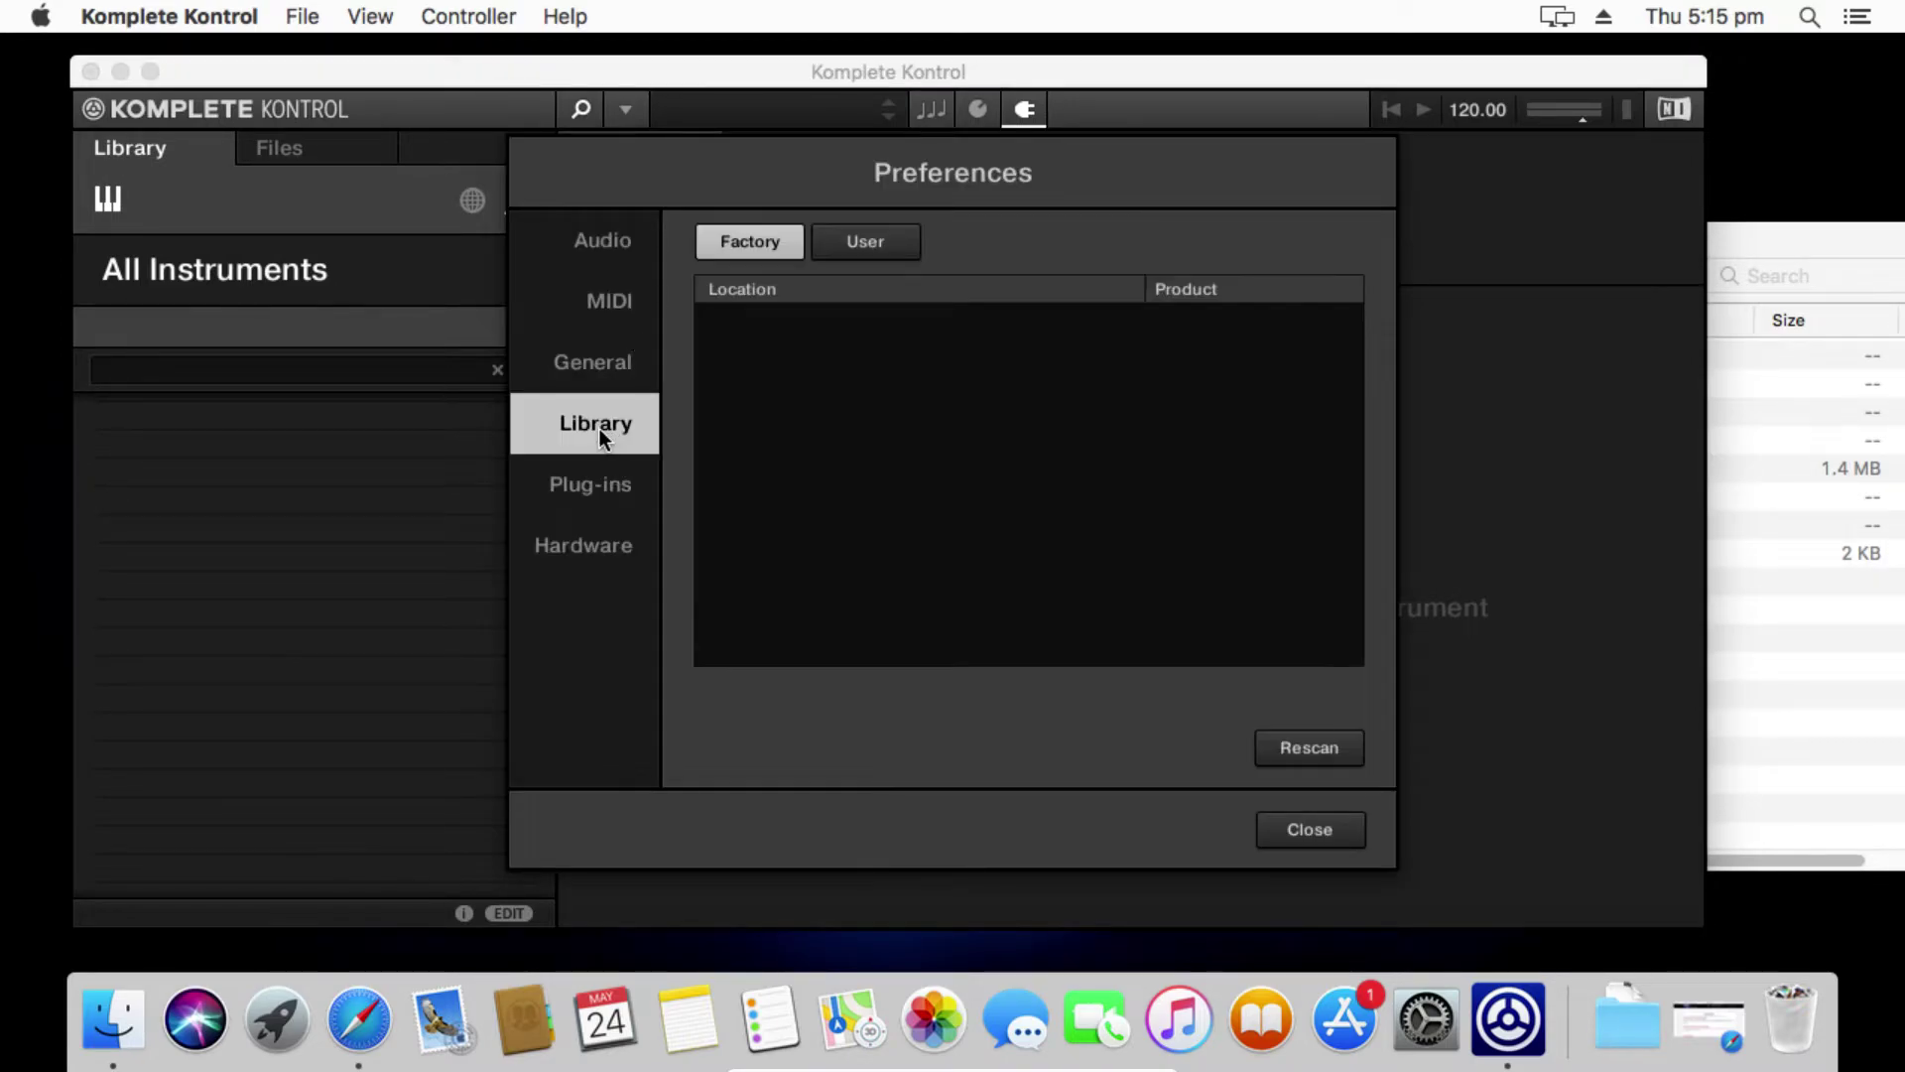
pyautogui.click(865, 241)
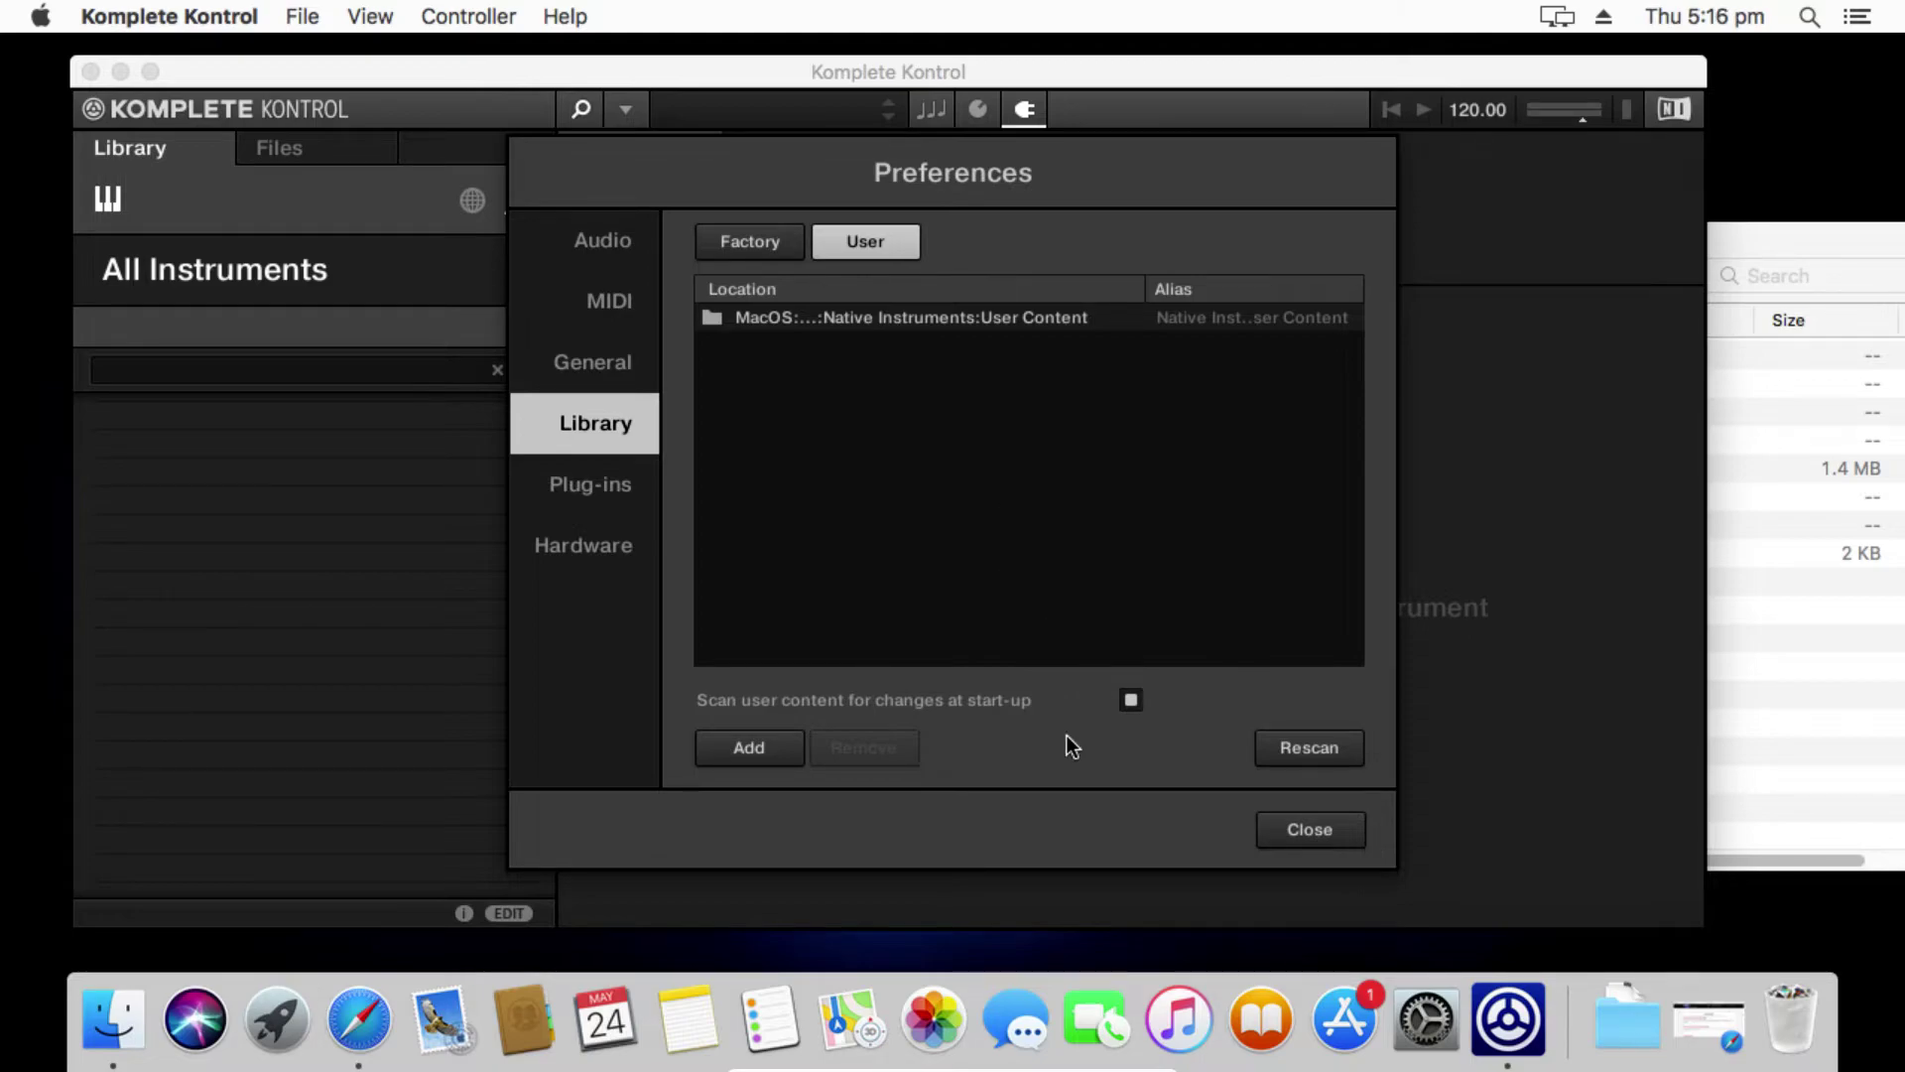
pyautogui.click(1335, 753)
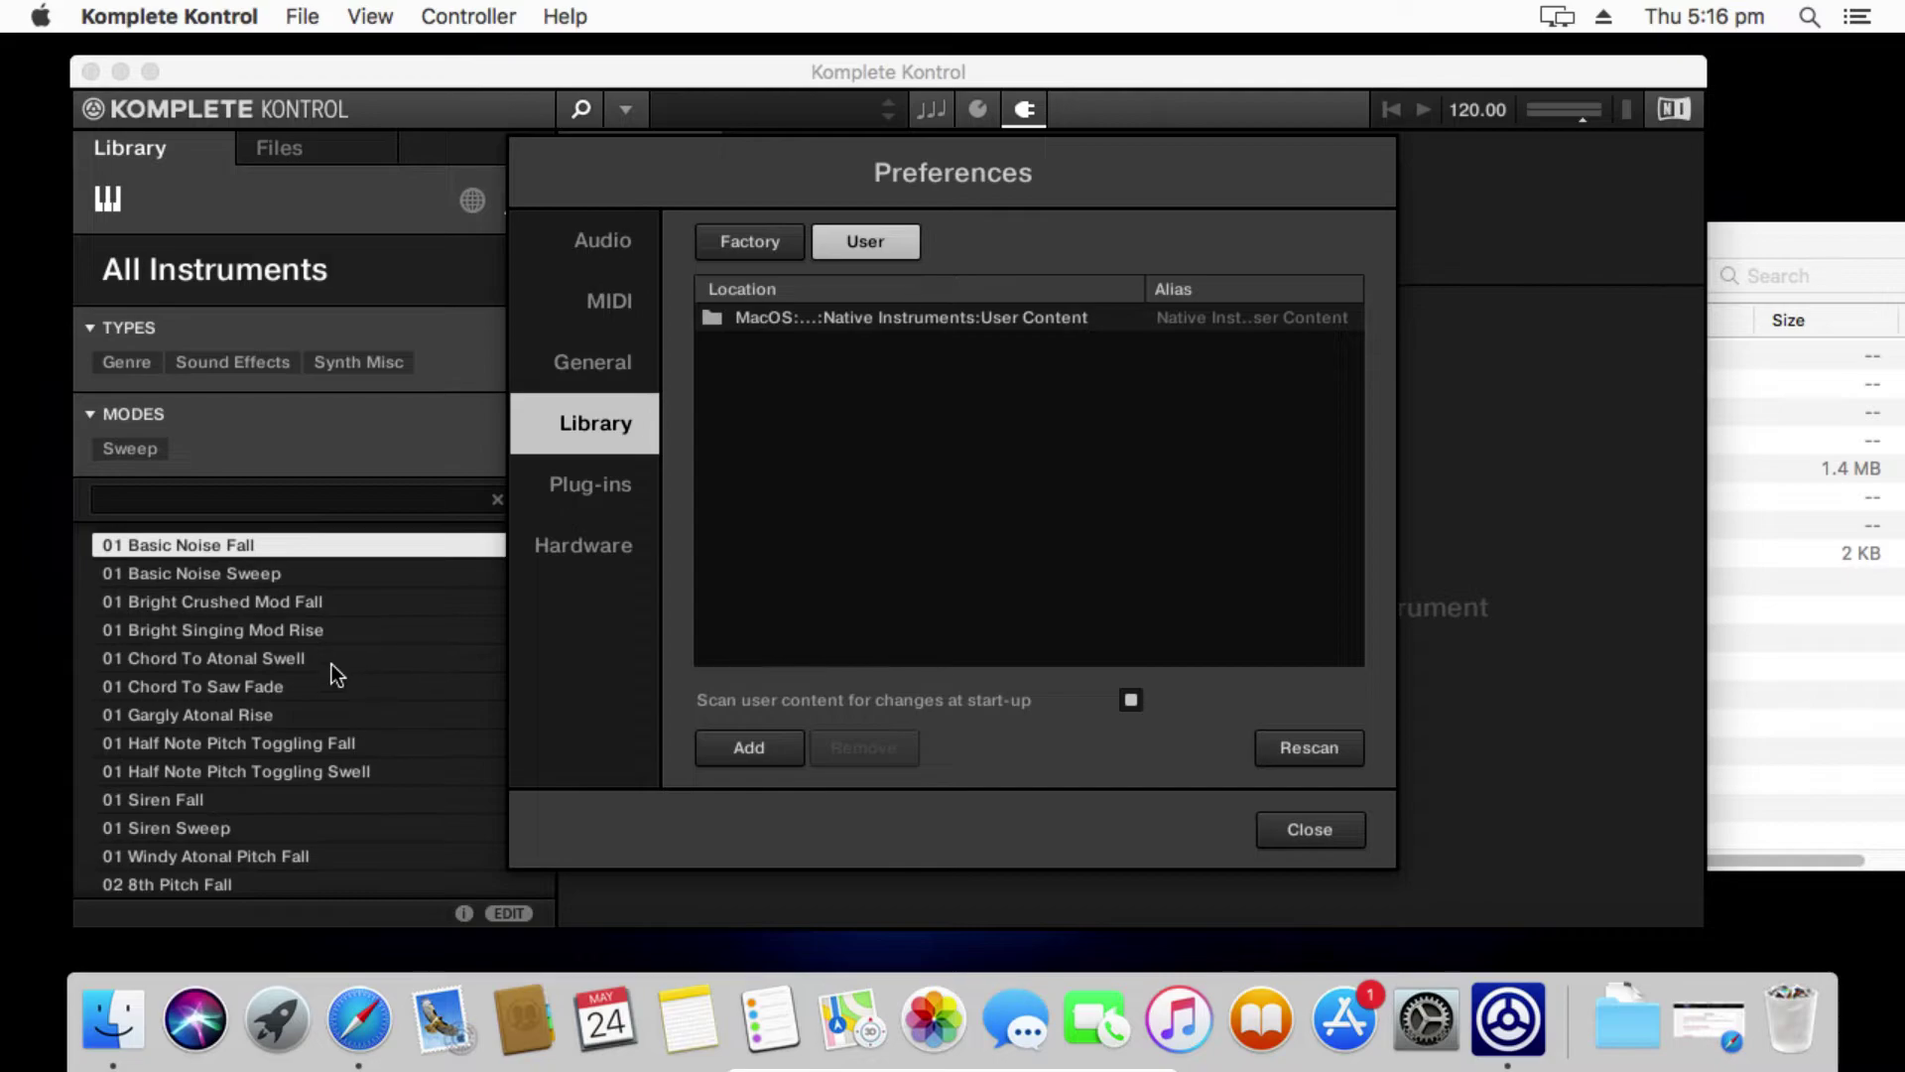
pyautogui.click(984, 320)
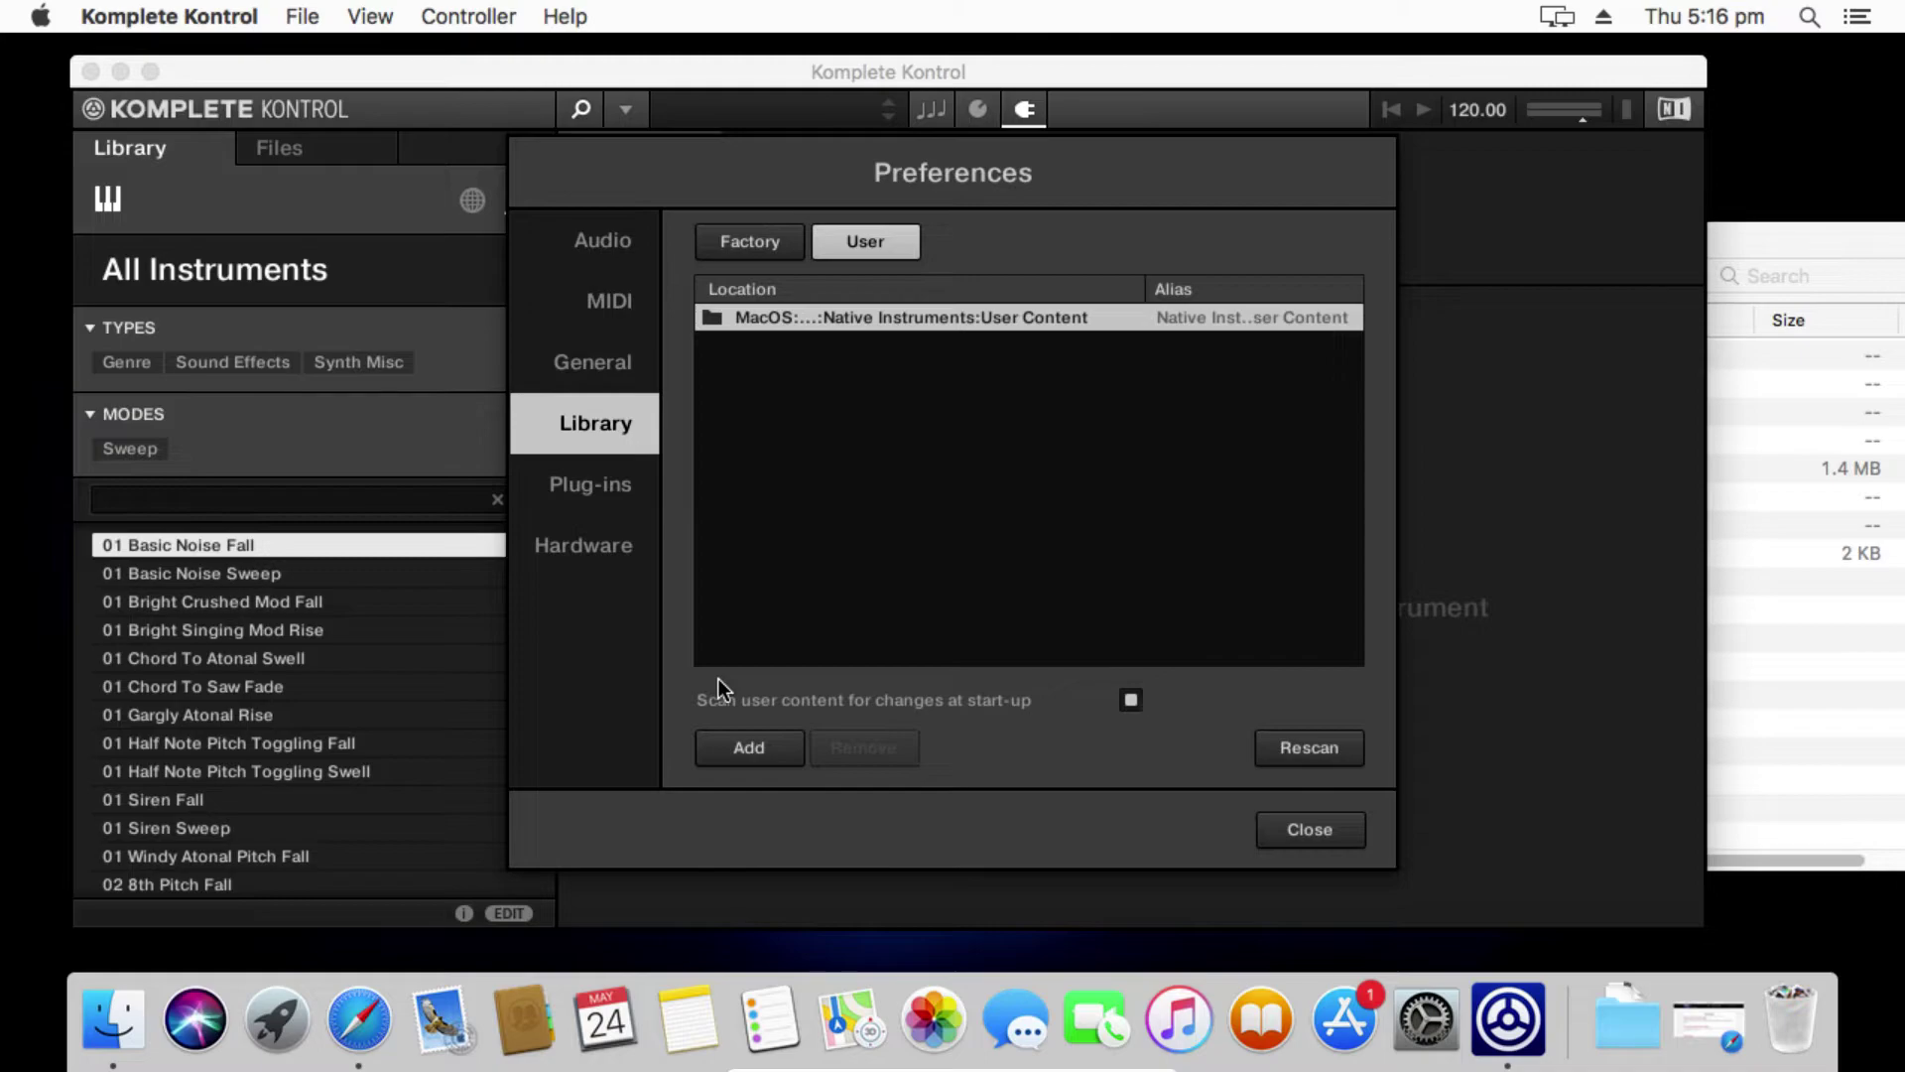
pyautogui.click(1361, 836)
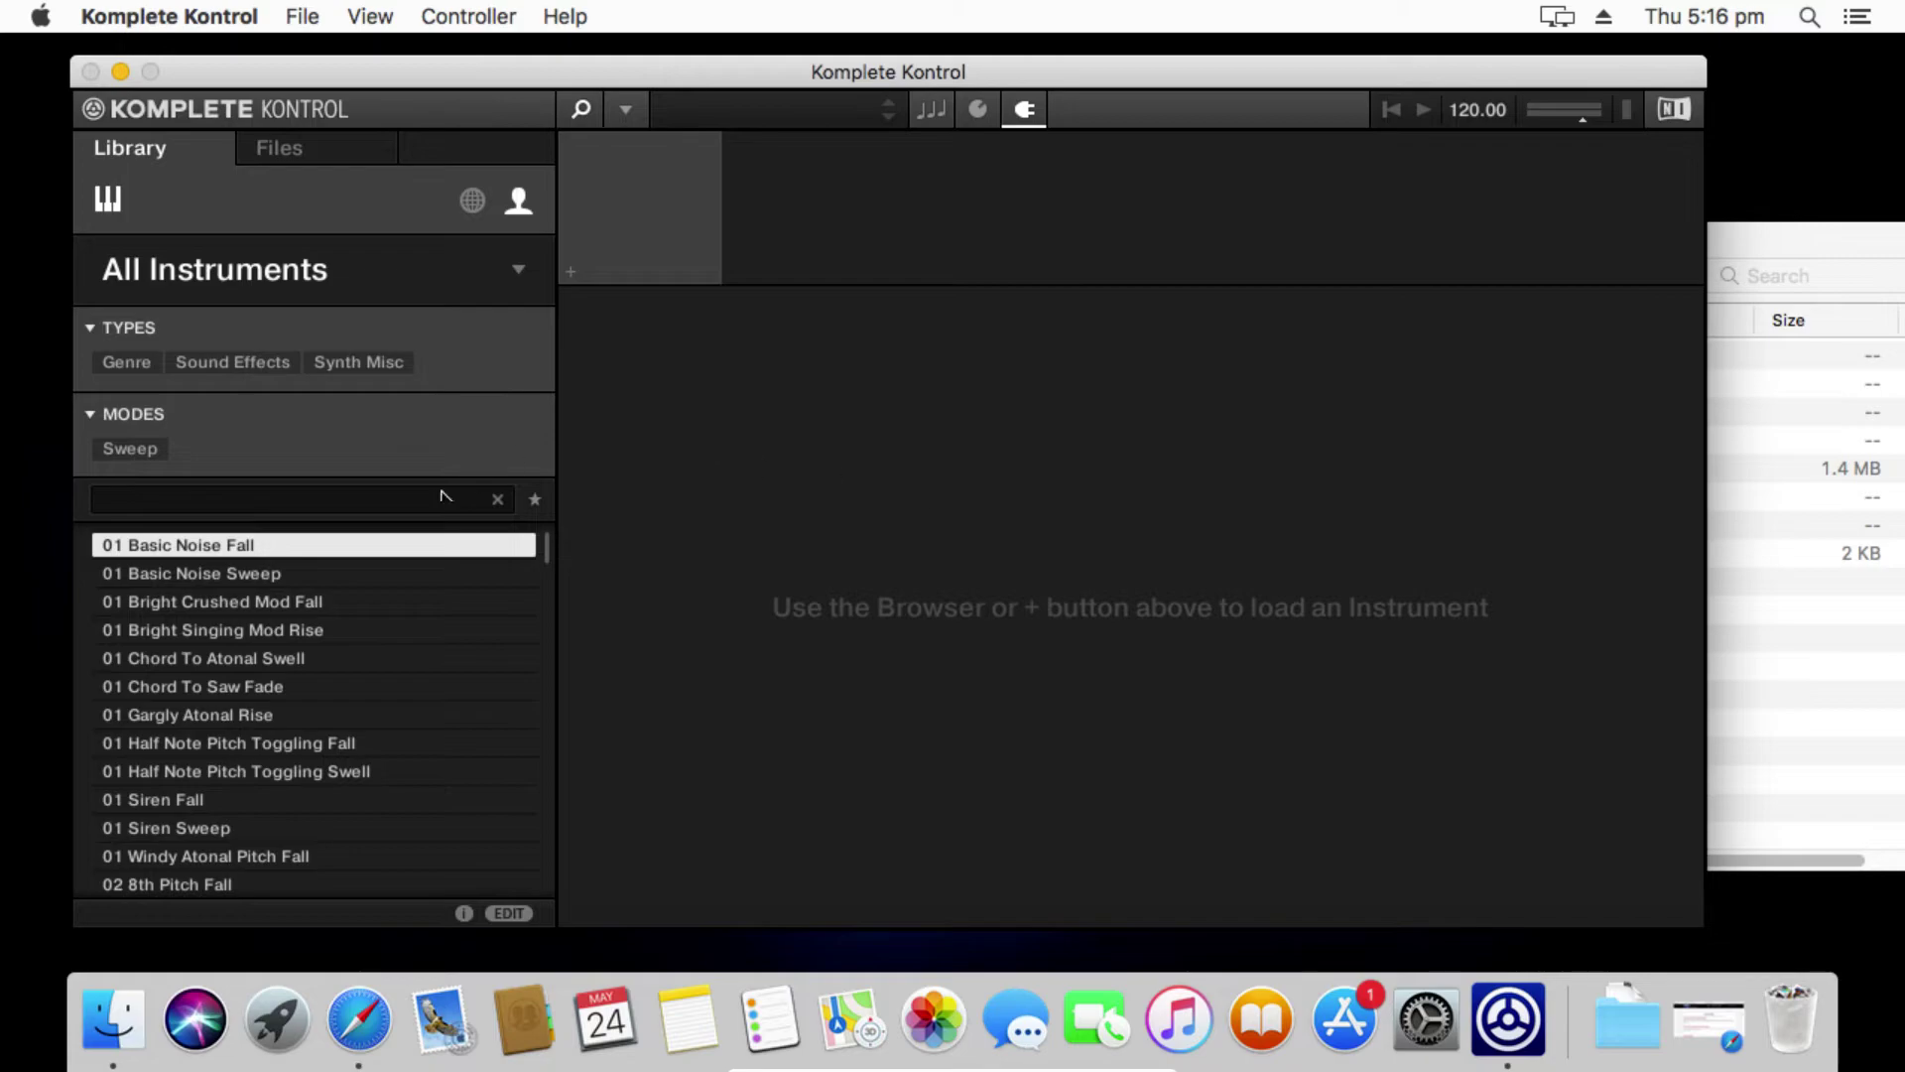
# Step: Scroll the preset list, then switch to the instrument overview showing The Riser under Other
pyautogui.scroll(-10, 284, 625)
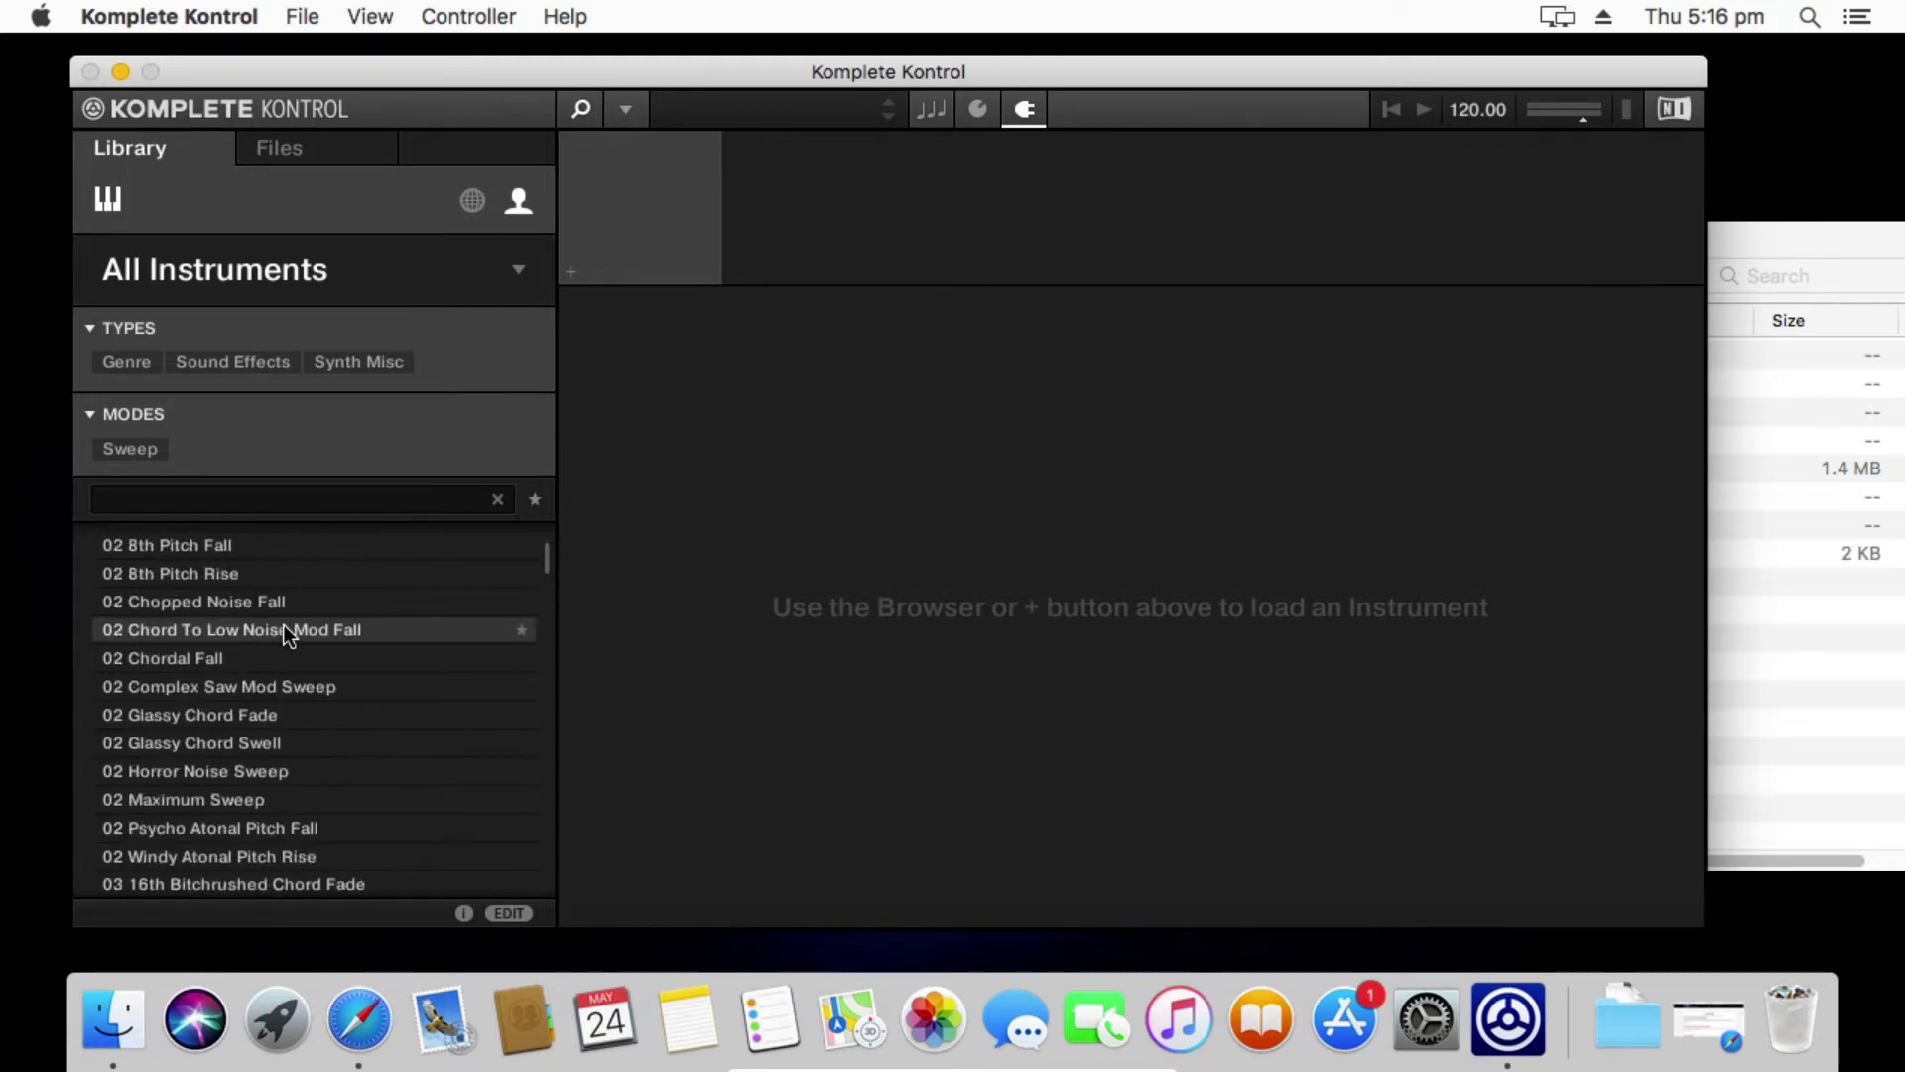
pyautogui.scroll(10, 283, 623)
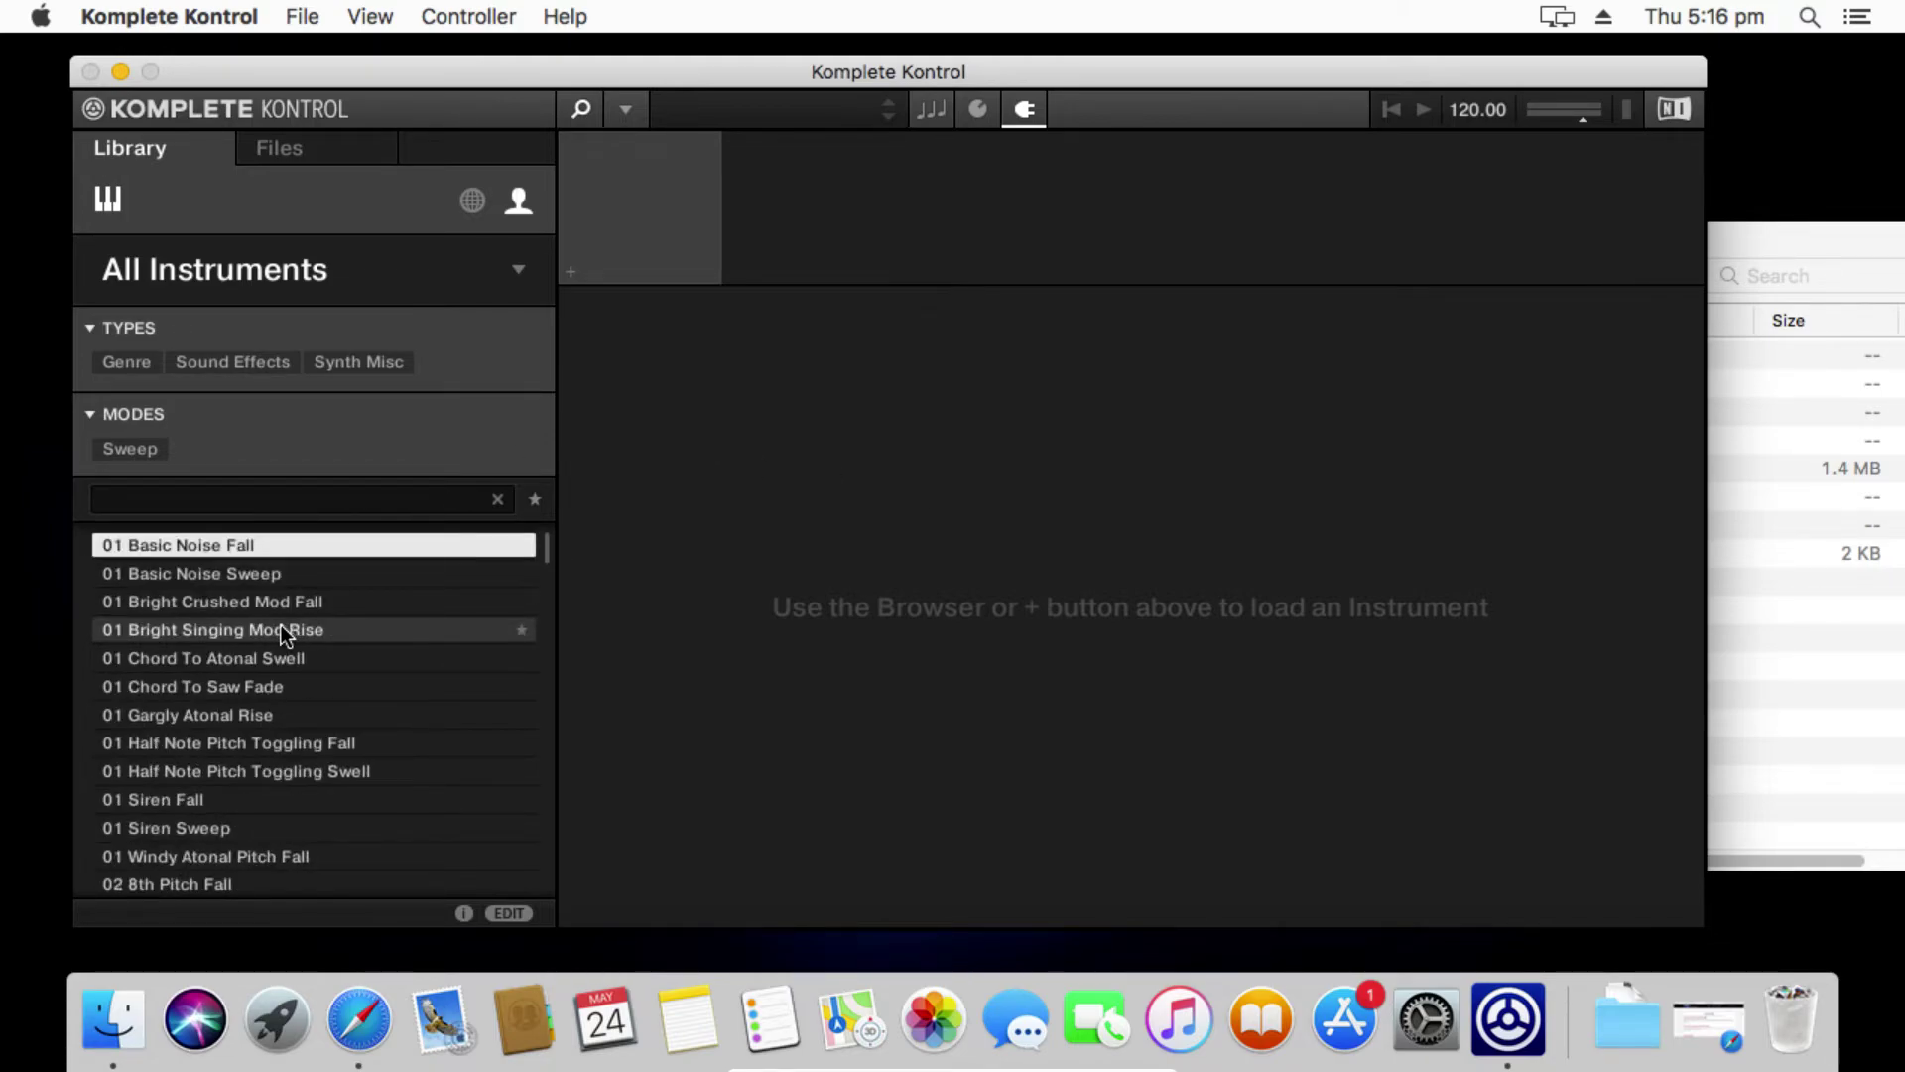
pyautogui.click(295, 283)
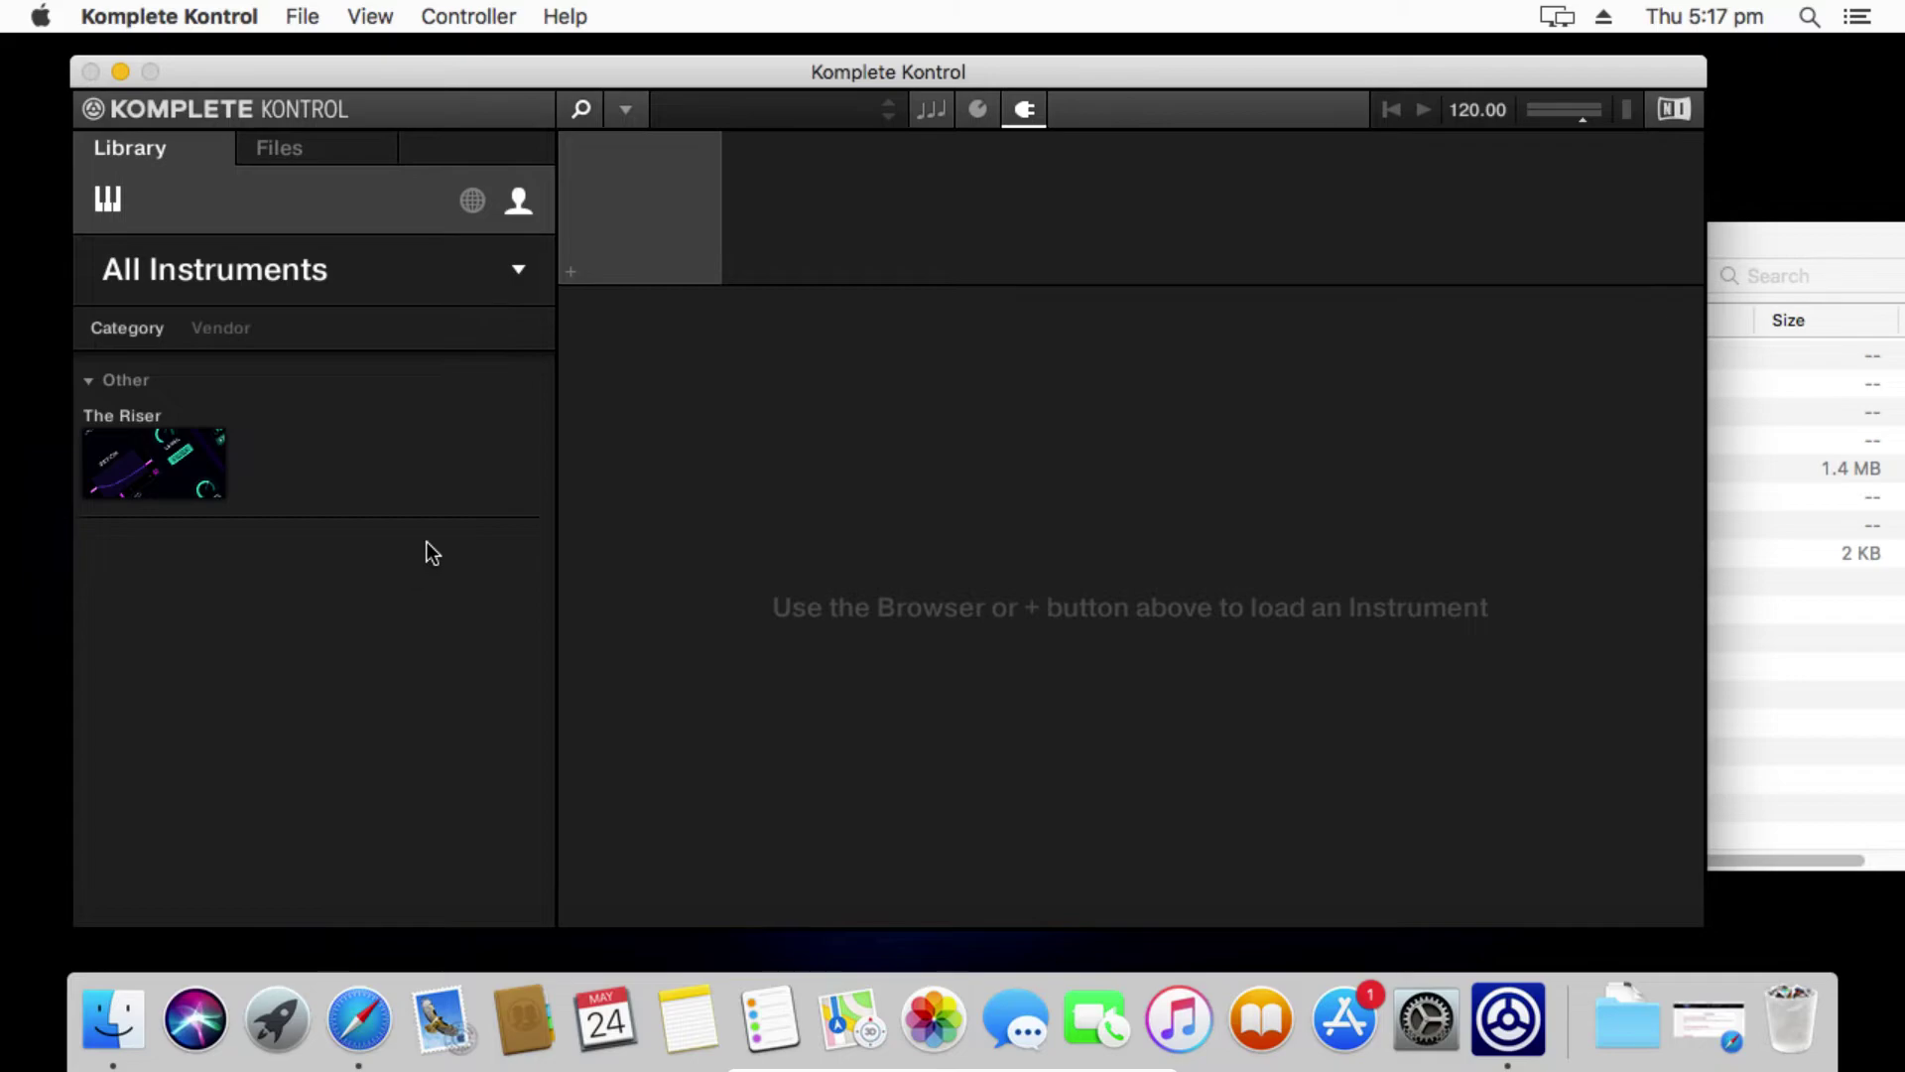
# Step: Open and close The Riser's preset browser, then quit Komplete Kontrol from the dock
pyautogui.rightClick(1523, 1030)
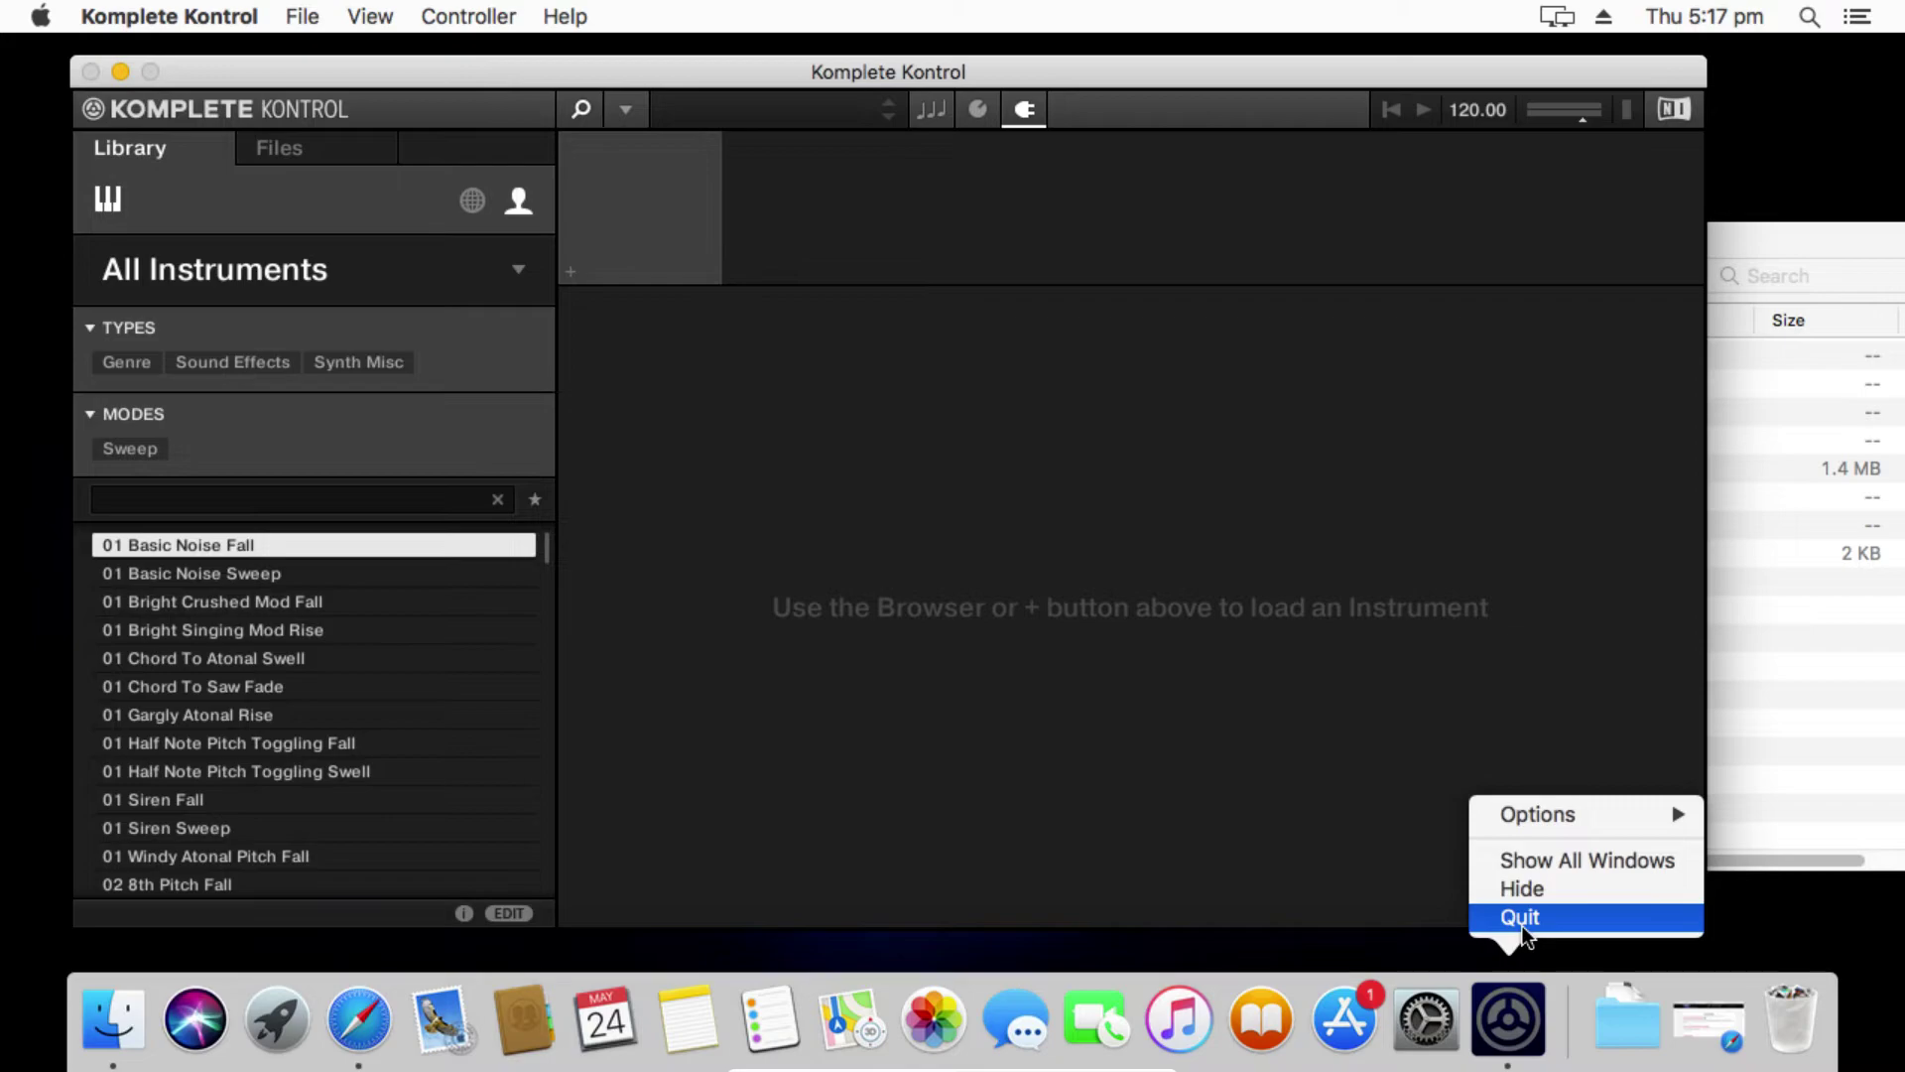
pyautogui.click(938, 625)
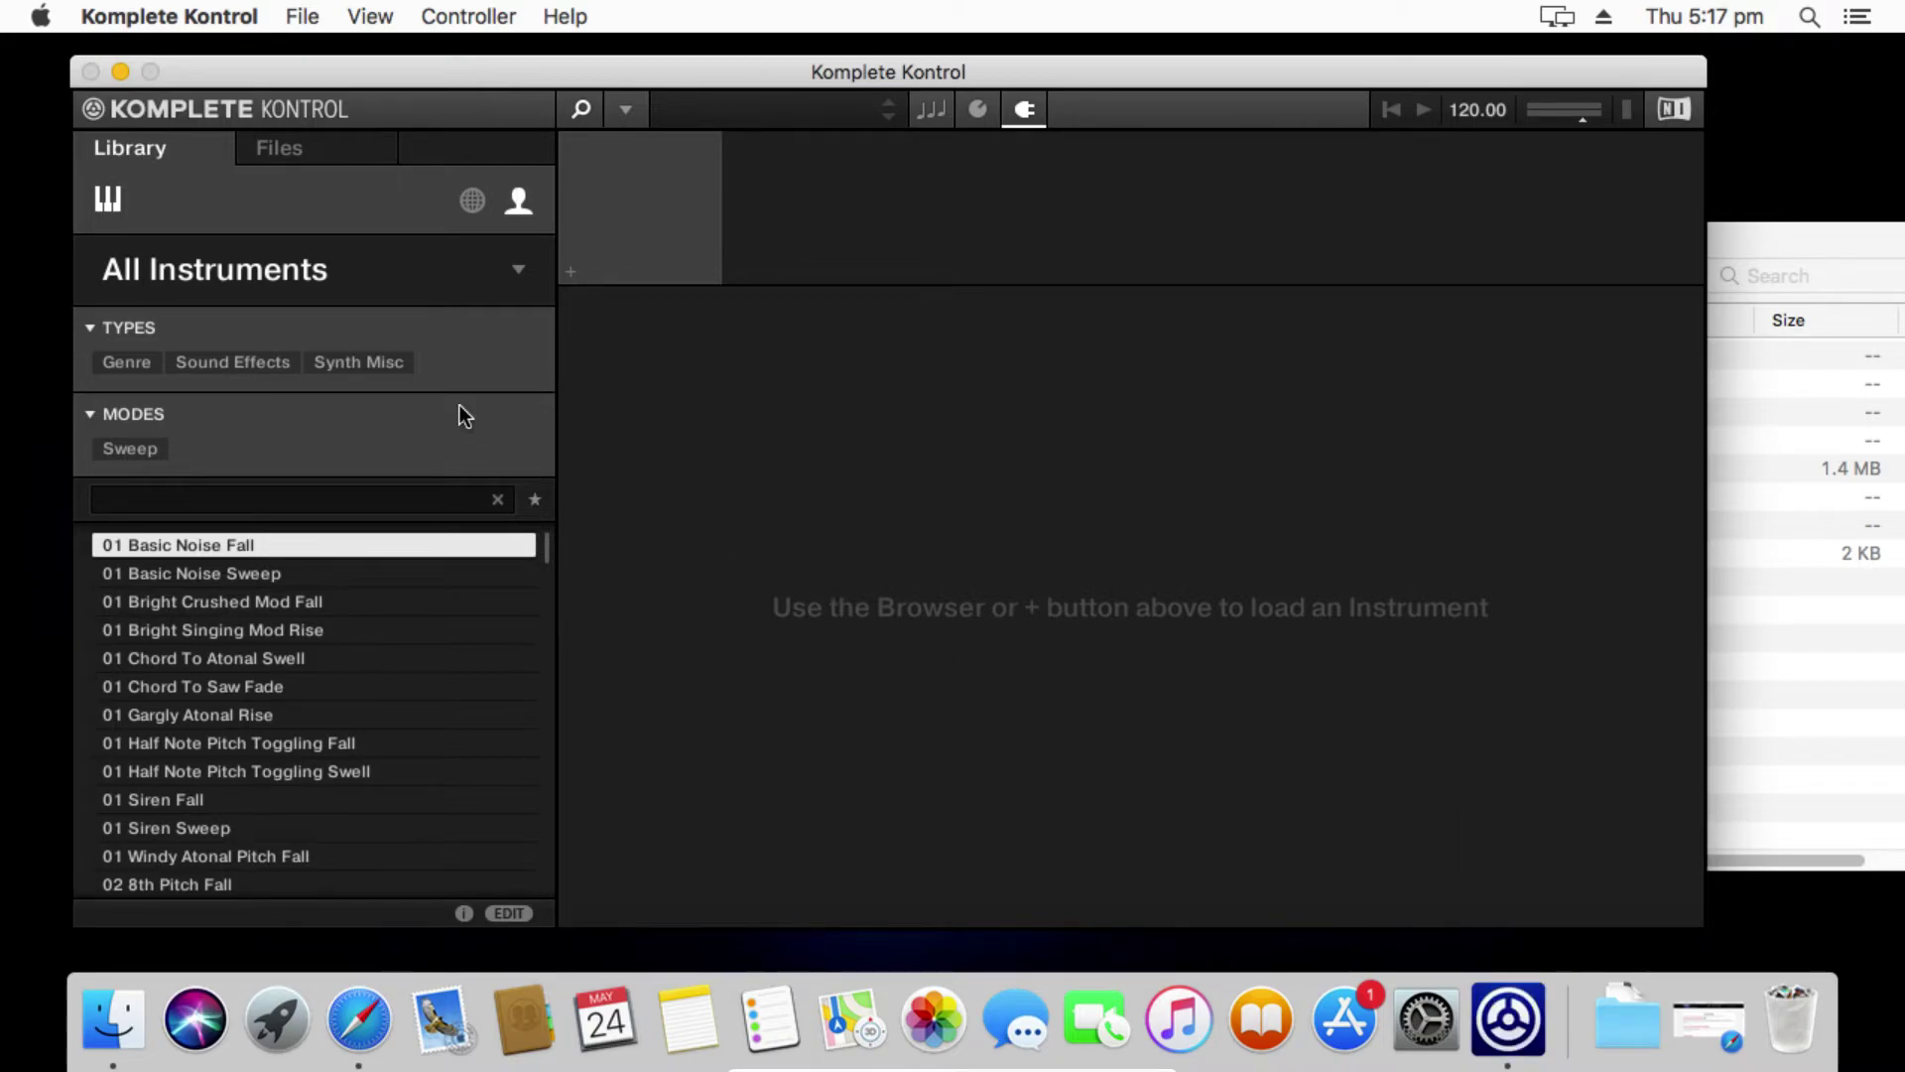
pyautogui.click(326, 289)
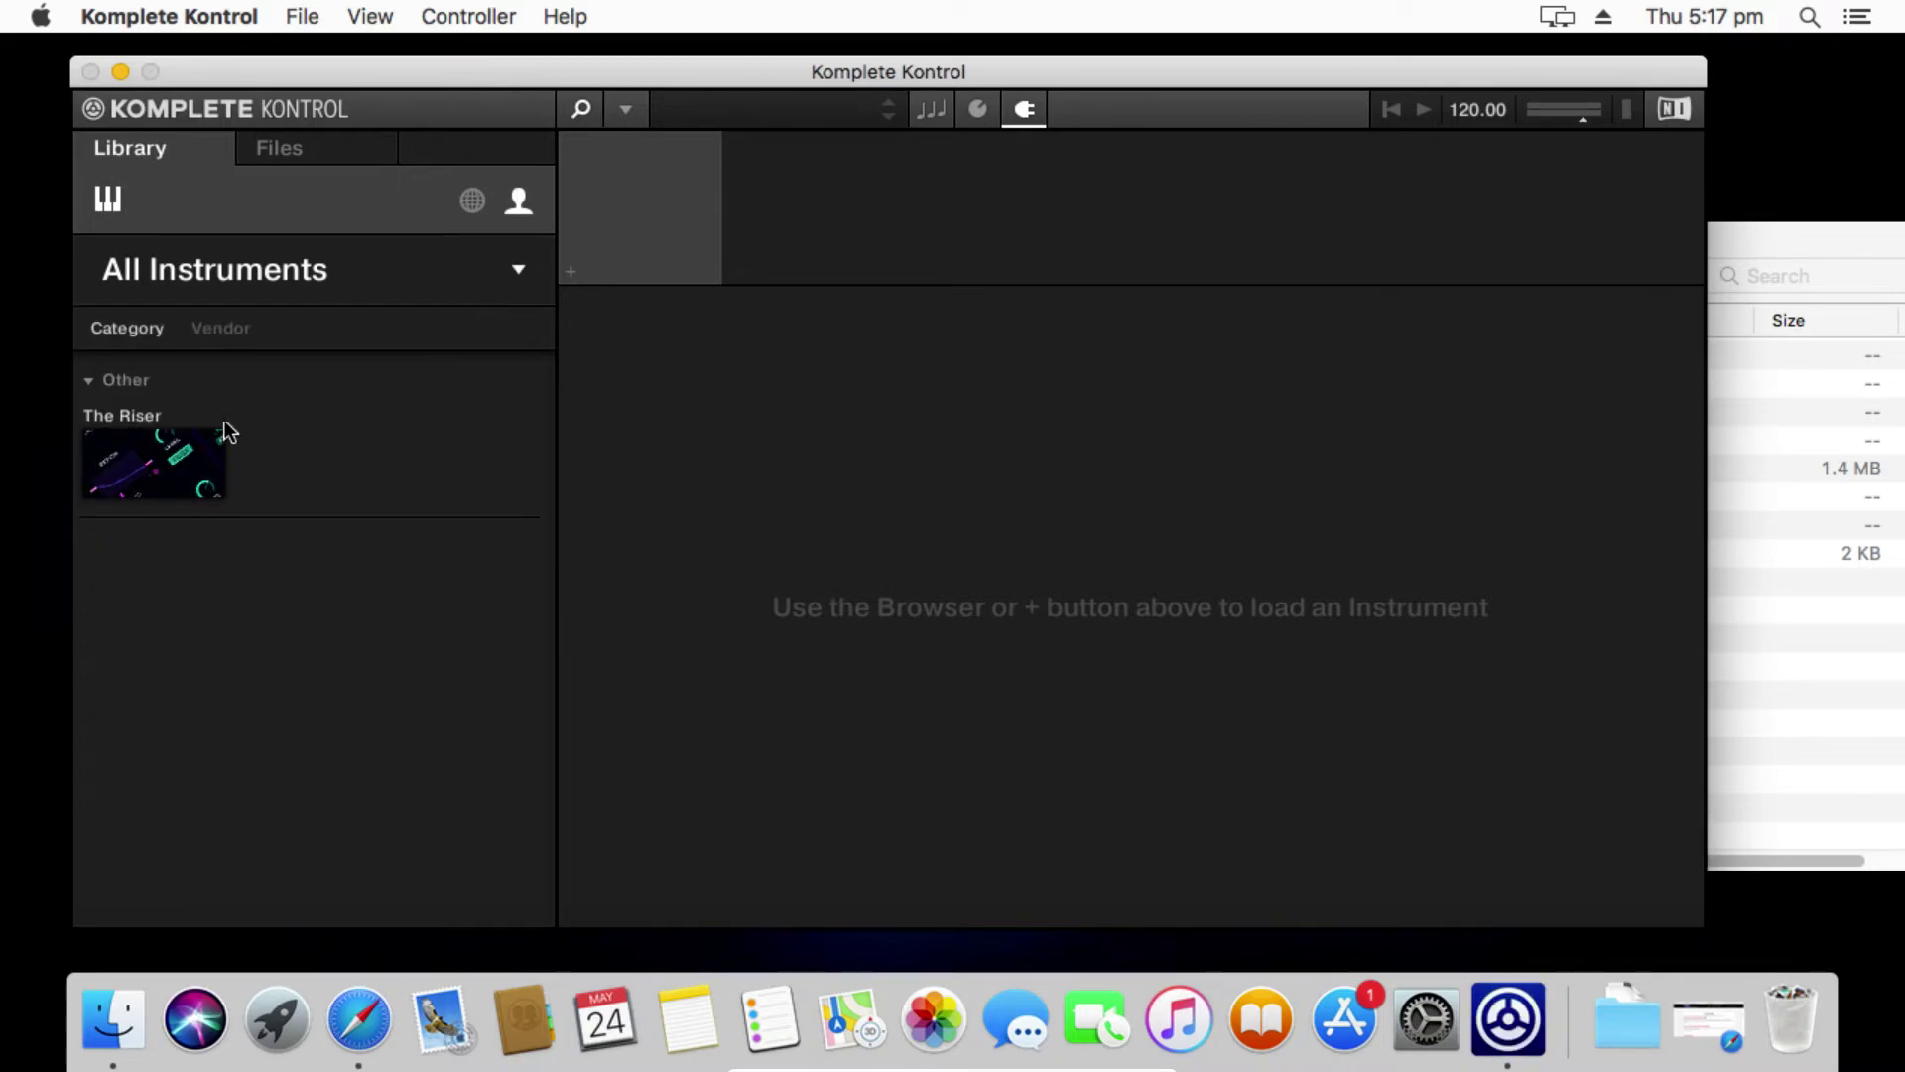
pyautogui.click(145, 468)
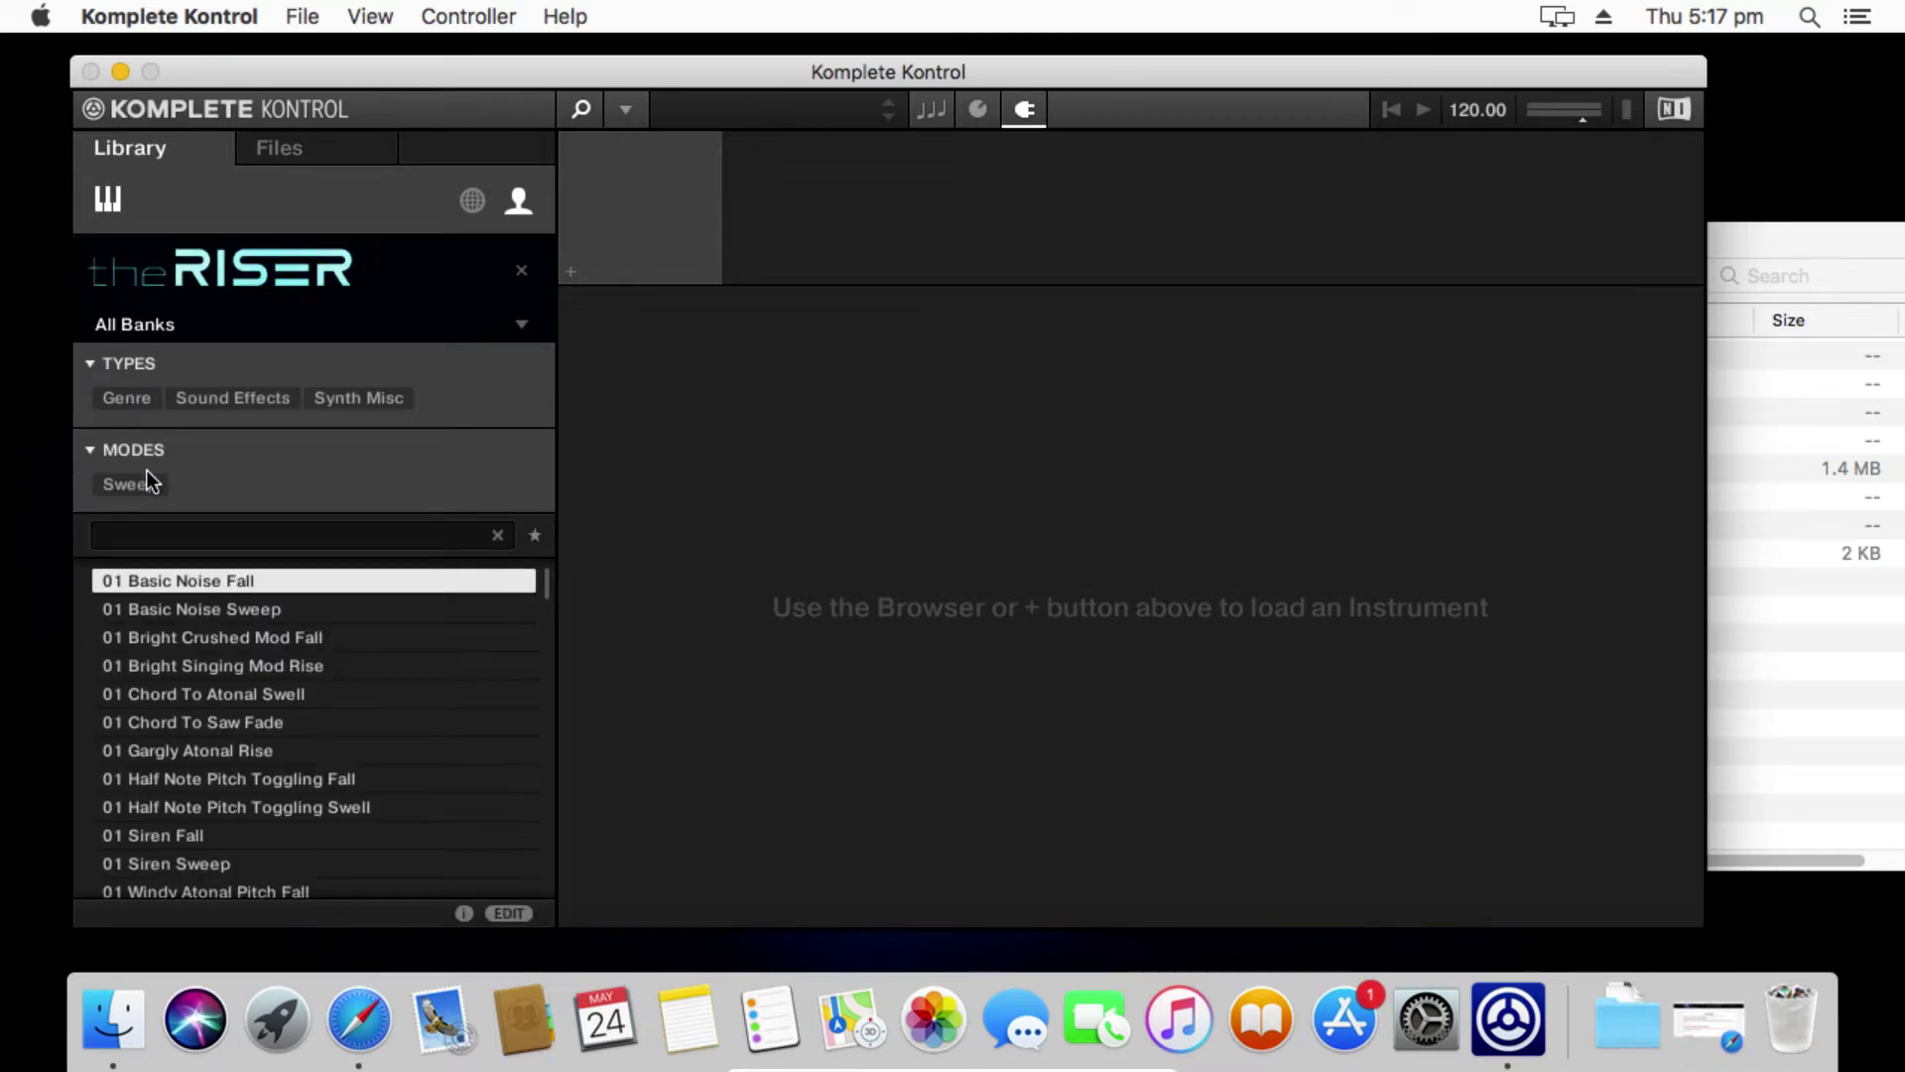
pyautogui.click(345, 281)
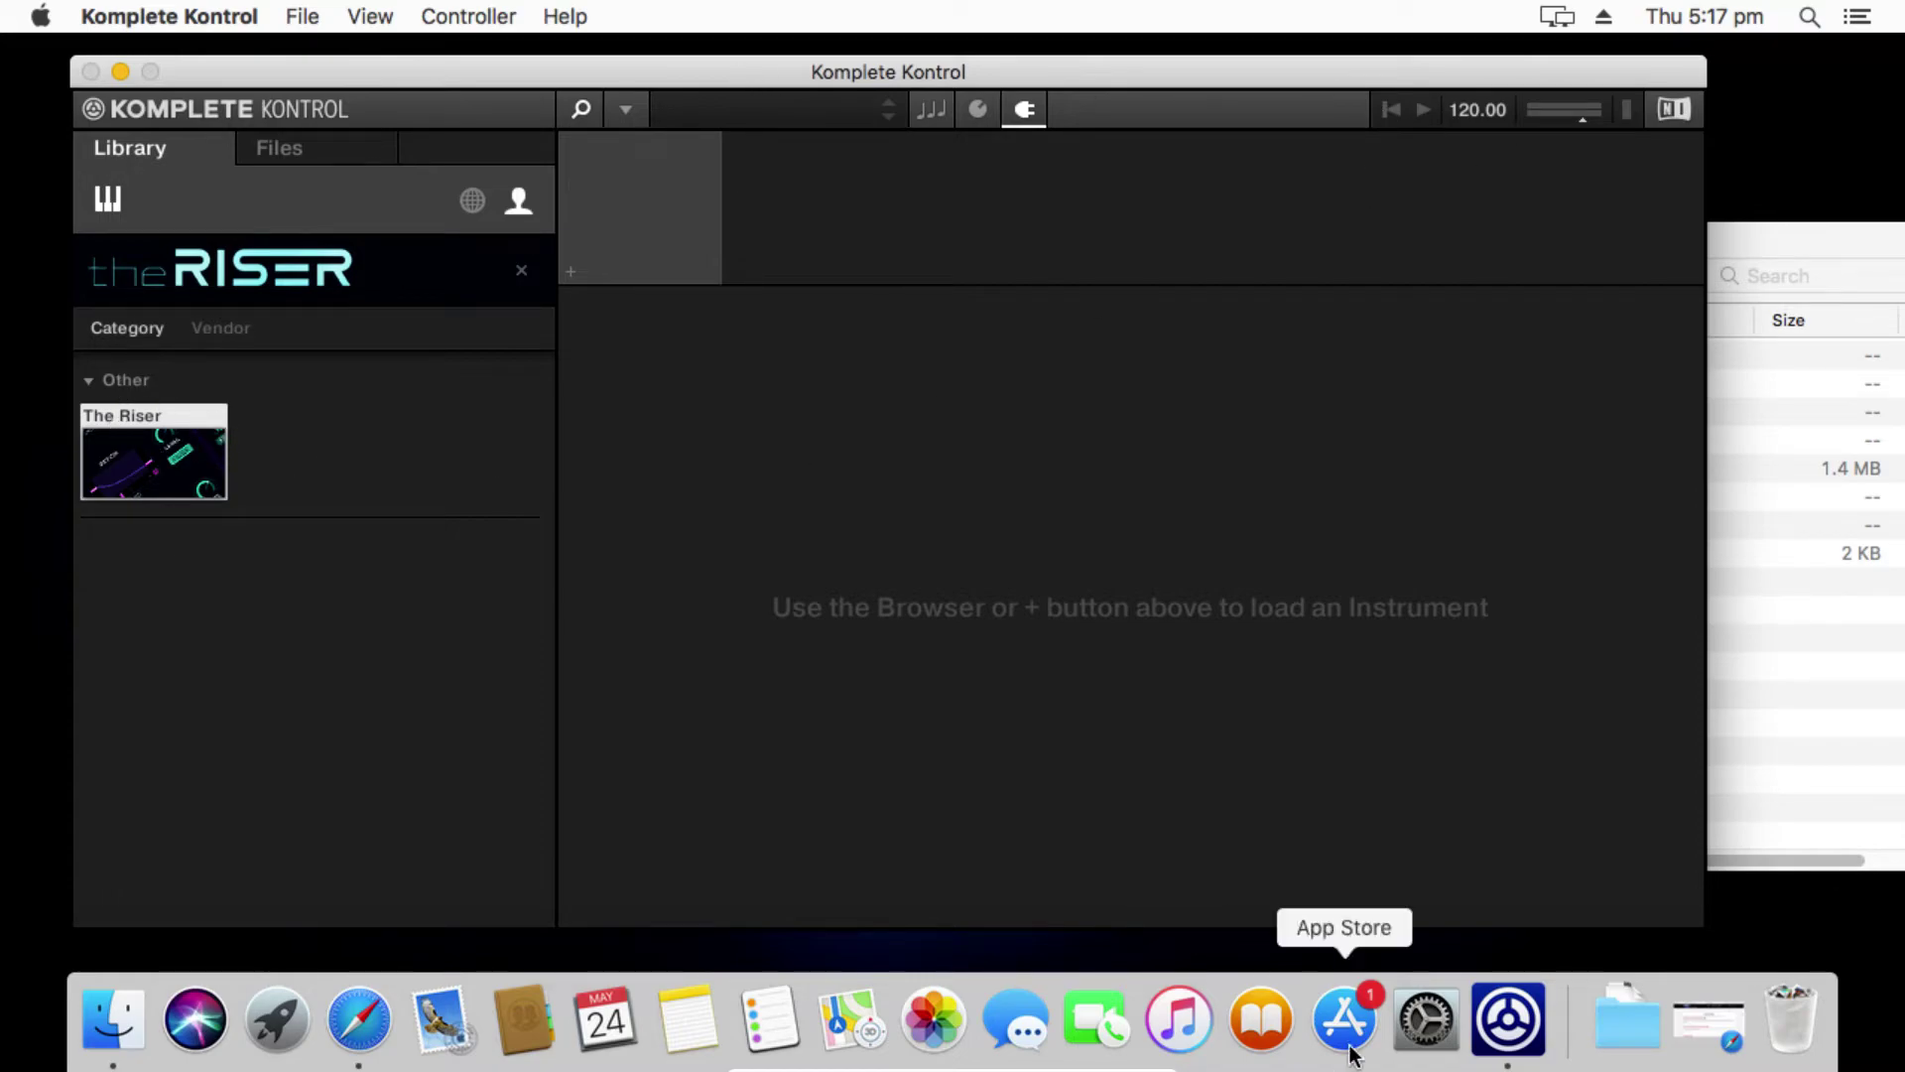
pyautogui.rightClick(1515, 1022)
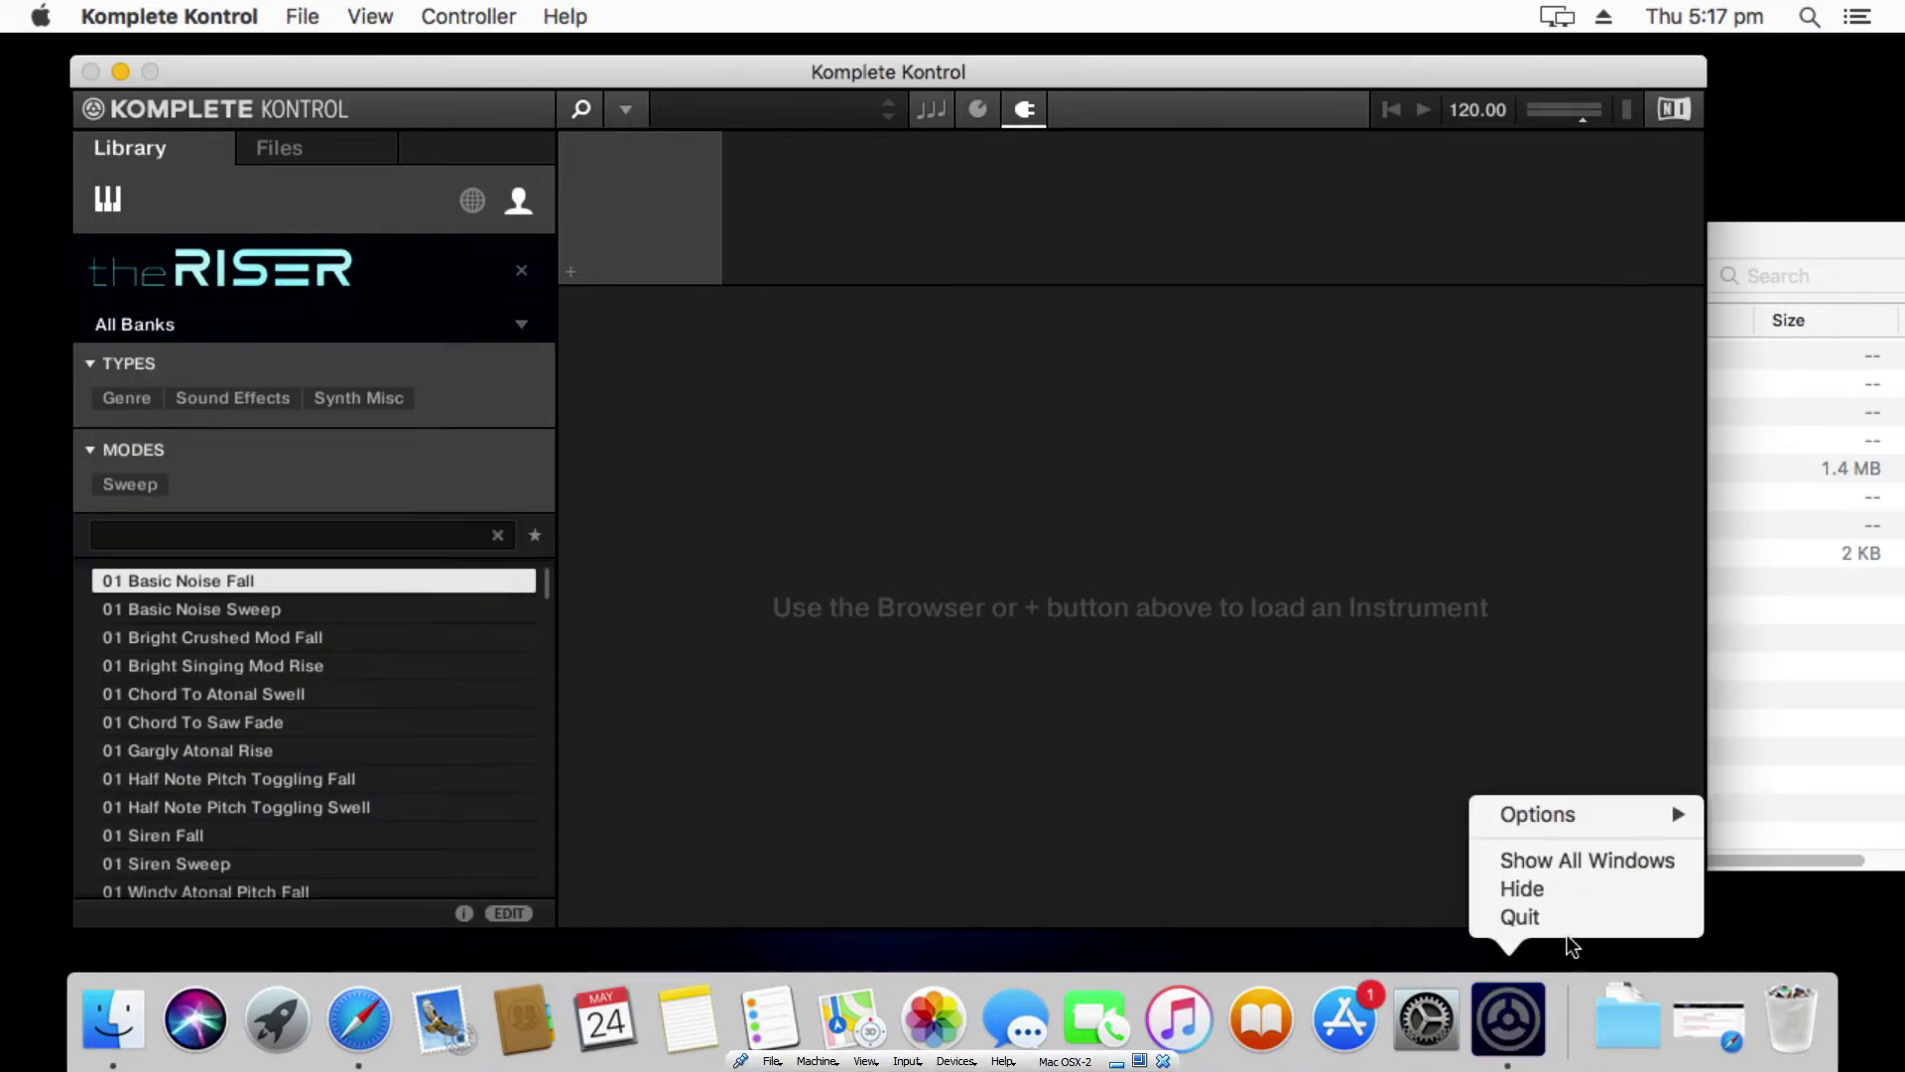
pyautogui.click(1540, 920)
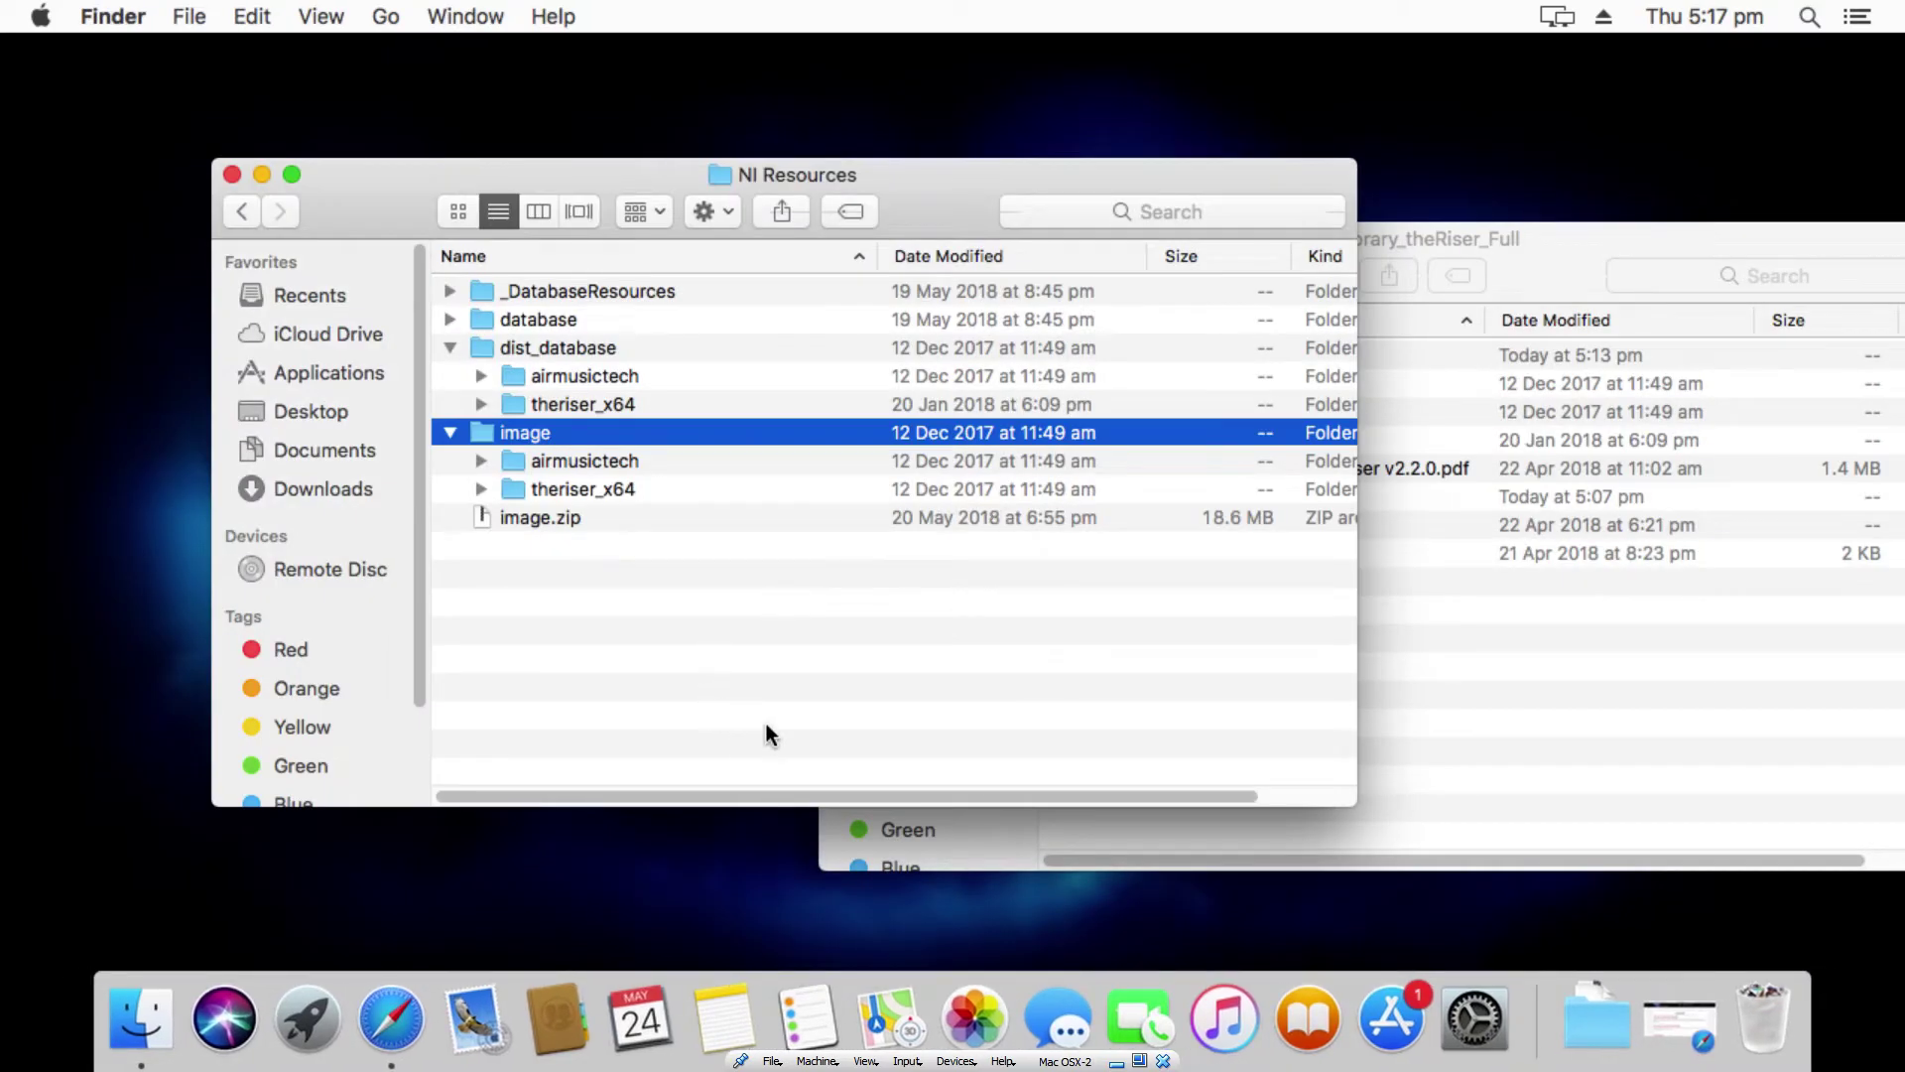
# Step: Relaunch Komplete Kontrol from Applications › Native Instruments in Finder
pyautogui.click(304, 377)
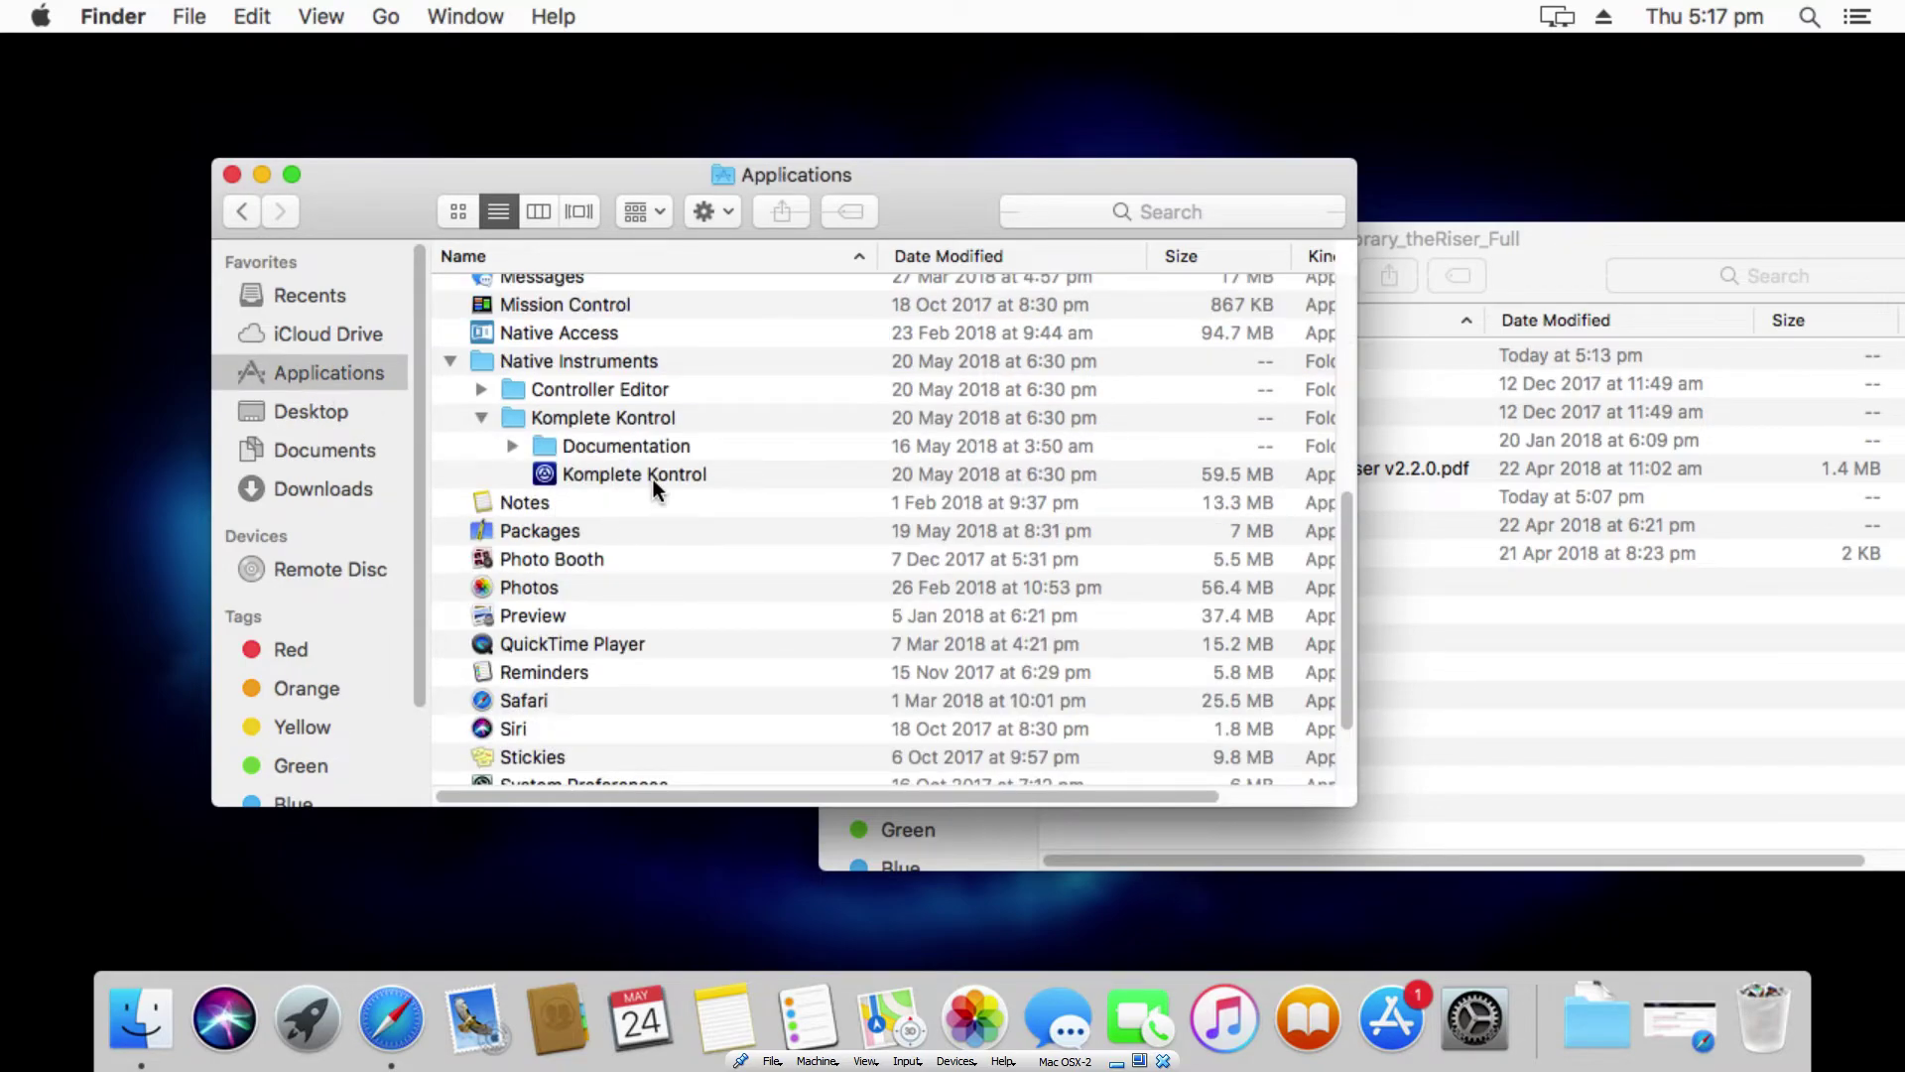
pyautogui.doubleClick(651, 477)
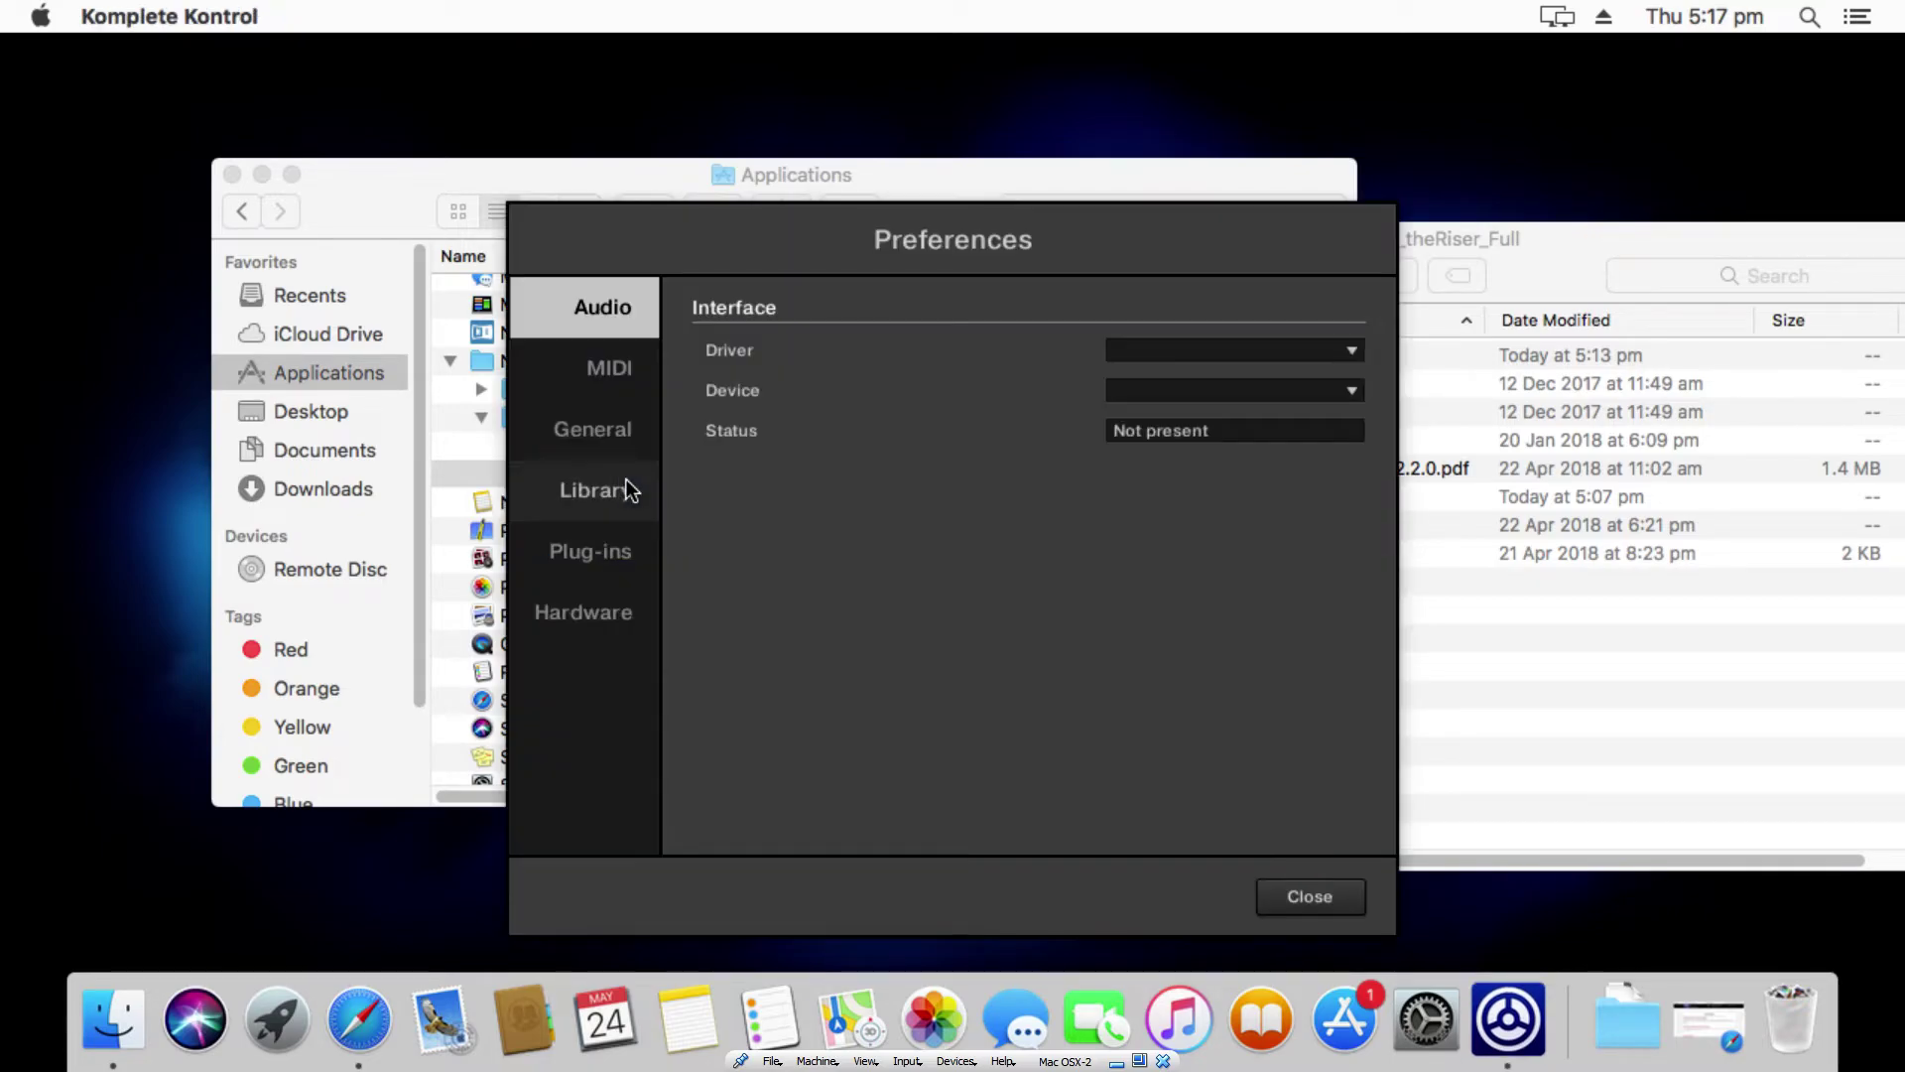
# Step: Close Preferences and open The Riser's presets from the instrument overview
pyautogui.click(1325, 906)
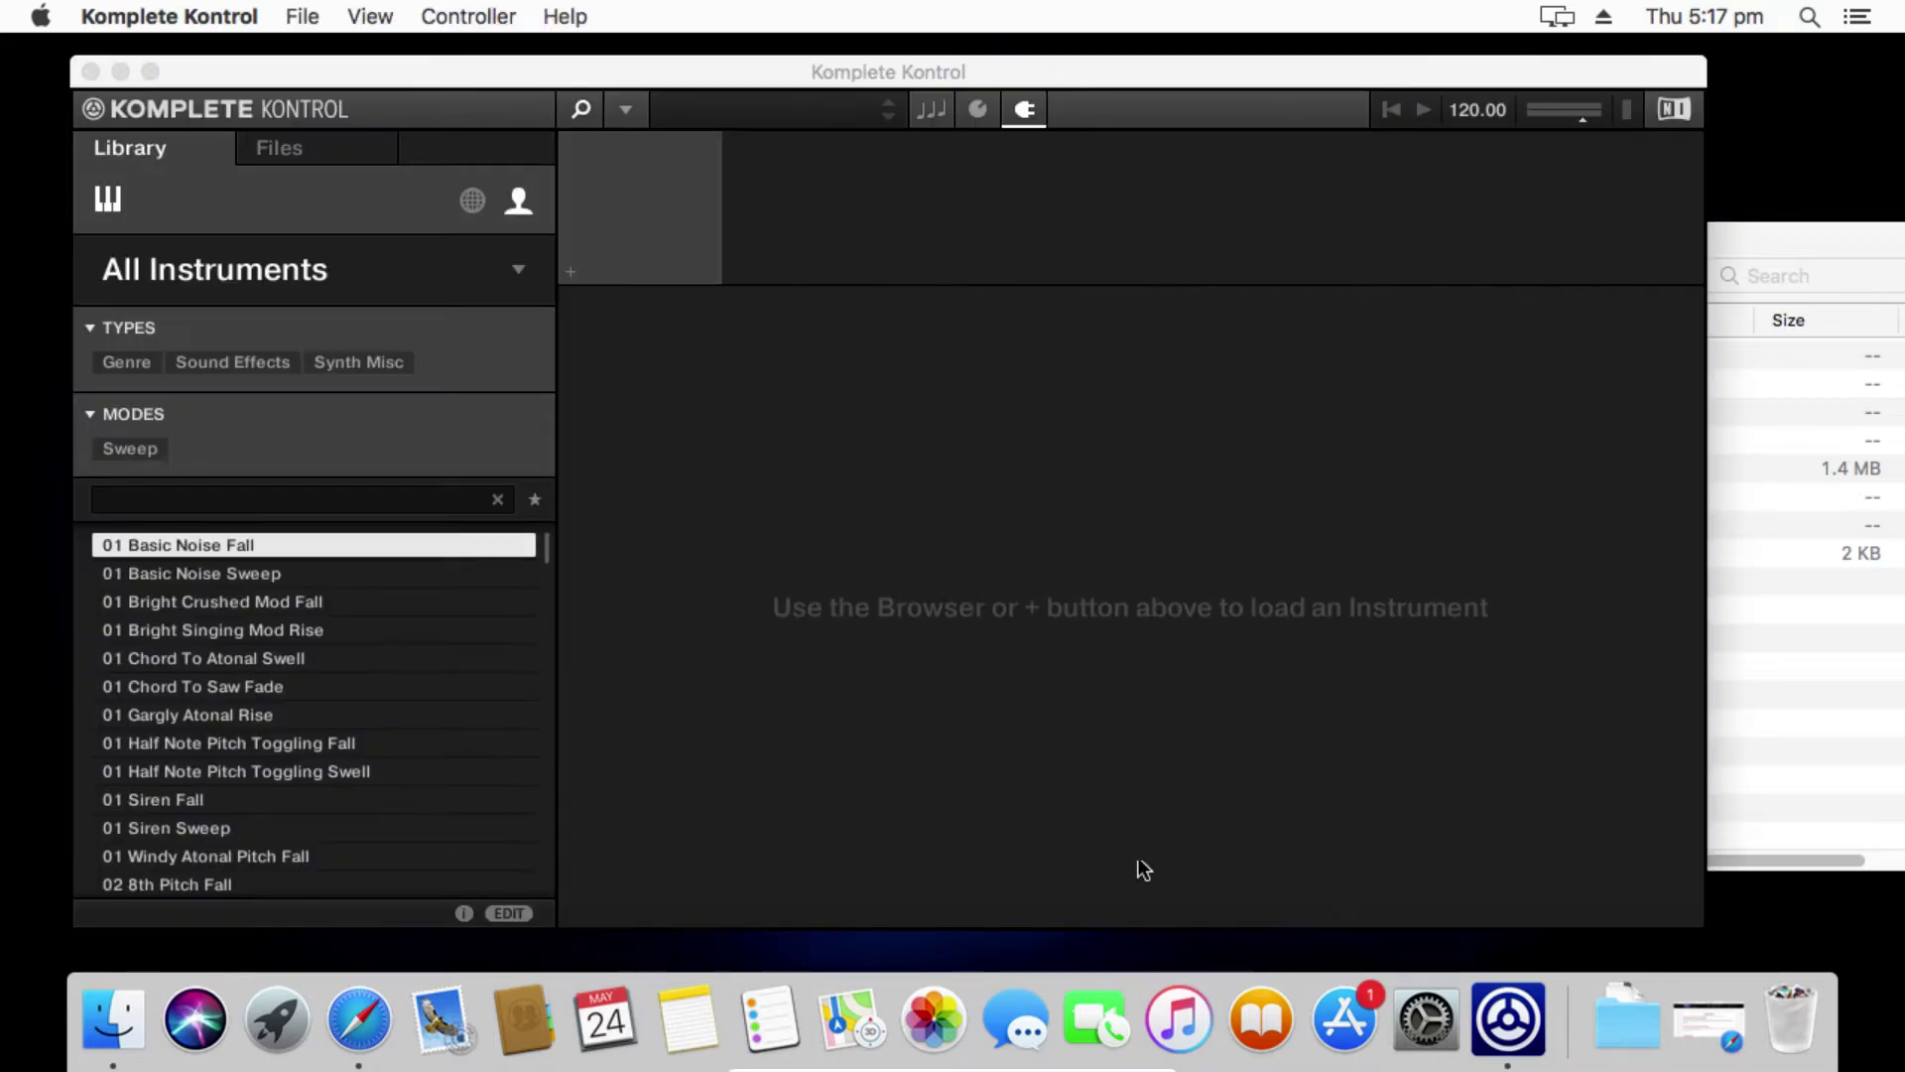
pyautogui.click(314, 284)
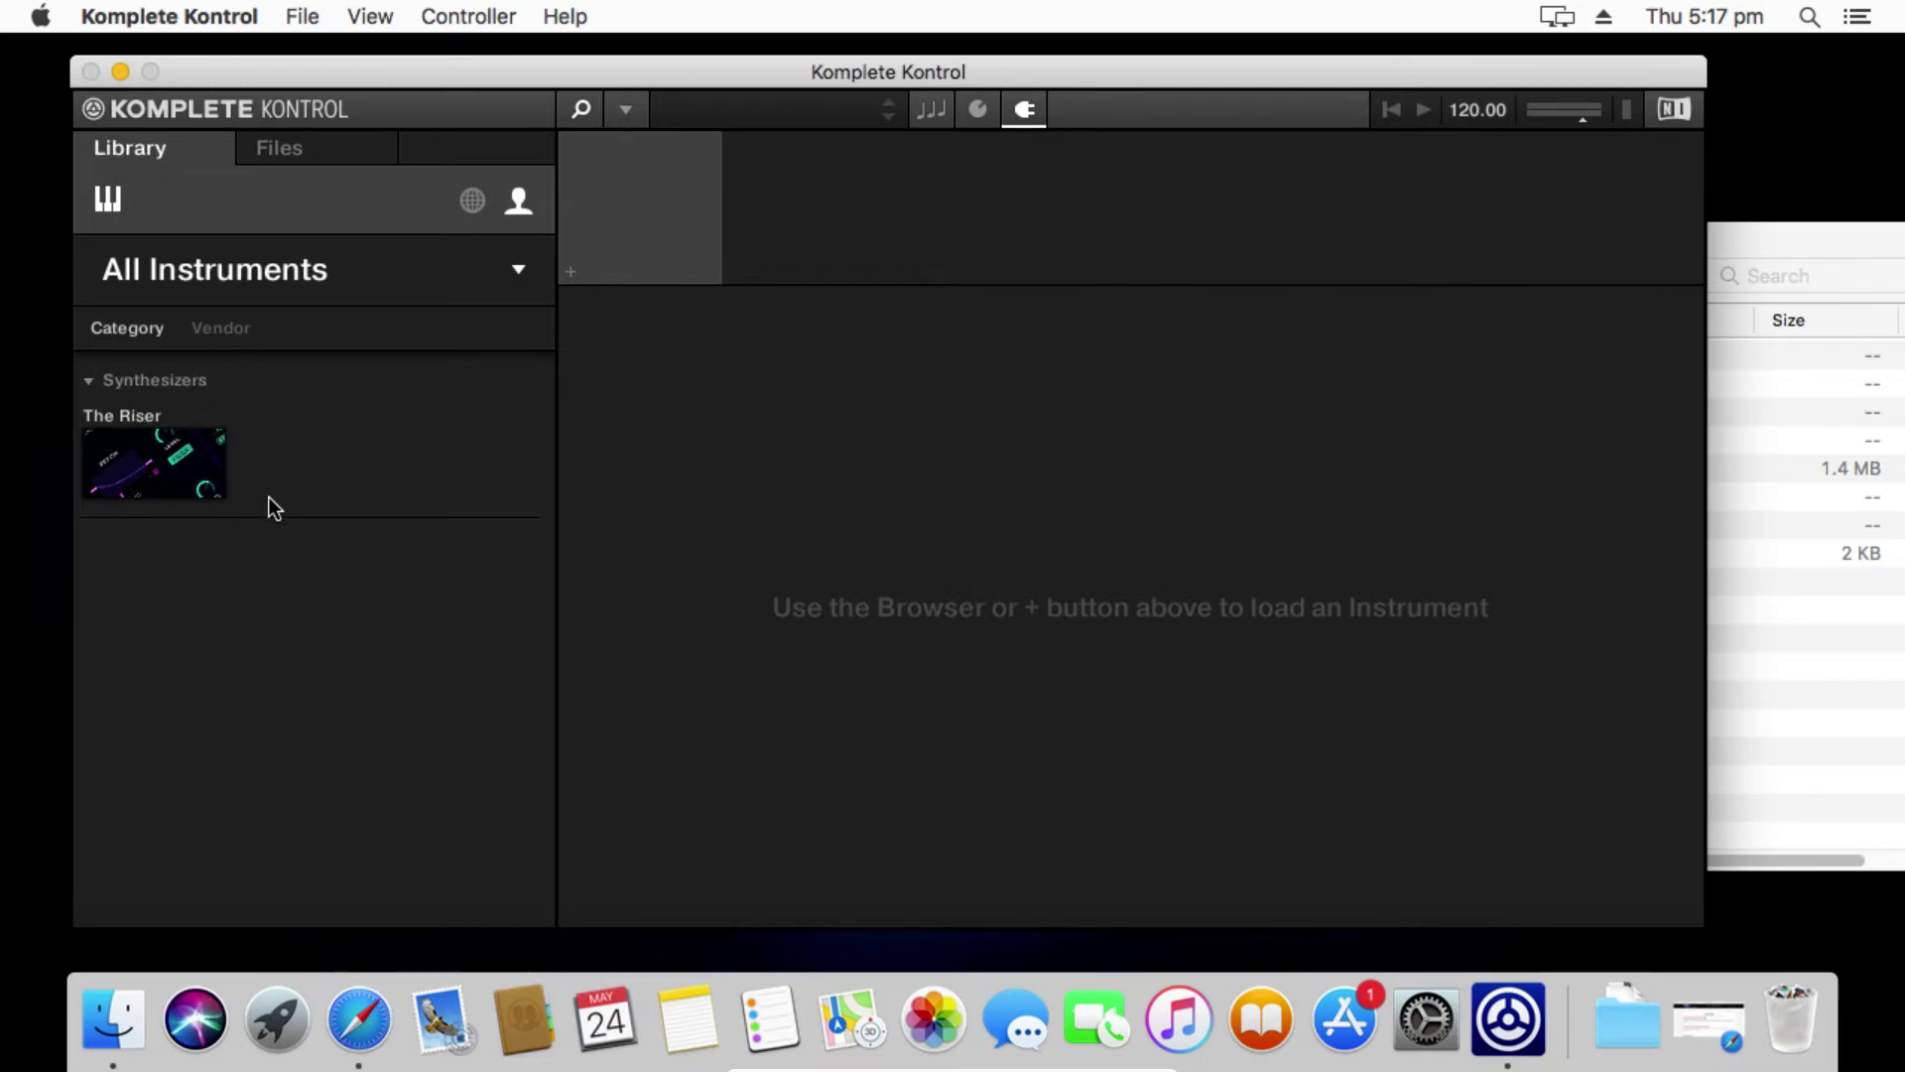
pyautogui.moveTo(208, 464)
pyautogui.click(157, 477)
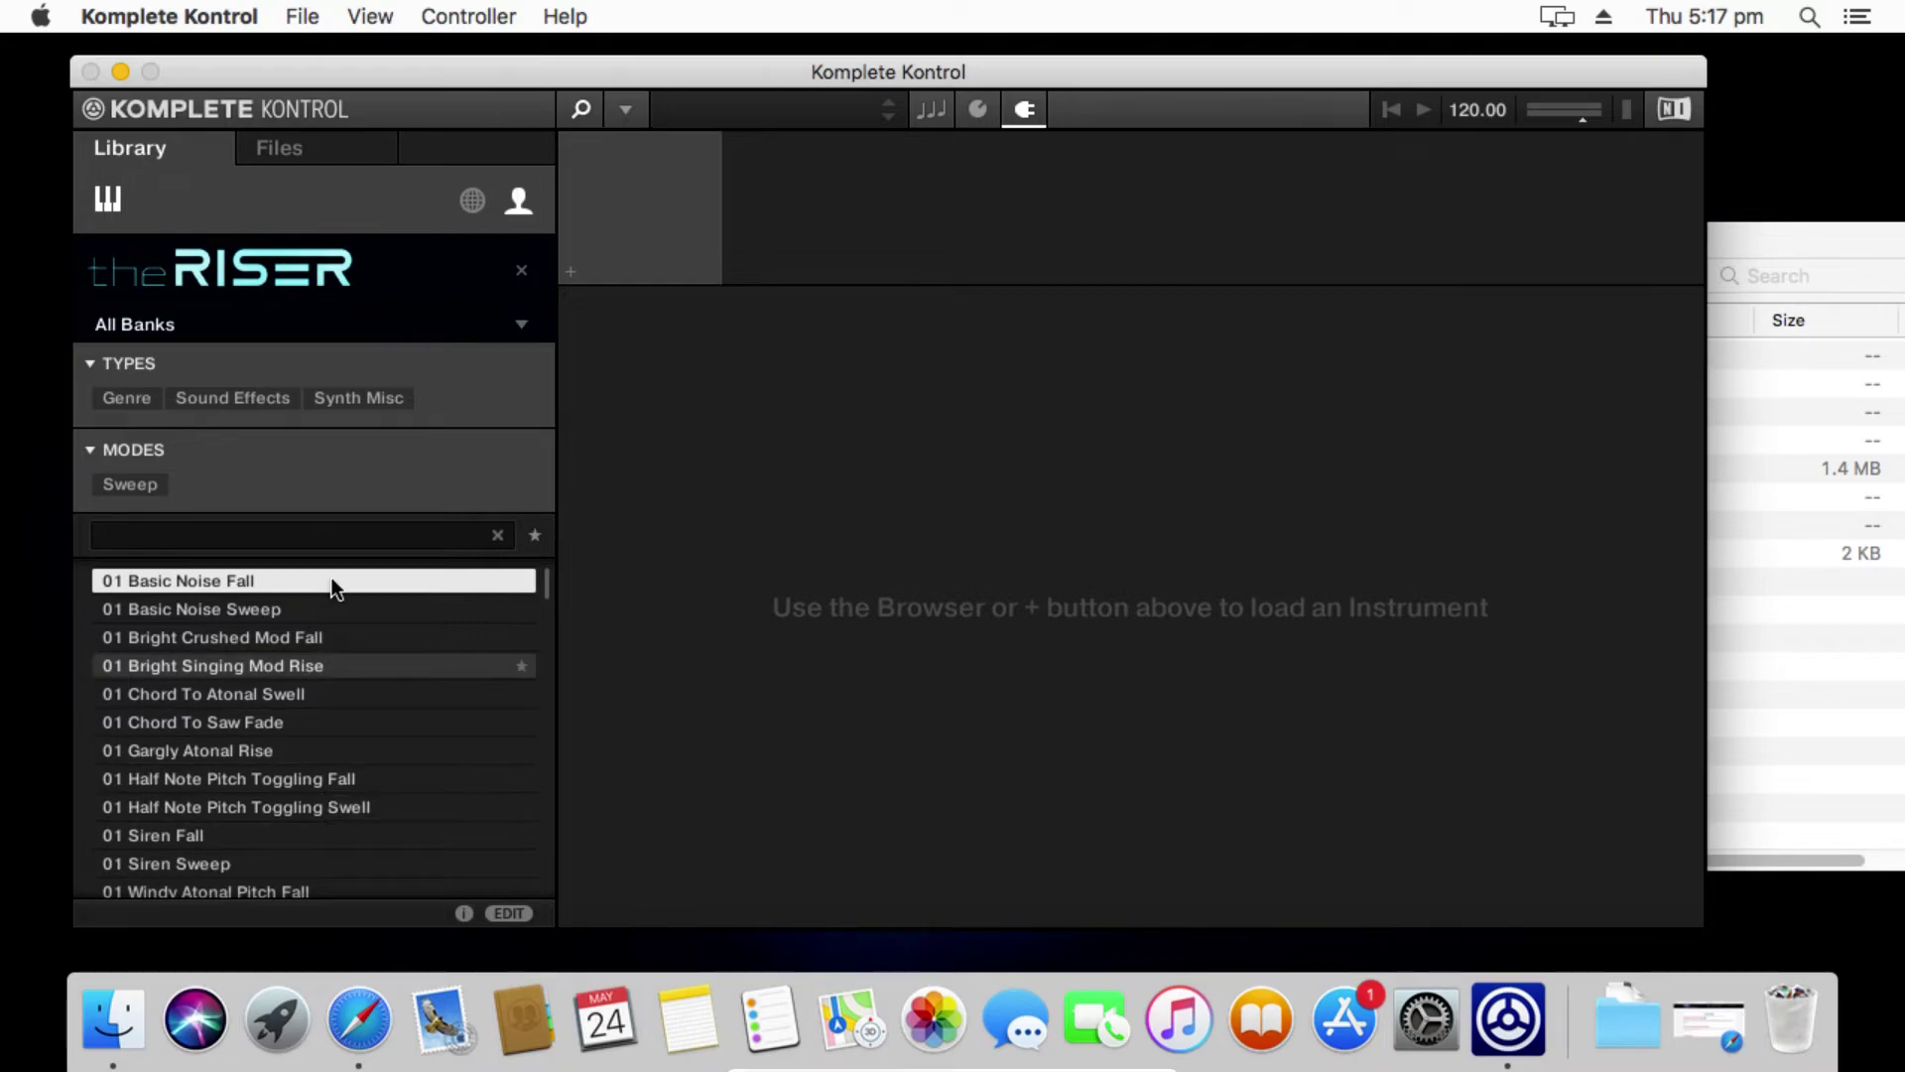
# Step: Filter The Riser's presets to the Expansion bank, leaving sub-banks on All
pyautogui.click(210, 333)
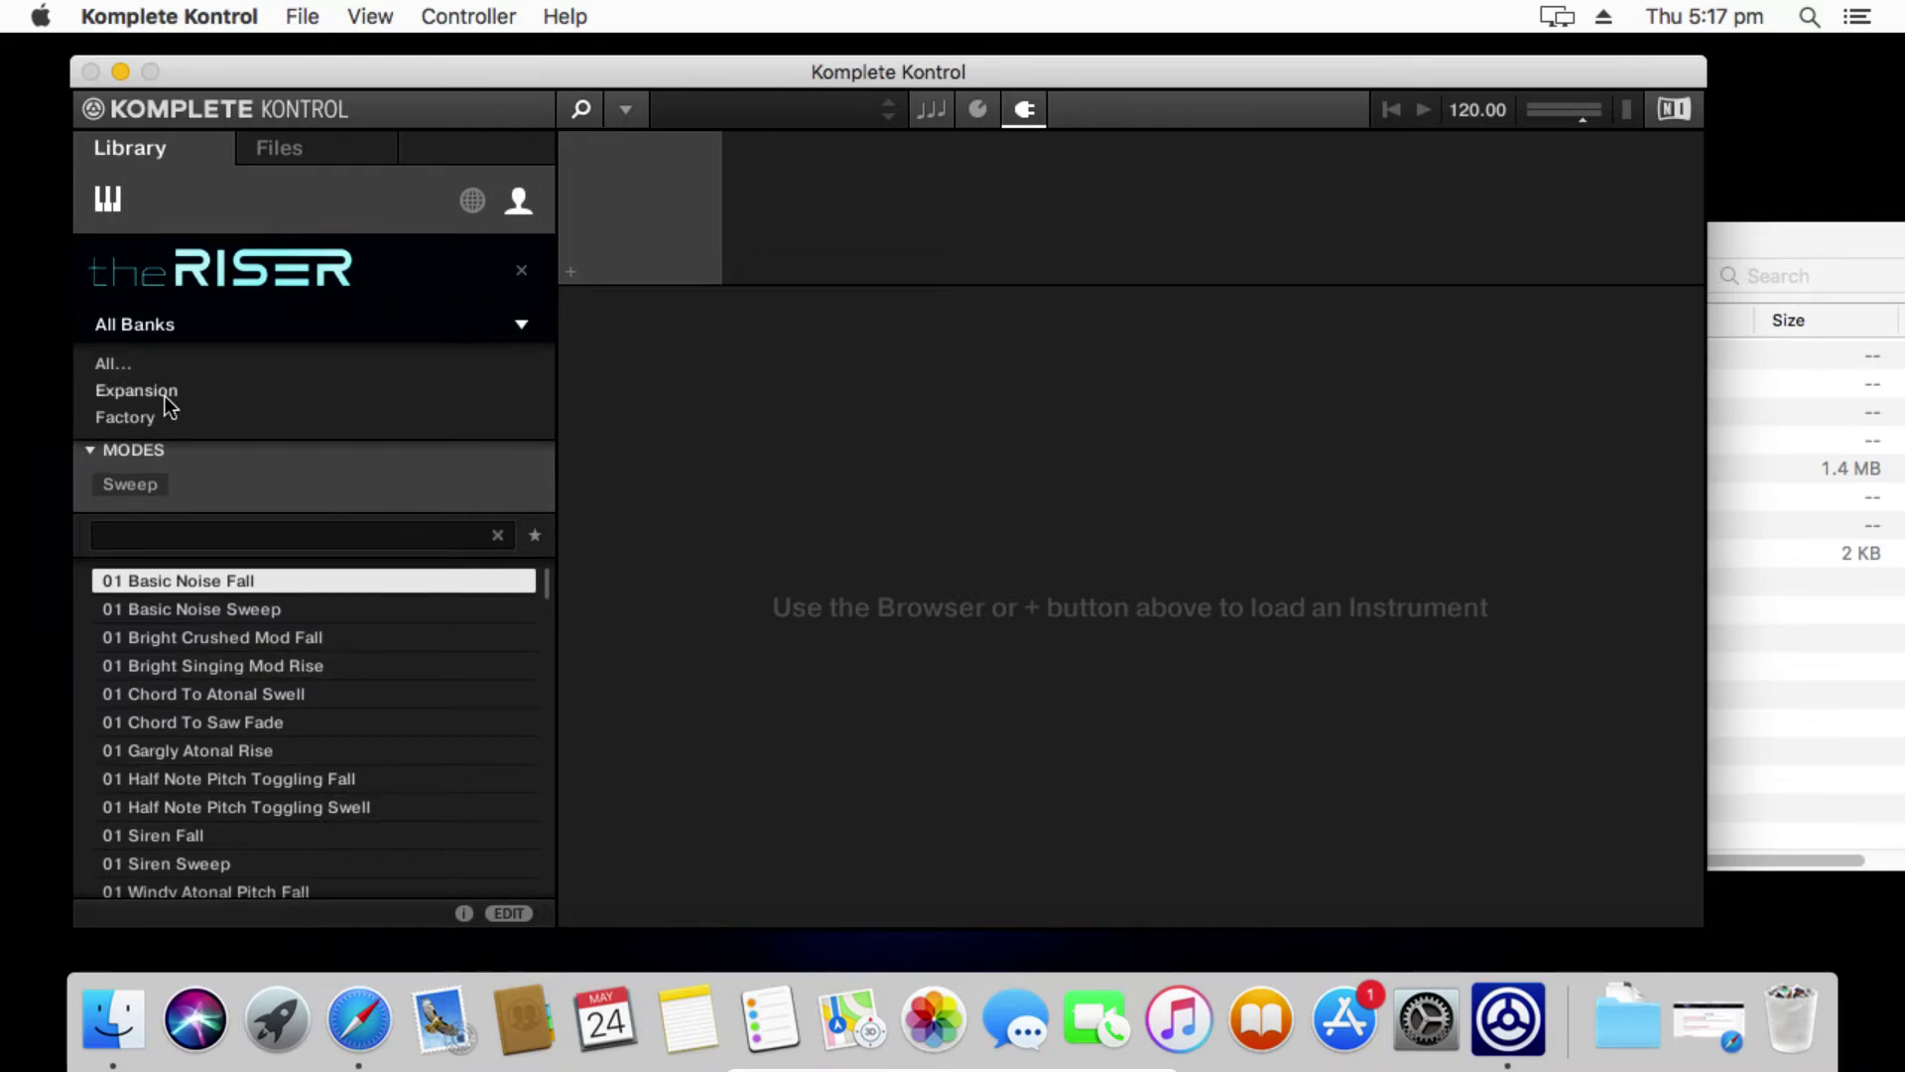
pyautogui.click(165, 393)
pyautogui.click(207, 367)
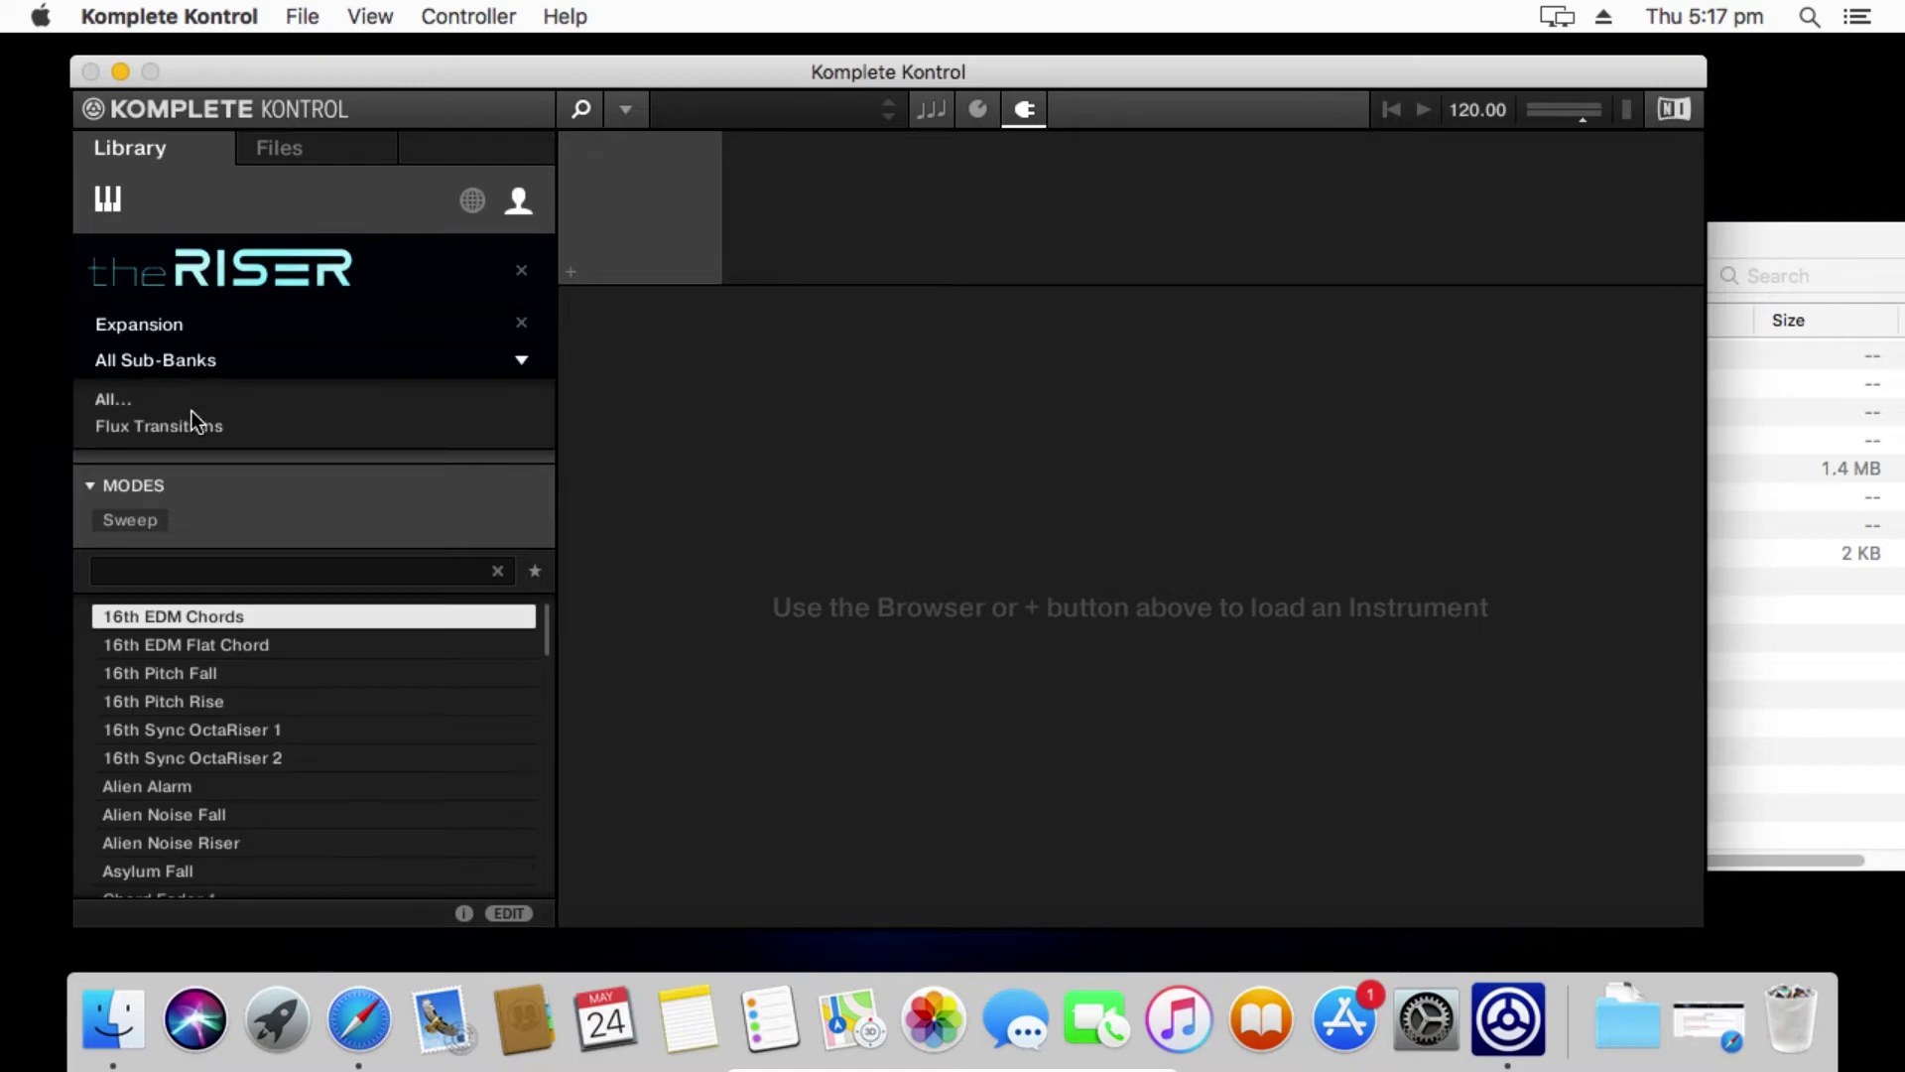
pyautogui.click(221, 350)
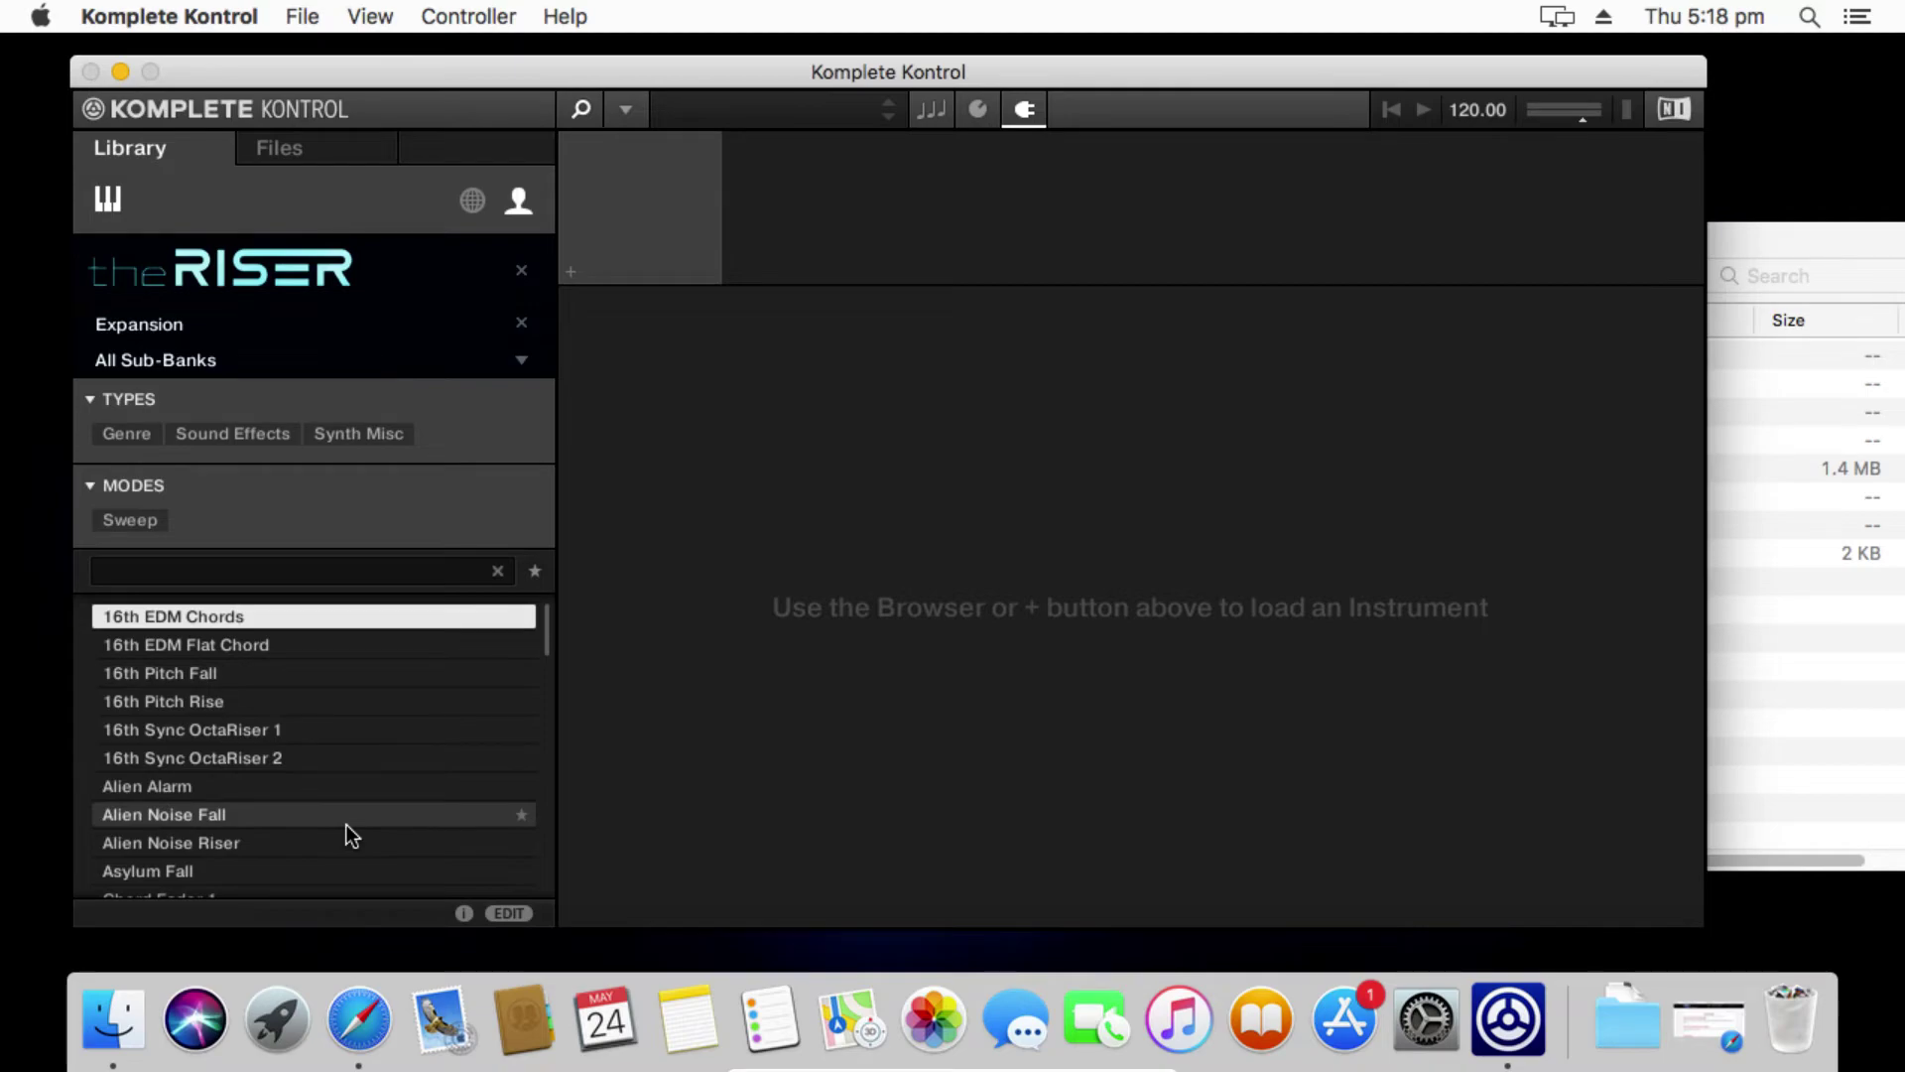
pyautogui.scroll(-15, 347, 824)
pyautogui.scroll(15, 347, 824)
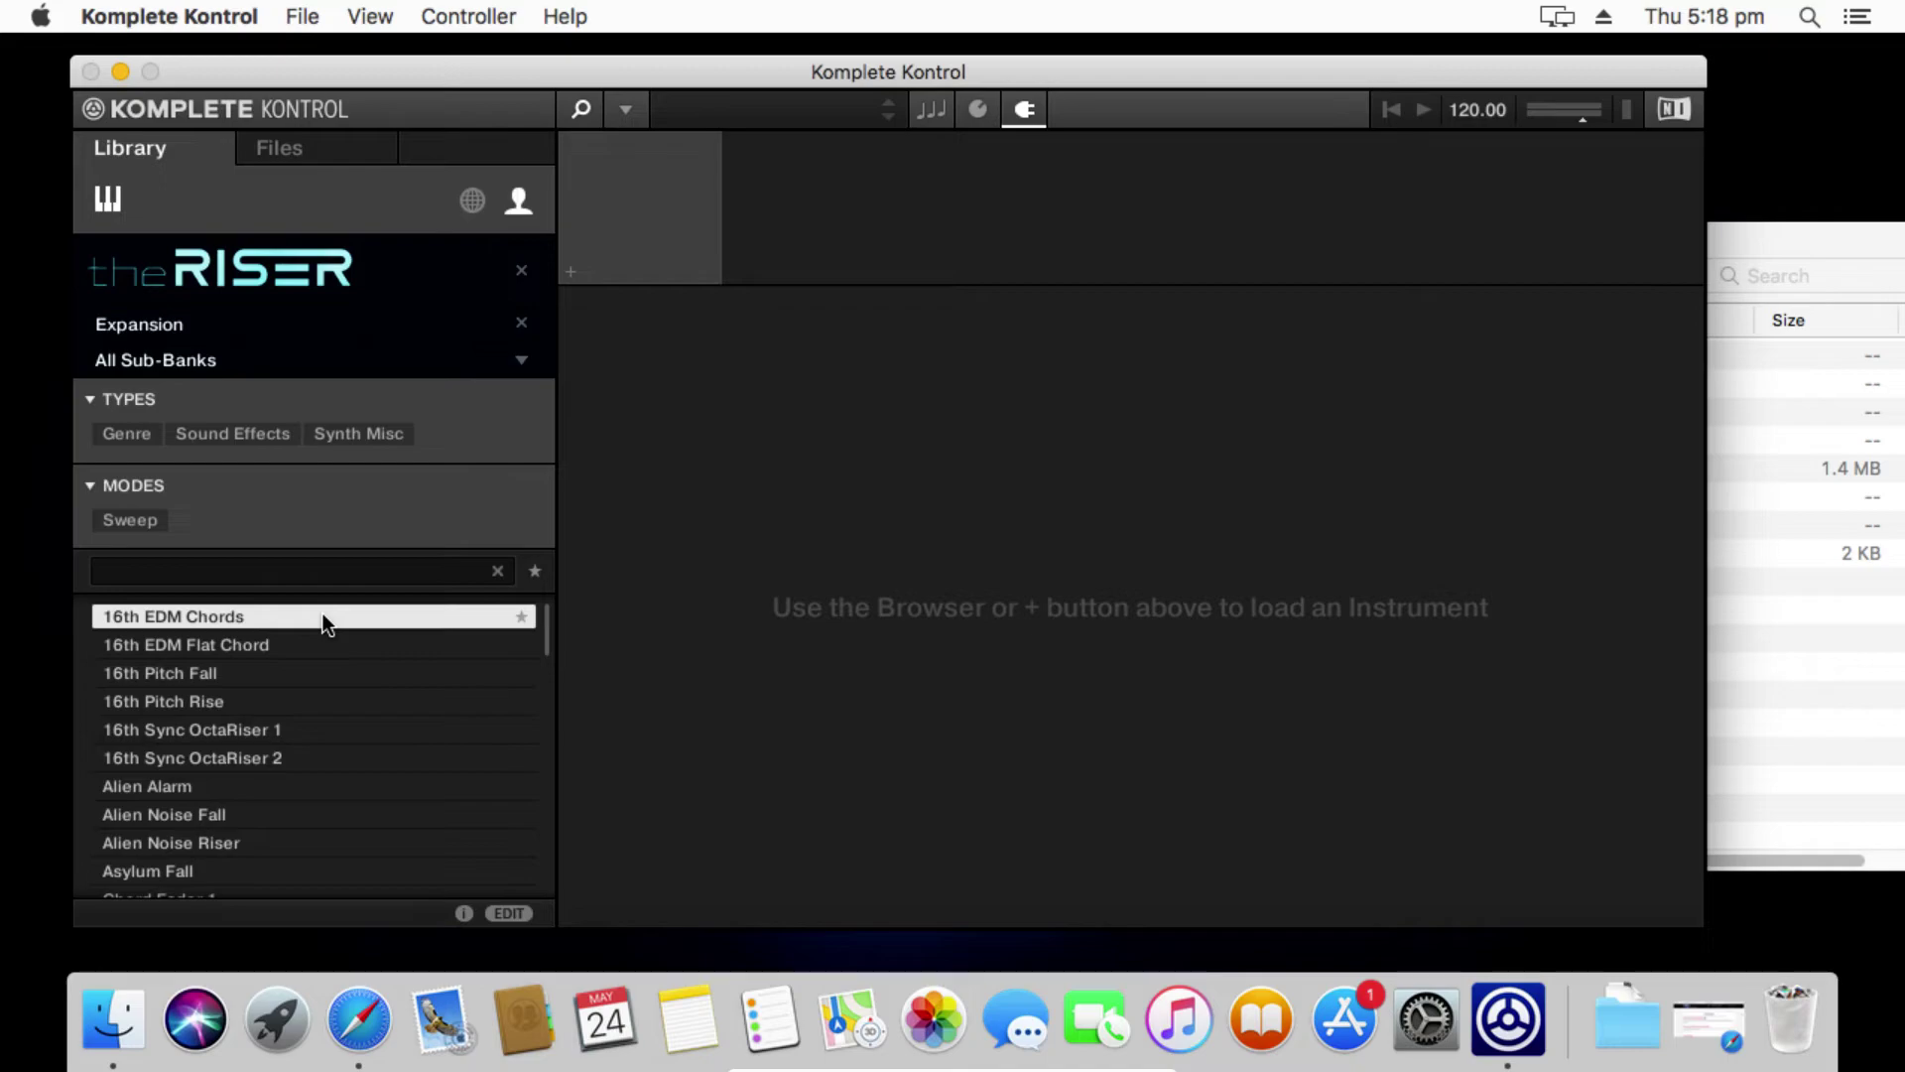
# Step: Try loading an Expansion preset, dismiss the loading issue message, and browse the user library's instruments
pyautogui.doubleClick(290, 662)
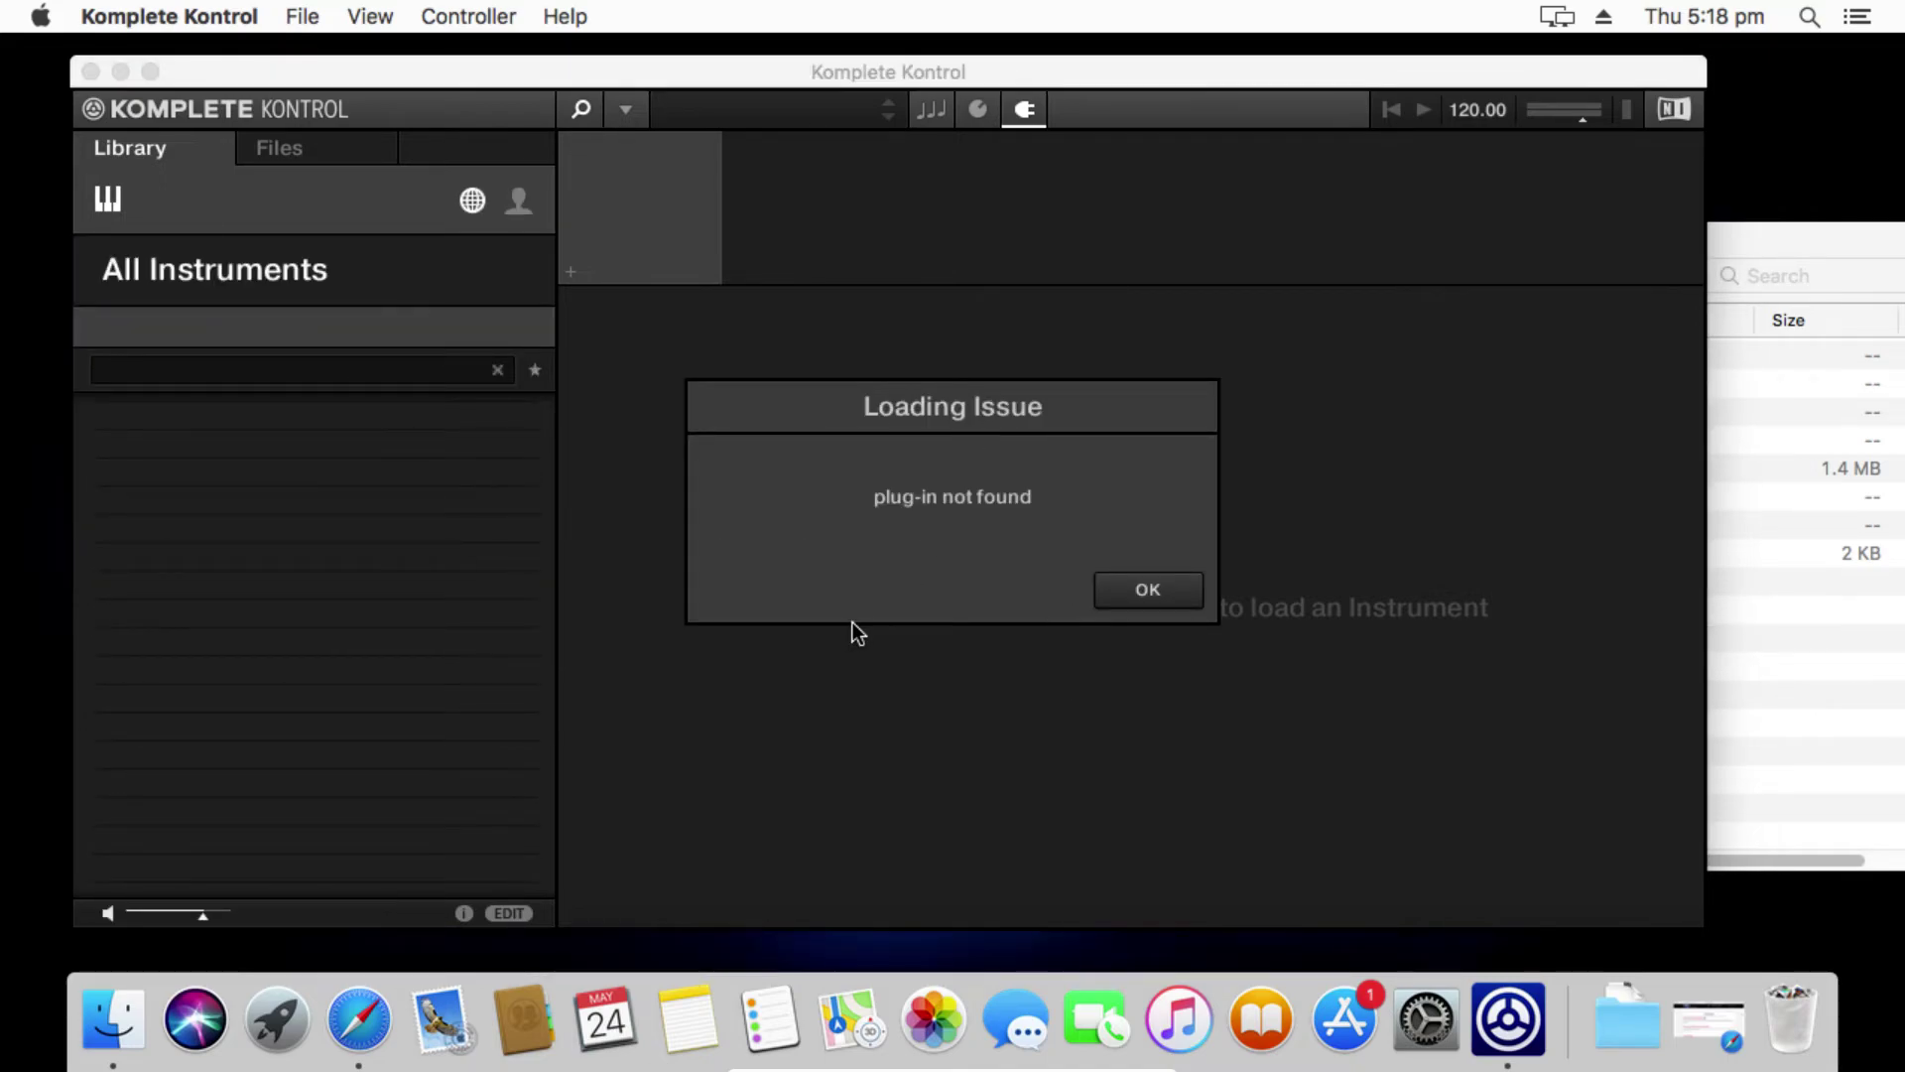
pyautogui.click(1195, 604)
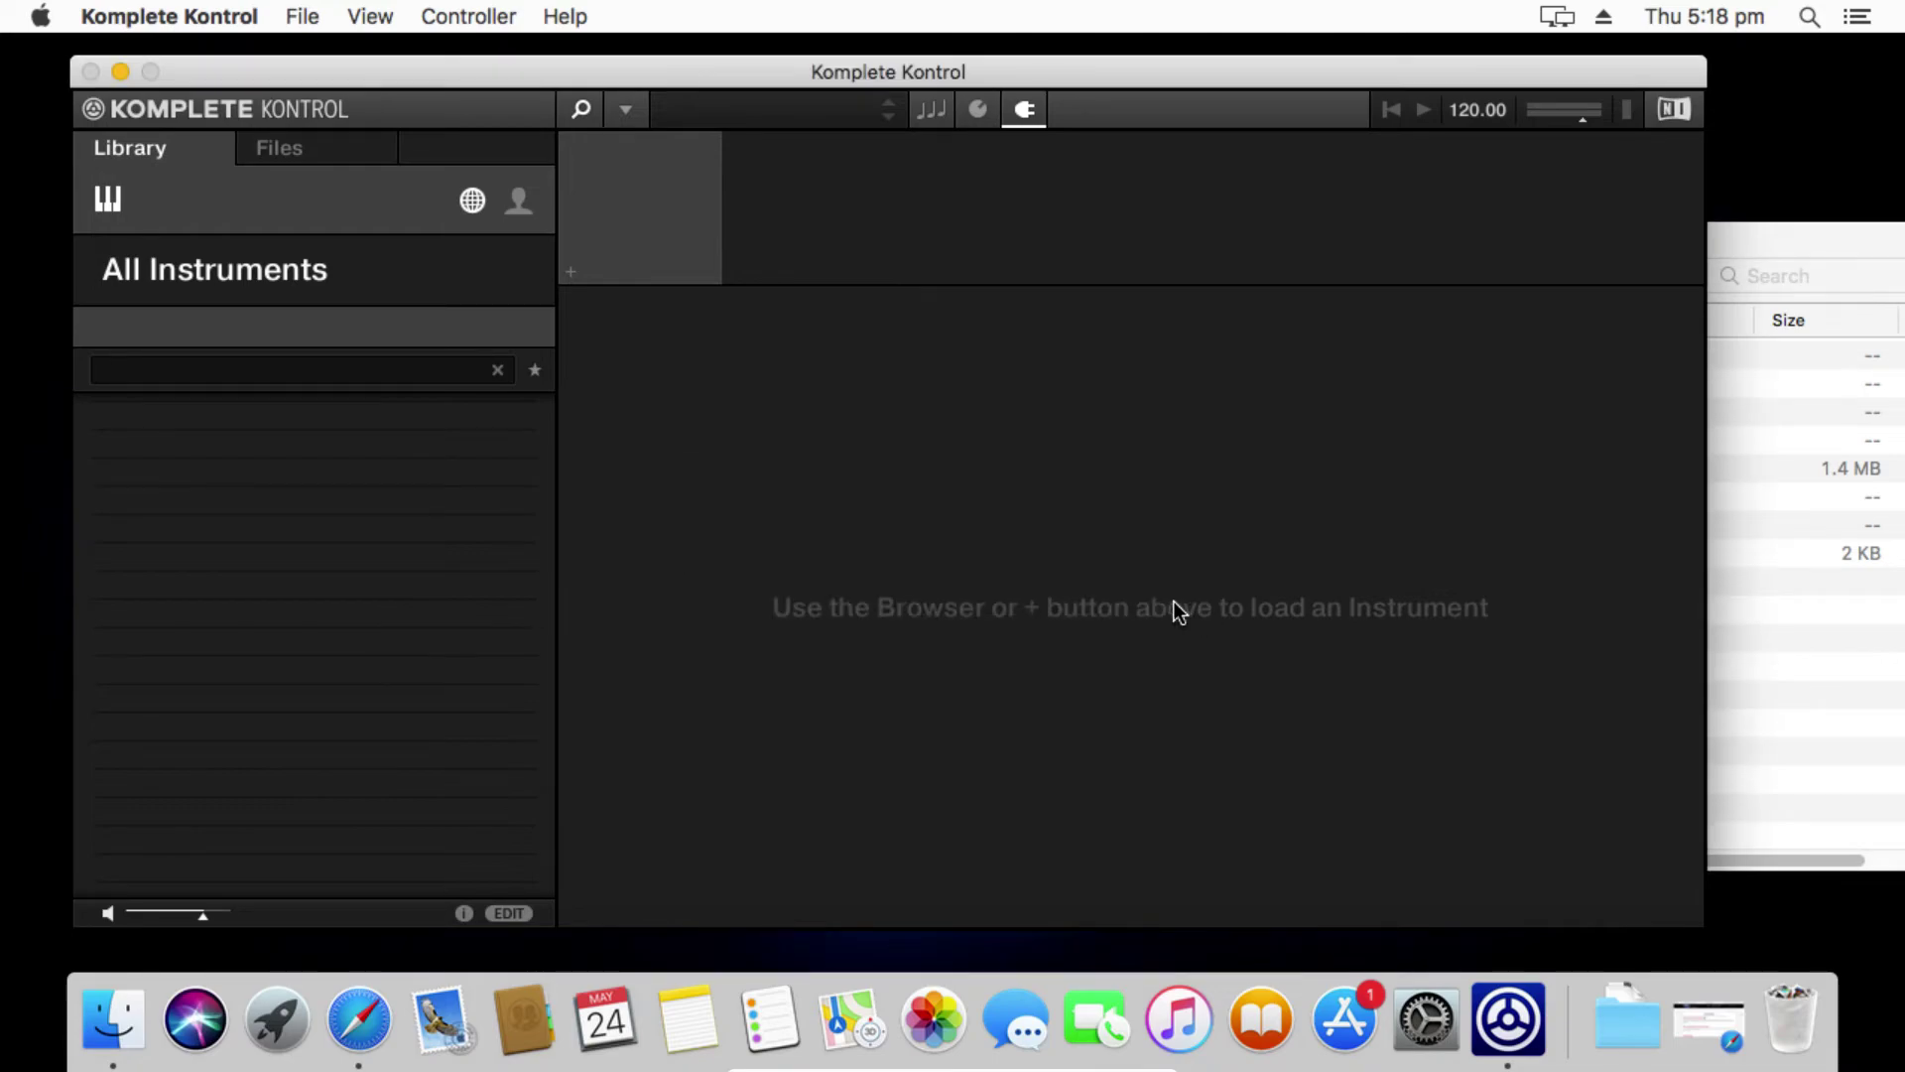
pyautogui.click(514, 204)
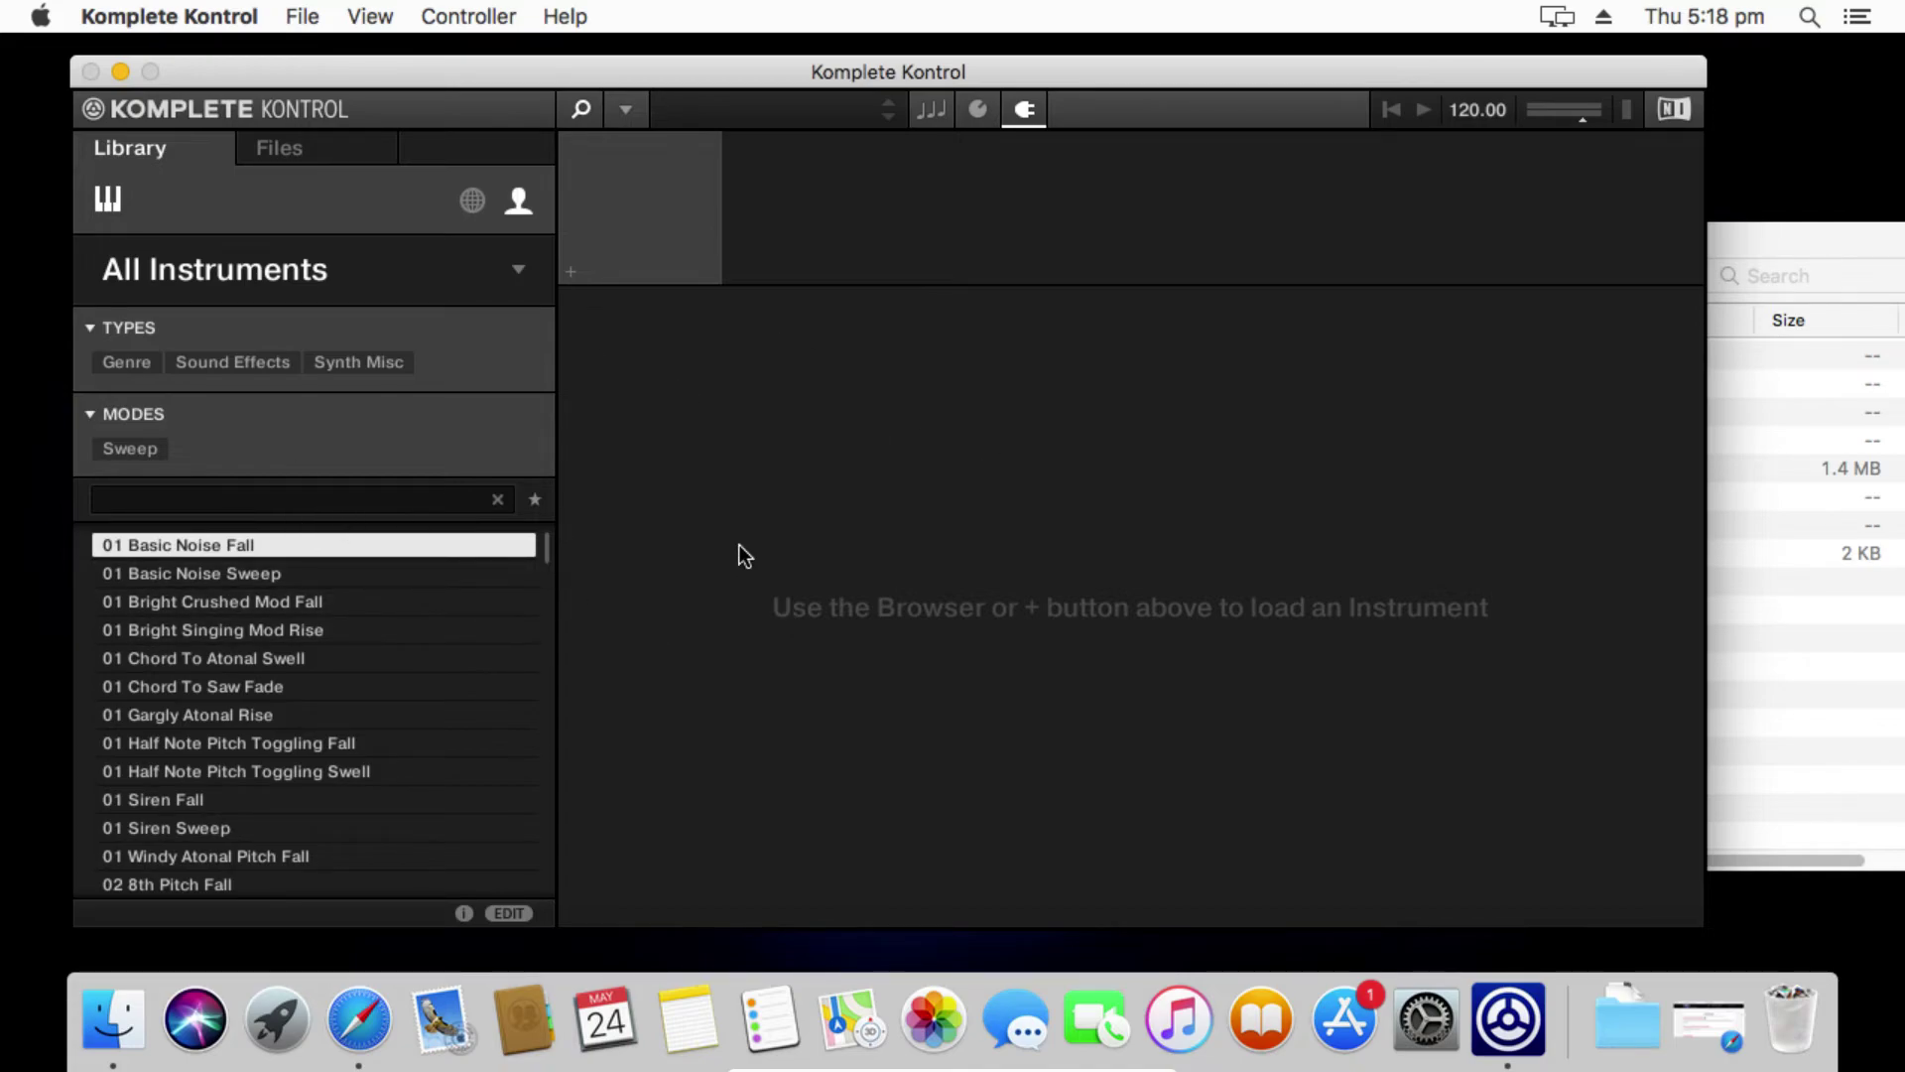
pyautogui.click(627, 111)
pyautogui.moveTo(625, 149)
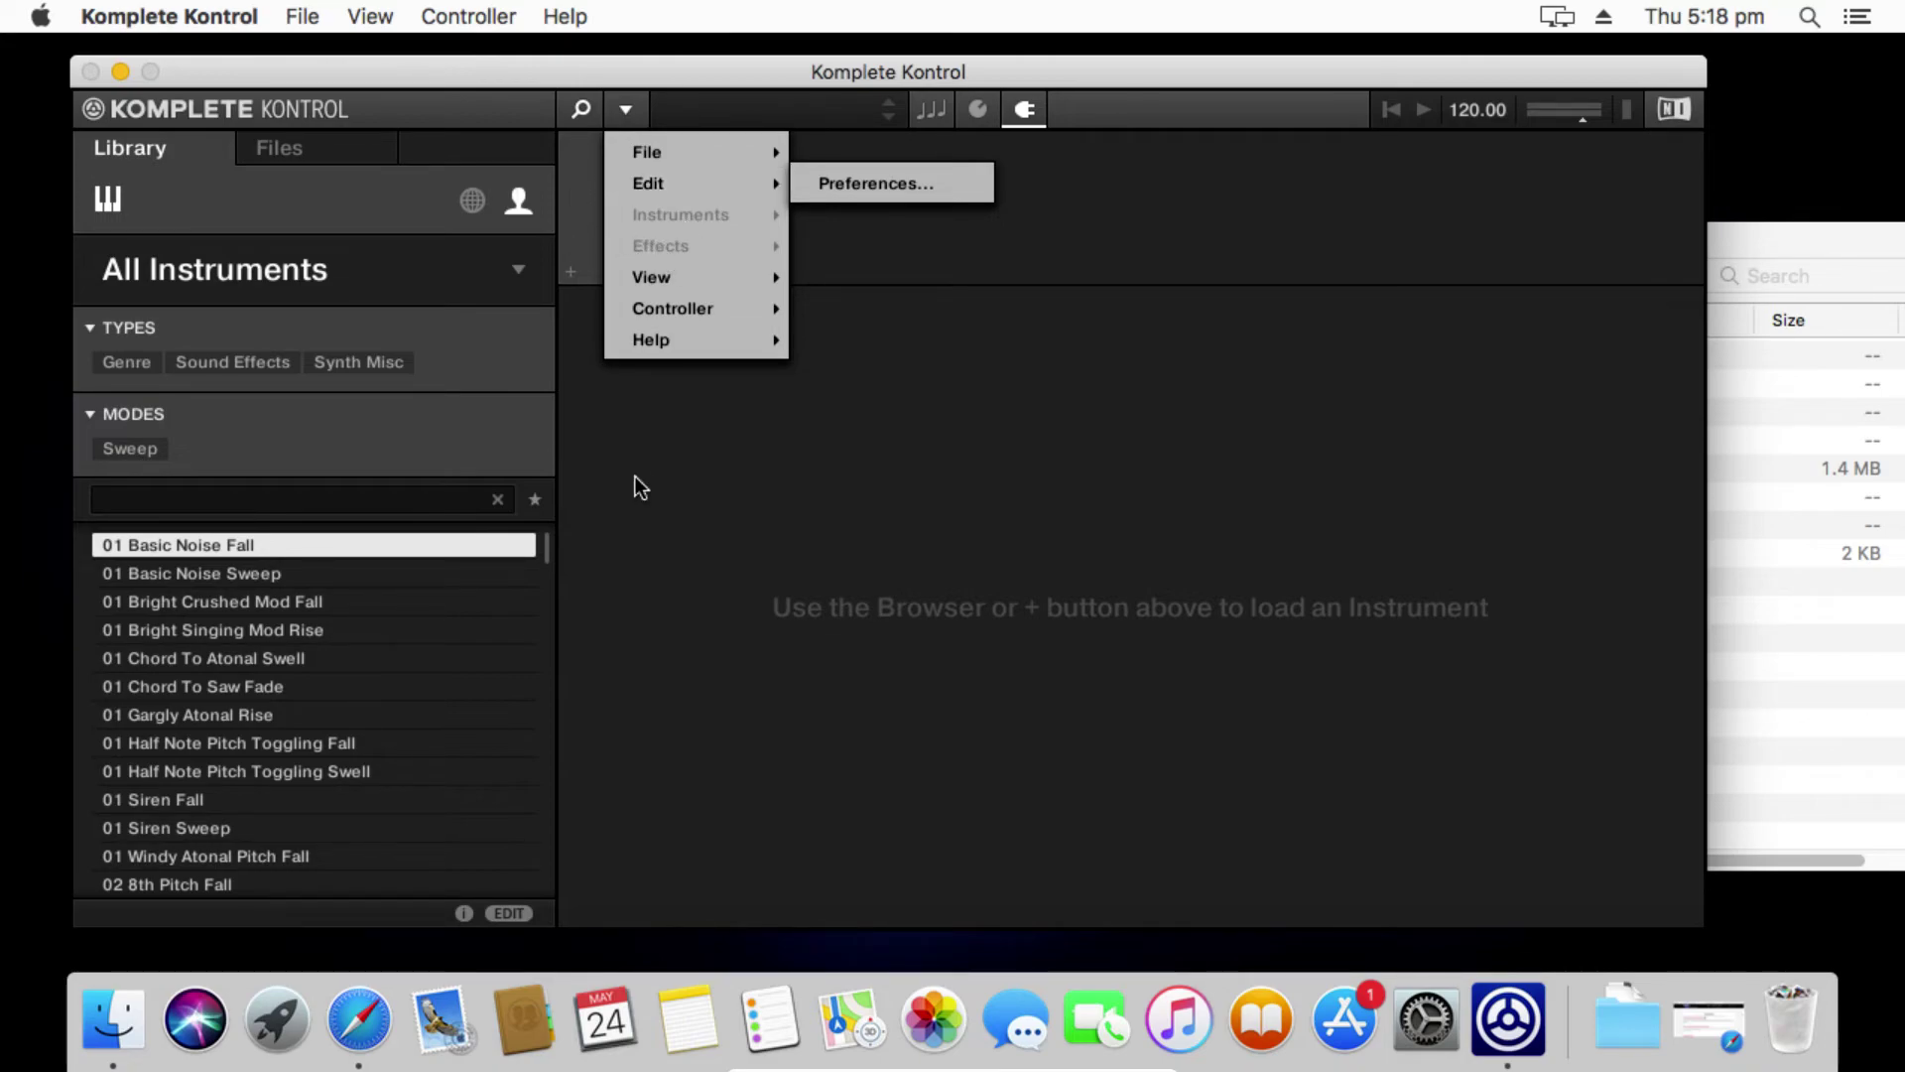
# Step: Open Edit > Preferences on the Plug-ins page's Locations tab, showing an empty folder list
pyautogui.click(617, 336)
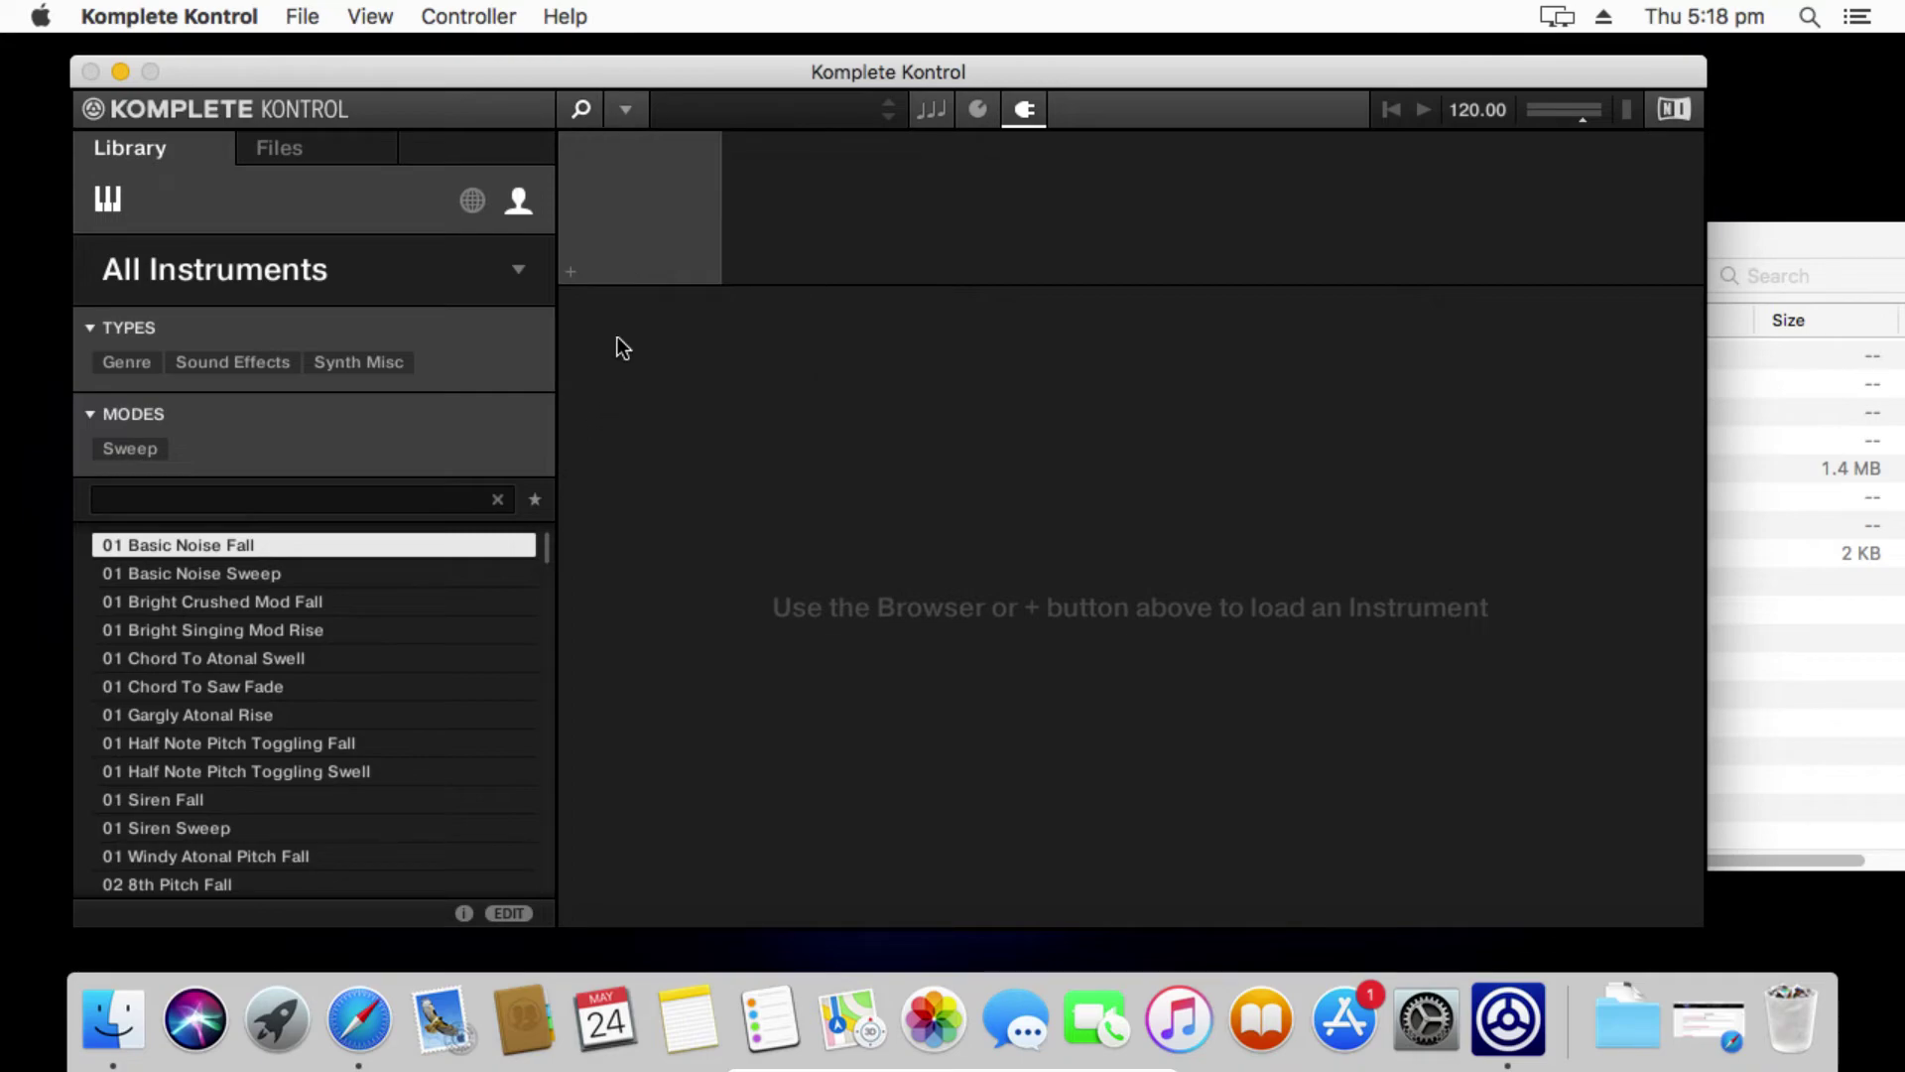
pyautogui.click(623, 109)
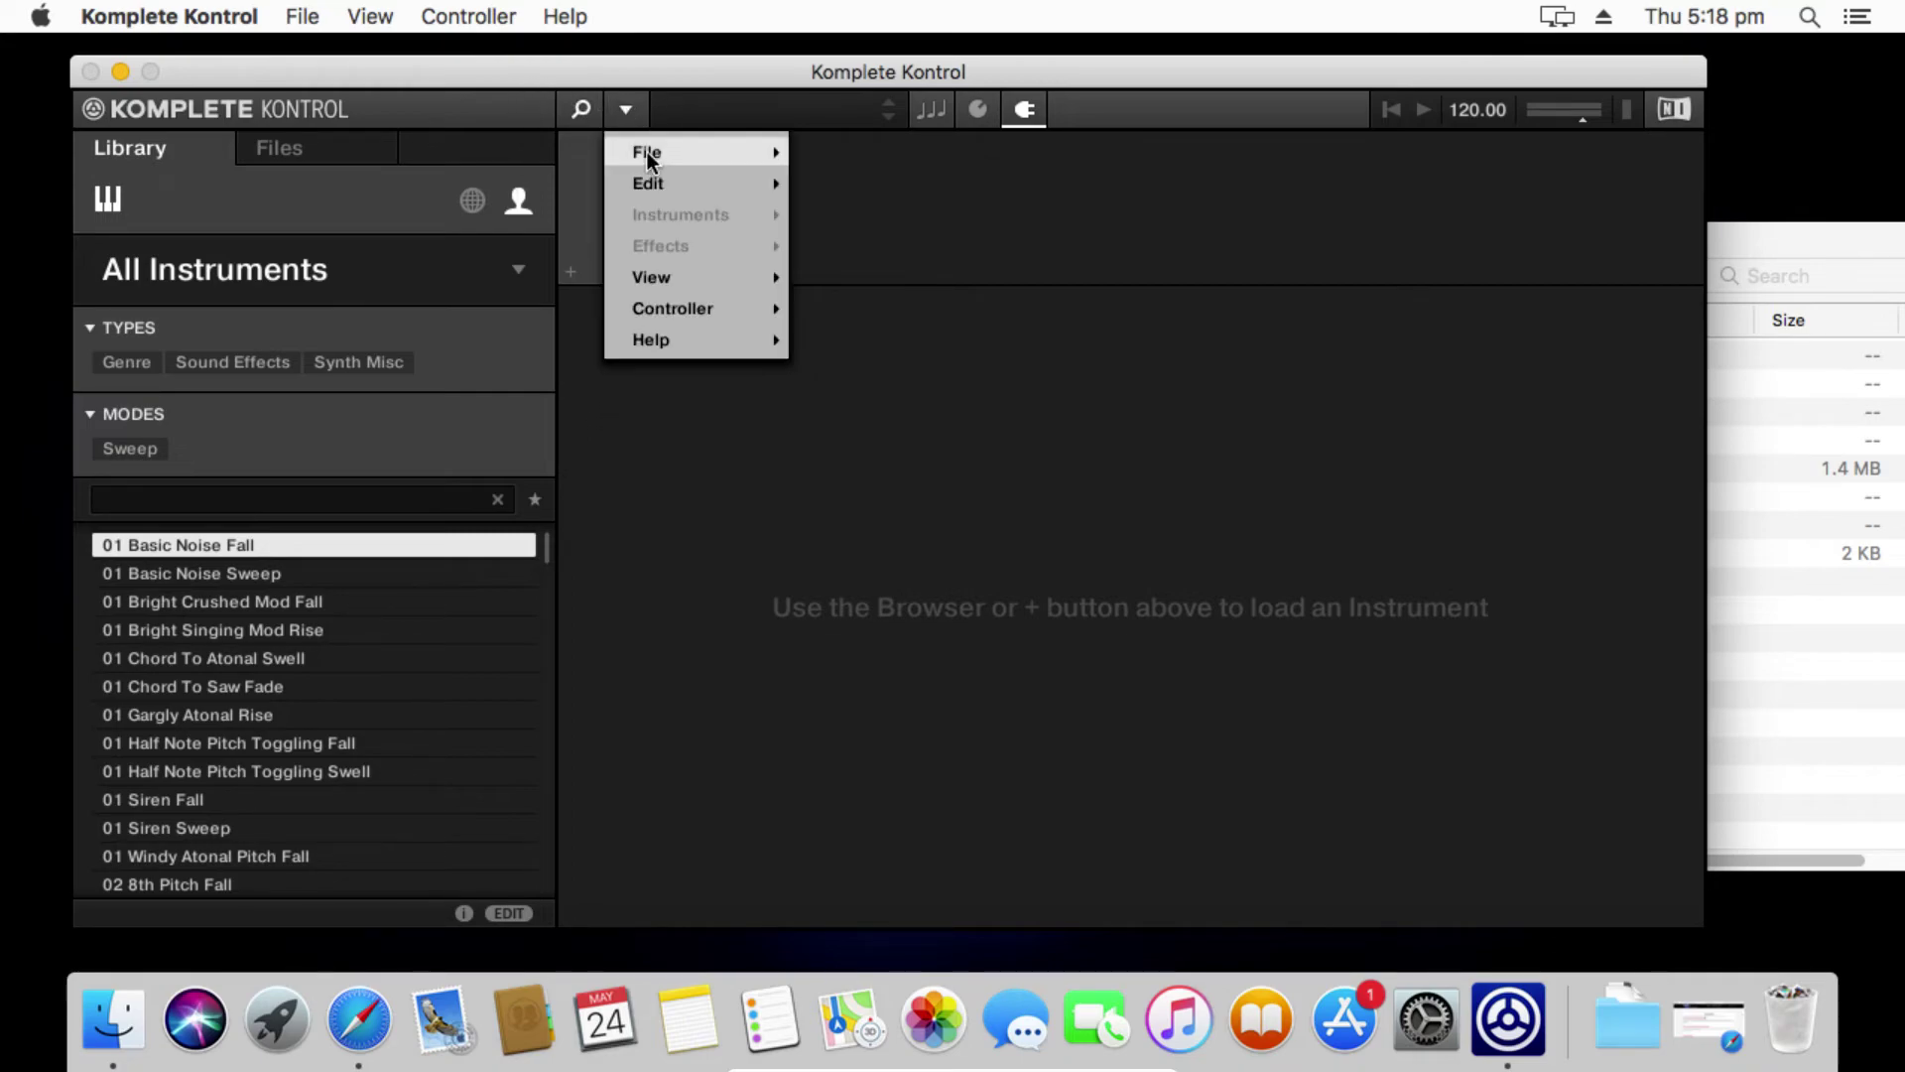
pyautogui.moveTo(669, 187)
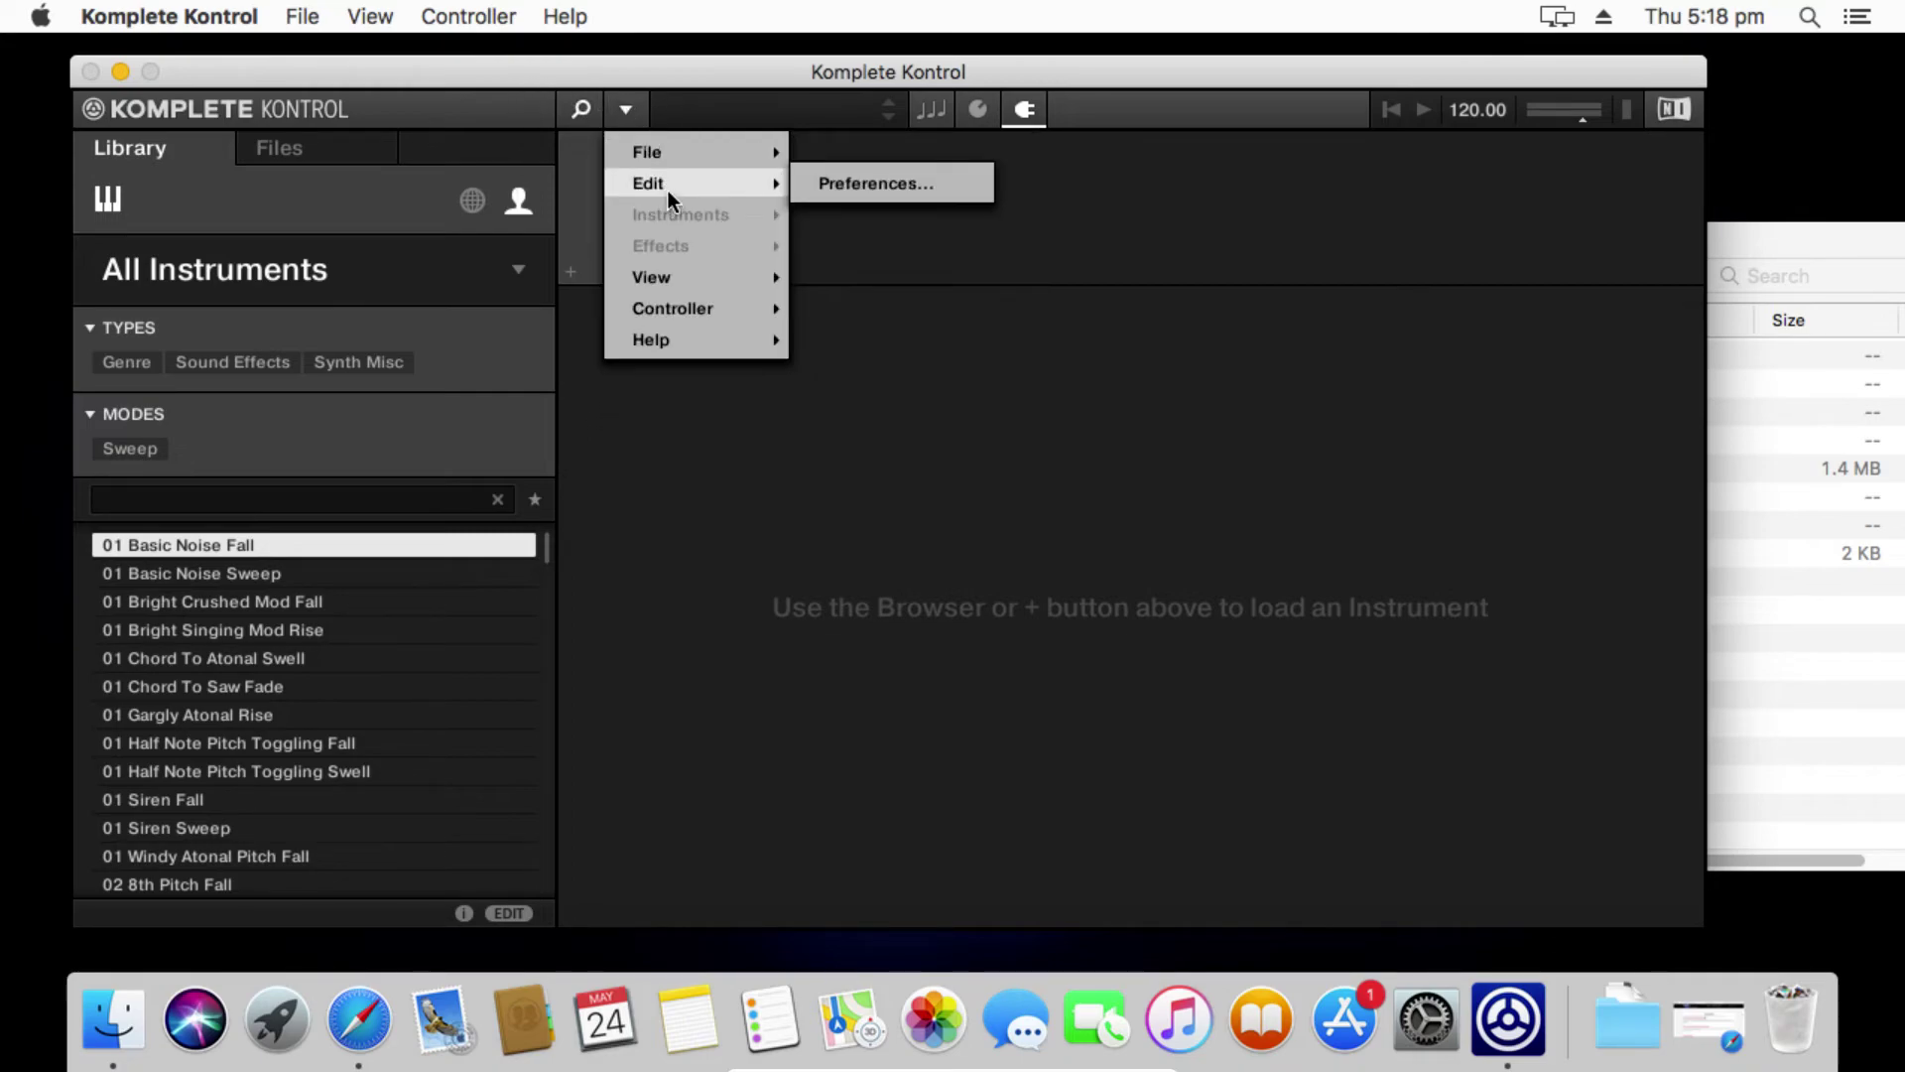
pyautogui.click(858, 182)
pyautogui.click(589, 491)
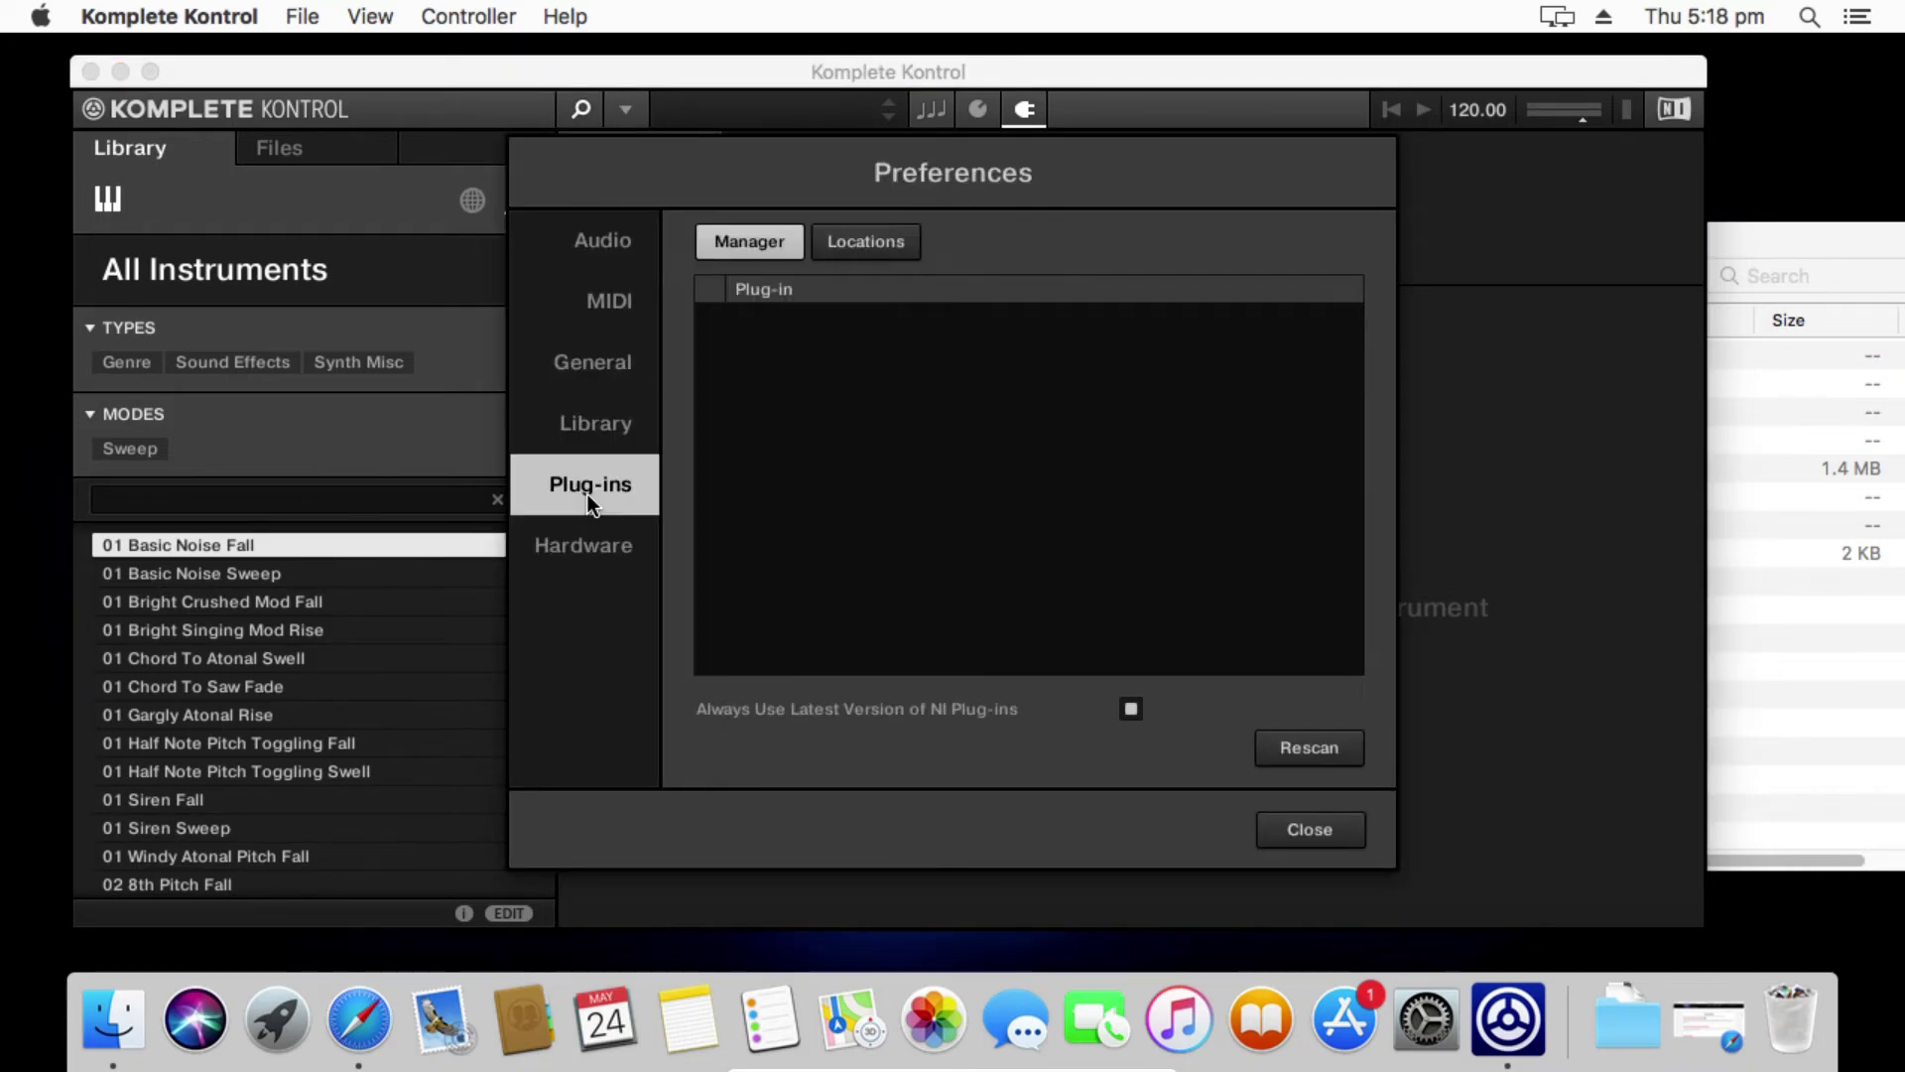
pyautogui.click(884, 243)
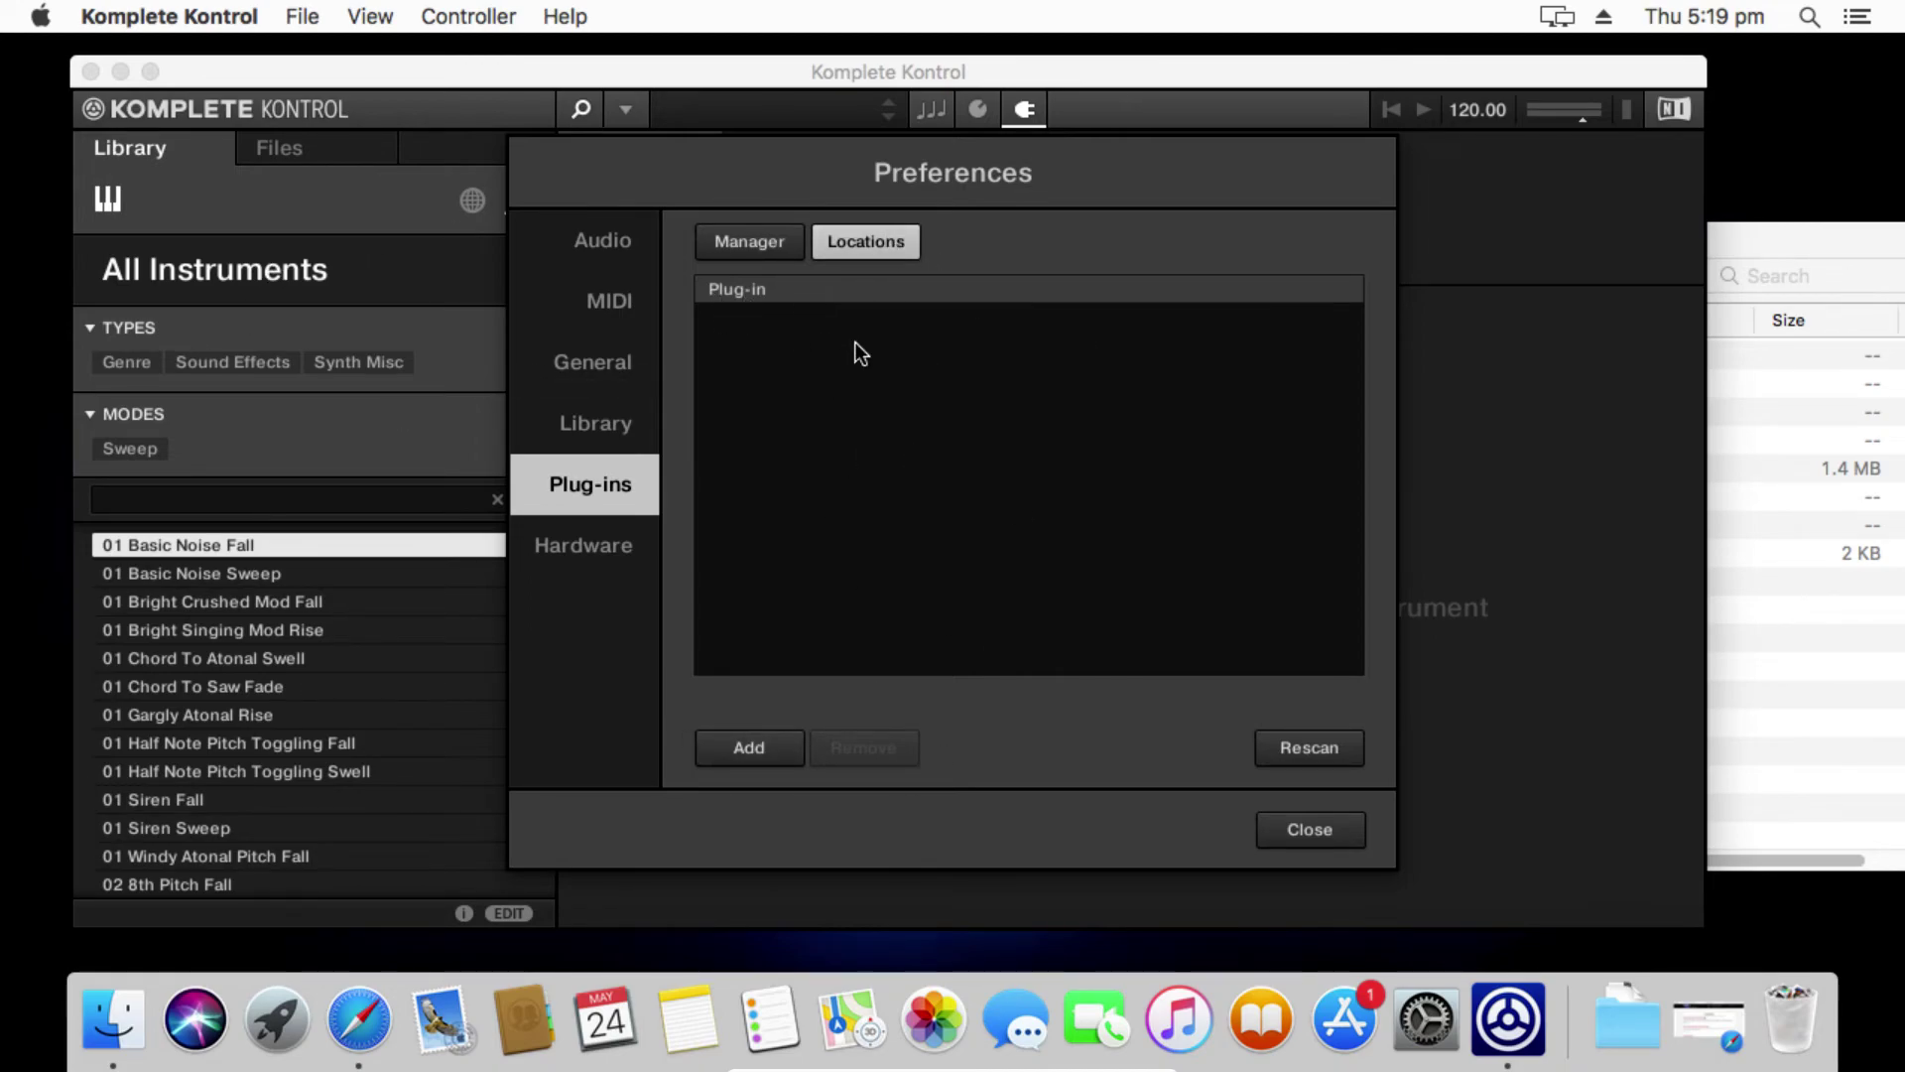
# Step: Add a plug-in location, mistakenly choosing MacOS:Applications, then remove that entry
pyautogui.click(772, 749)
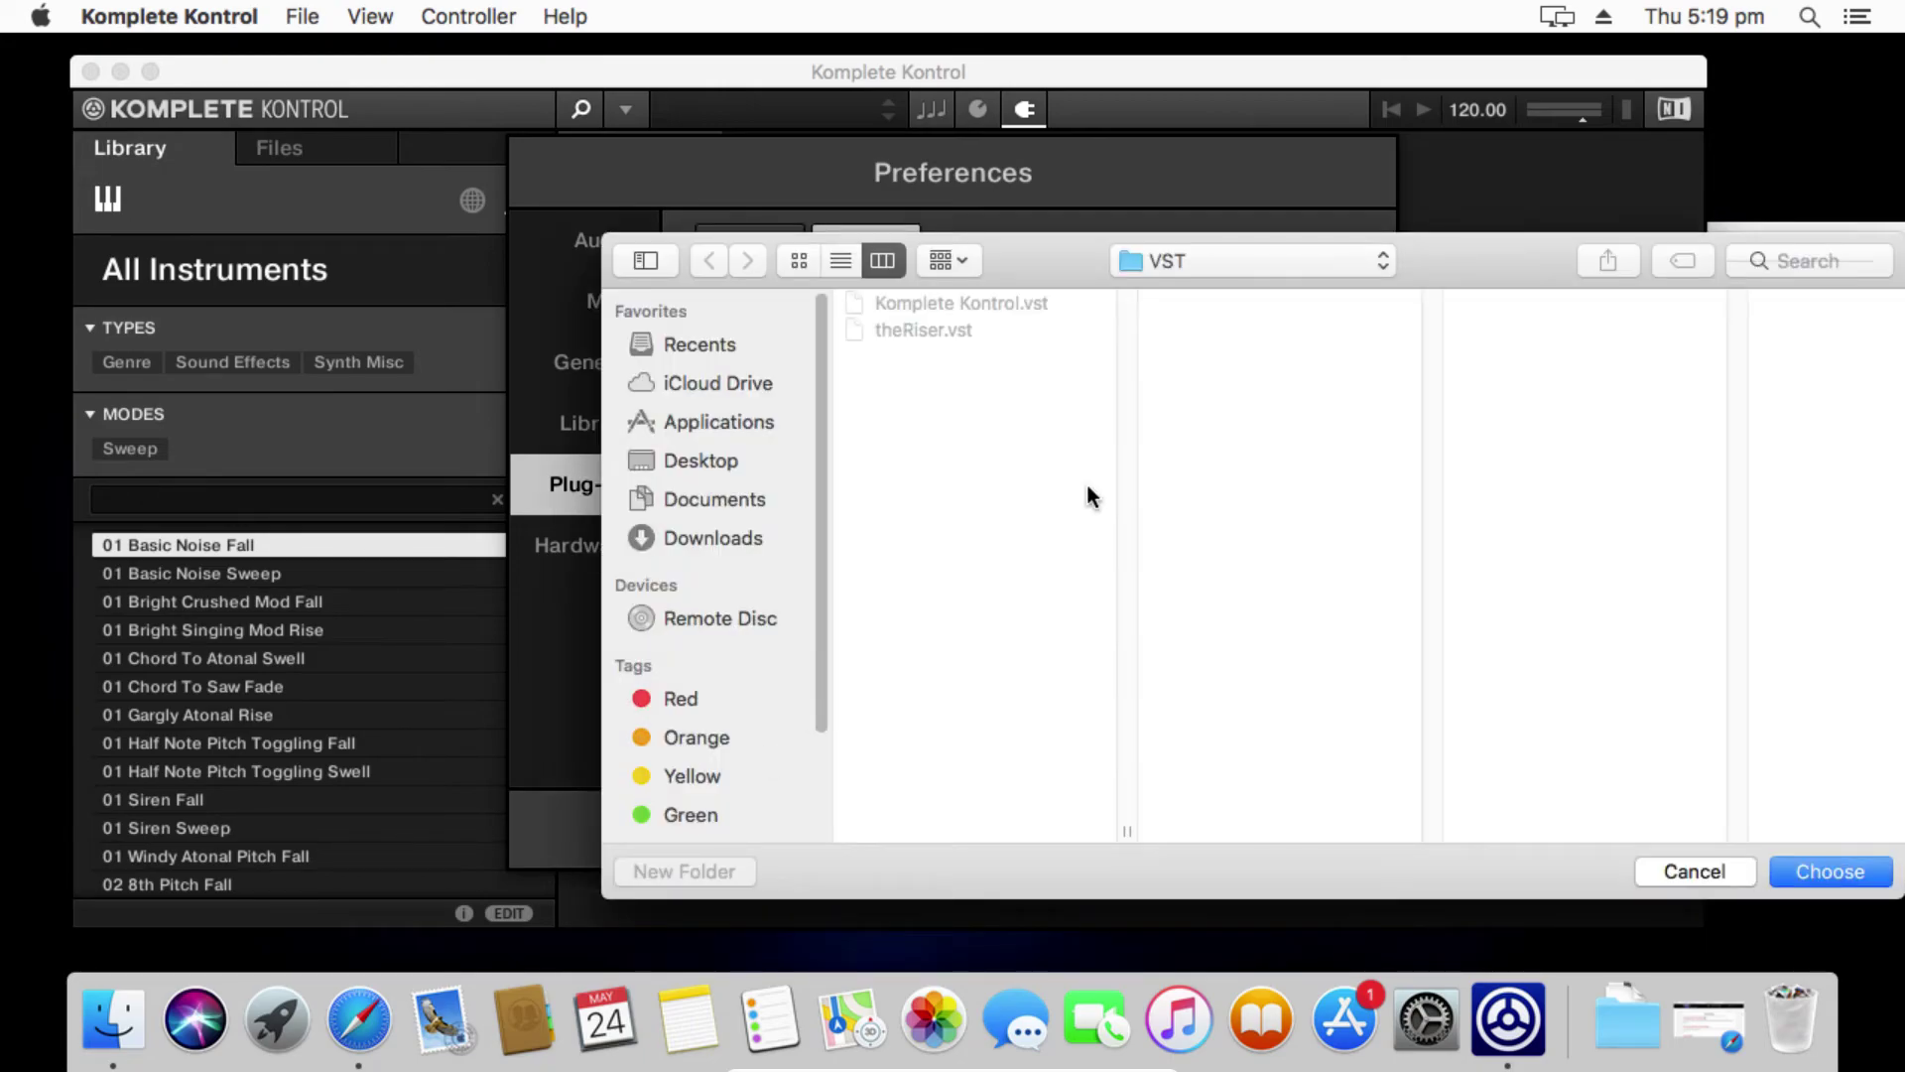
pyautogui.click(1301, 263)
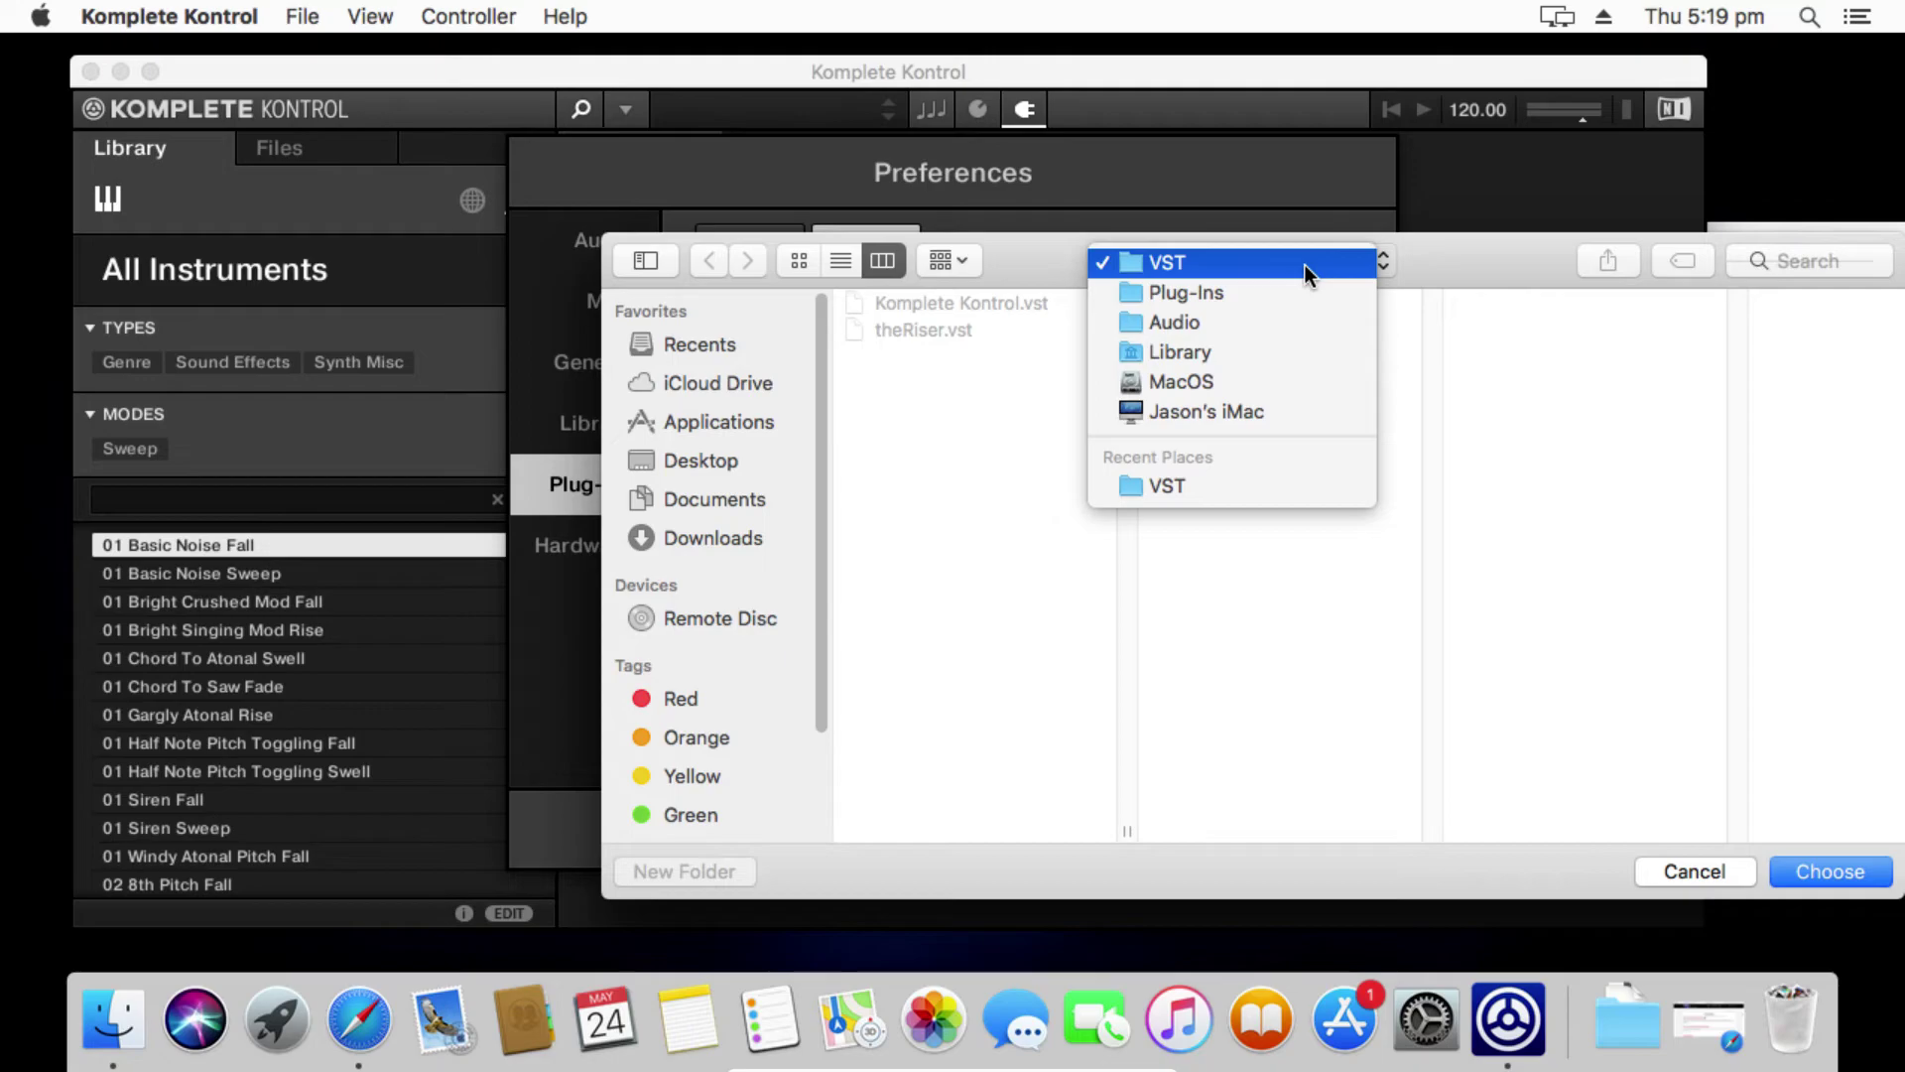
pyautogui.click(1181, 381)
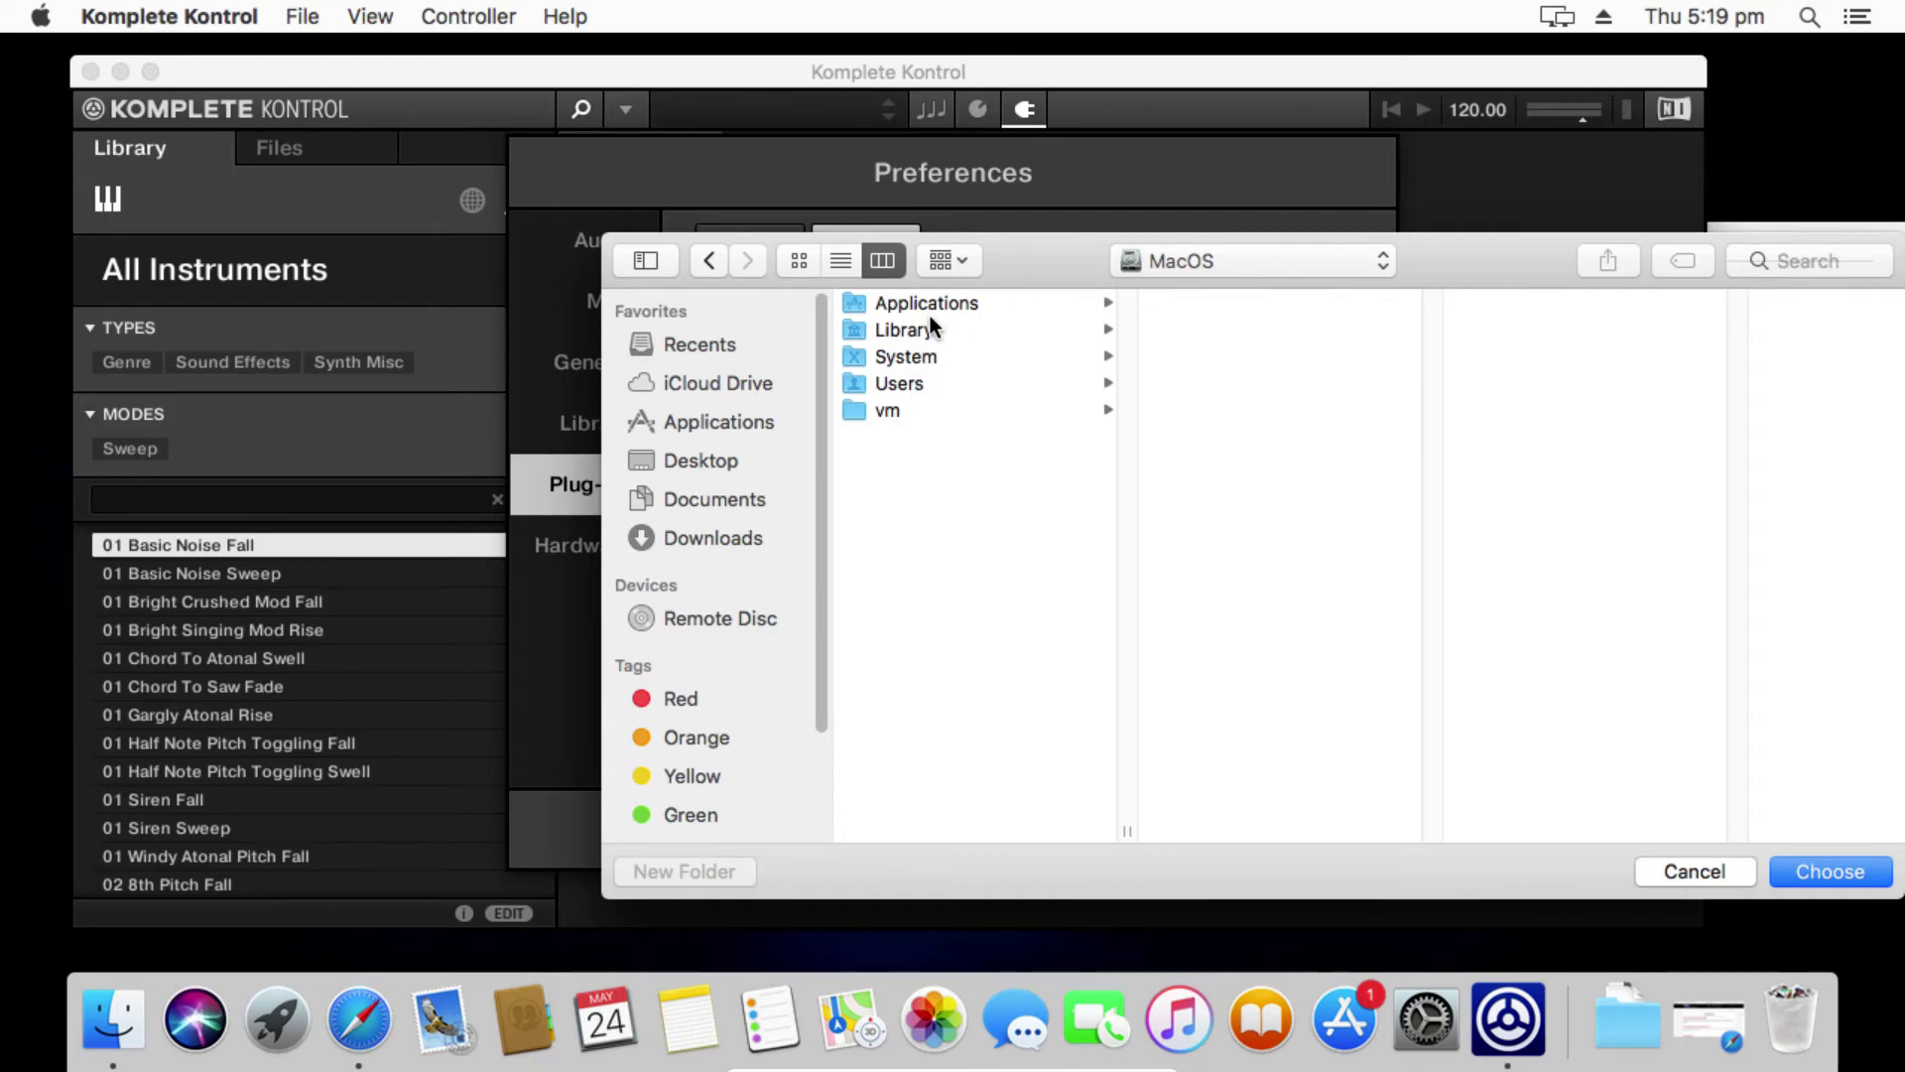
pyautogui.click(955, 303)
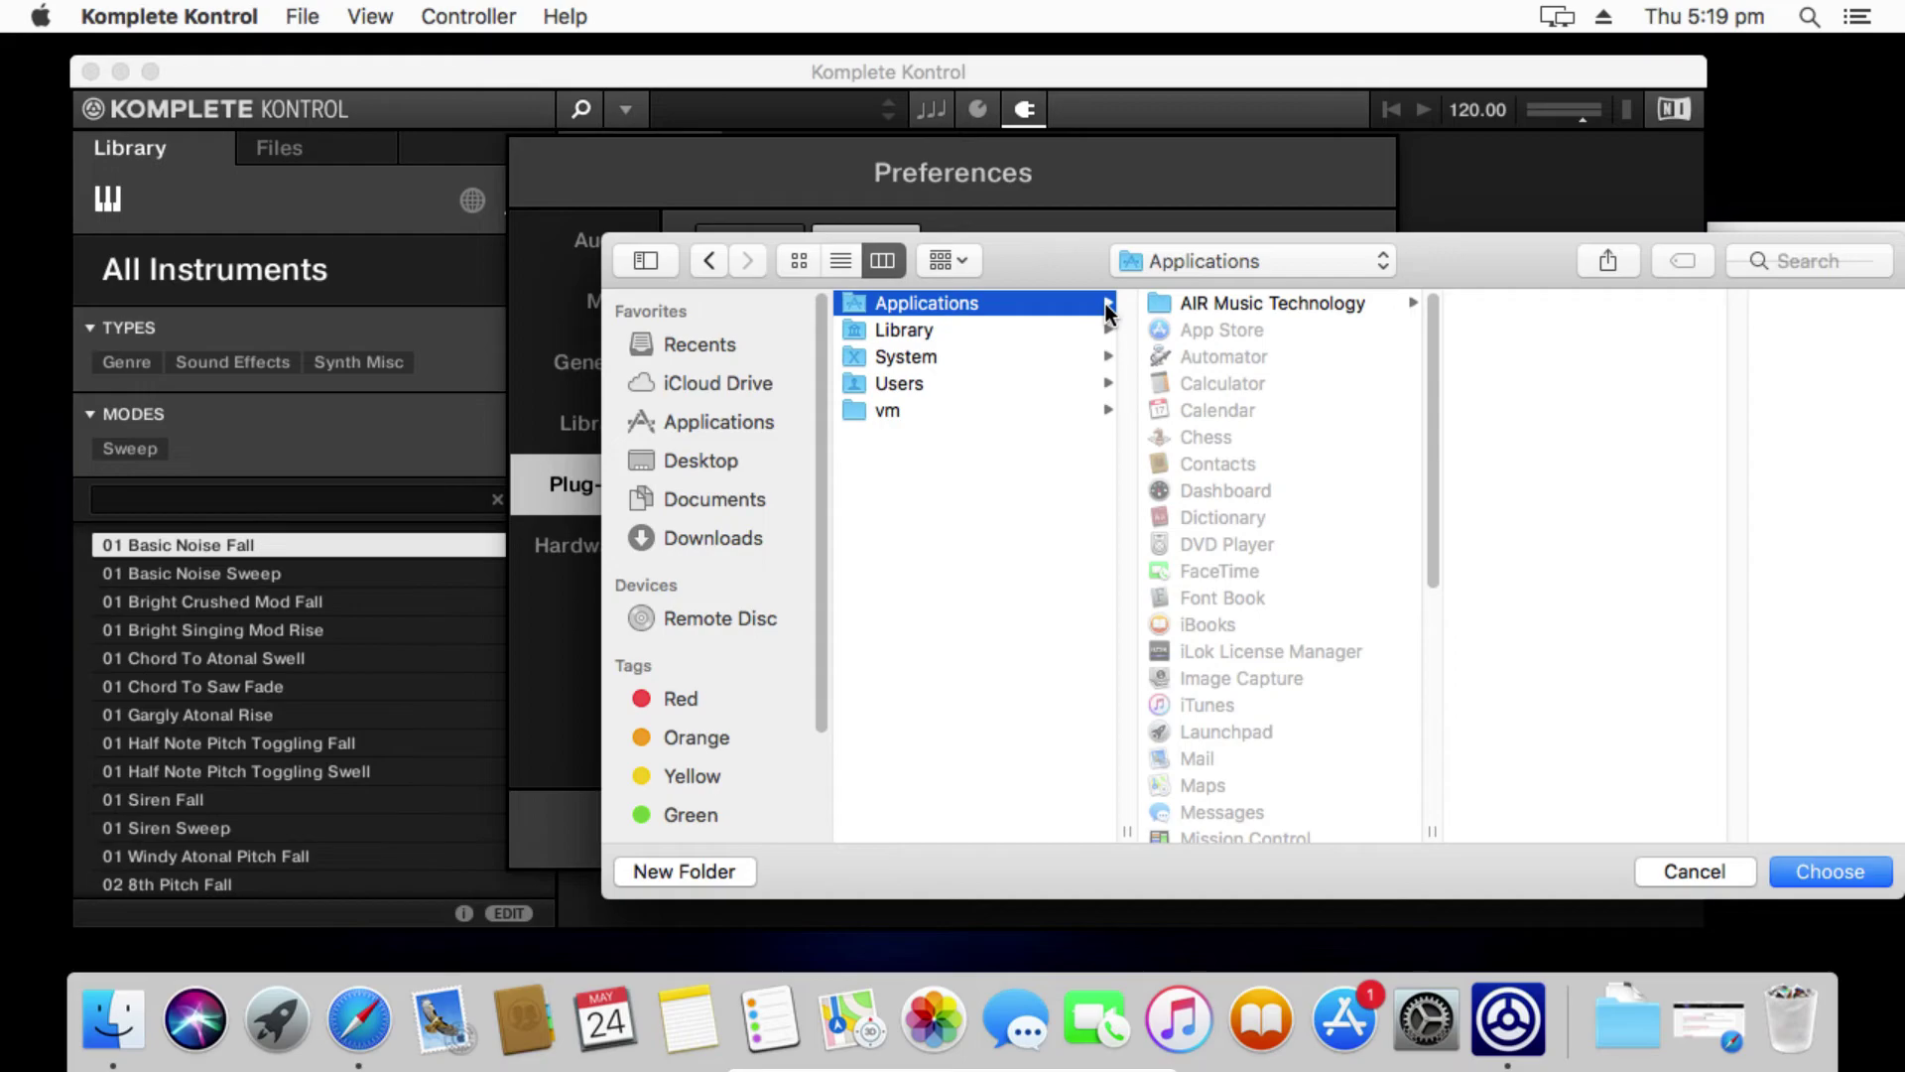
pyautogui.press('Return')
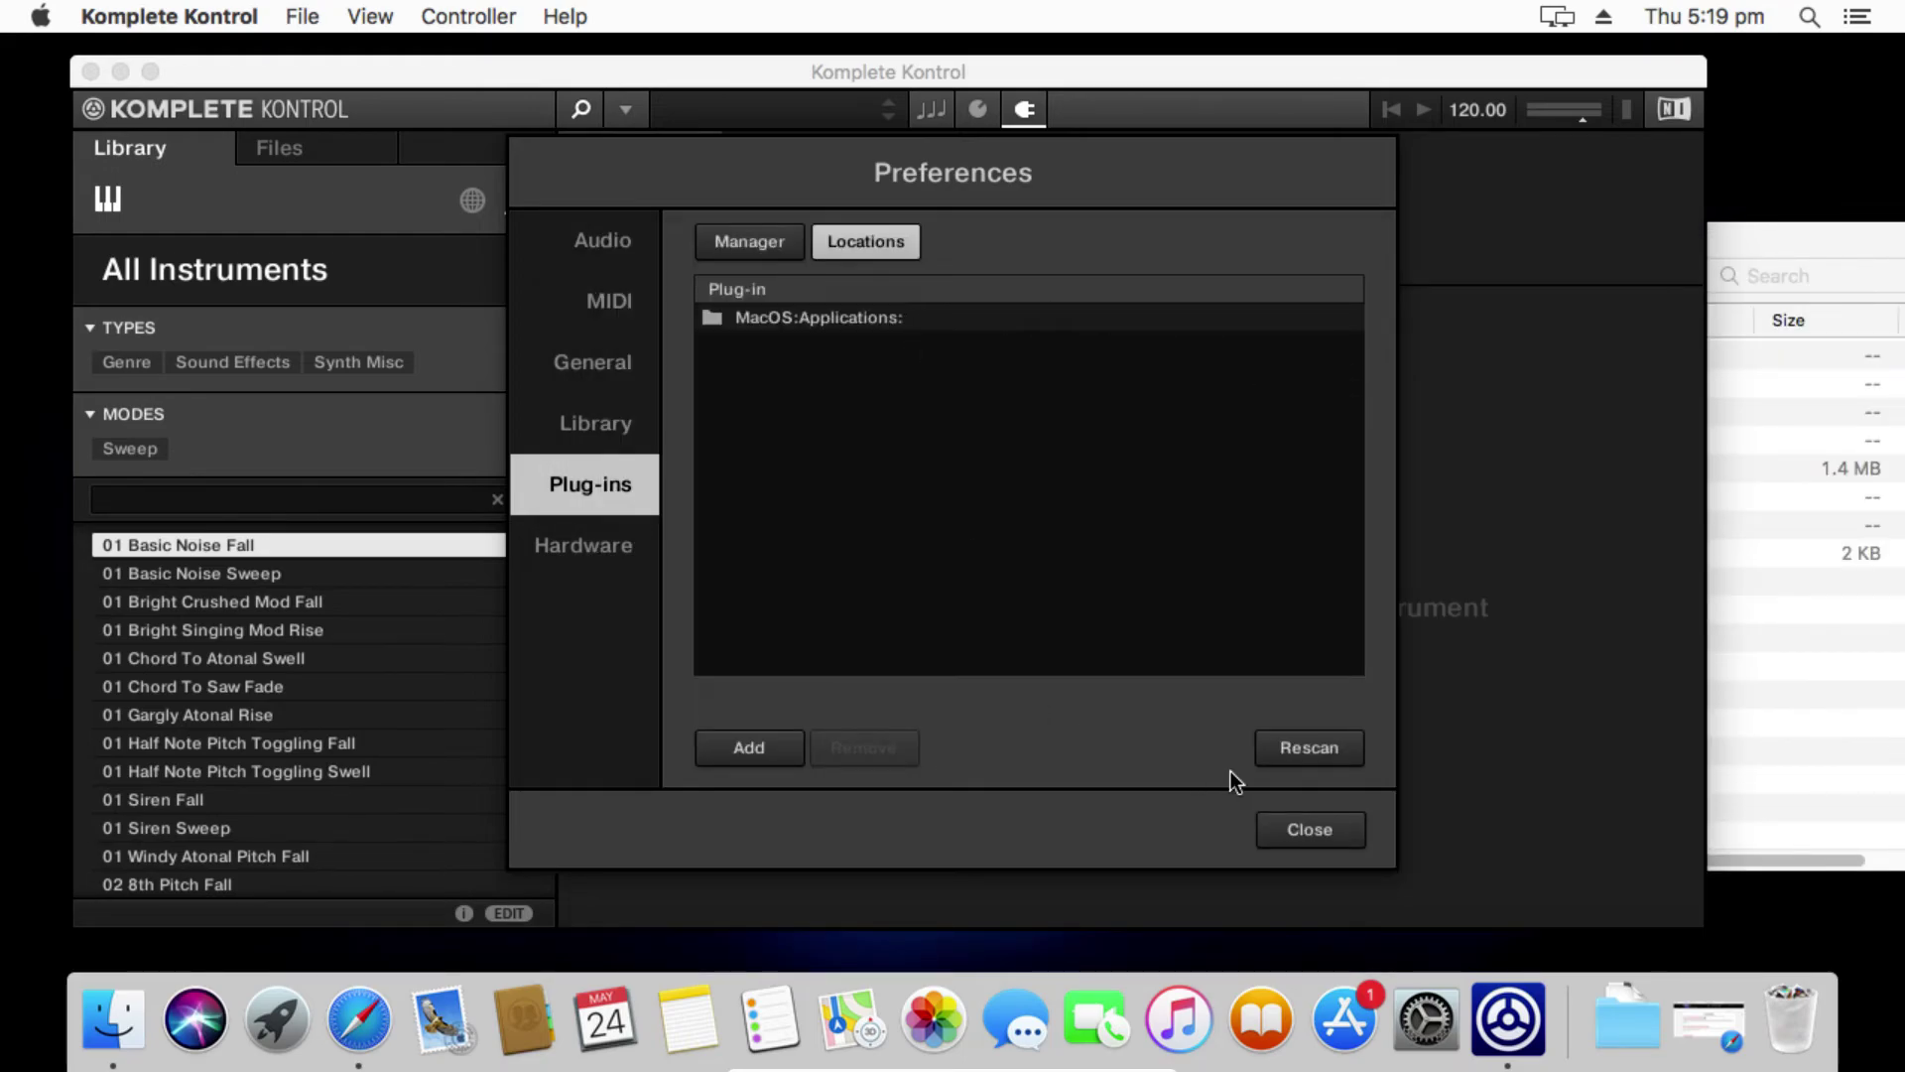
pyautogui.click(939, 318)
pyautogui.click(883, 746)
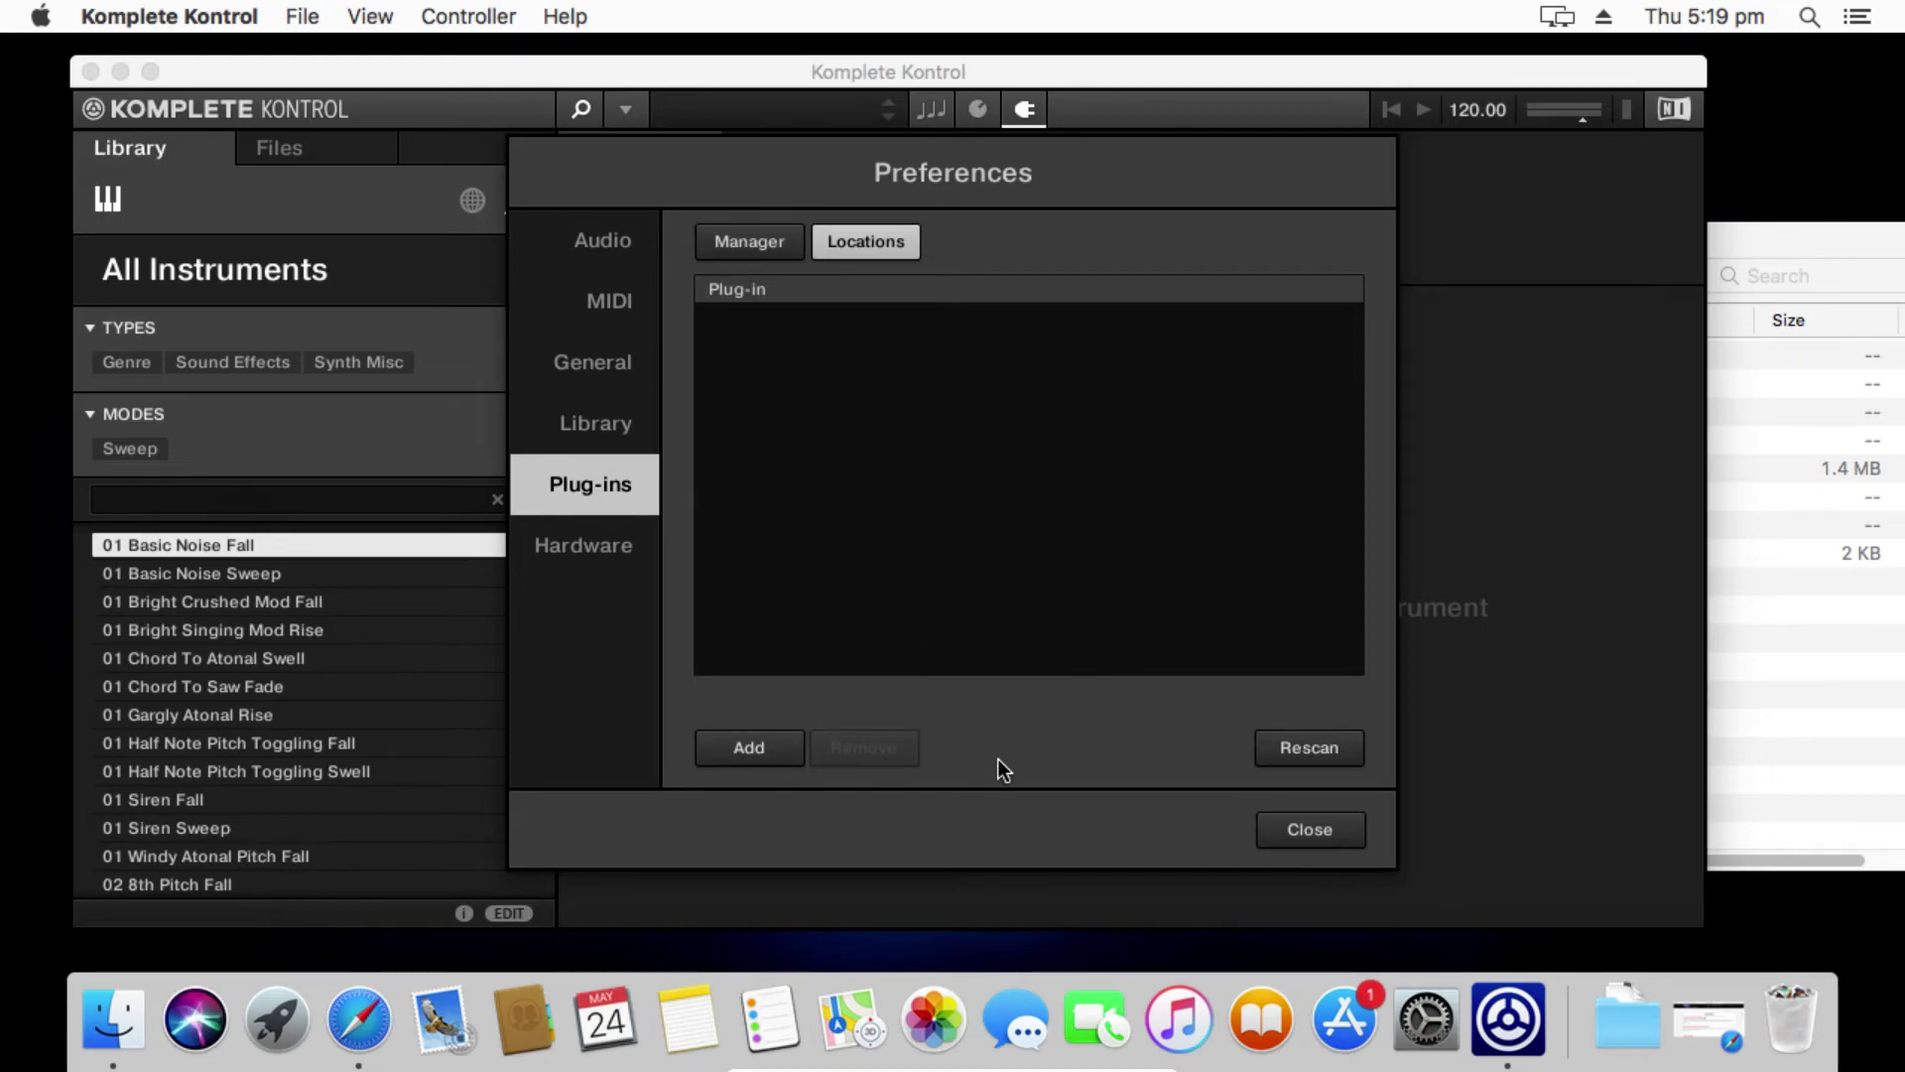
# Step: Add MacOS:Library:Audio:Plug-Ins:VST as the plug-in location and rescan it
pyautogui.click(790, 753)
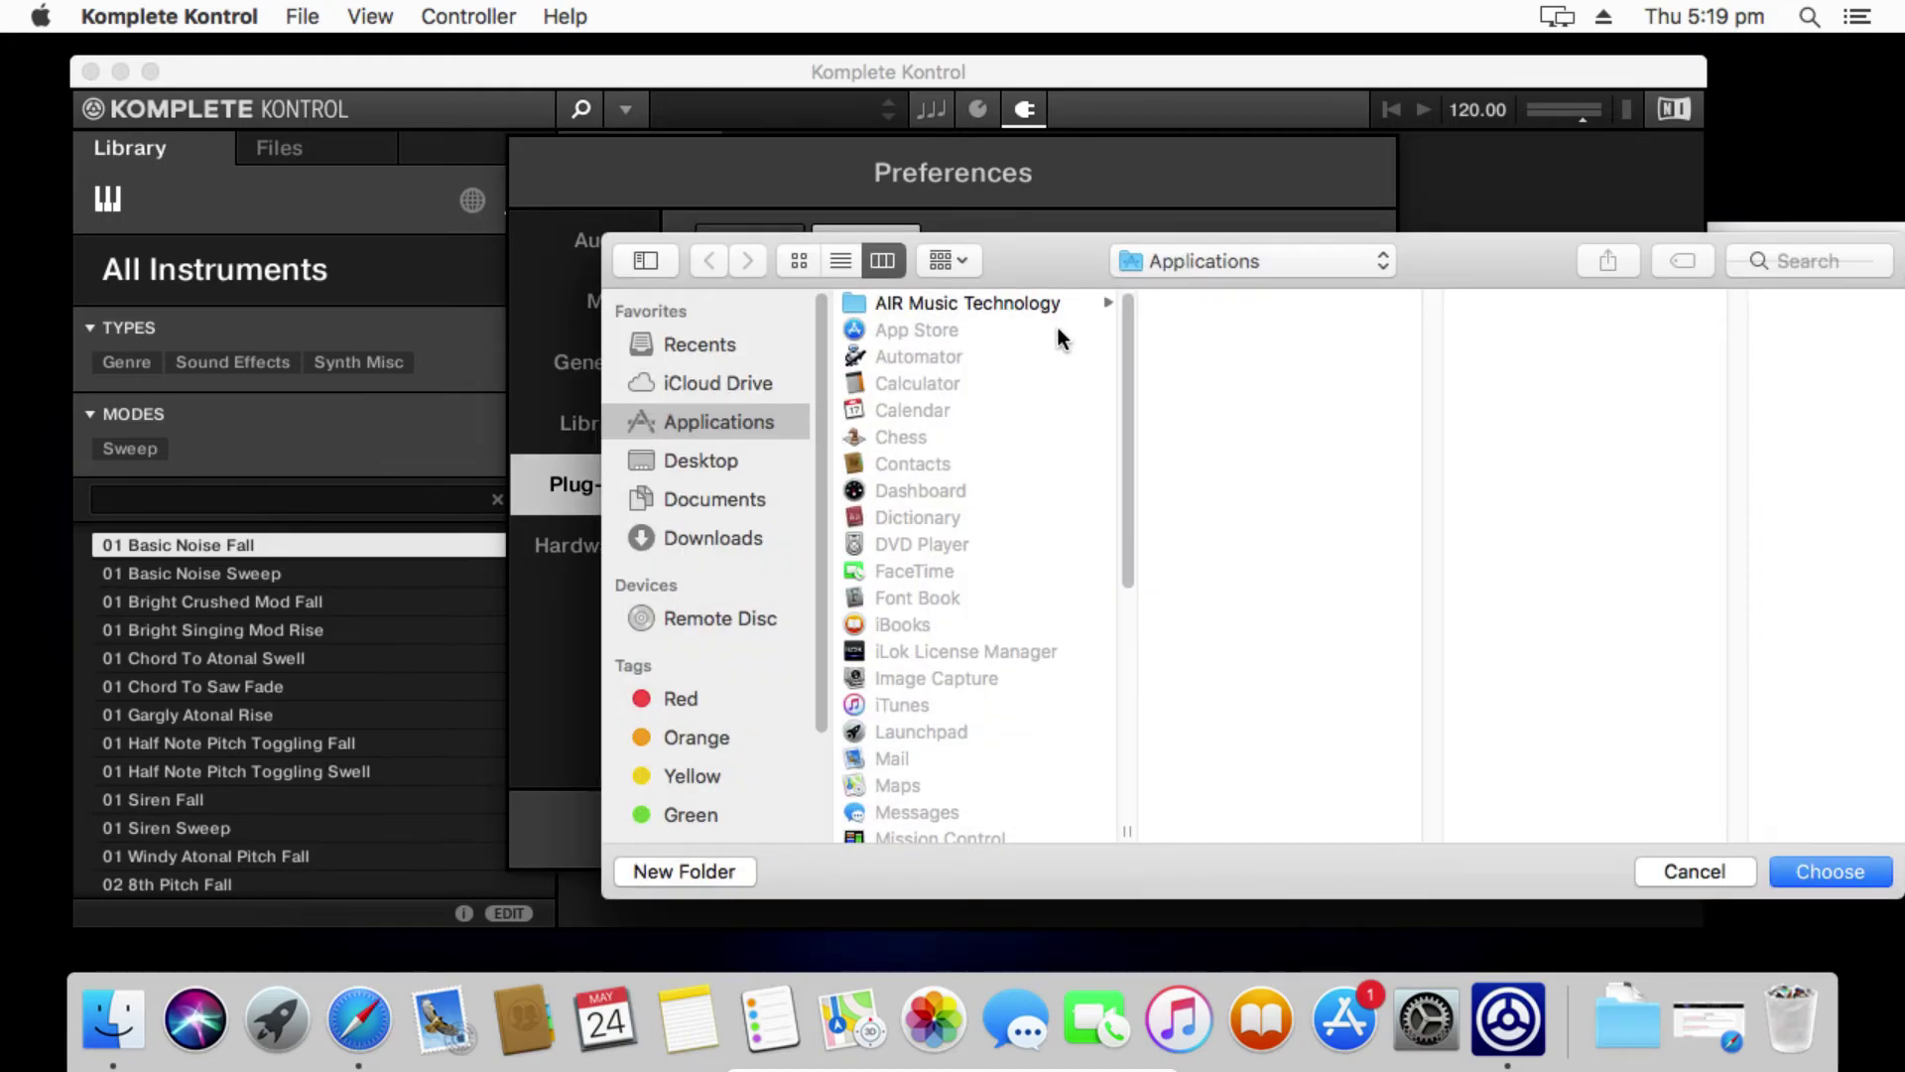
pyautogui.click(1259, 262)
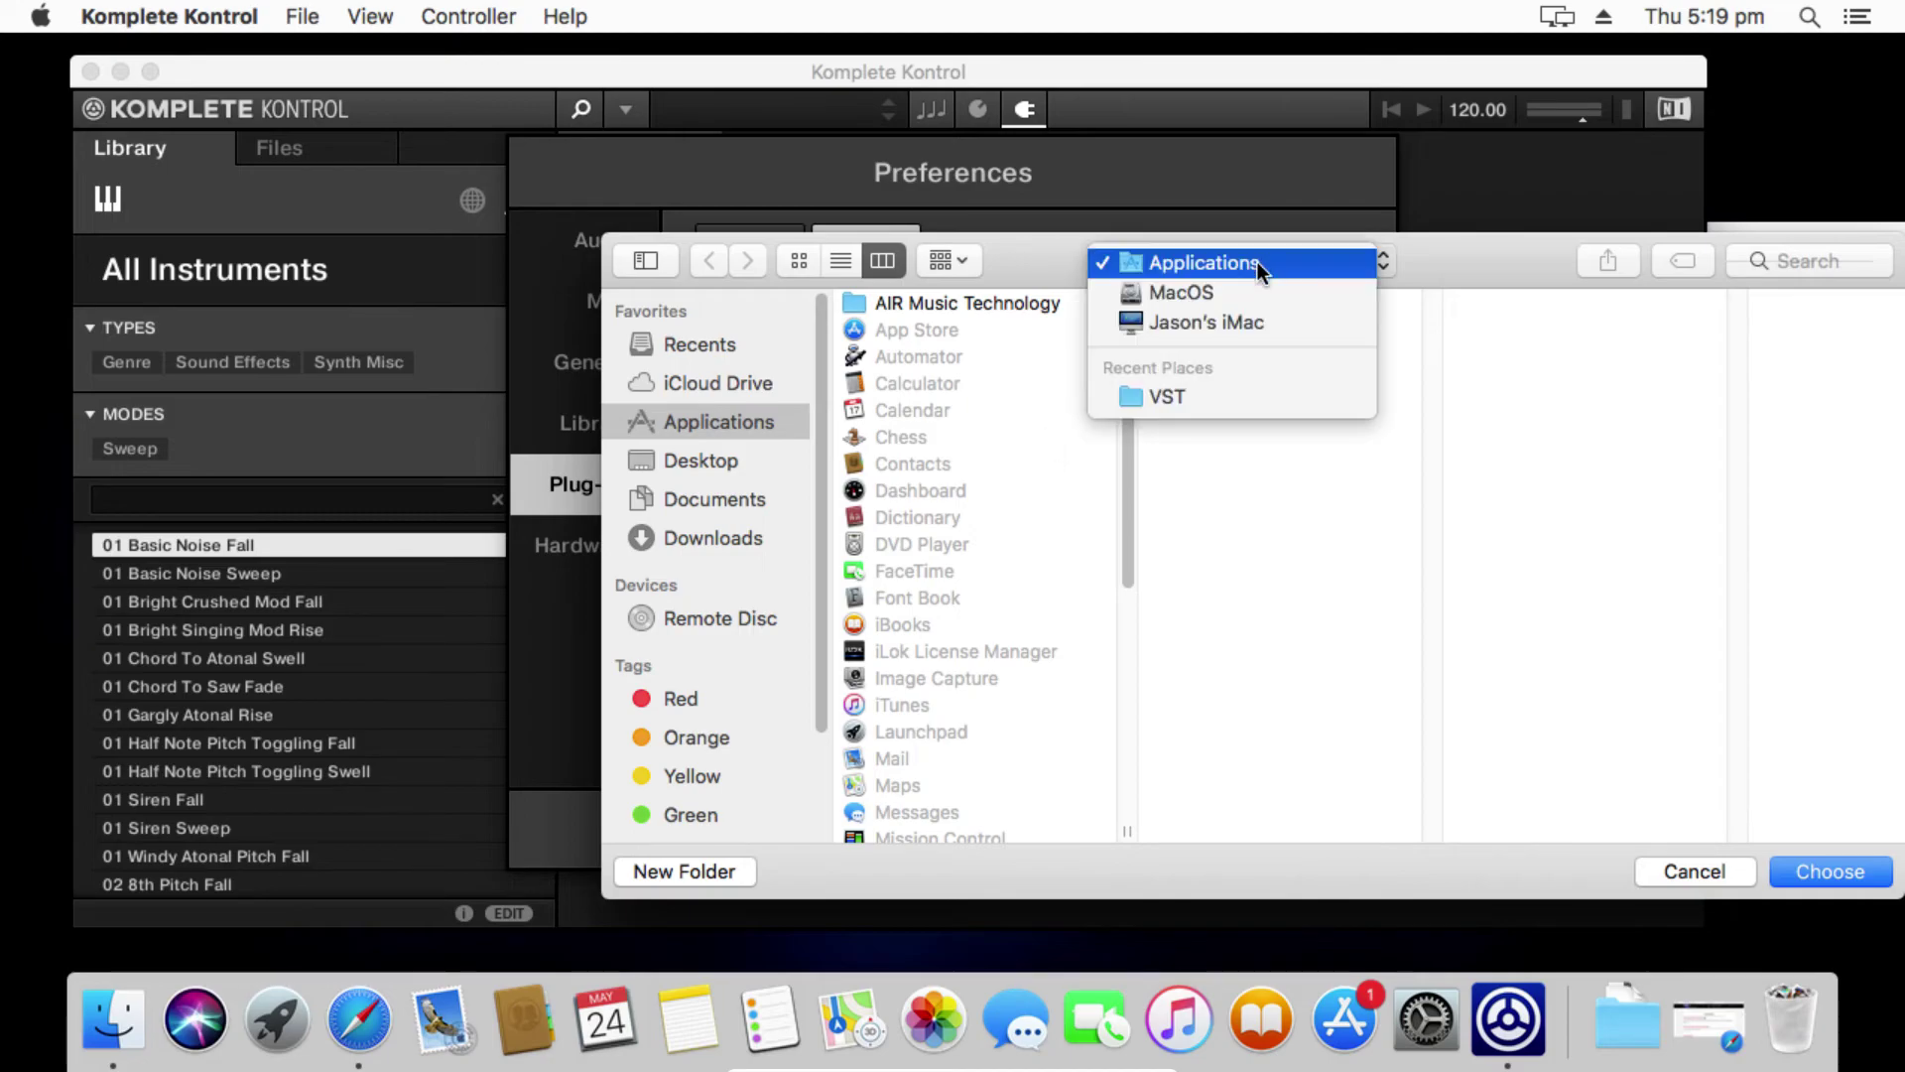
pyautogui.click(1216, 295)
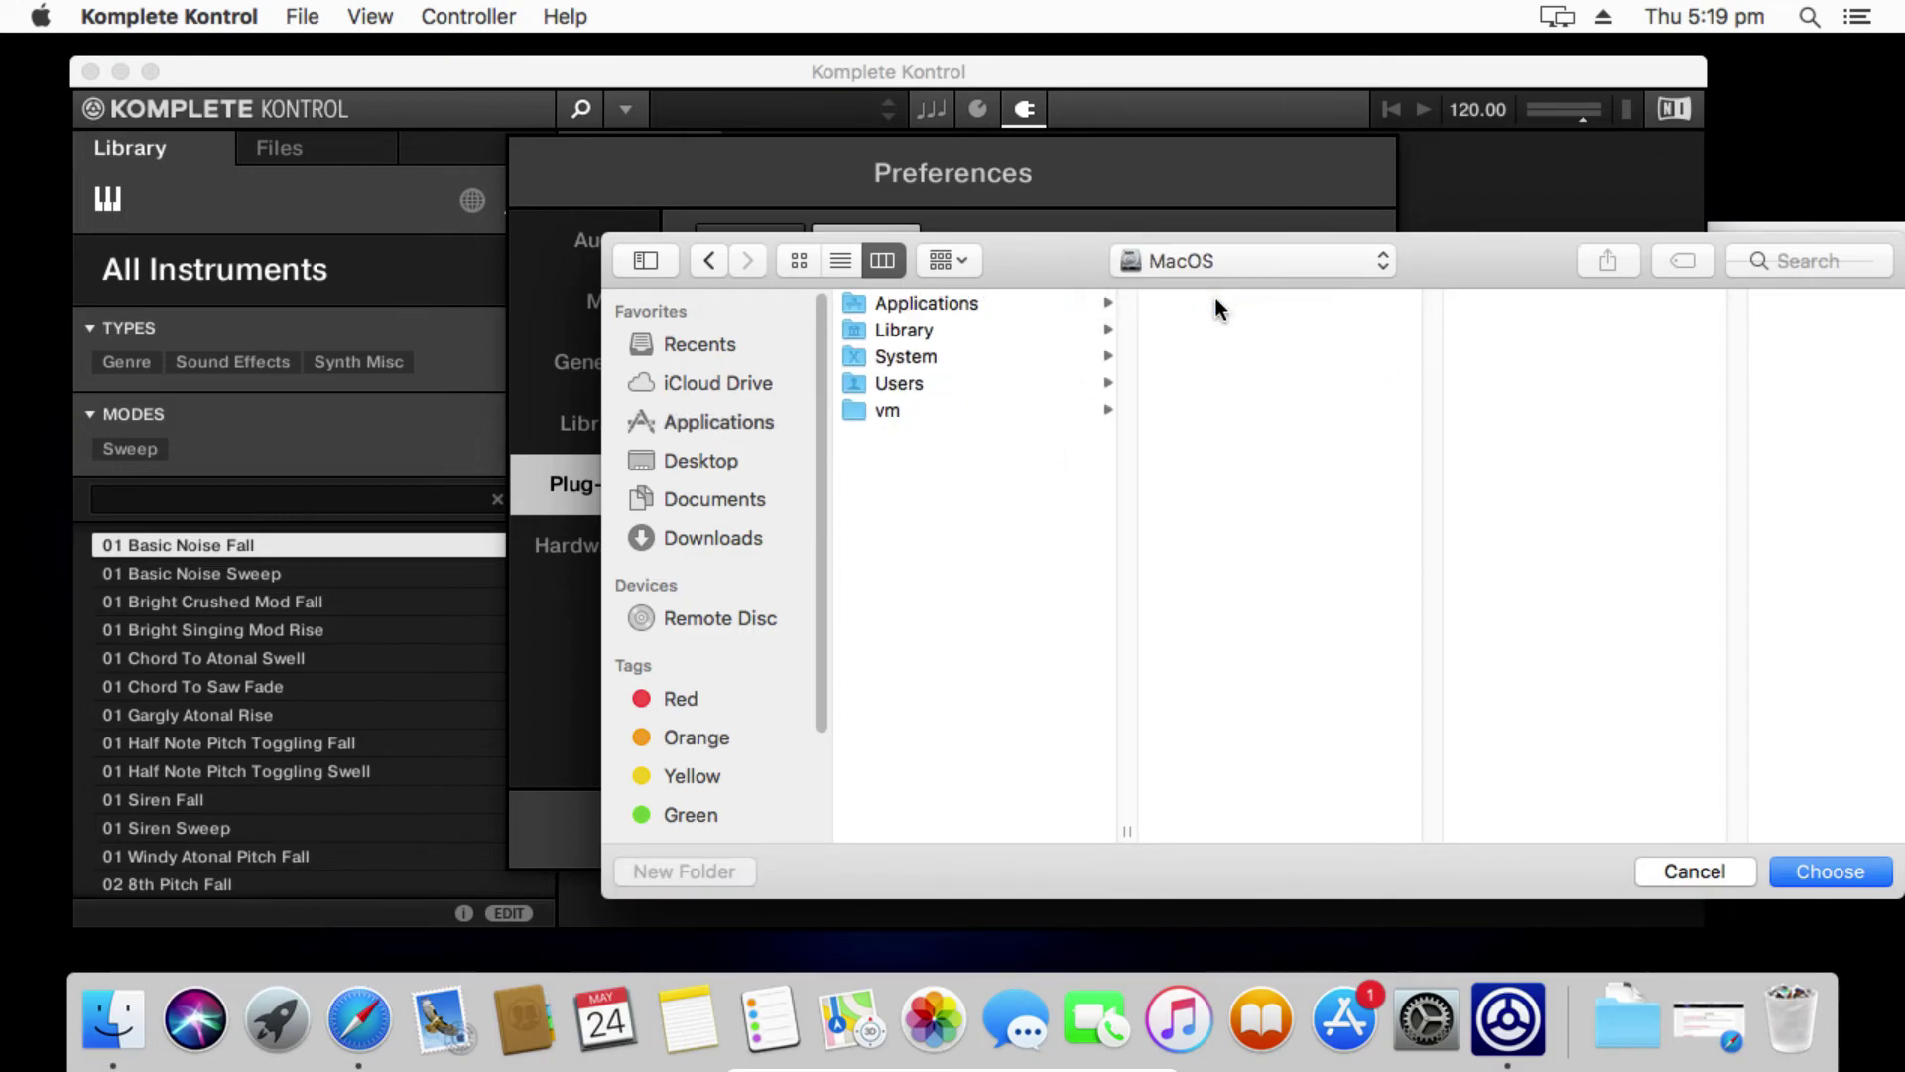
pyautogui.click(889, 323)
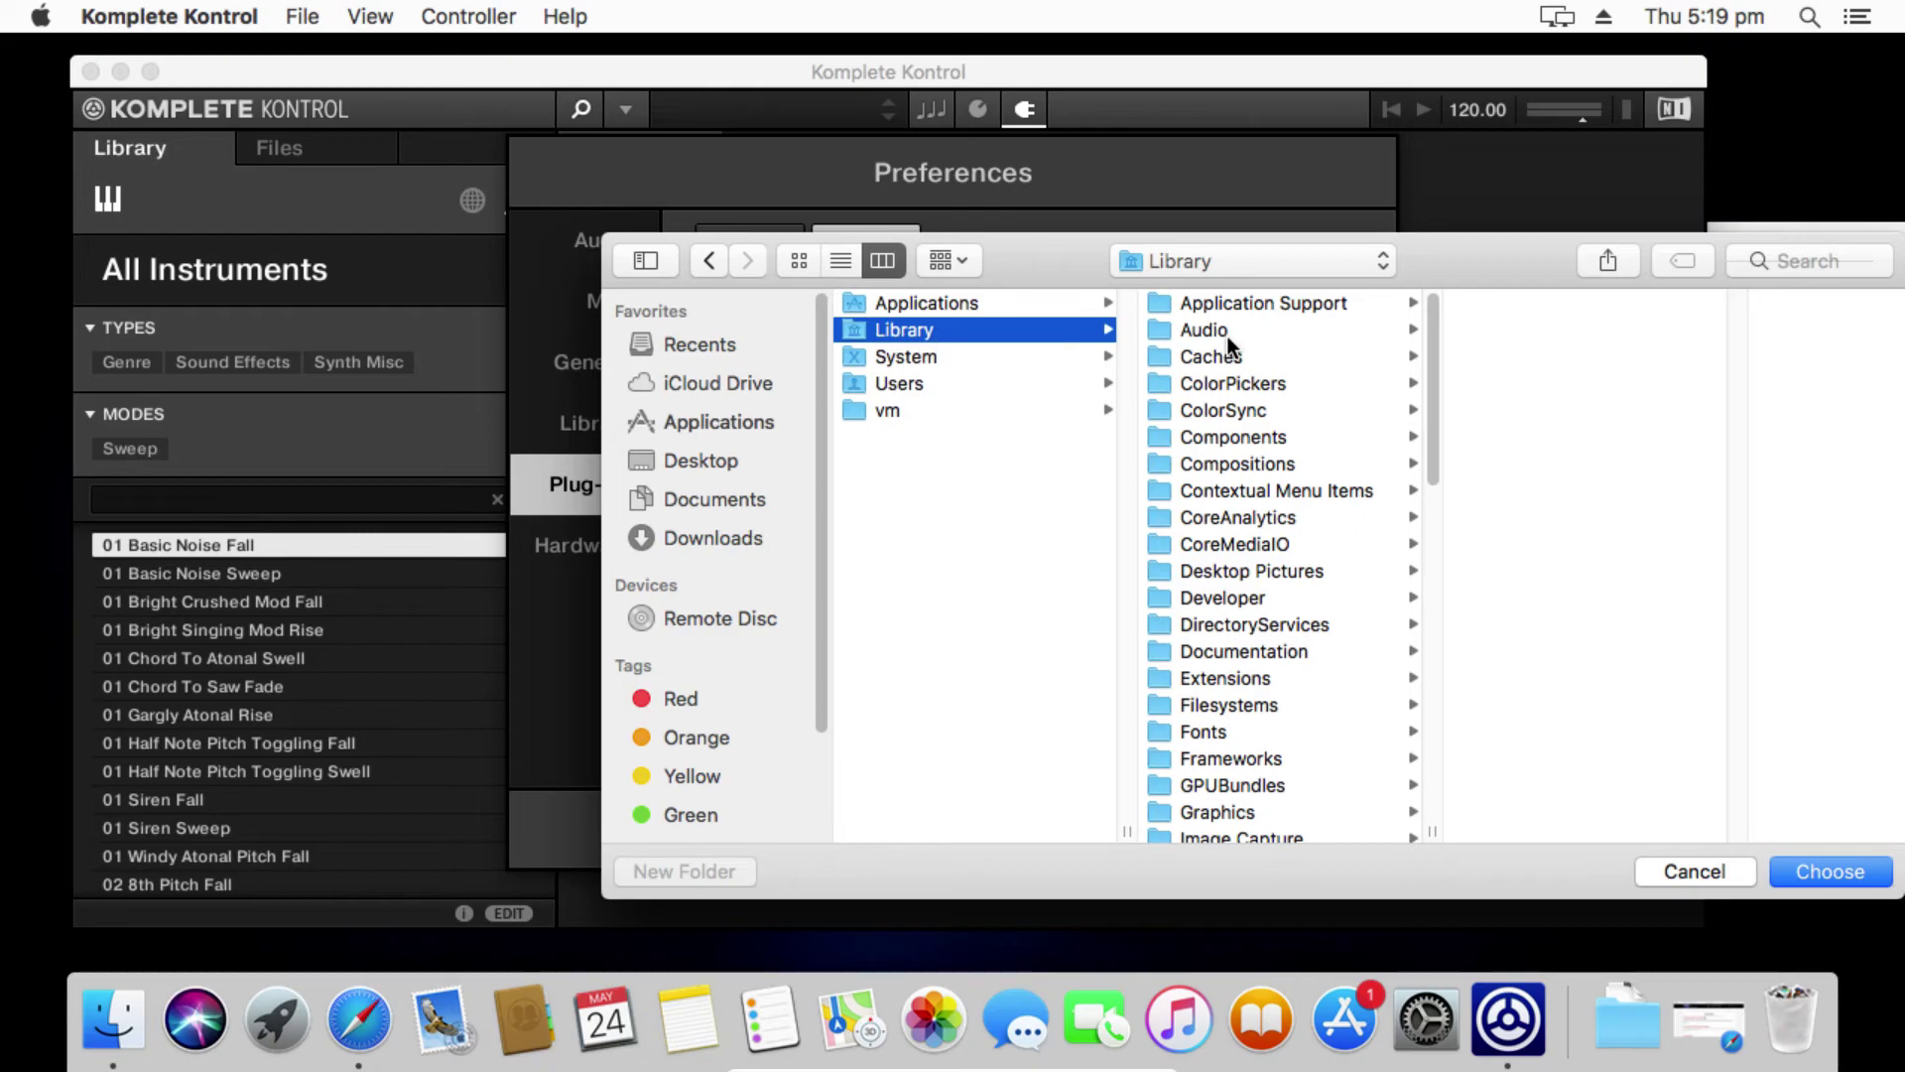
pyautogui.click(1222, 334)
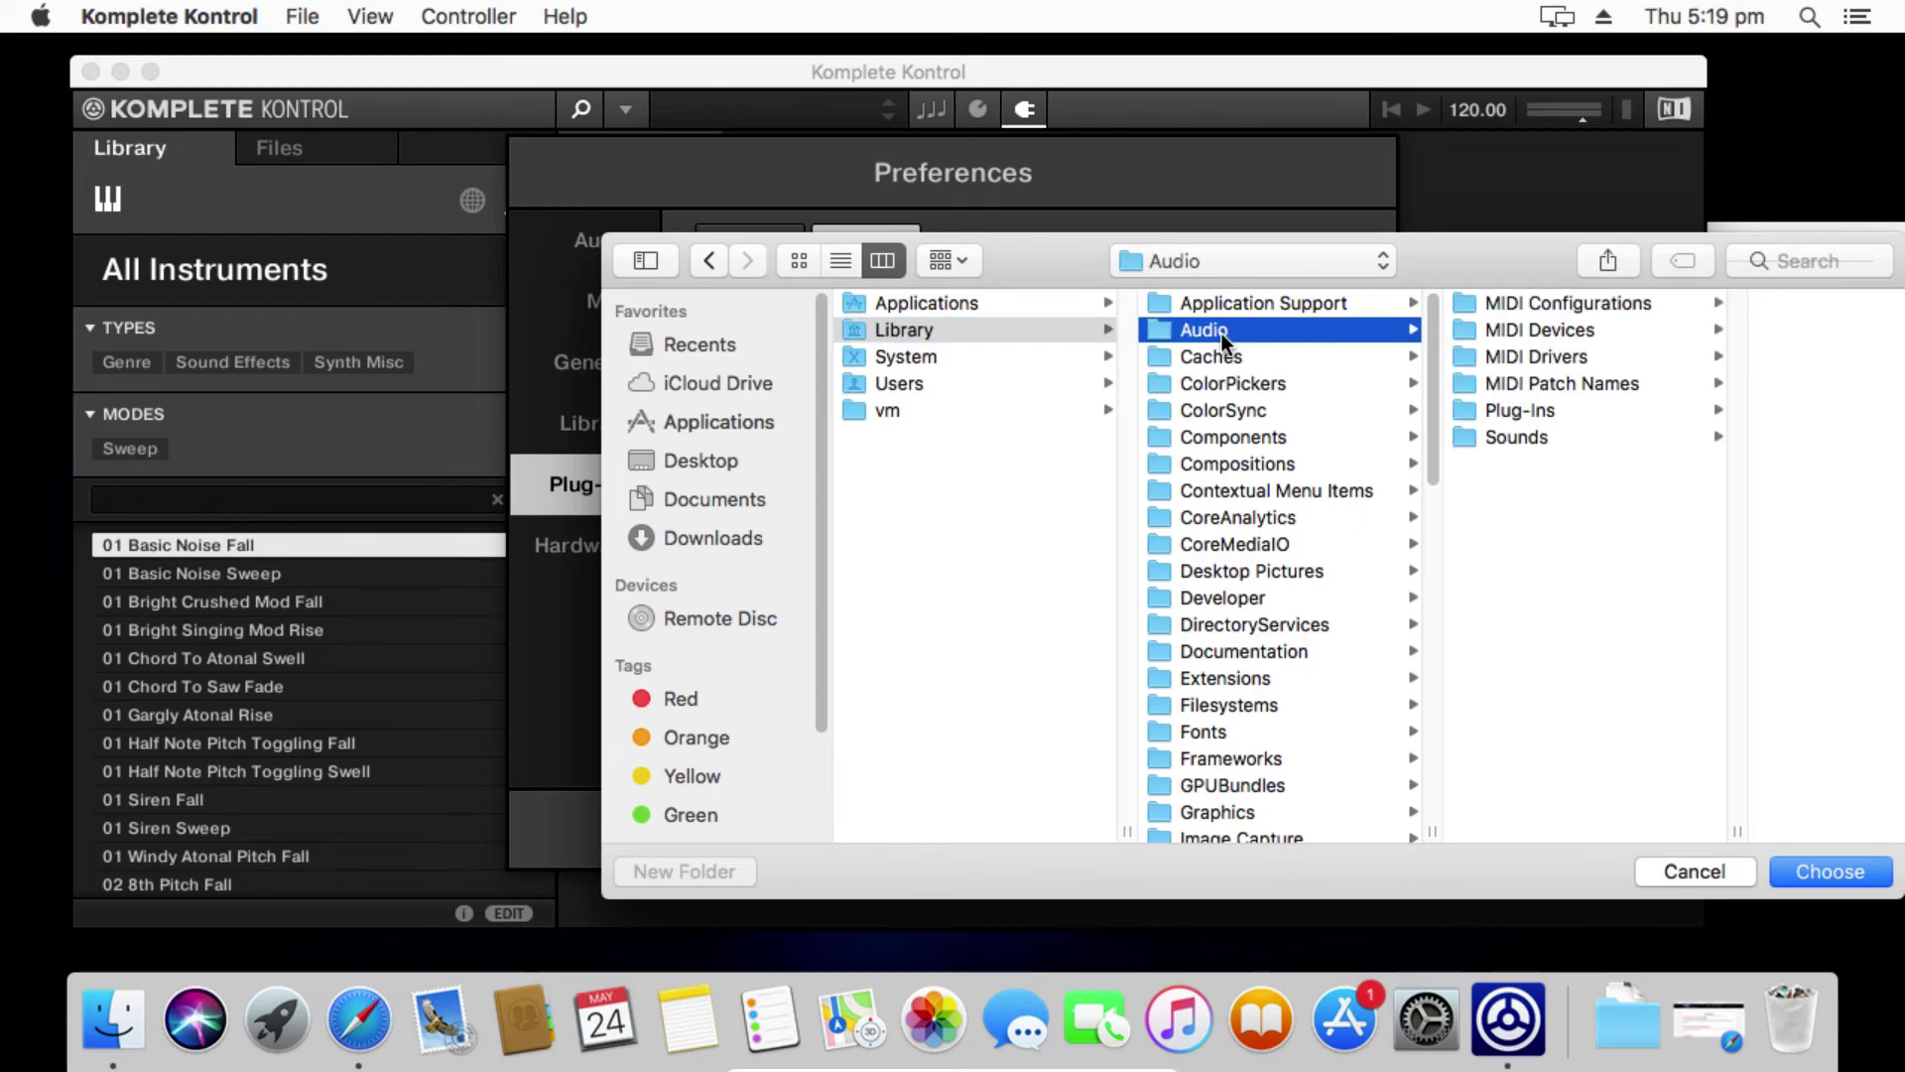
pyautogui.click(1533, 411)
pyautogui.click(1669, 384)
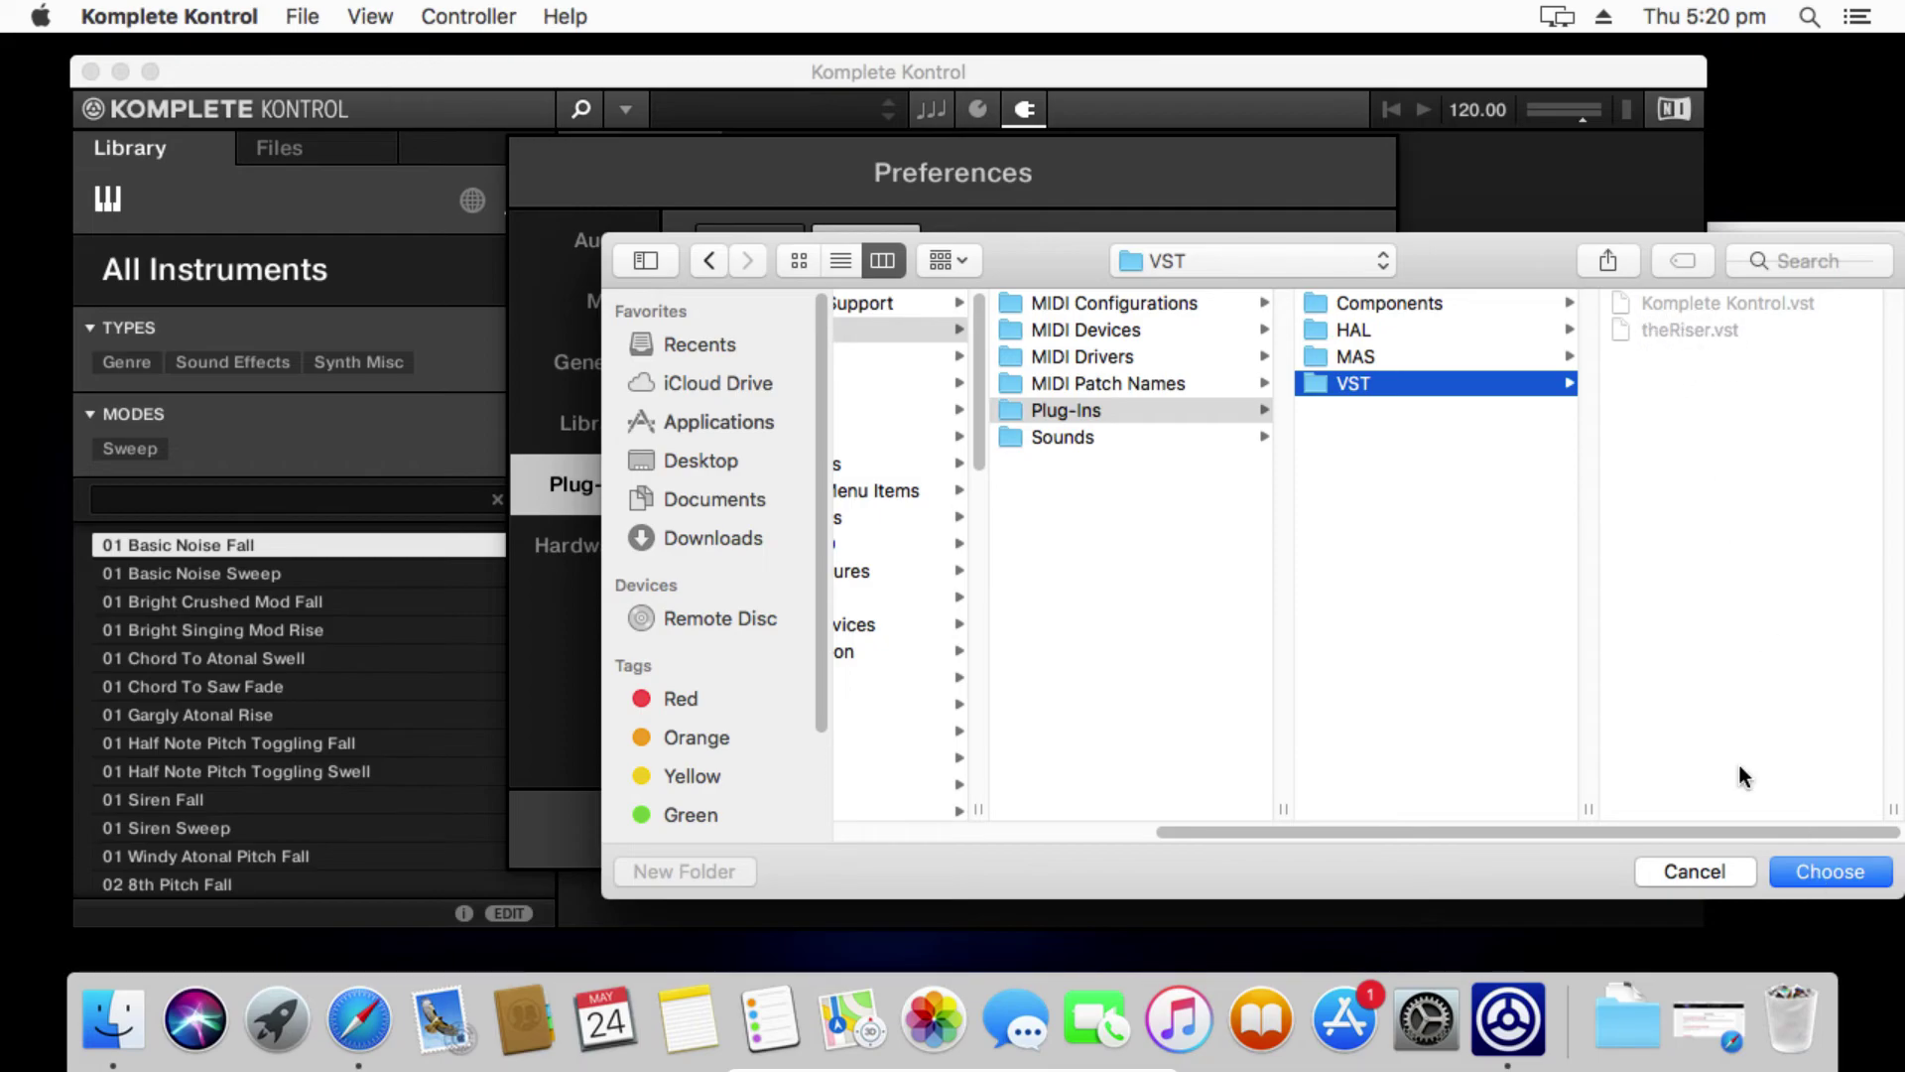
pyautogui.click(1834, 869)
pyautogui.click(1335, 756)
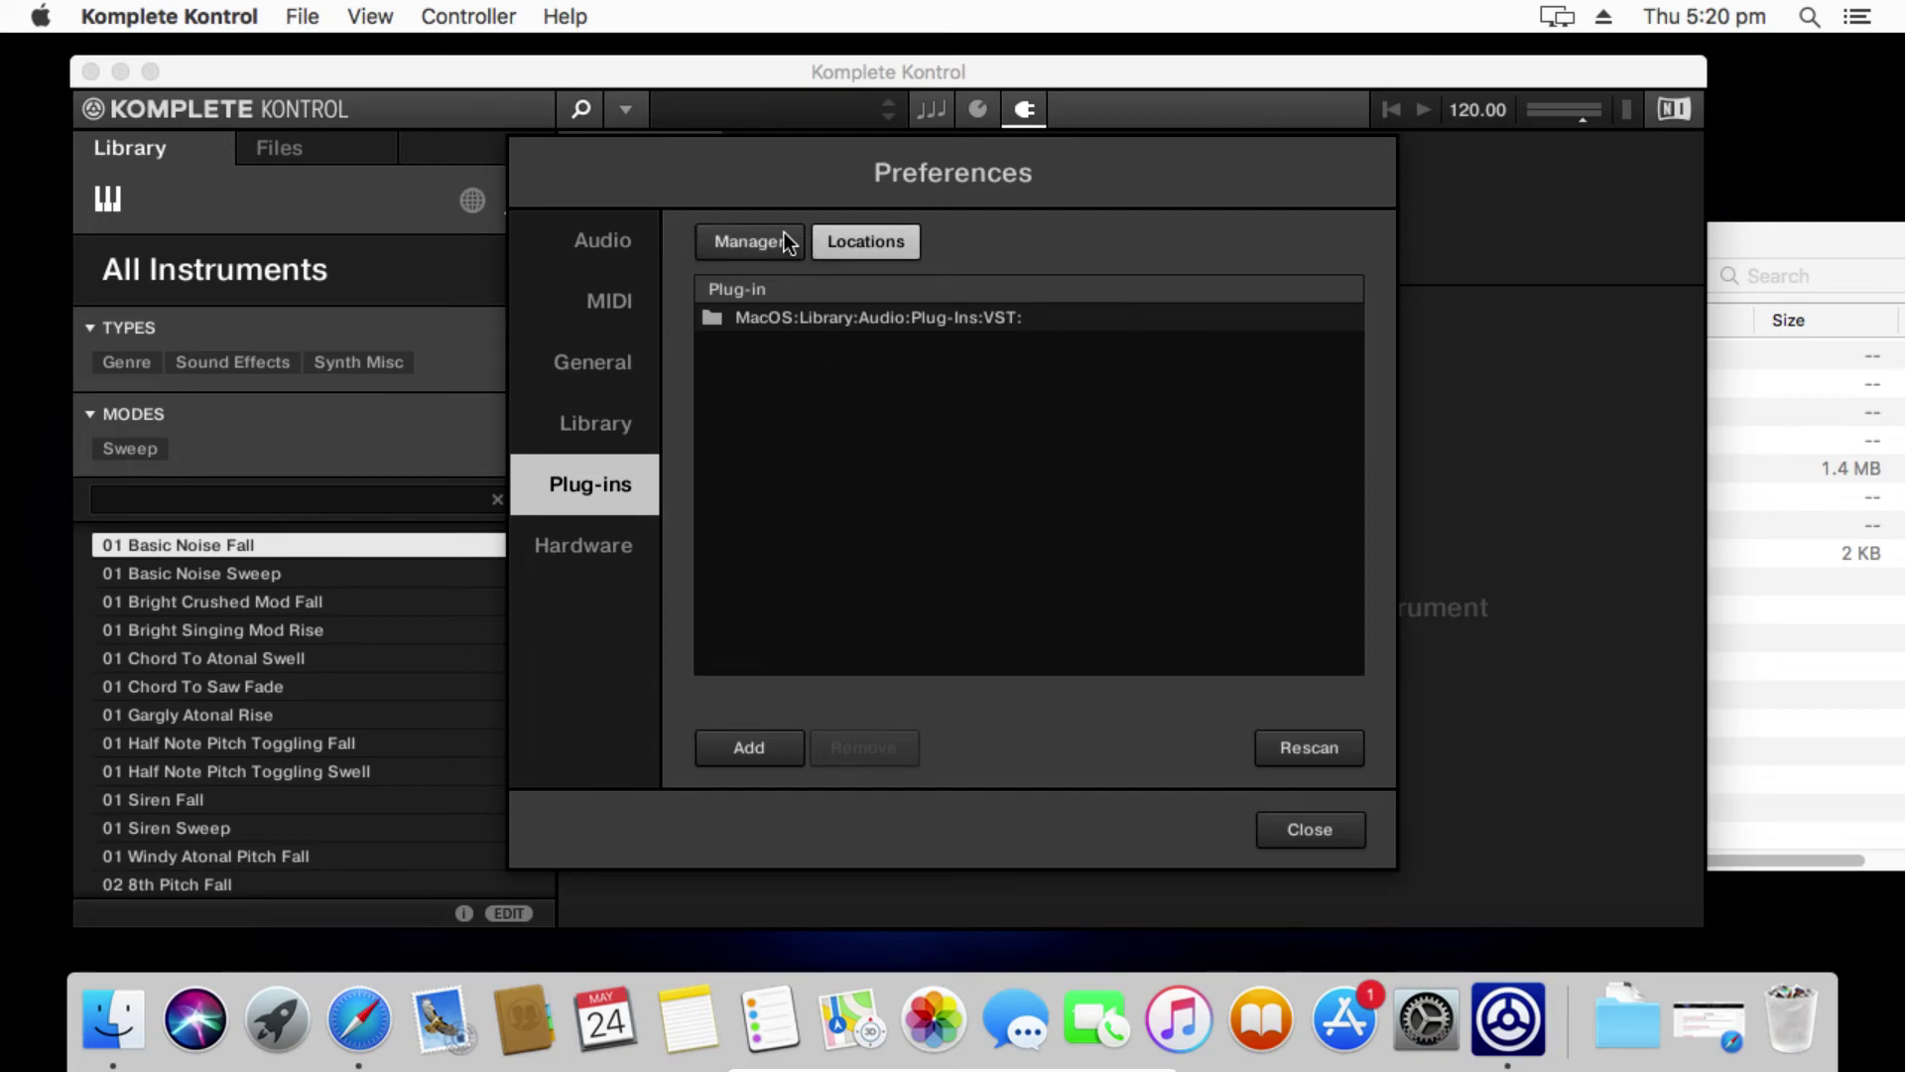
# Step: Confirm theRiser is checked on the Manager tab, then close Preferences
pyautogui.click(784, 234)
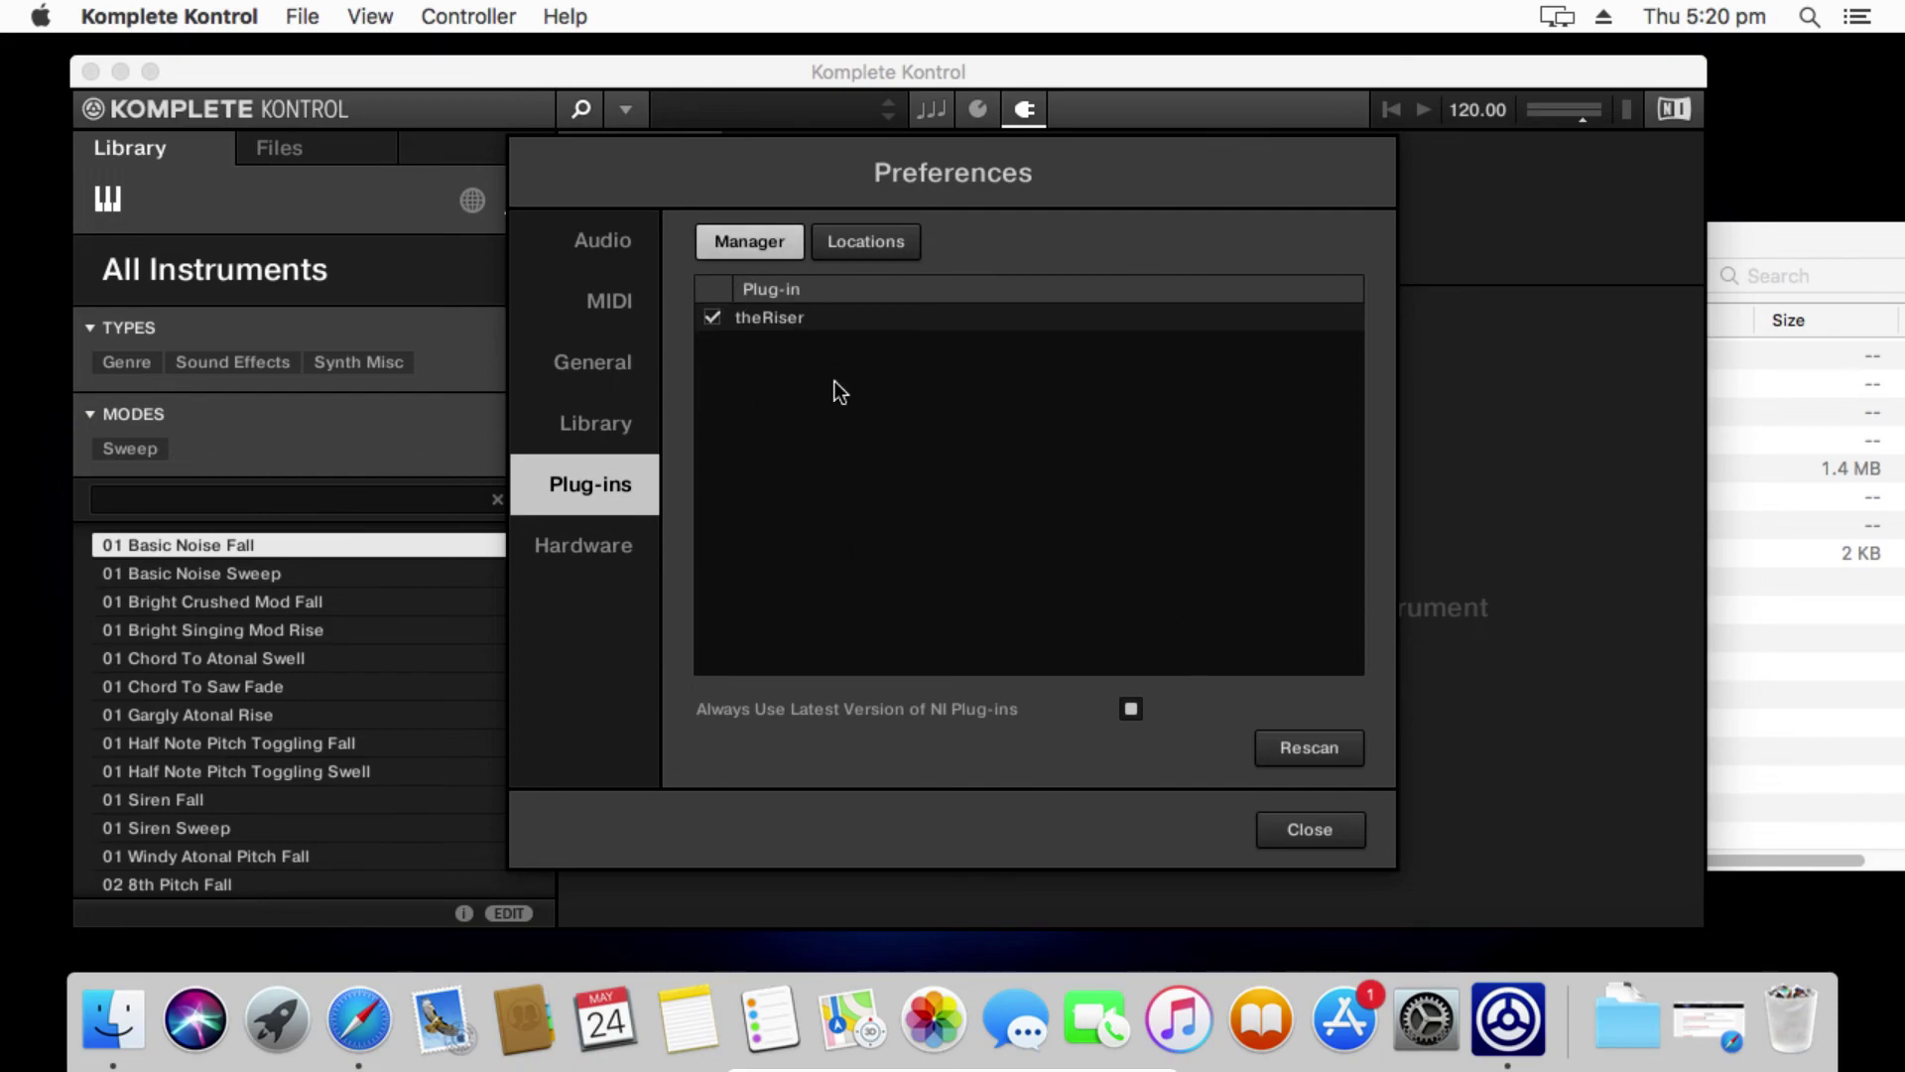
pyautogui.click(1337, 842)
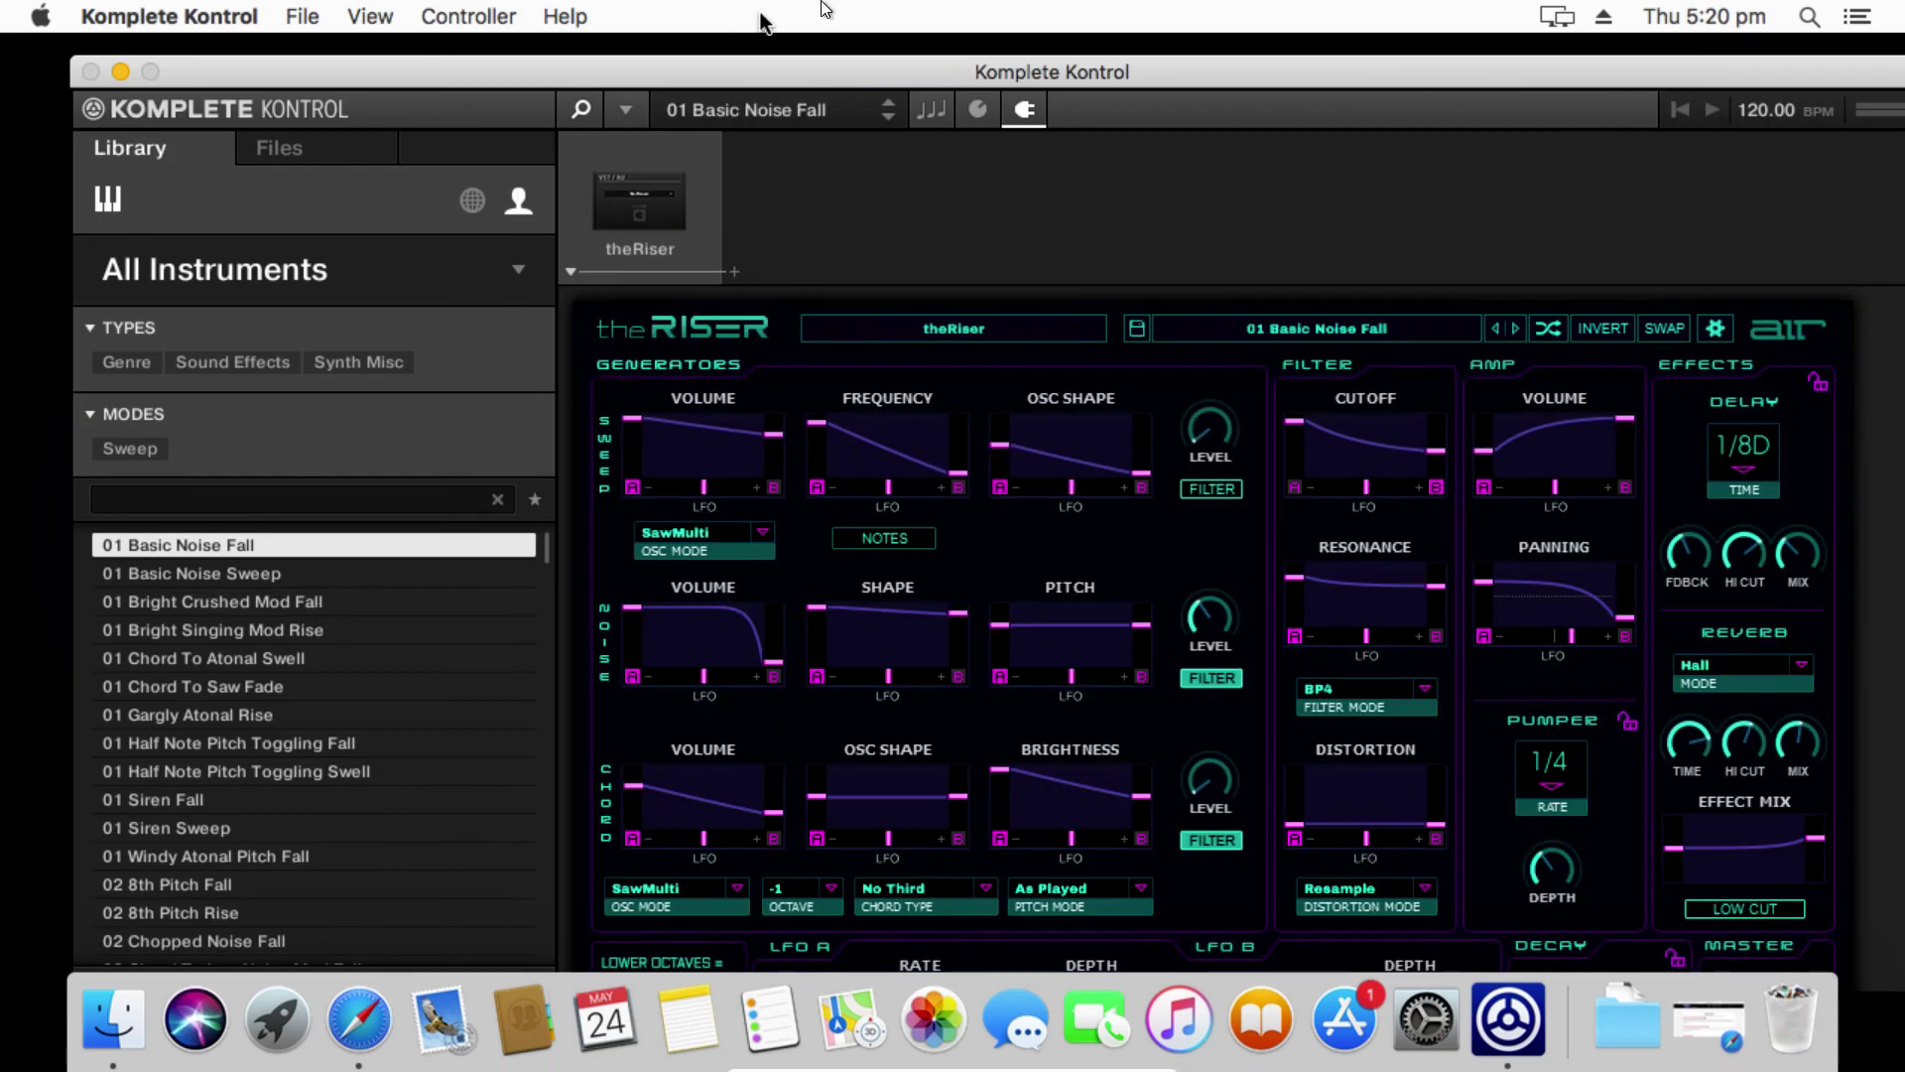
# Step: Pick the 01 Chord To Saw Fade preset, show theRiser's full panel, and nudge the window into place
pyautogui.moveTo(805, 67); pyautogui.dragTo(806, 47)
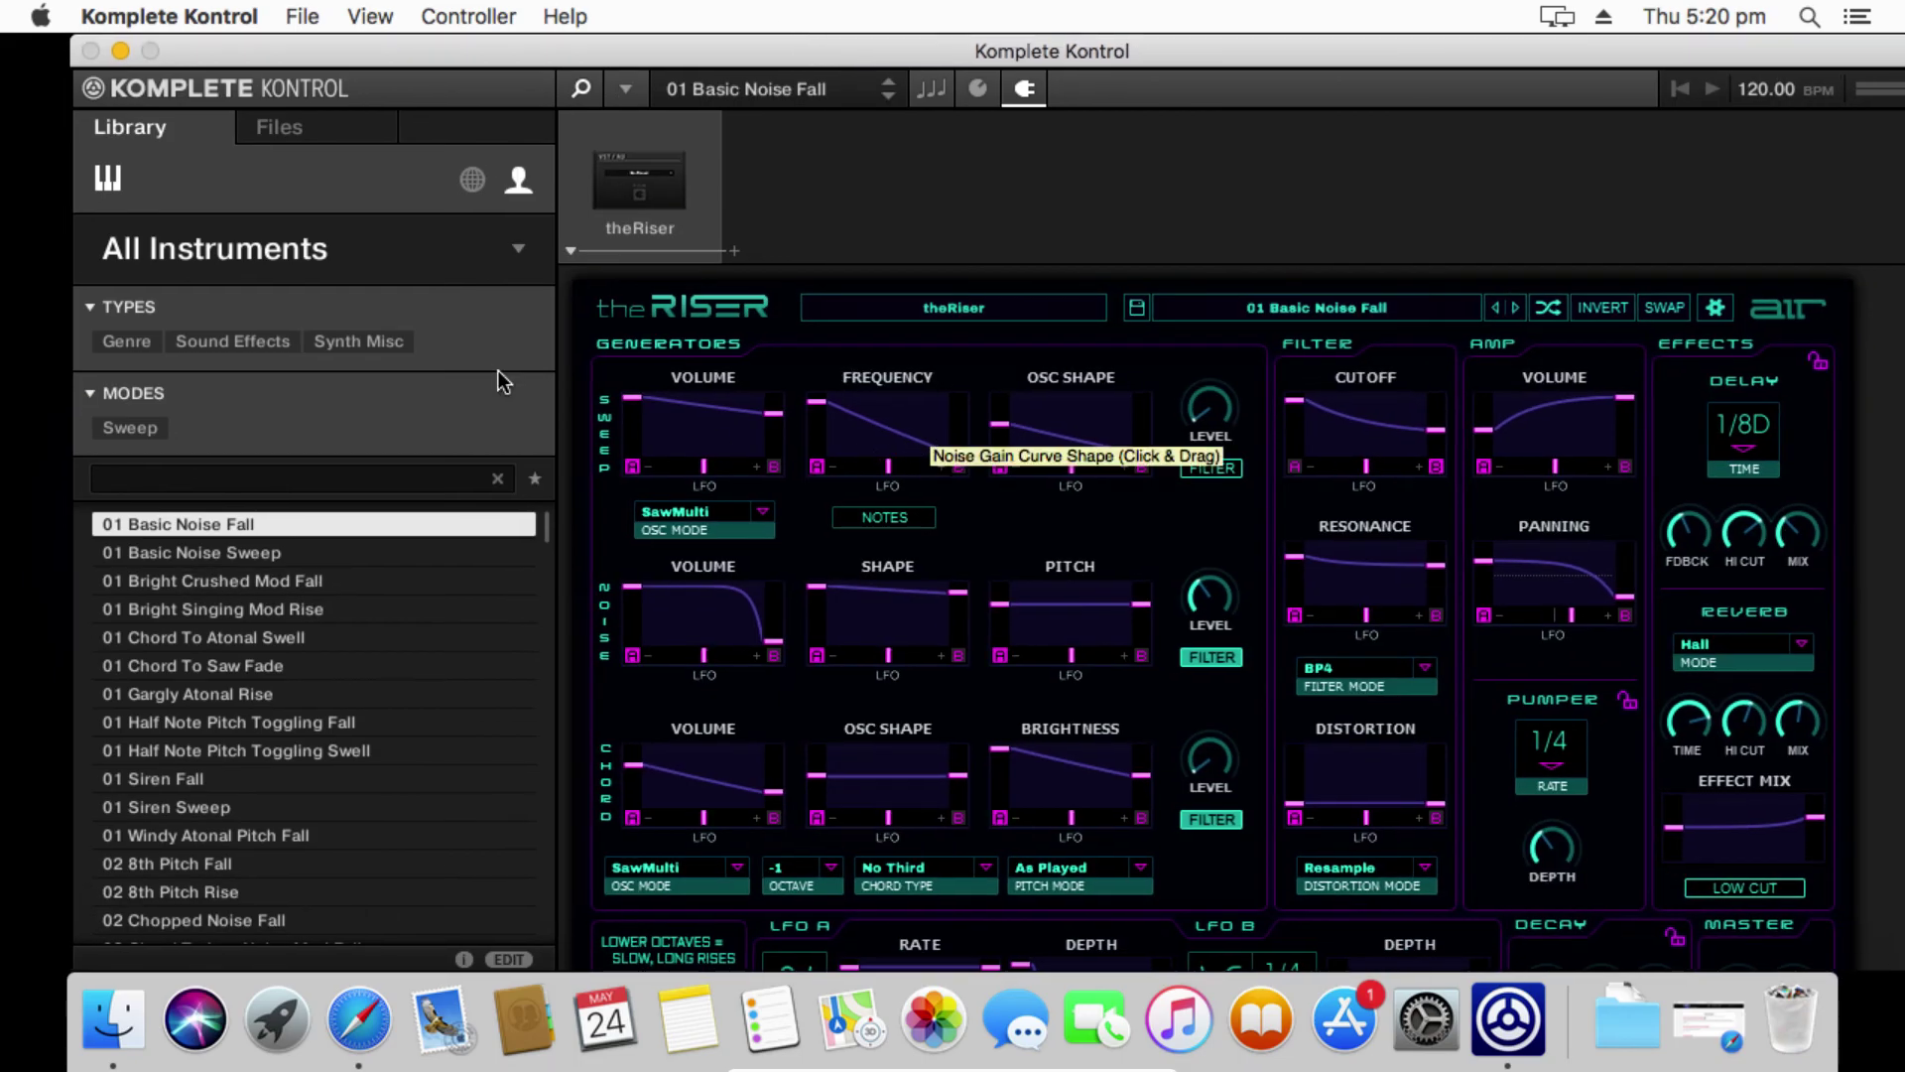
pyautogui.click(977, 89)
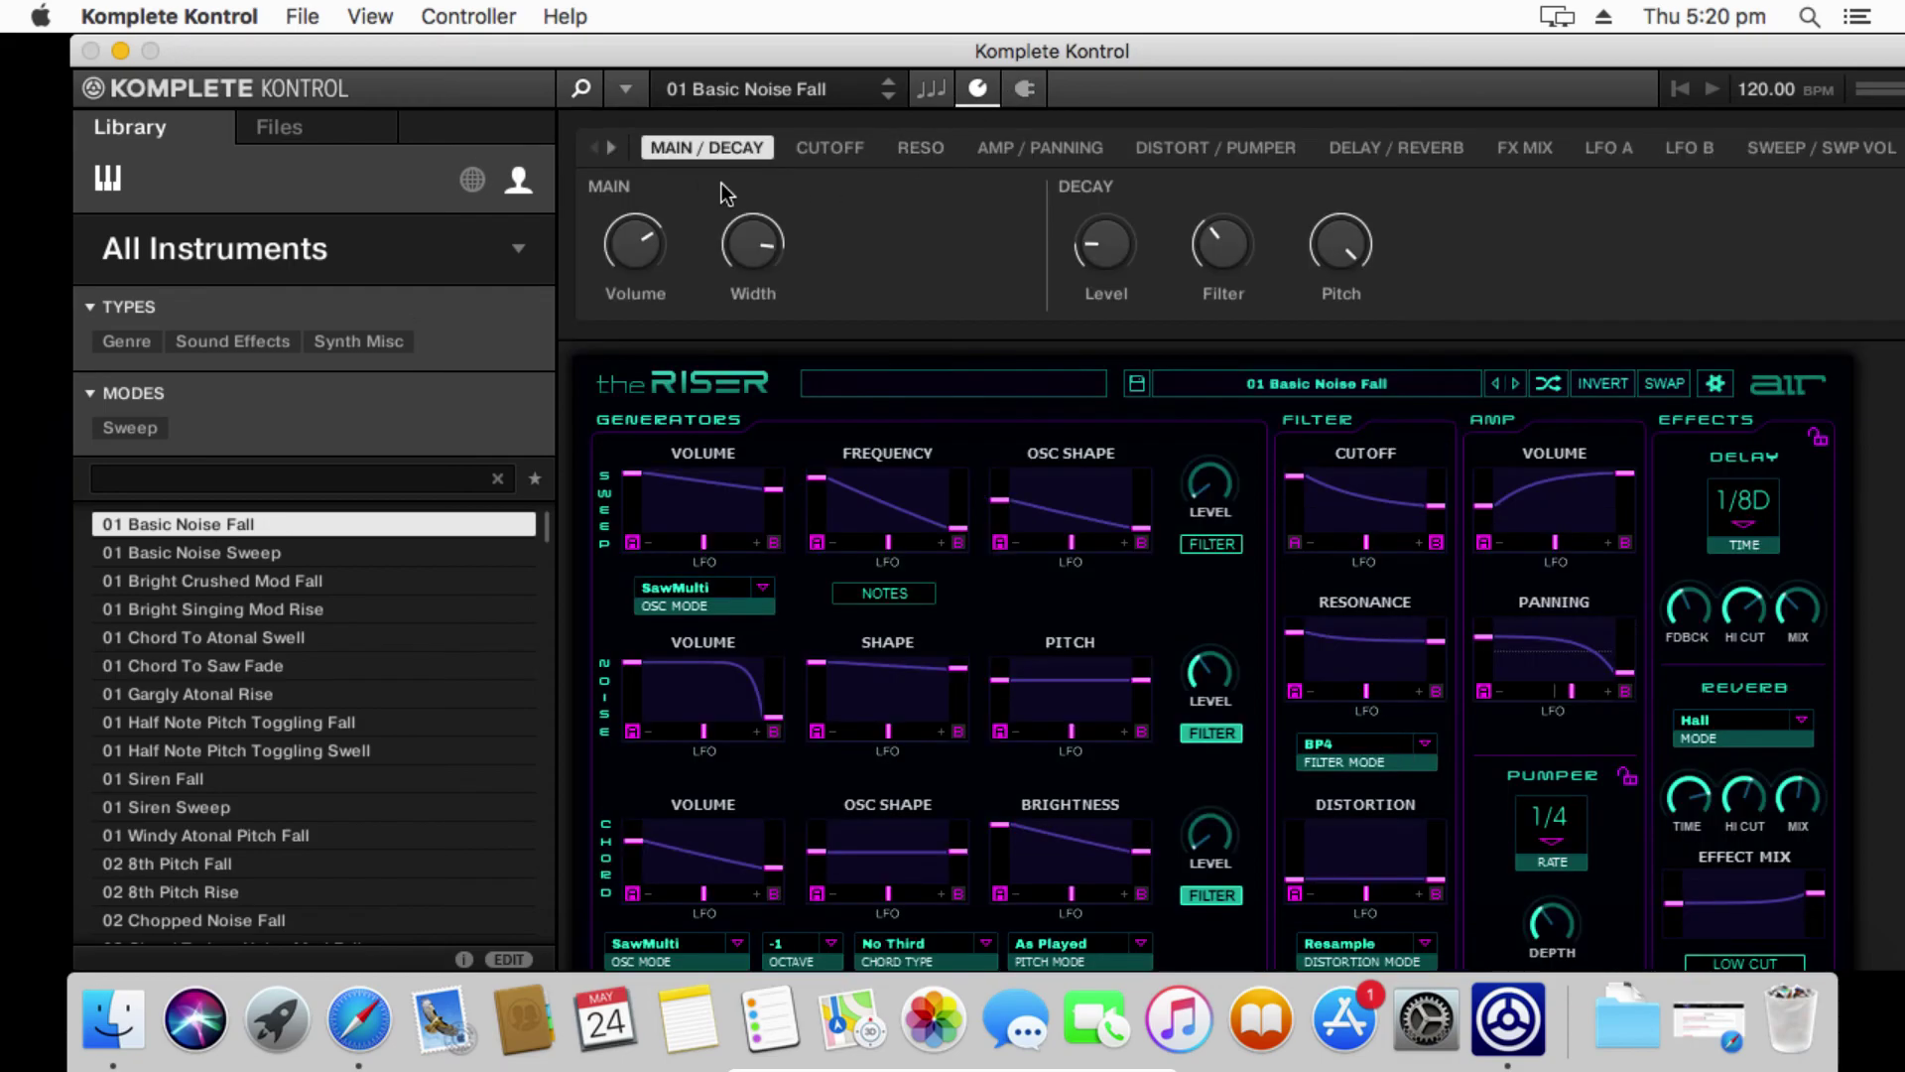
pyautogui.click(278, 666)
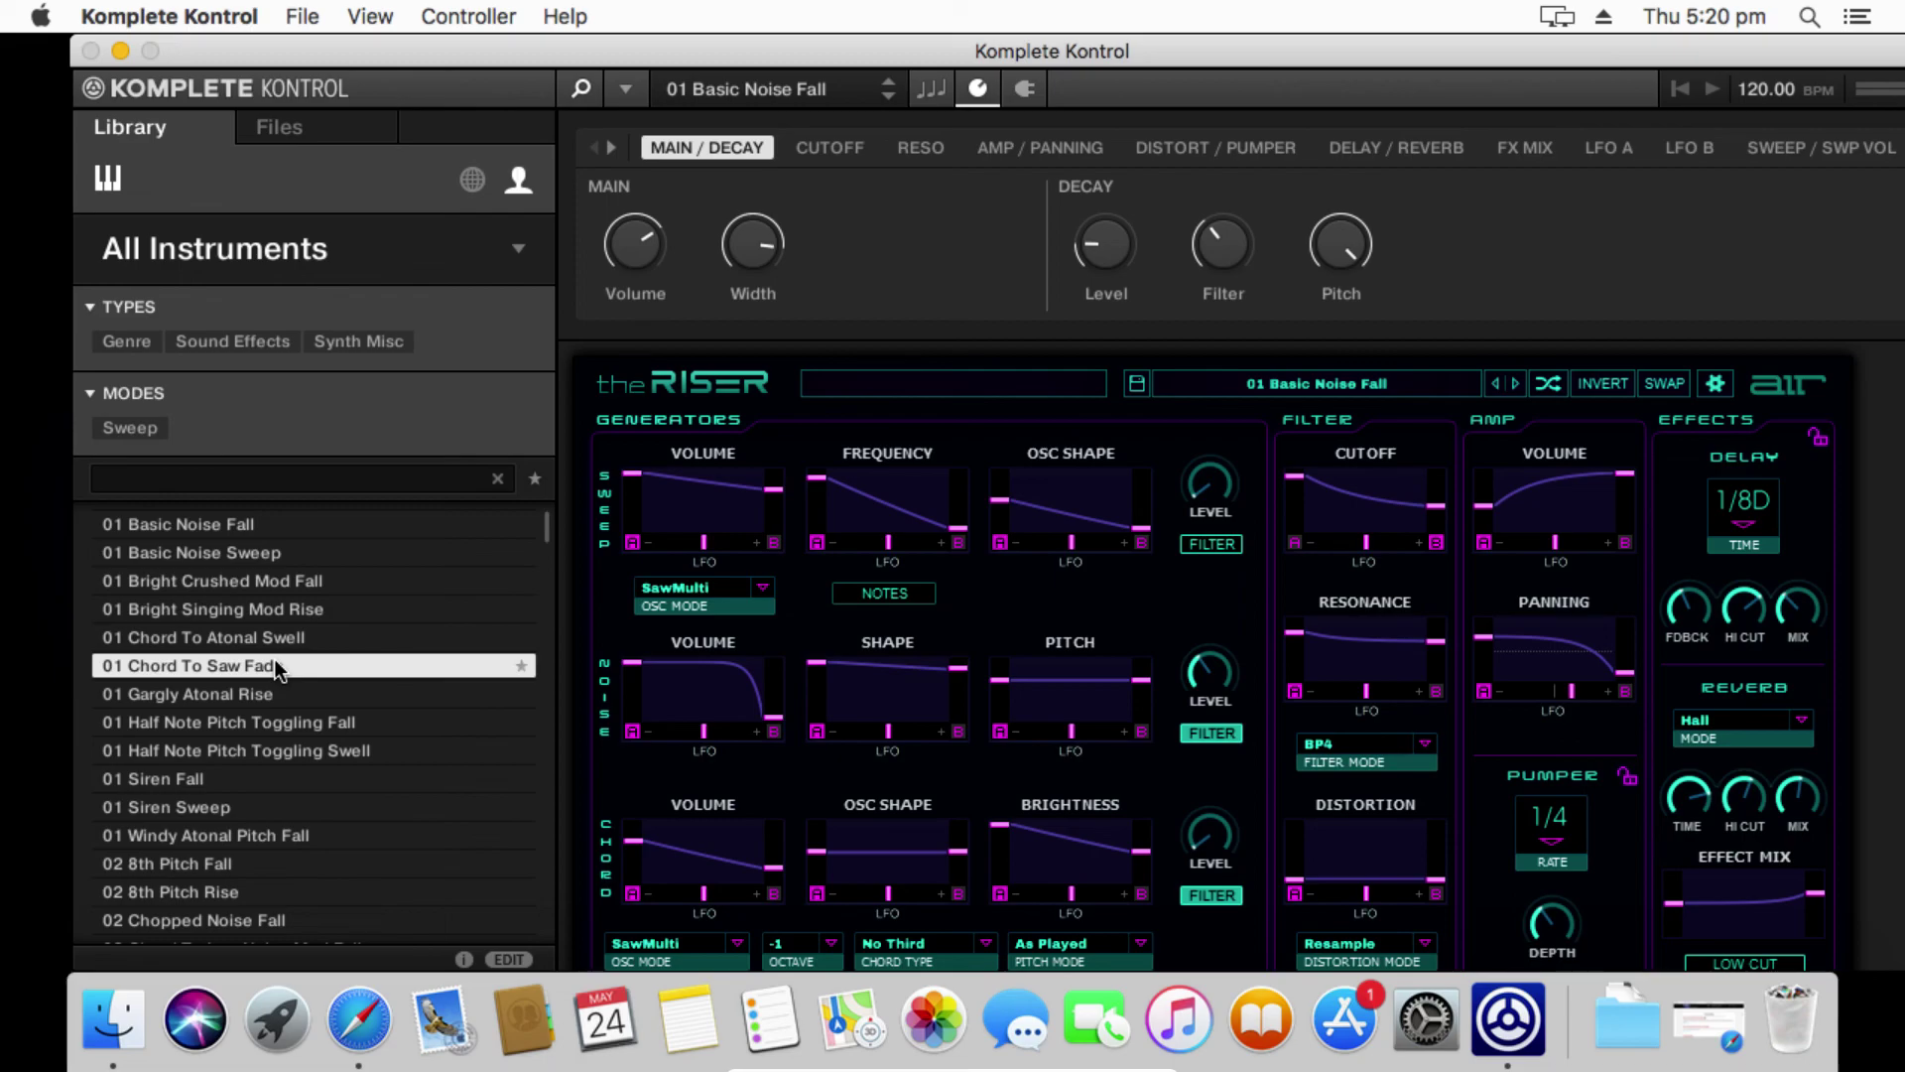
pyautogui.click(977, 88)
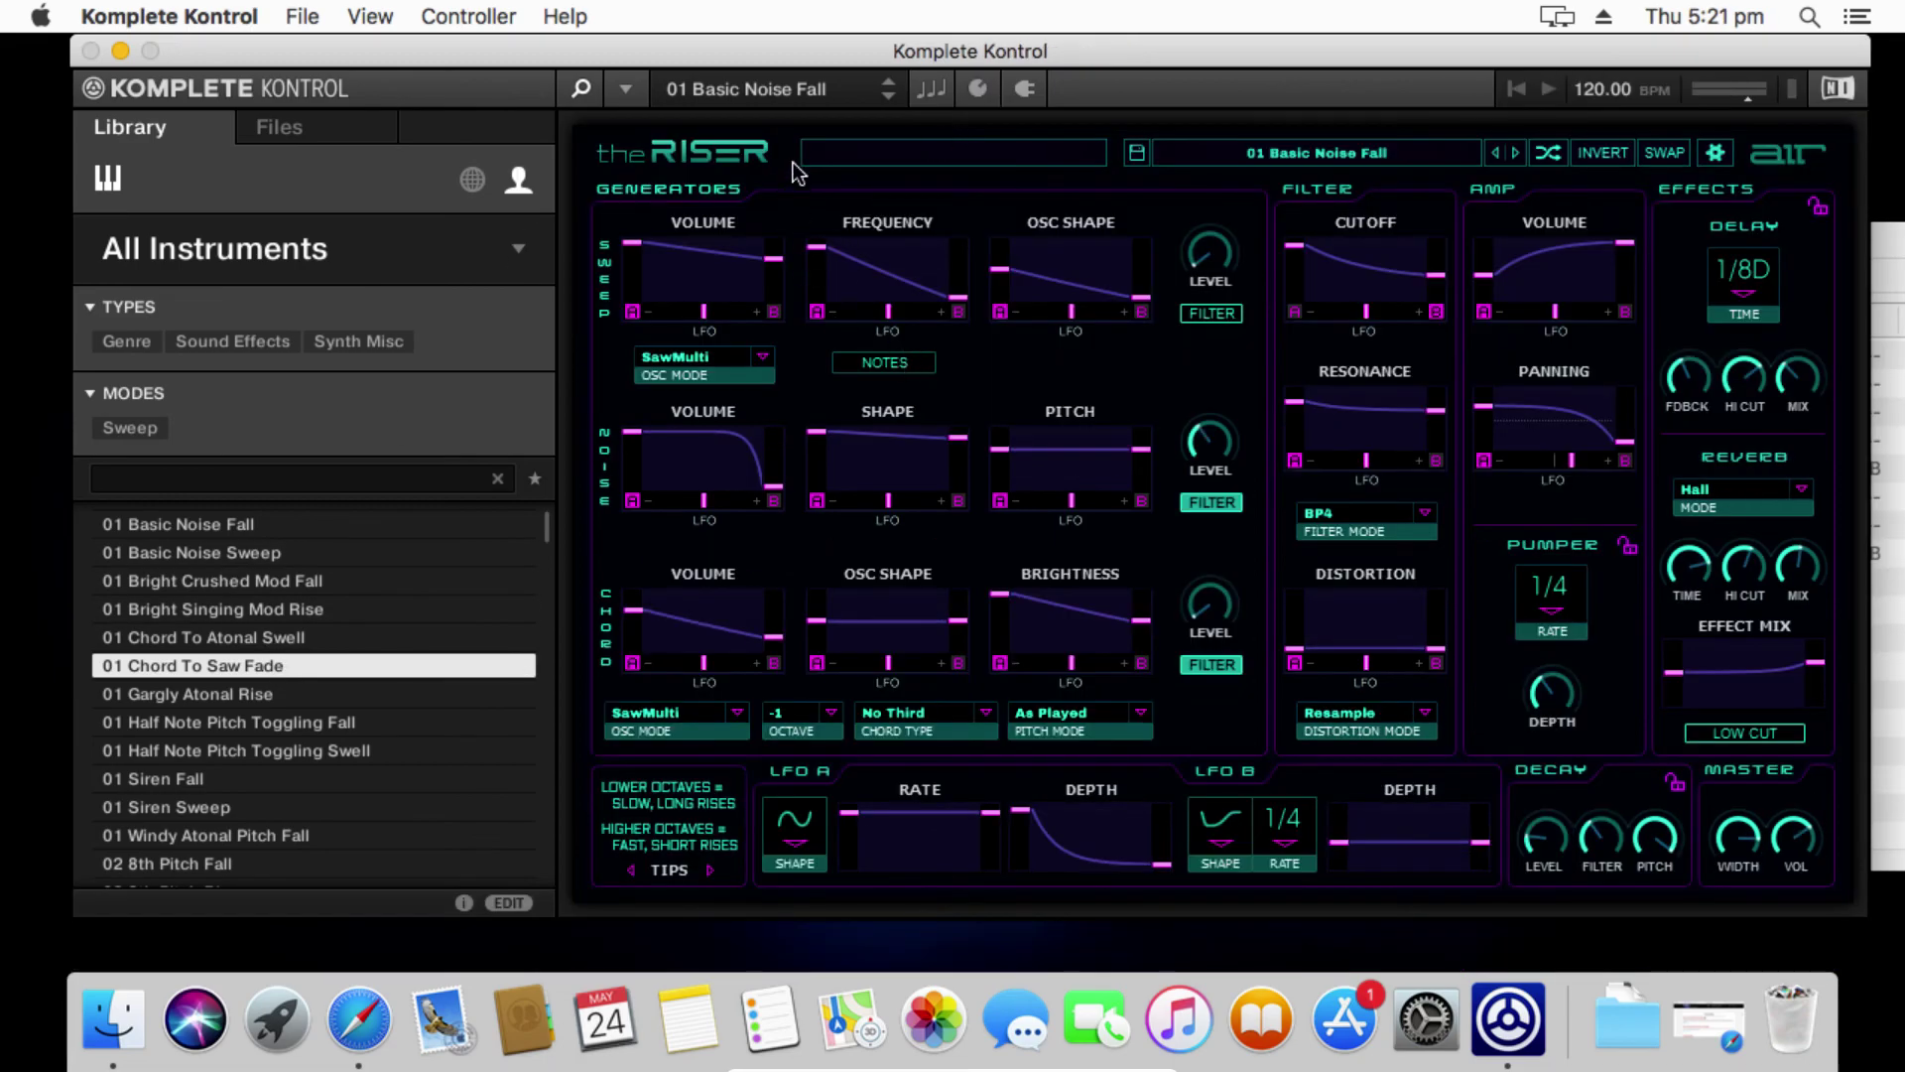
pyautogui.moveTo(751, 43)
pyautogui.mouseDown()
pyautogui.moveTo(762, 74)
pyautogui.moveTo(730, 68)
pyautogui.mouseUp()
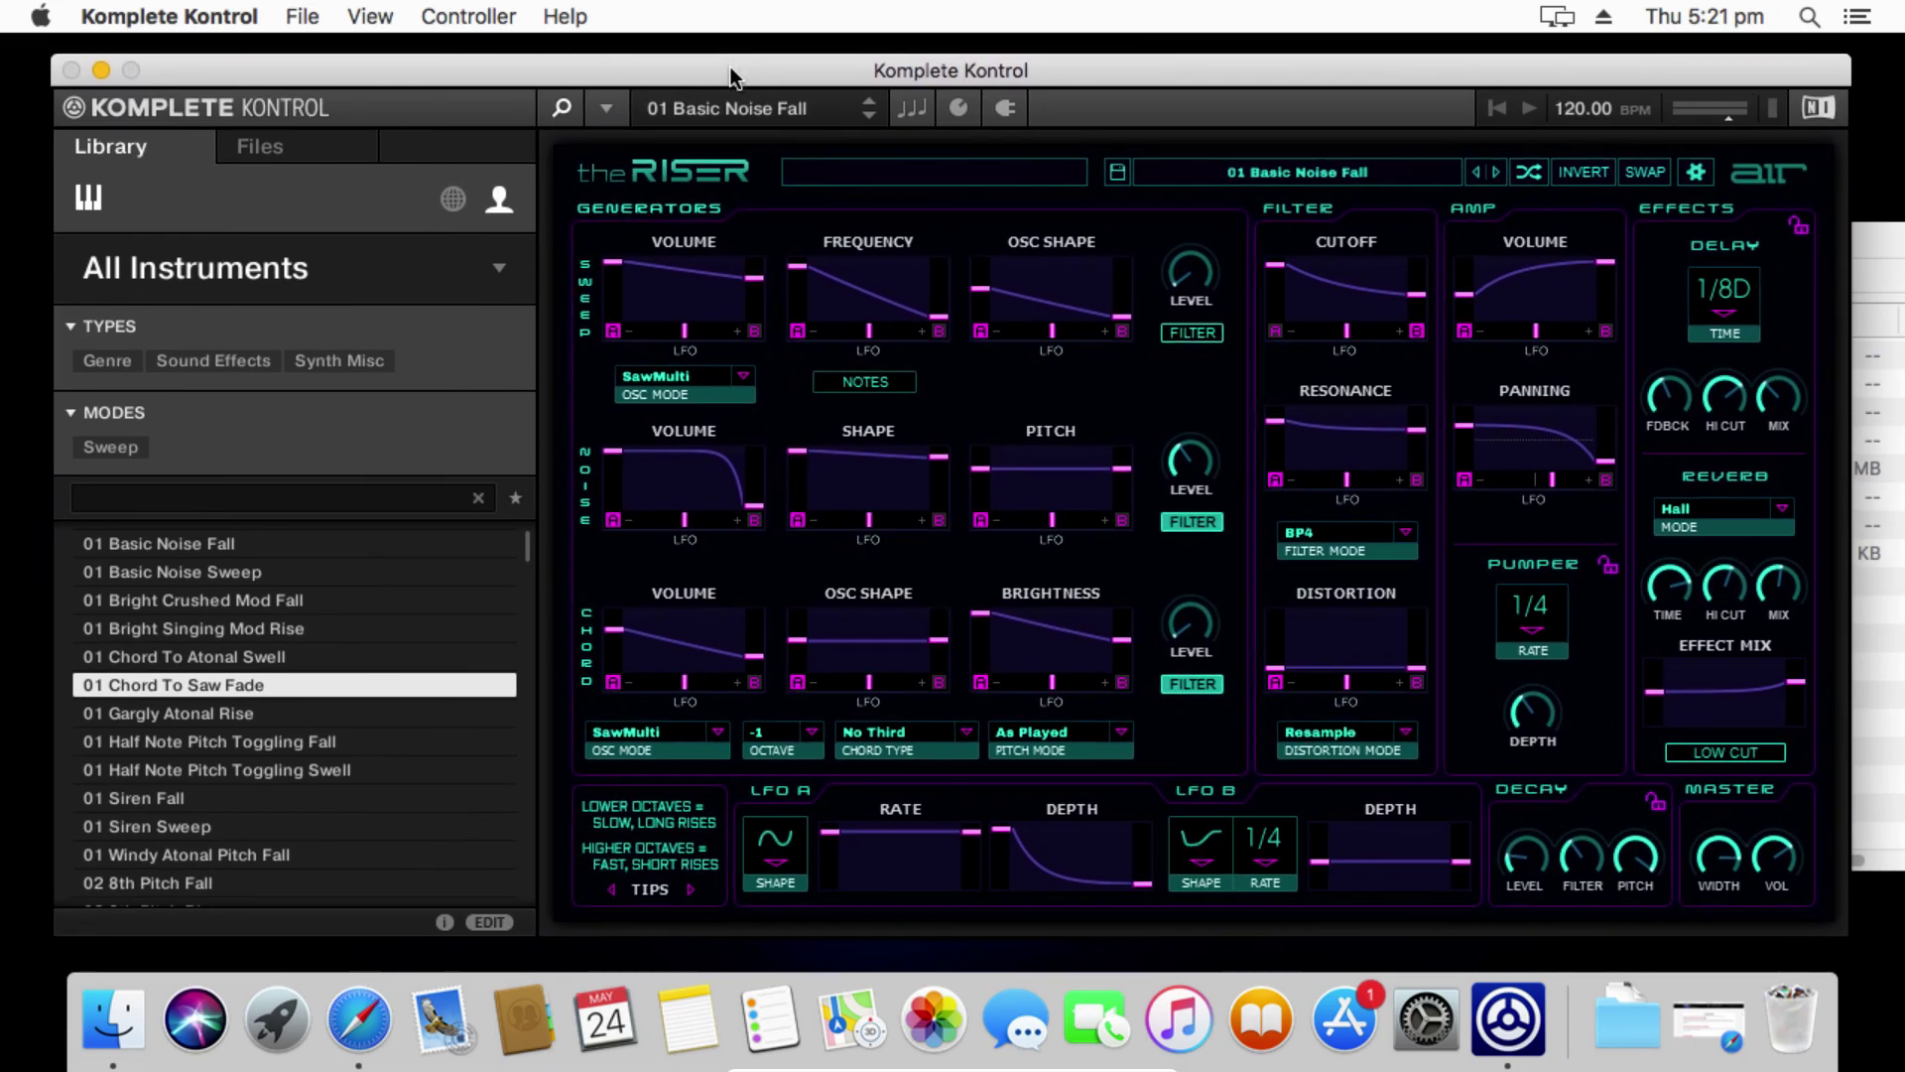